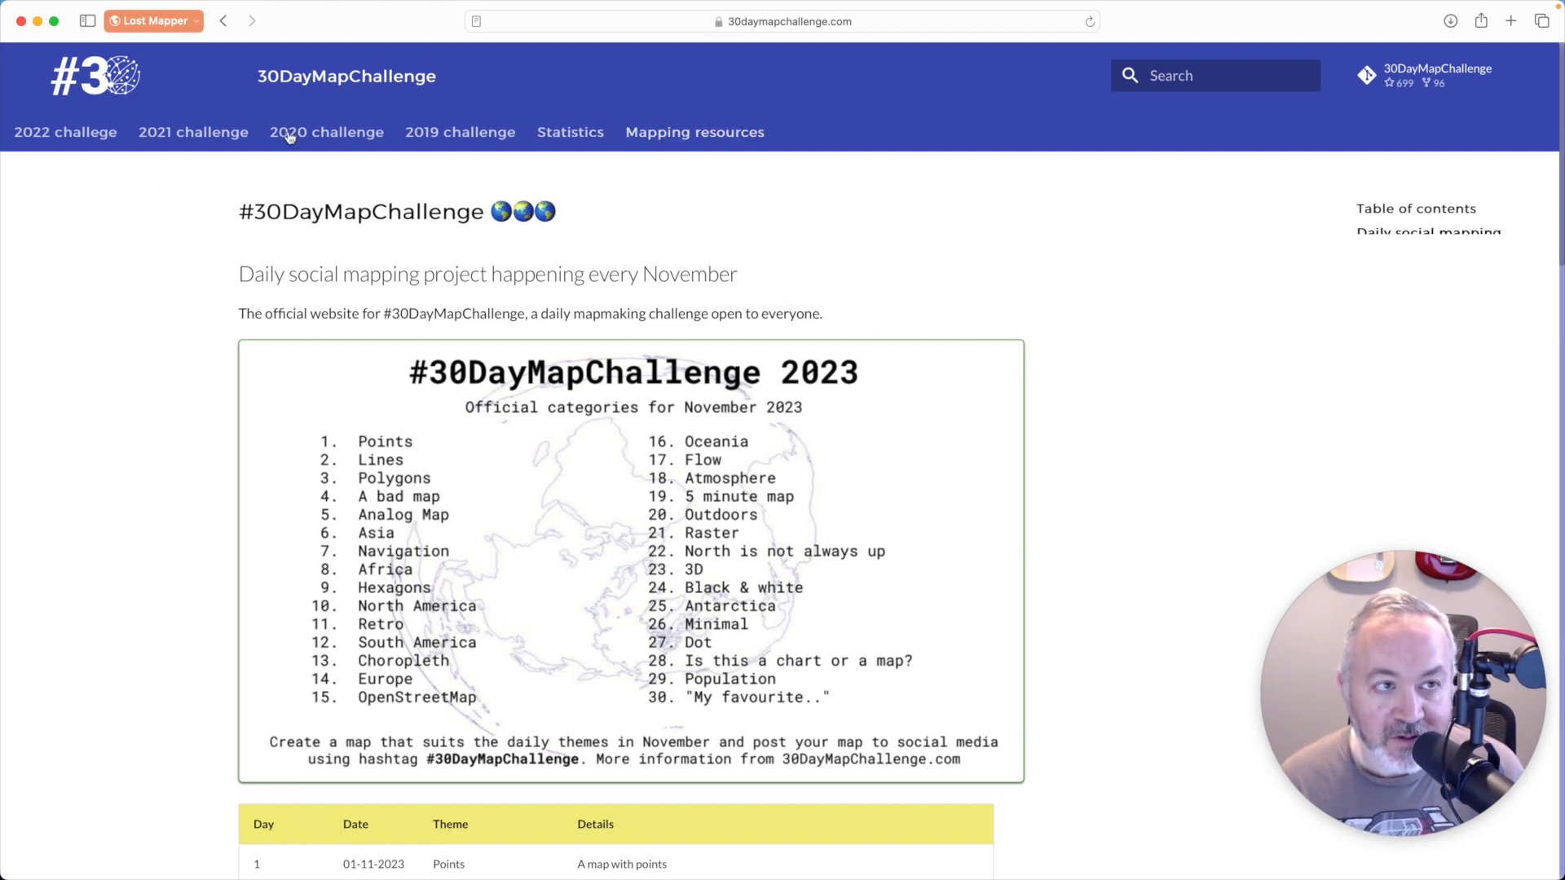
- Open Natural Earth from the challenge site's mapping resources and go to its small scale 1:110m cultural data downloads
{"action": "left_click", "coordinate": [717, 136]}
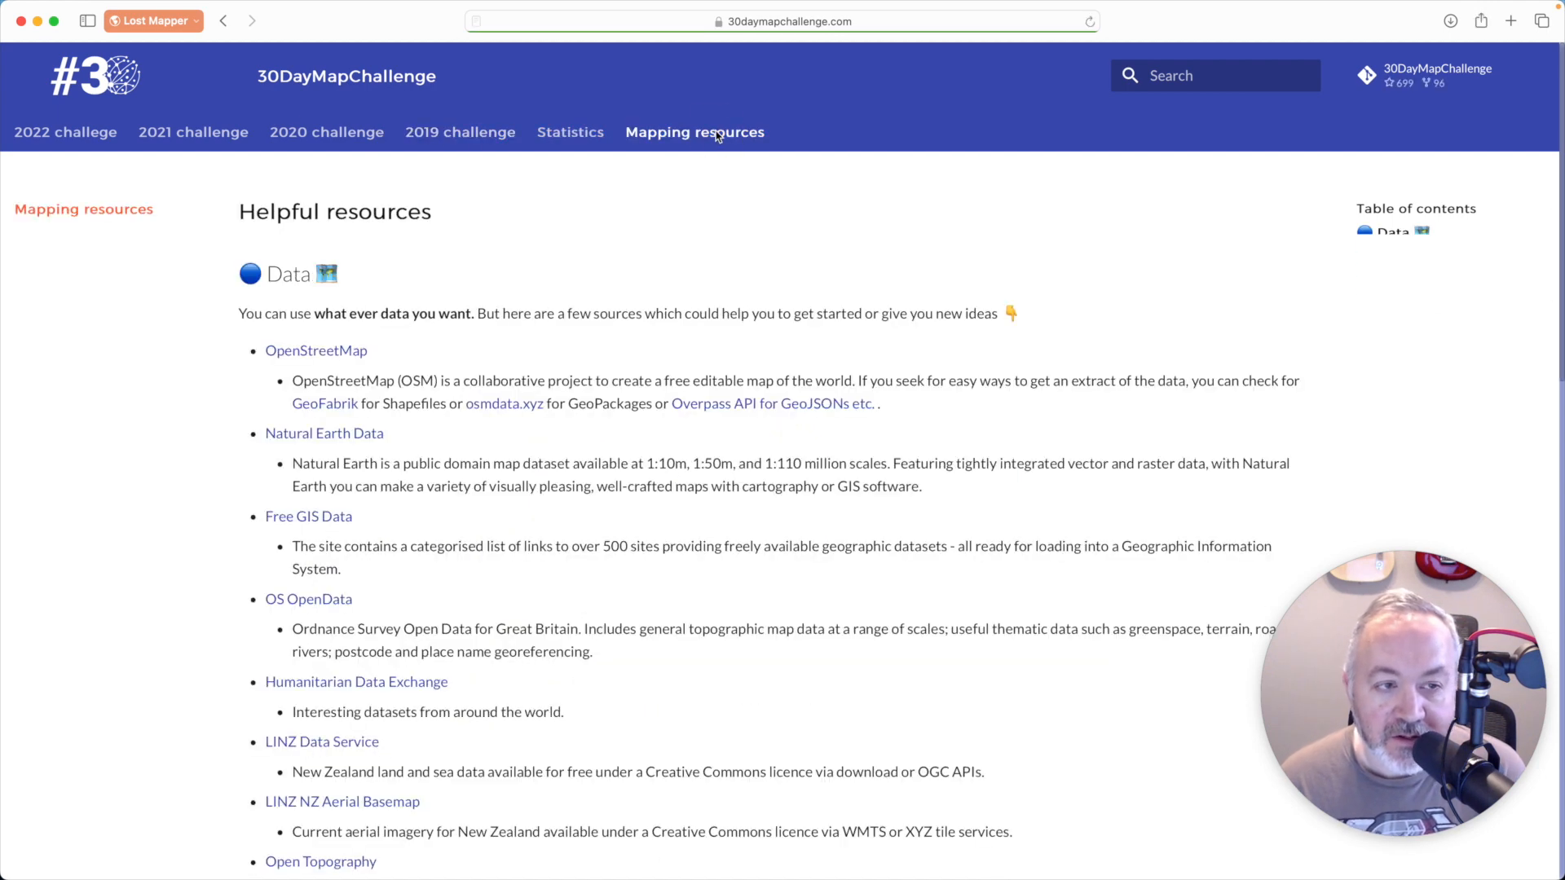
{"action": "left_click", "coordinate": [350, 441]}
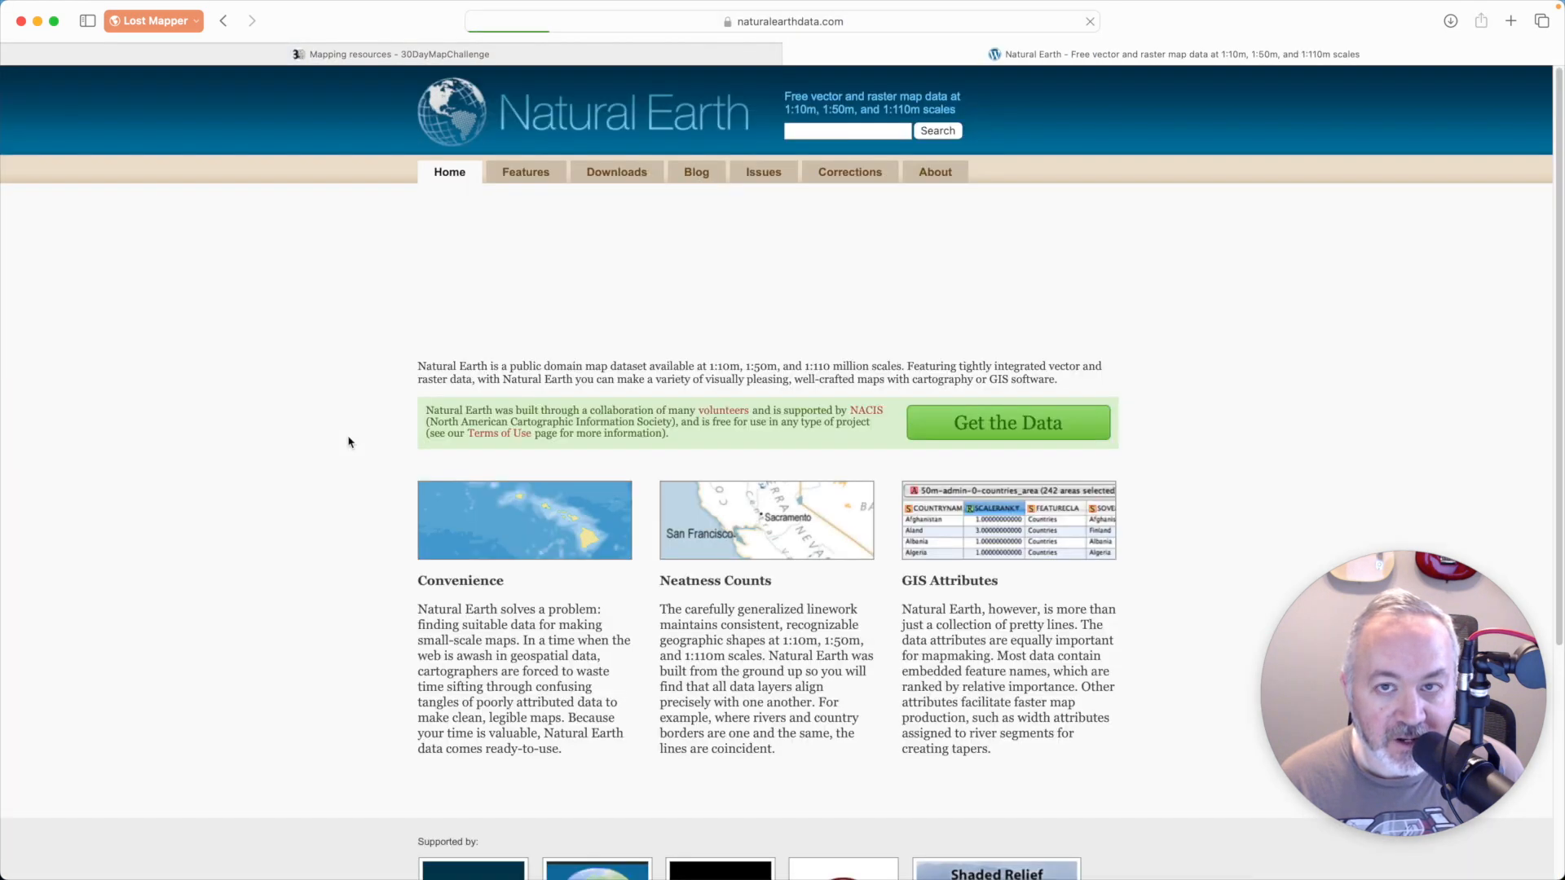
{"action": "left_click", "coordinate": [1015, 433]}
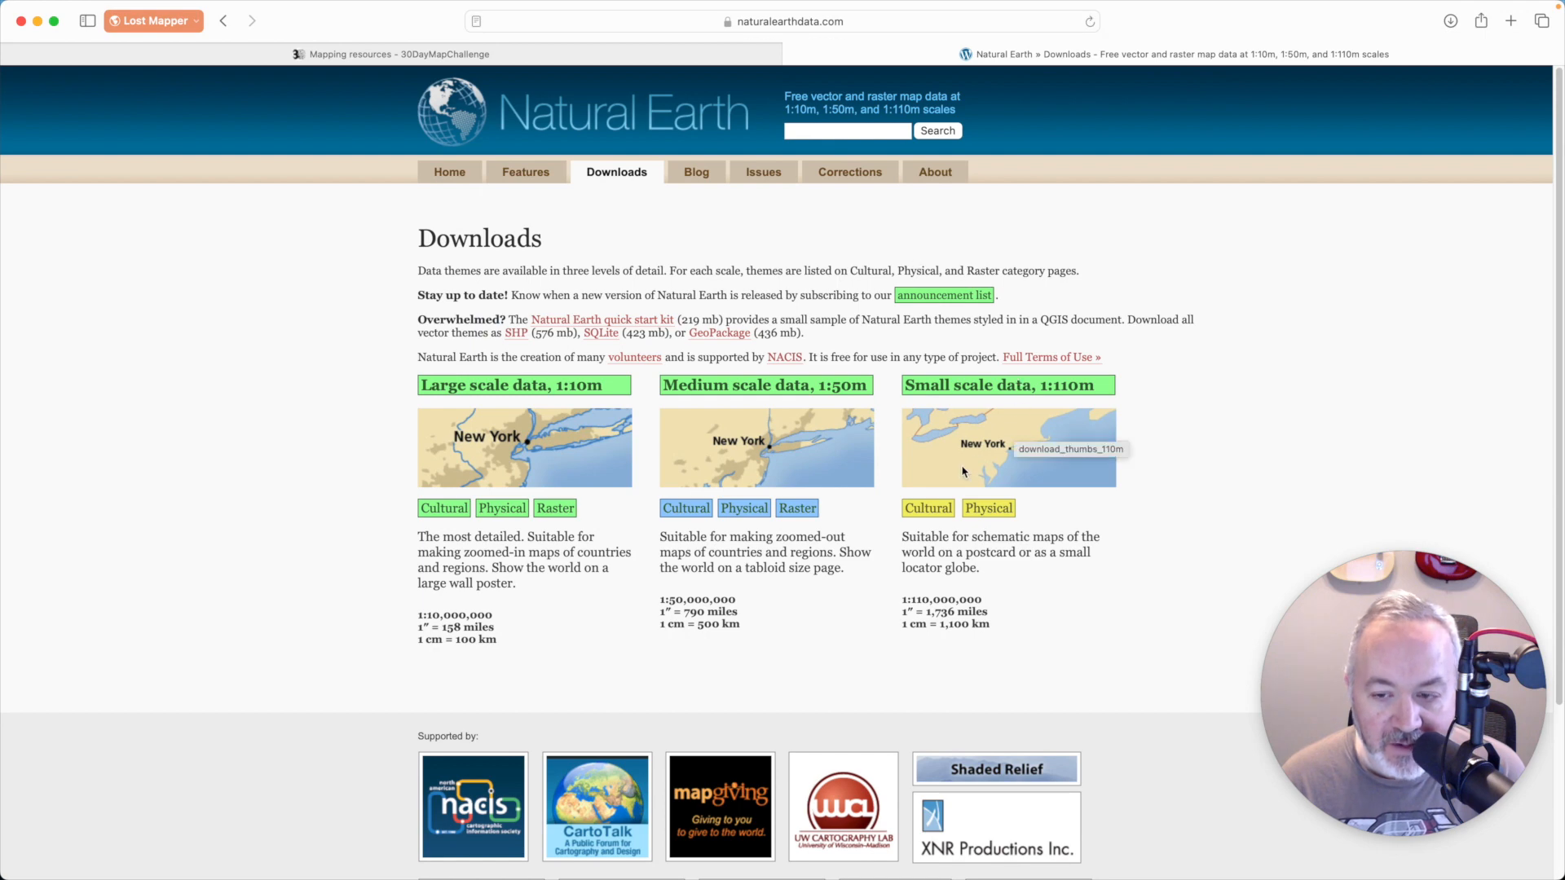
{"action": "left_click", "coordinate": [936, 511]}
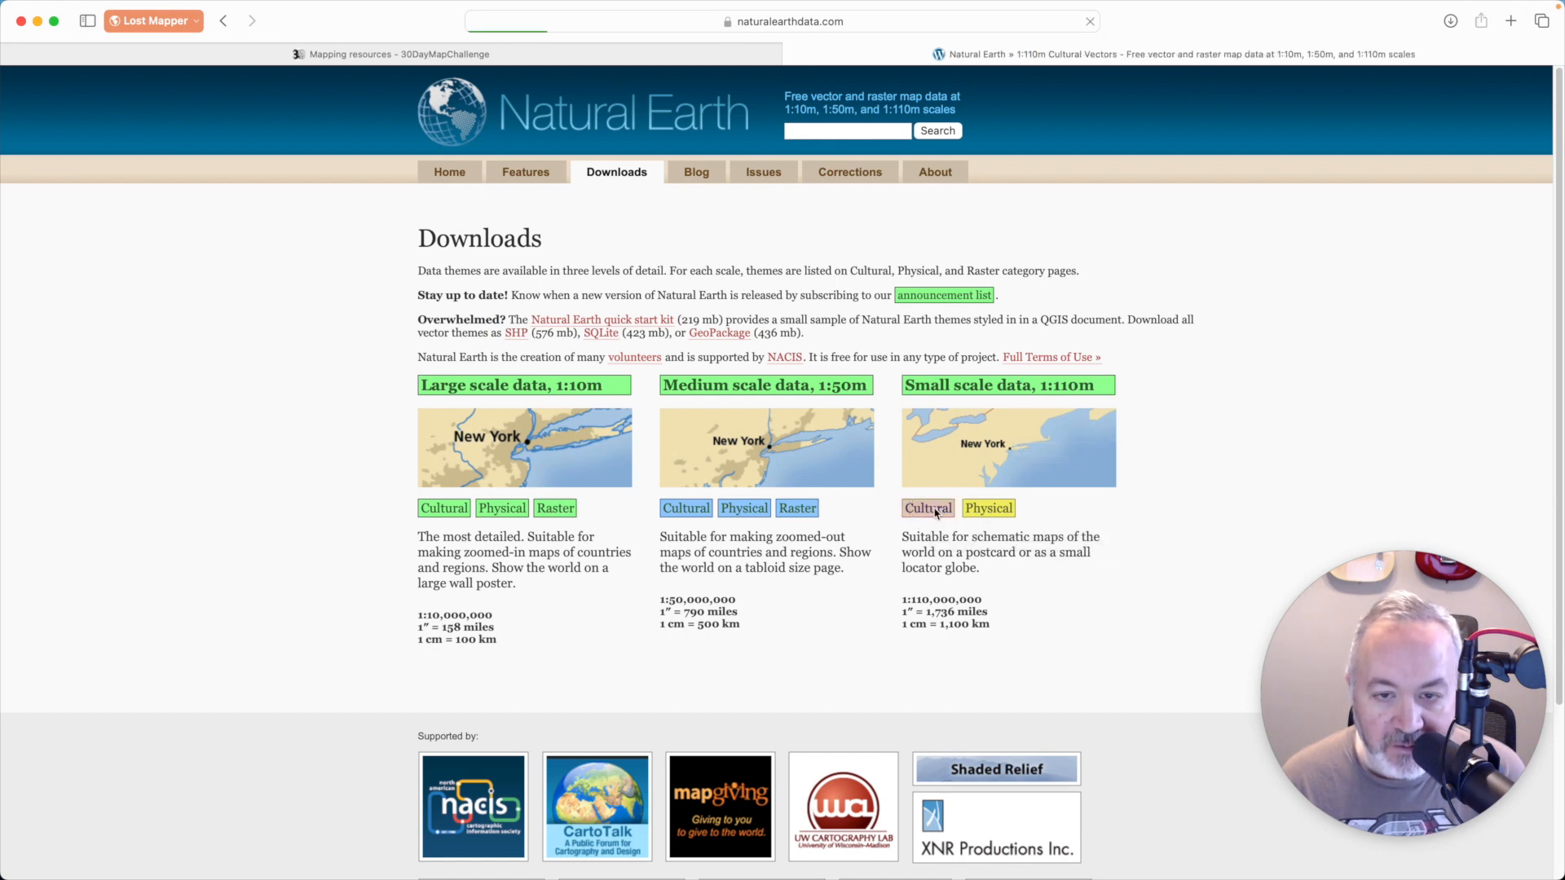
- Download the 1:110m Admin 0 countries dataset
{"action": "scroll", "coordinate": [774, 467], "scroll_direction": "down", "scroll_amount": 1}
{"action": "scroll", "coordinate": [775, 467], "scroll_direction": "down", "scroll_amount": 1}
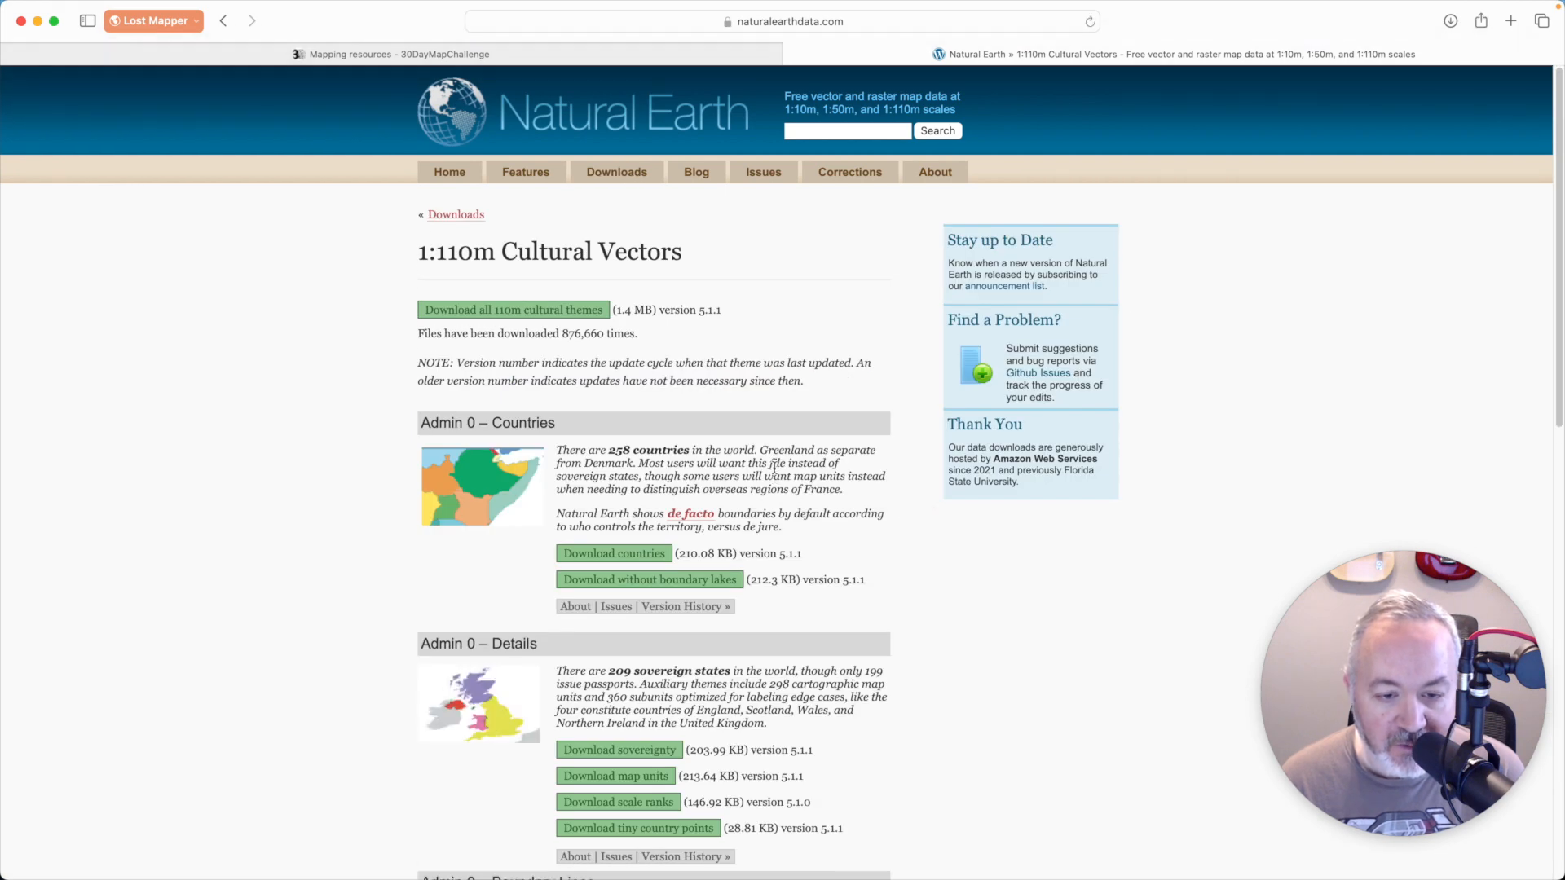
{"action": "left_click", "coordinate": [640, 542]}
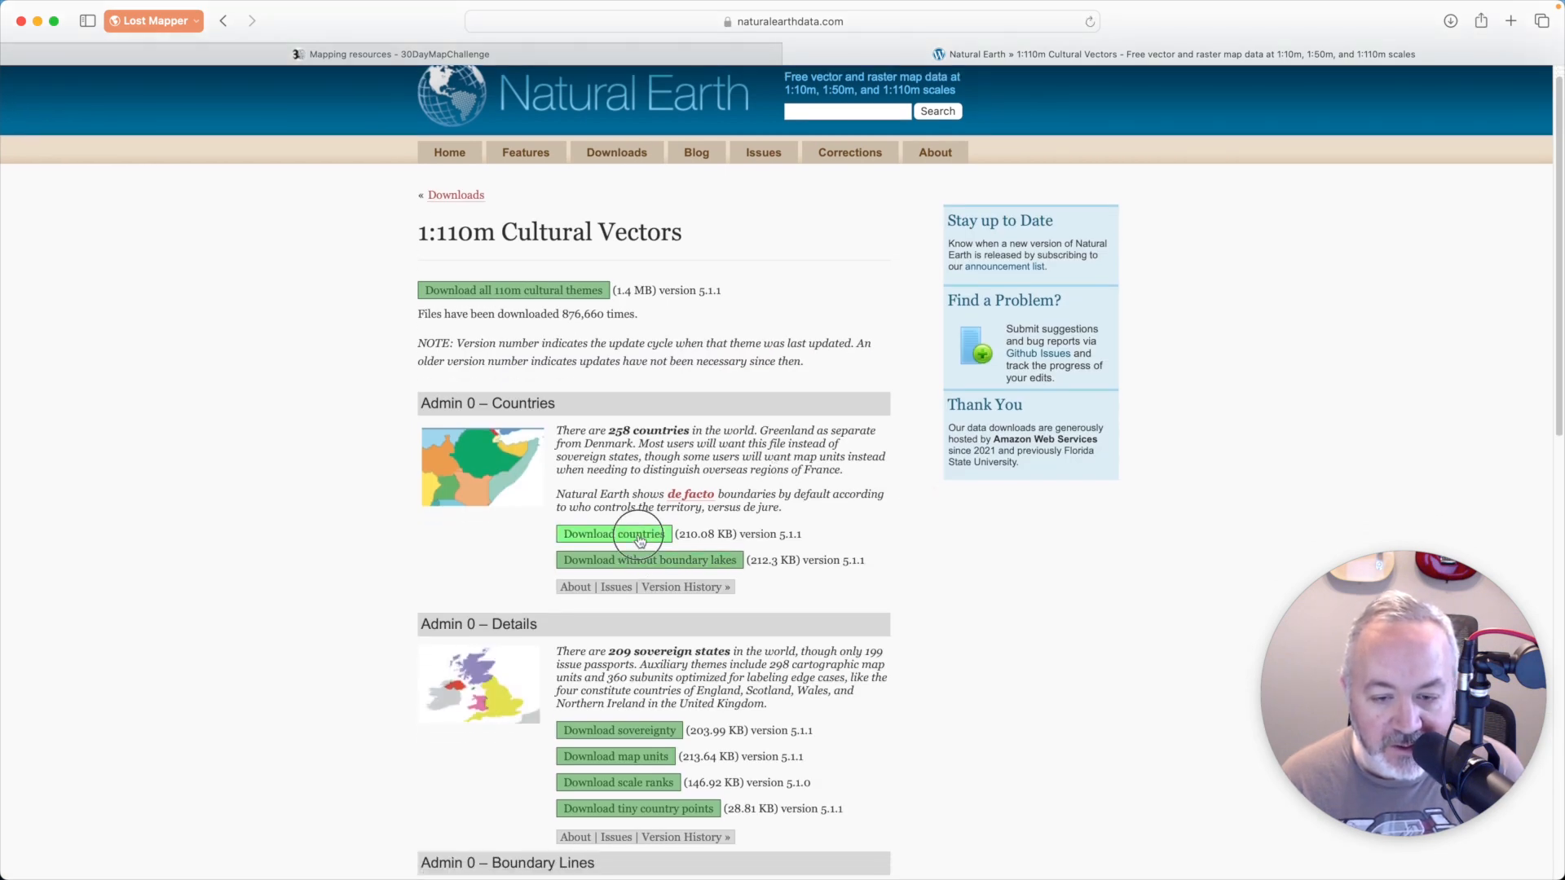
- Download the full 1:110m populated places dataset
{"action": "scroll", "coordinate": [677, 447], "scroll_direction": "down", "scroll_amount": 3}
{"action": "scroll", "coordinate": [677, 447], "scroll_direction": "down", "scroll_amount": 10}
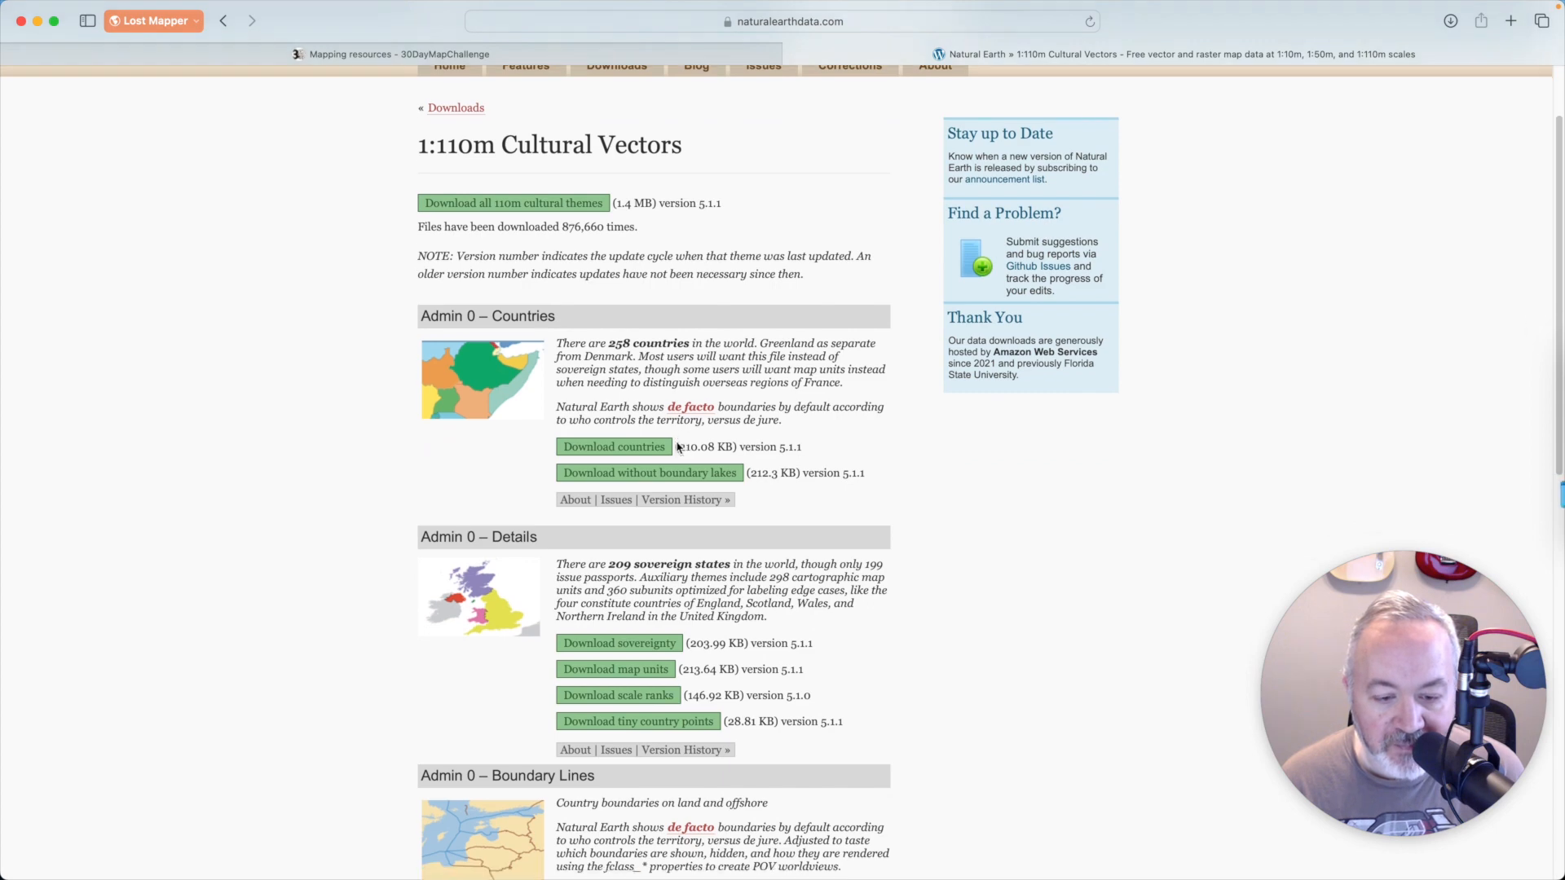
{"action": "scroll", "coordinate": [677, 448], "scroll_direction": "down", "scroll_amount": 8}
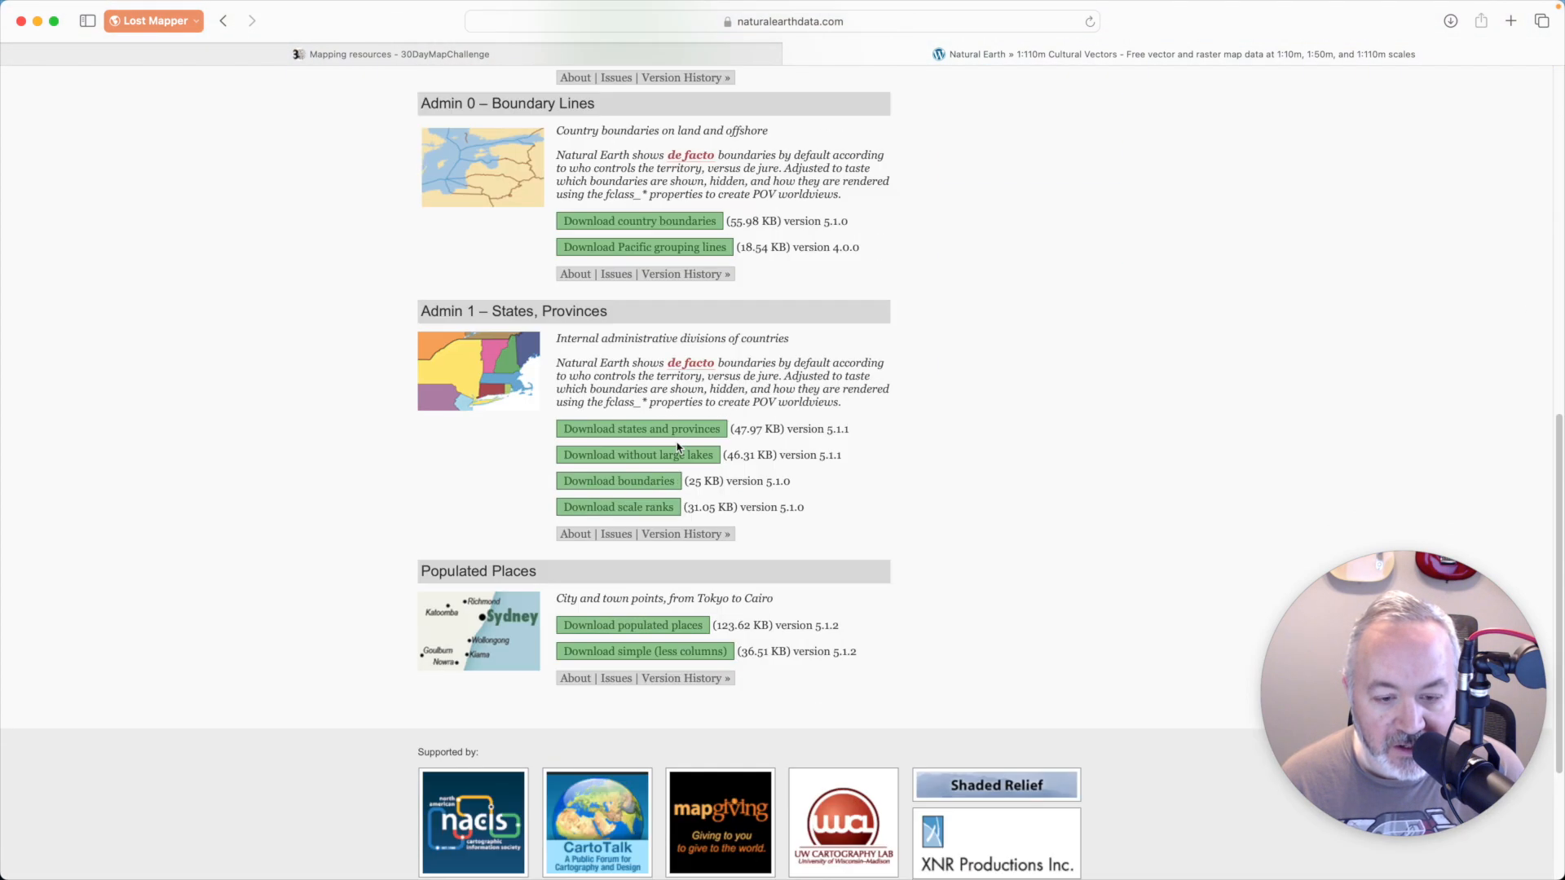
{"action": "left_click", "coordinate": [664, 610]}
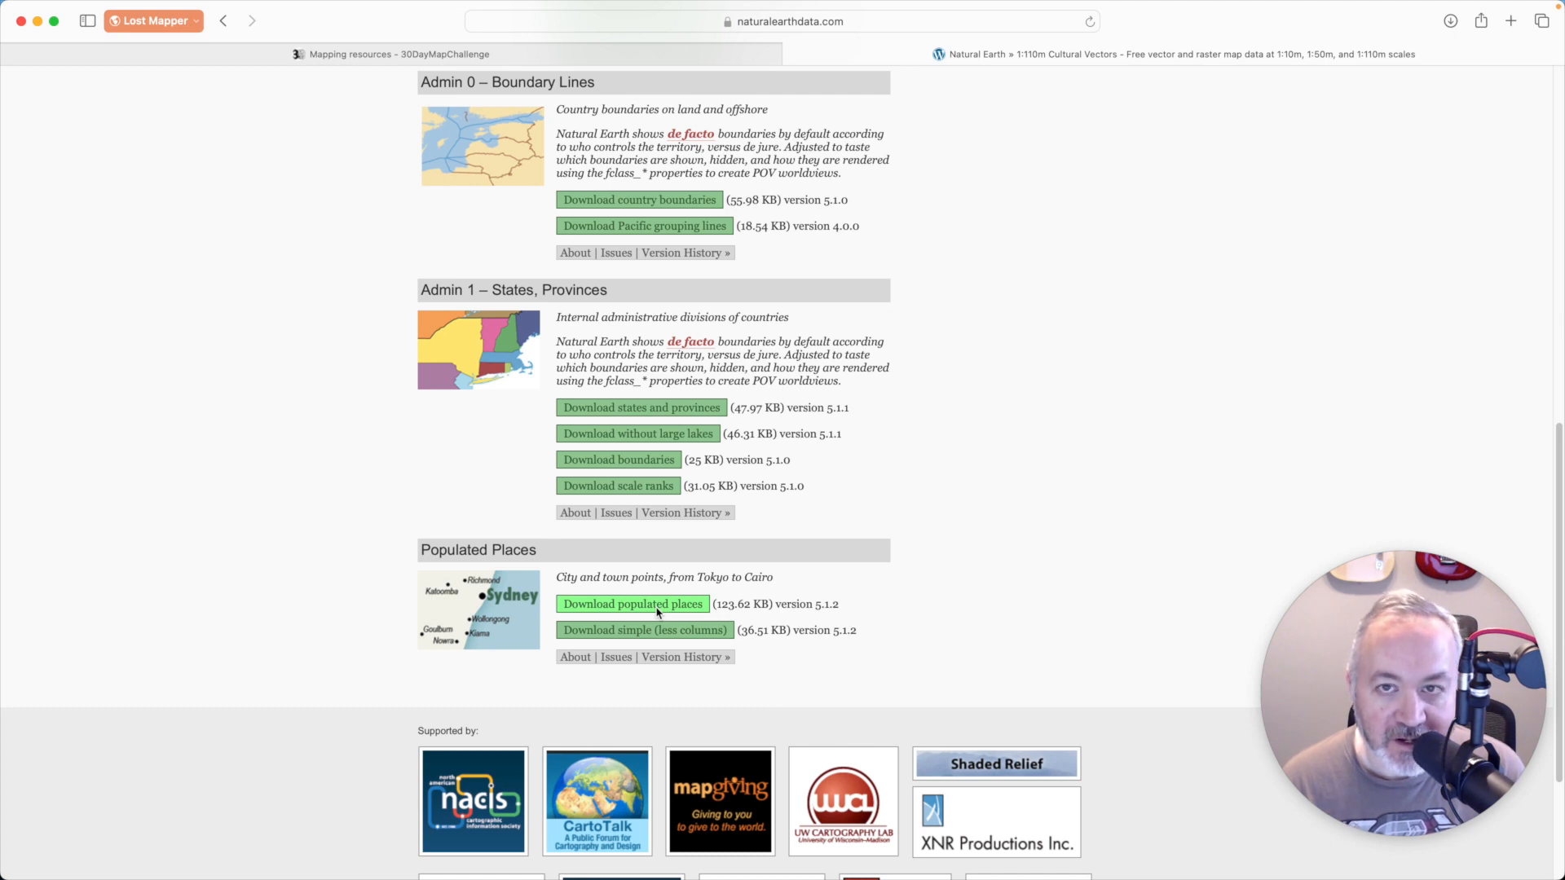
{"action": "left_click", "coordinate": [656, 611]}
- In Finder, move the ne_110m_admin_0_countries and ne_110m_populated_places folders from Downloads into the Day 06 - Asia folder
{"action": "key", "text": "super+Tab"}
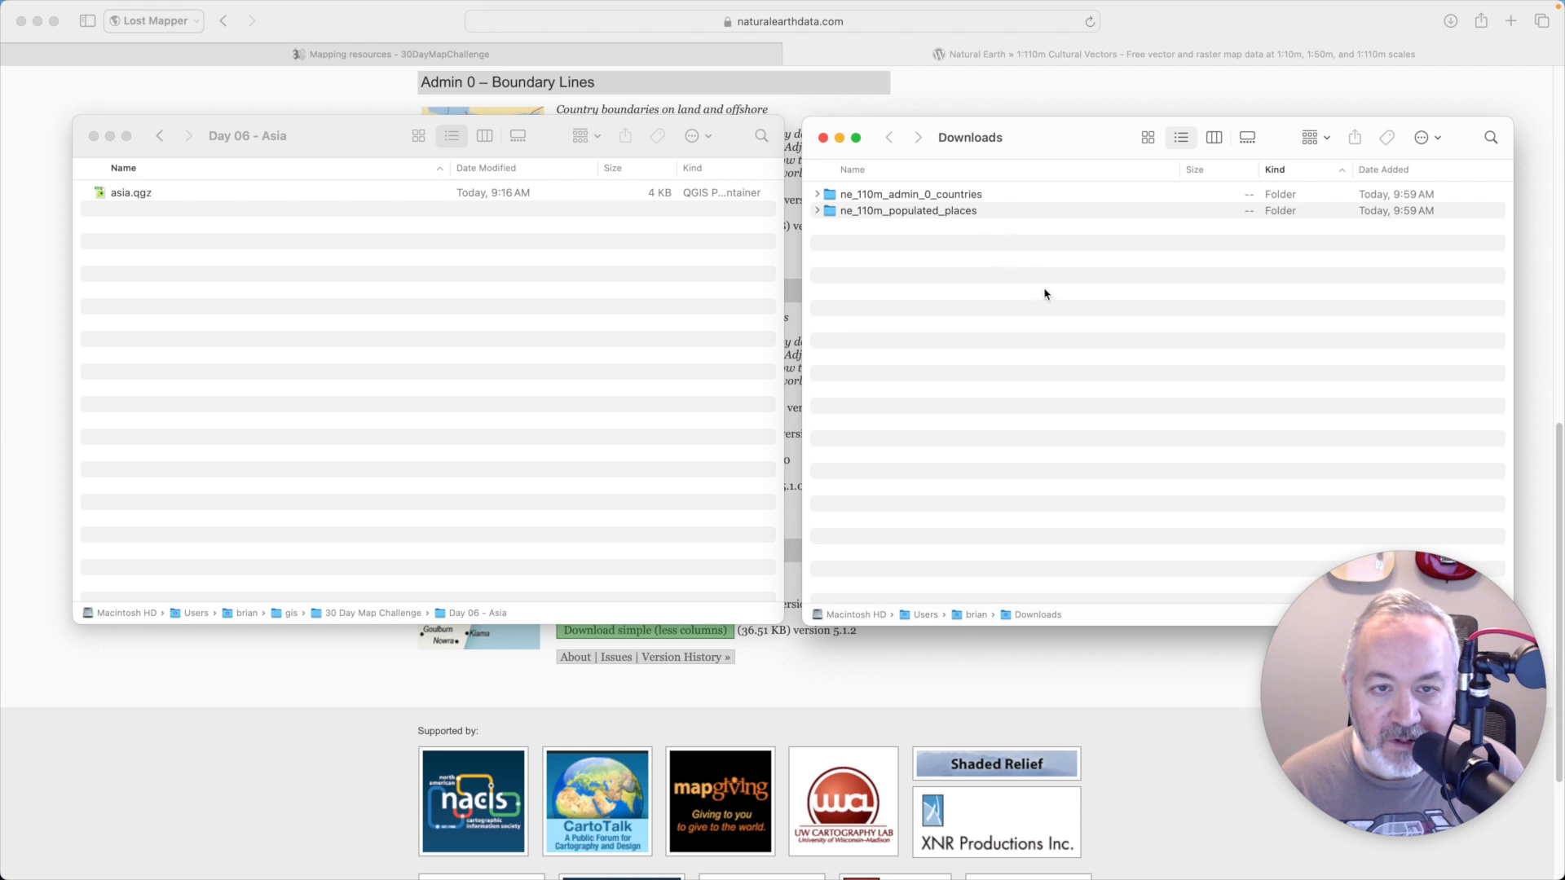
{"action": "left_click_drag", "start_coordinate": [998, 225], "coordinate": [364, 350]}
- Switch to QGIS, widen the browser area, and add ne_110m_admin_0_countries.shp from the project home to the map
{"action": "key", "text": "super+Tab"}
{"action": "key", "text": "super+Tab"}
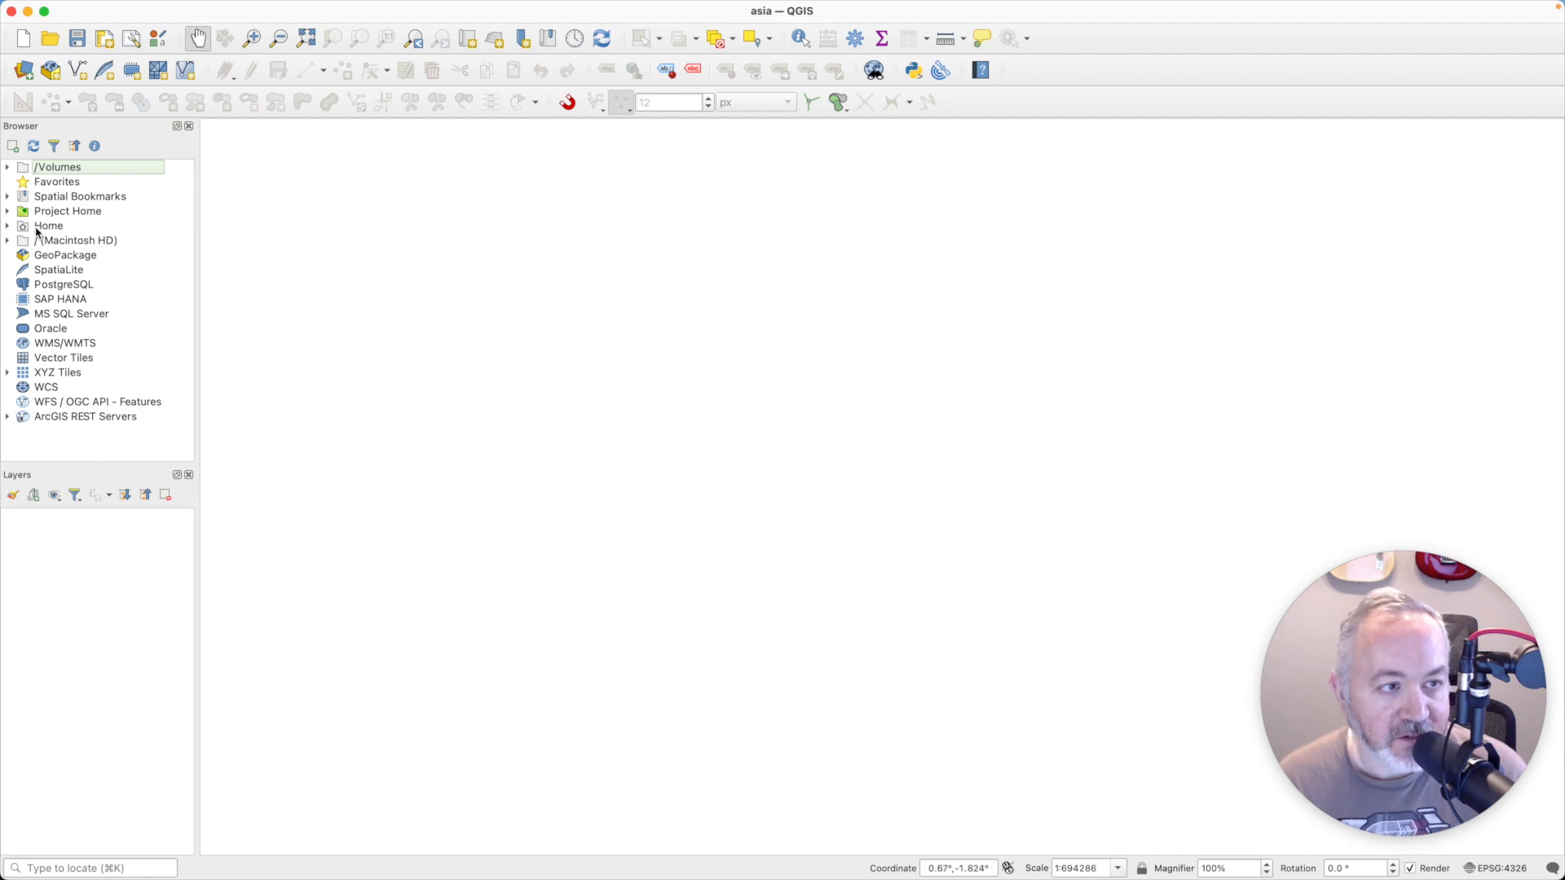
{"action": "double_click", "coordinate": [46, 216]}
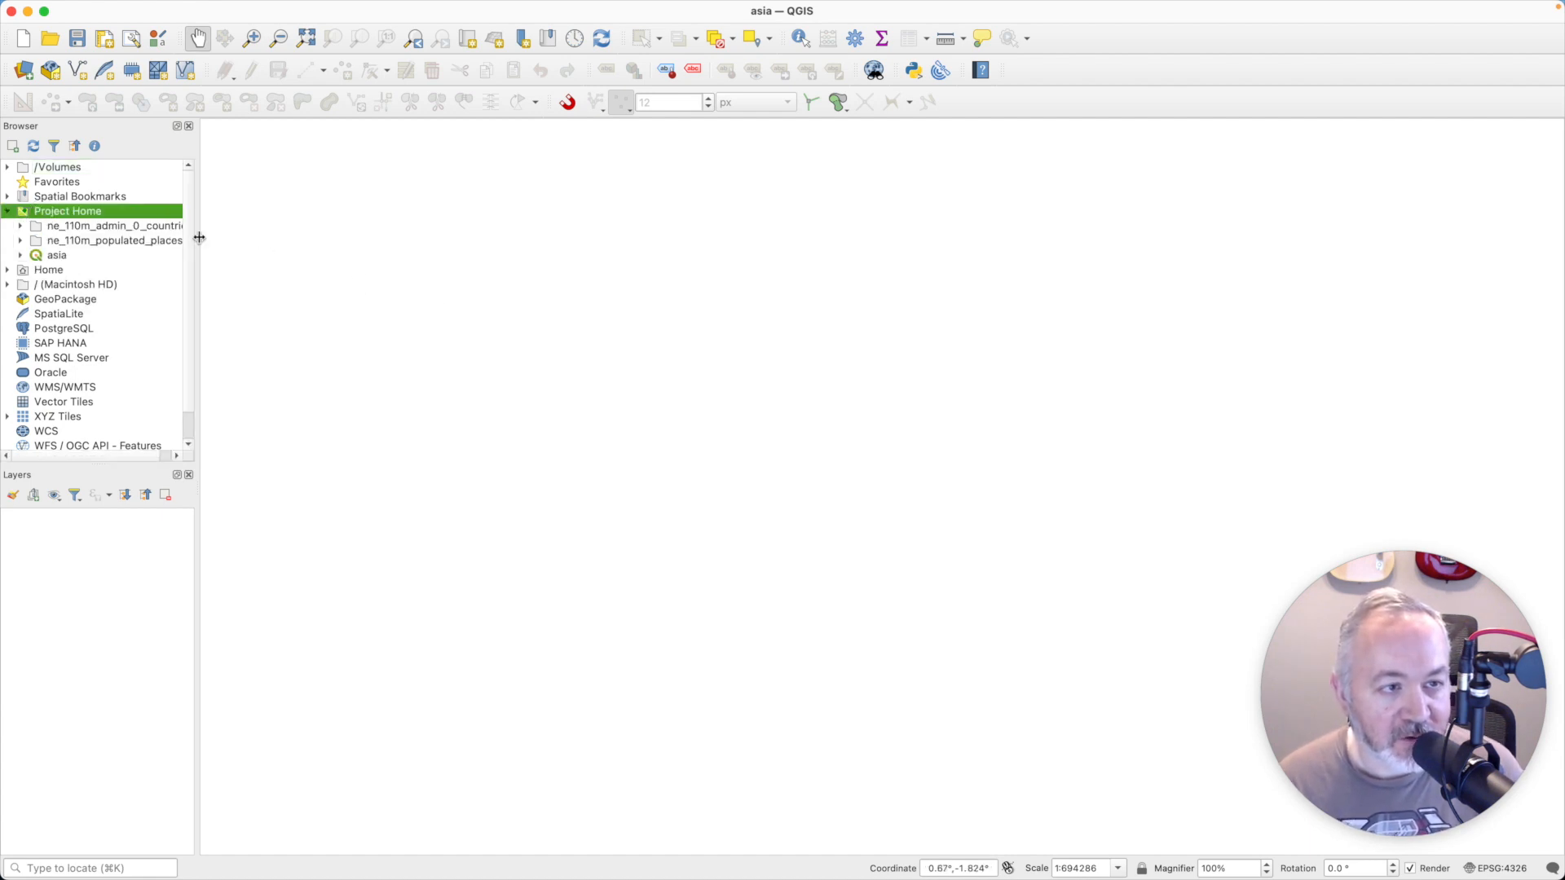
{"action": "left_click_drag", "start_coordinate": [198, 245], "coordinate": [262, 245]}
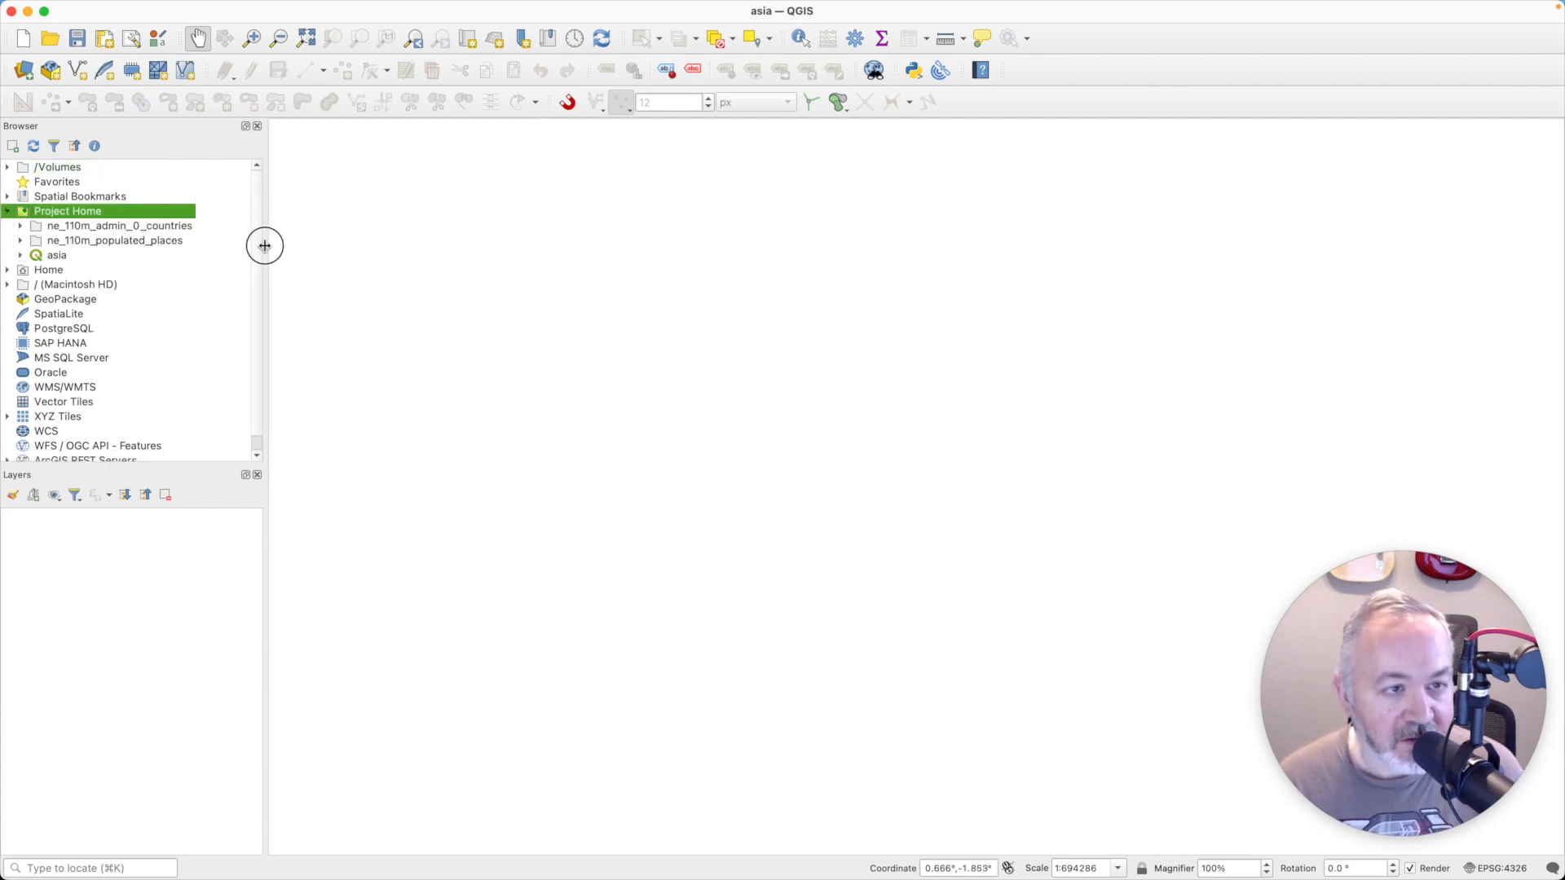
{"action": "double_click", "coordinate": [98, 227]}
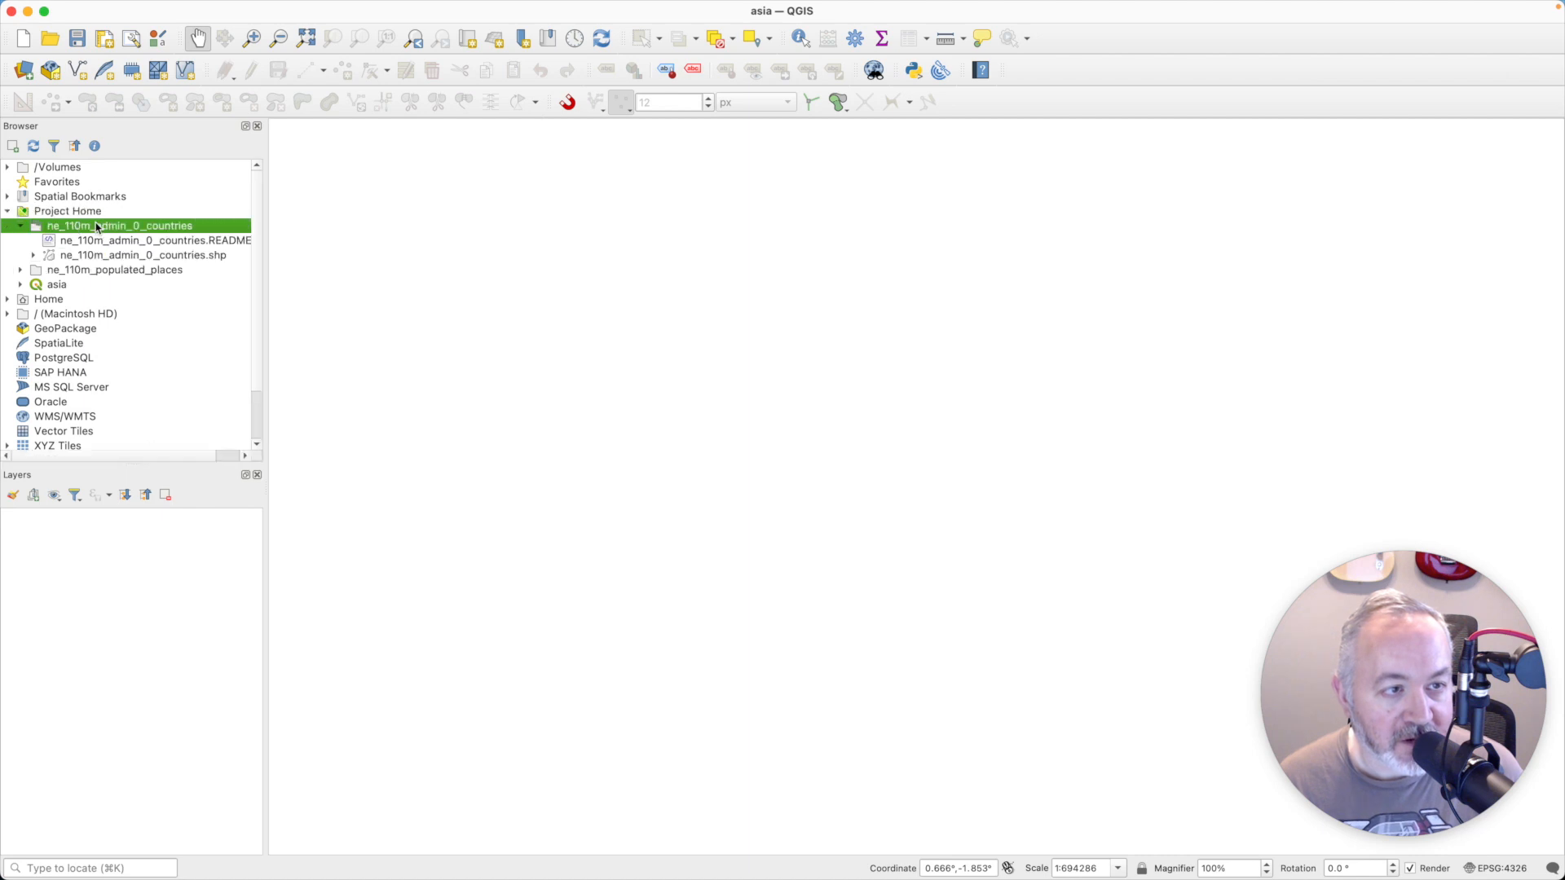
{"action": "double_click", "coordinate": [172, 256]}
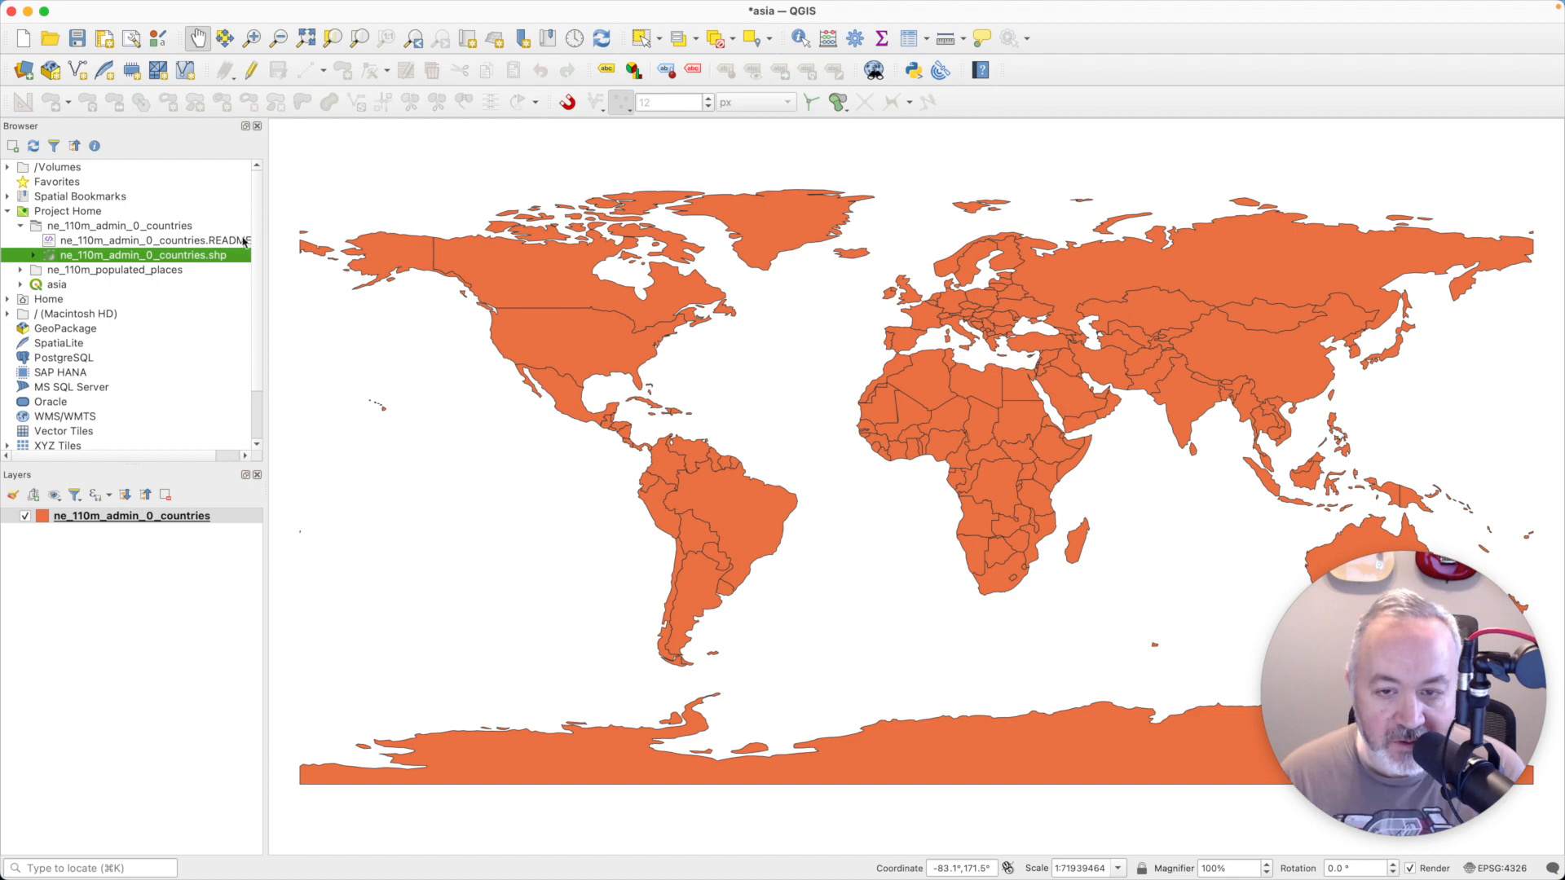
- Set the project's coordinate reference system to Sphere_Equal_Earth_Asia_Pacific (ESRI:53037), filtering for asia and hiding deprecated systems
{"action": "left_click", "coordinate": [104, 9]}
{"action": "left_click", "coordinate": [137, 265]}
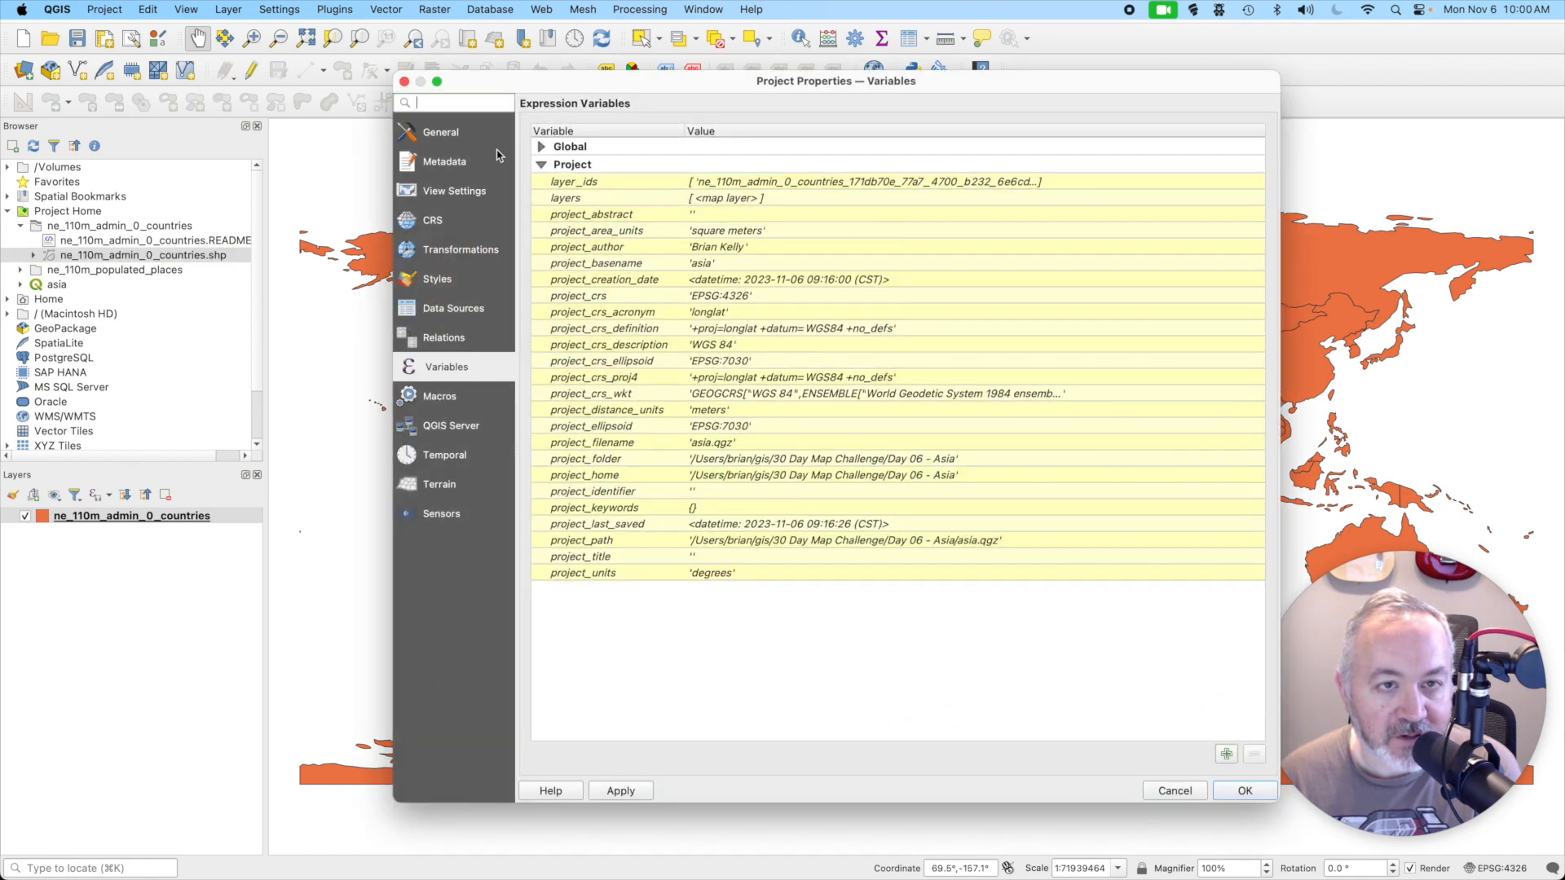
{"action": "left_click", "coordinate": [472, 134]}
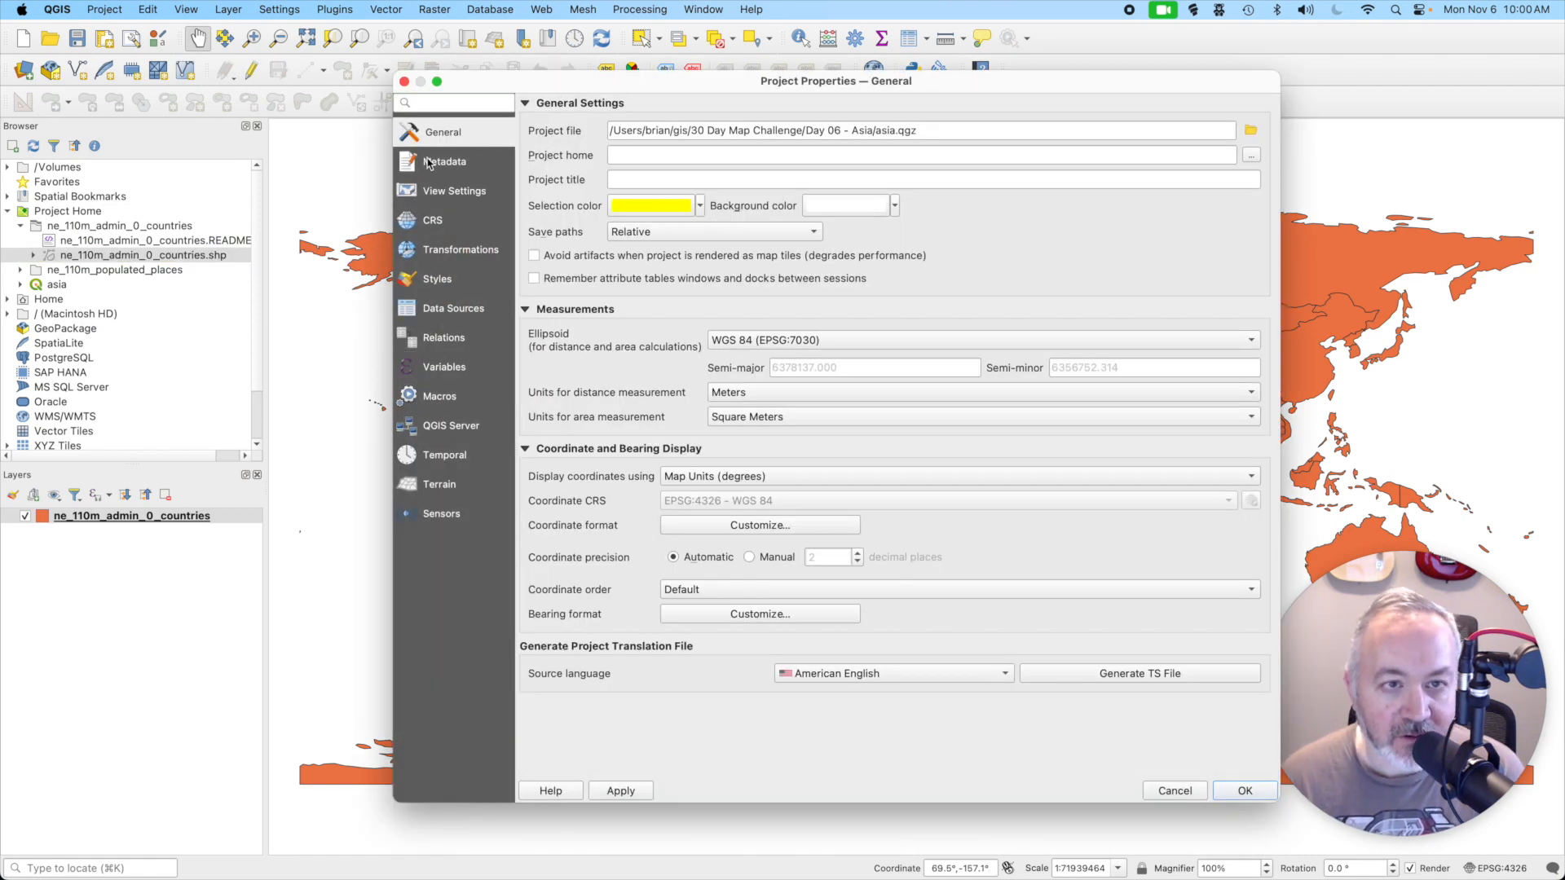
{"action": "left_click", "coordinate": [449, 230]}
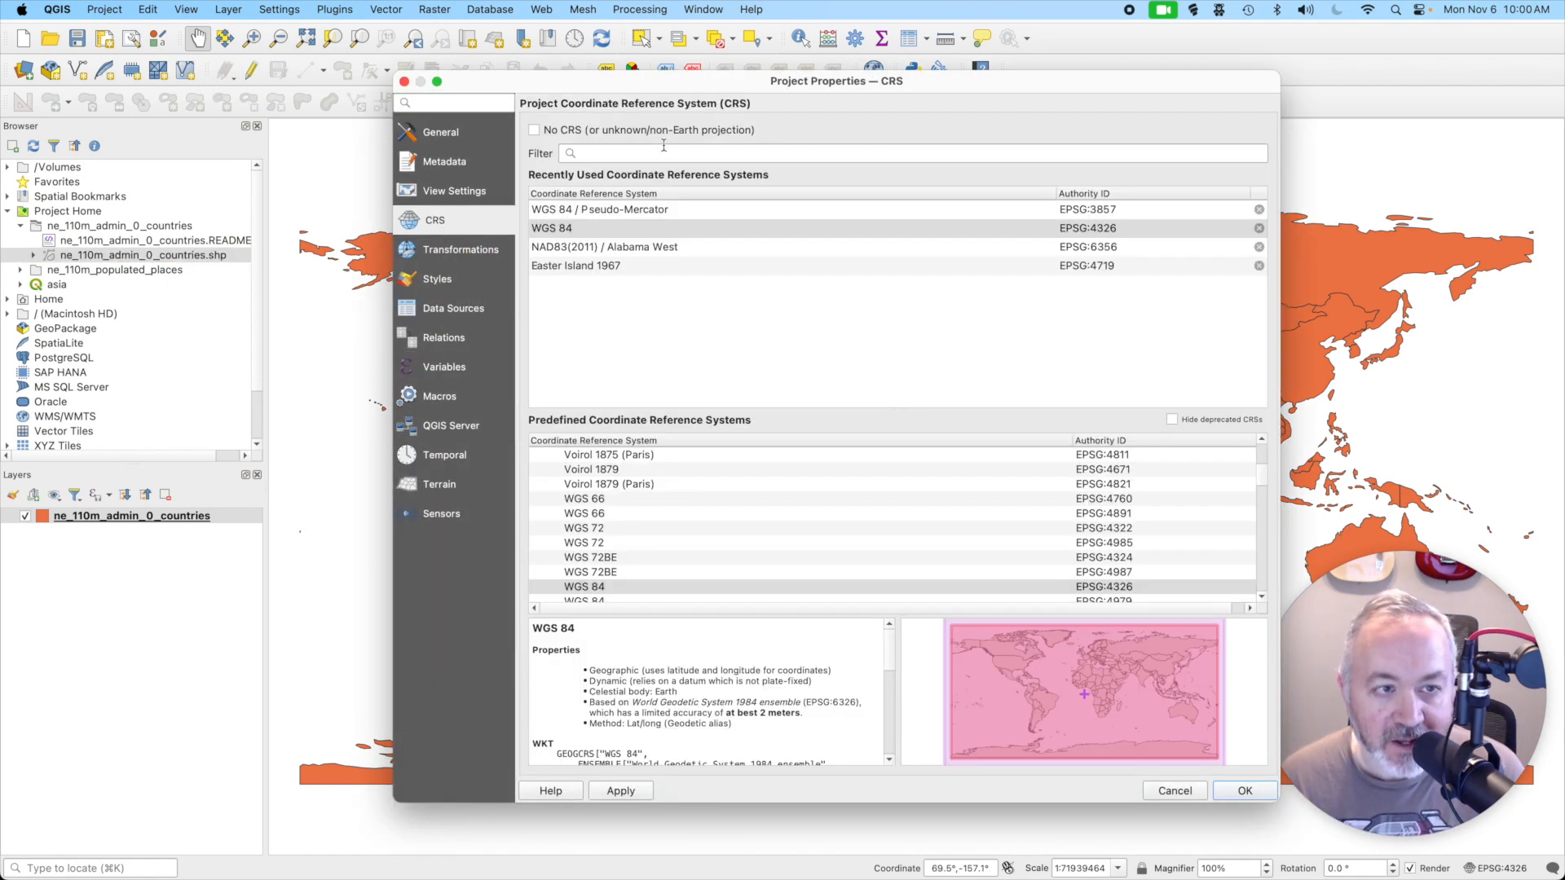
{"action": "type", "text": "asia"}
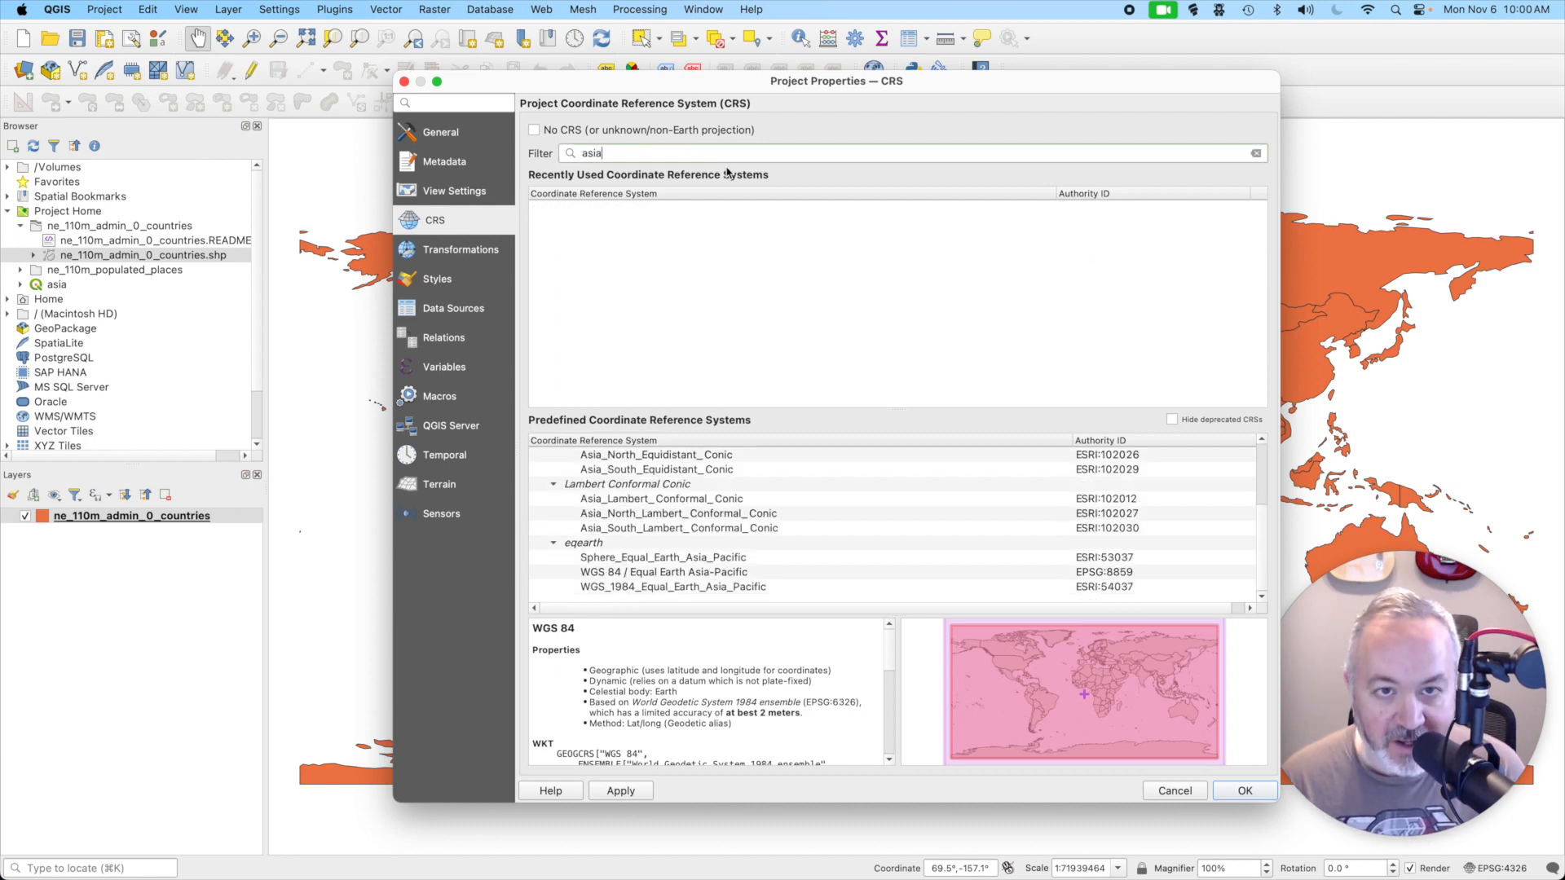
{"action": "left_click", "coordinate": [1189, 421]}
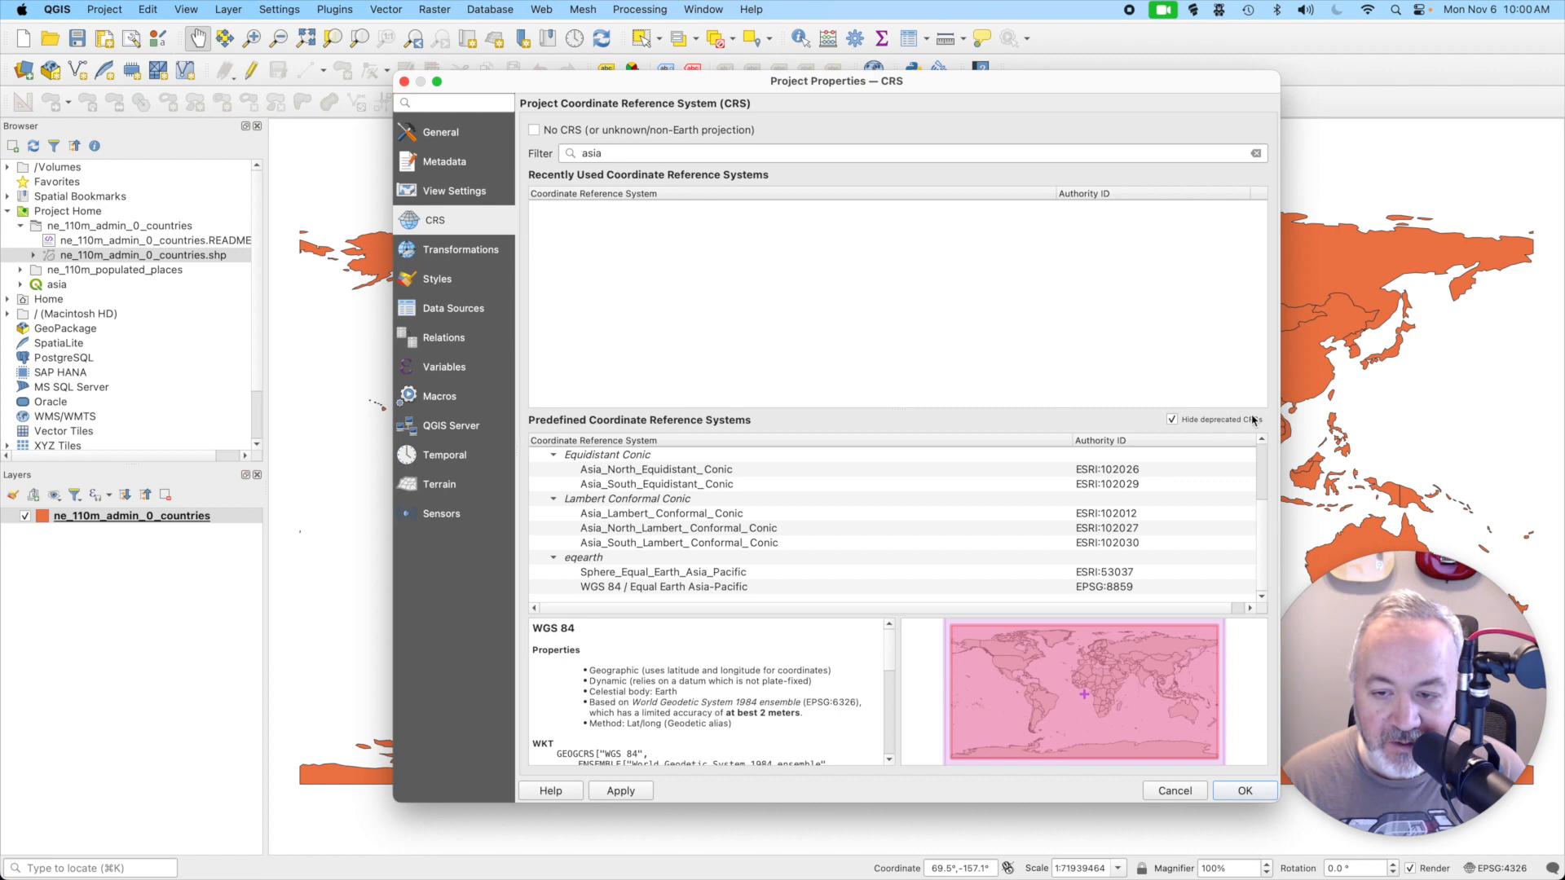
{"action": "left_click", "coordinate": [660, 573]}
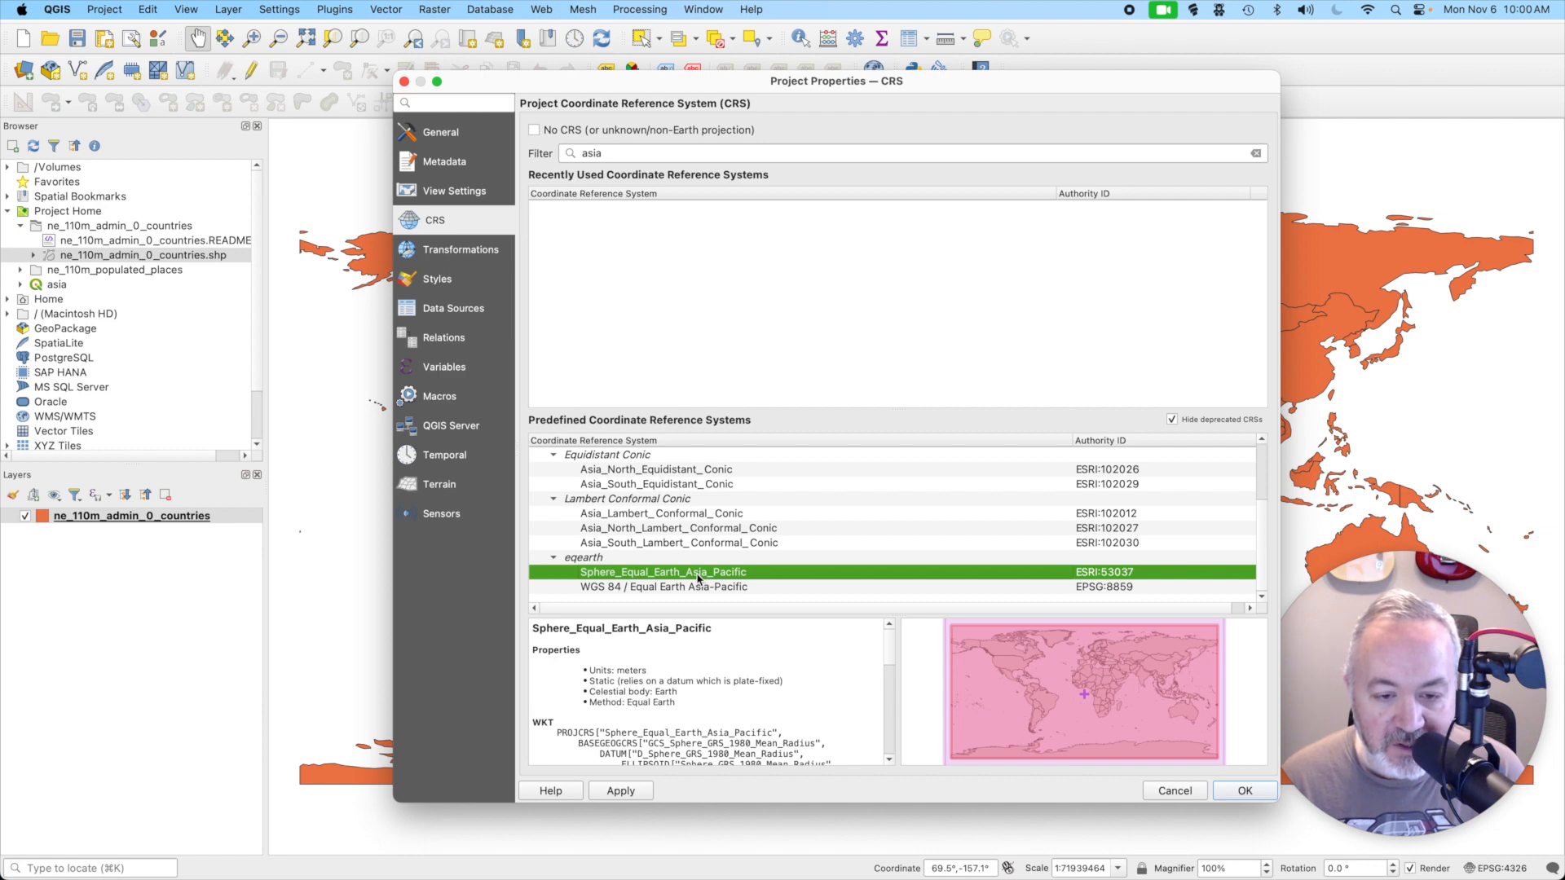
{"action": "left_click", "coordinate": [1243, 791]}
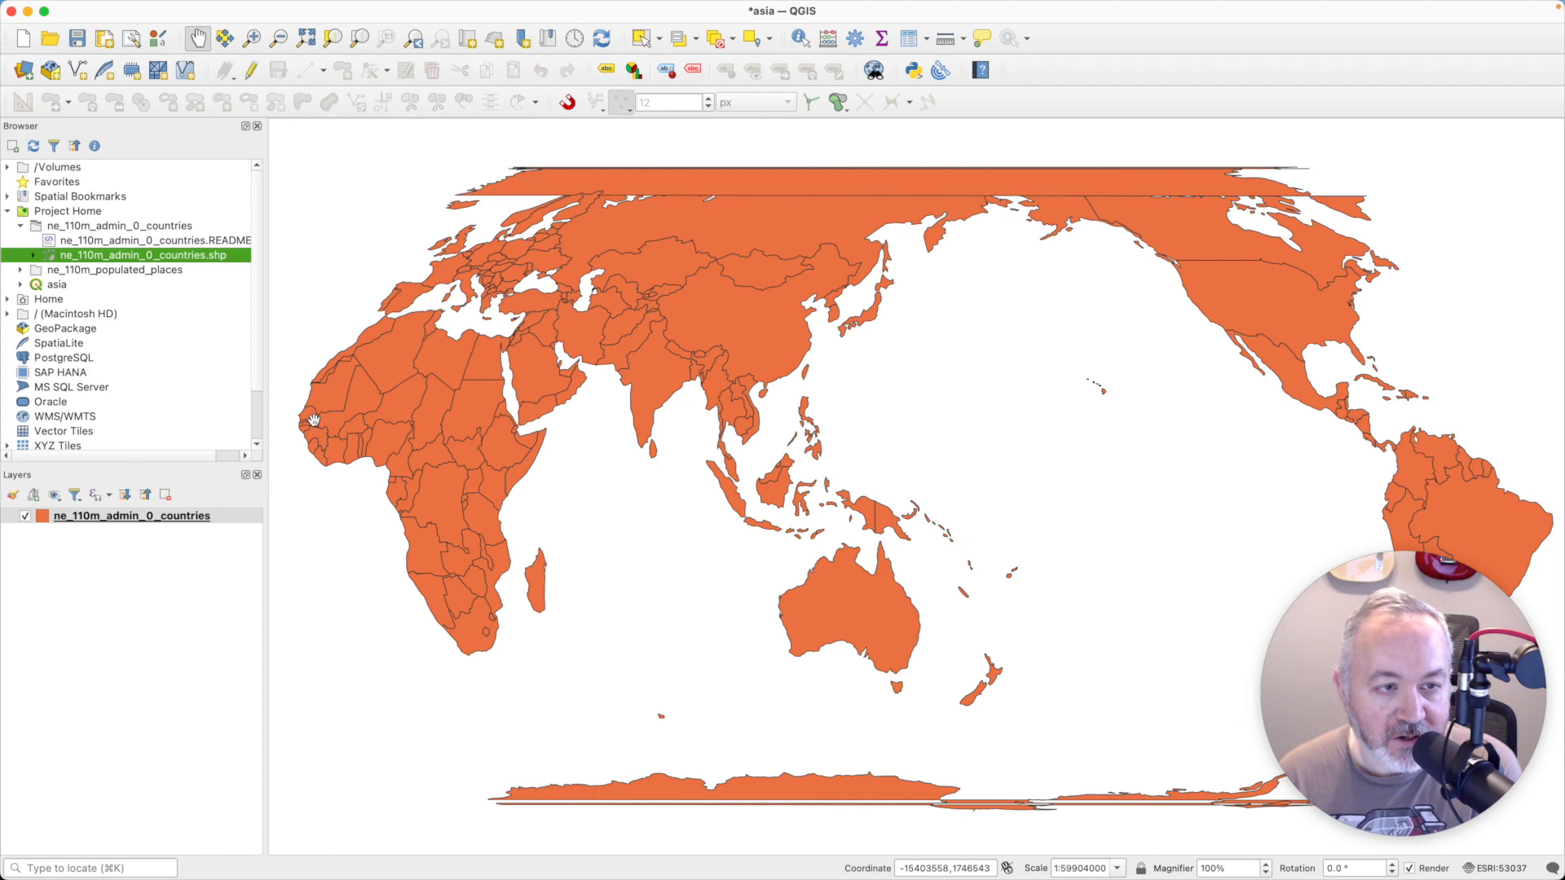
- Change the countries layer's fill color to gray #a8a8a8
{"action": "left_click", "coordinate": [172, 516]}
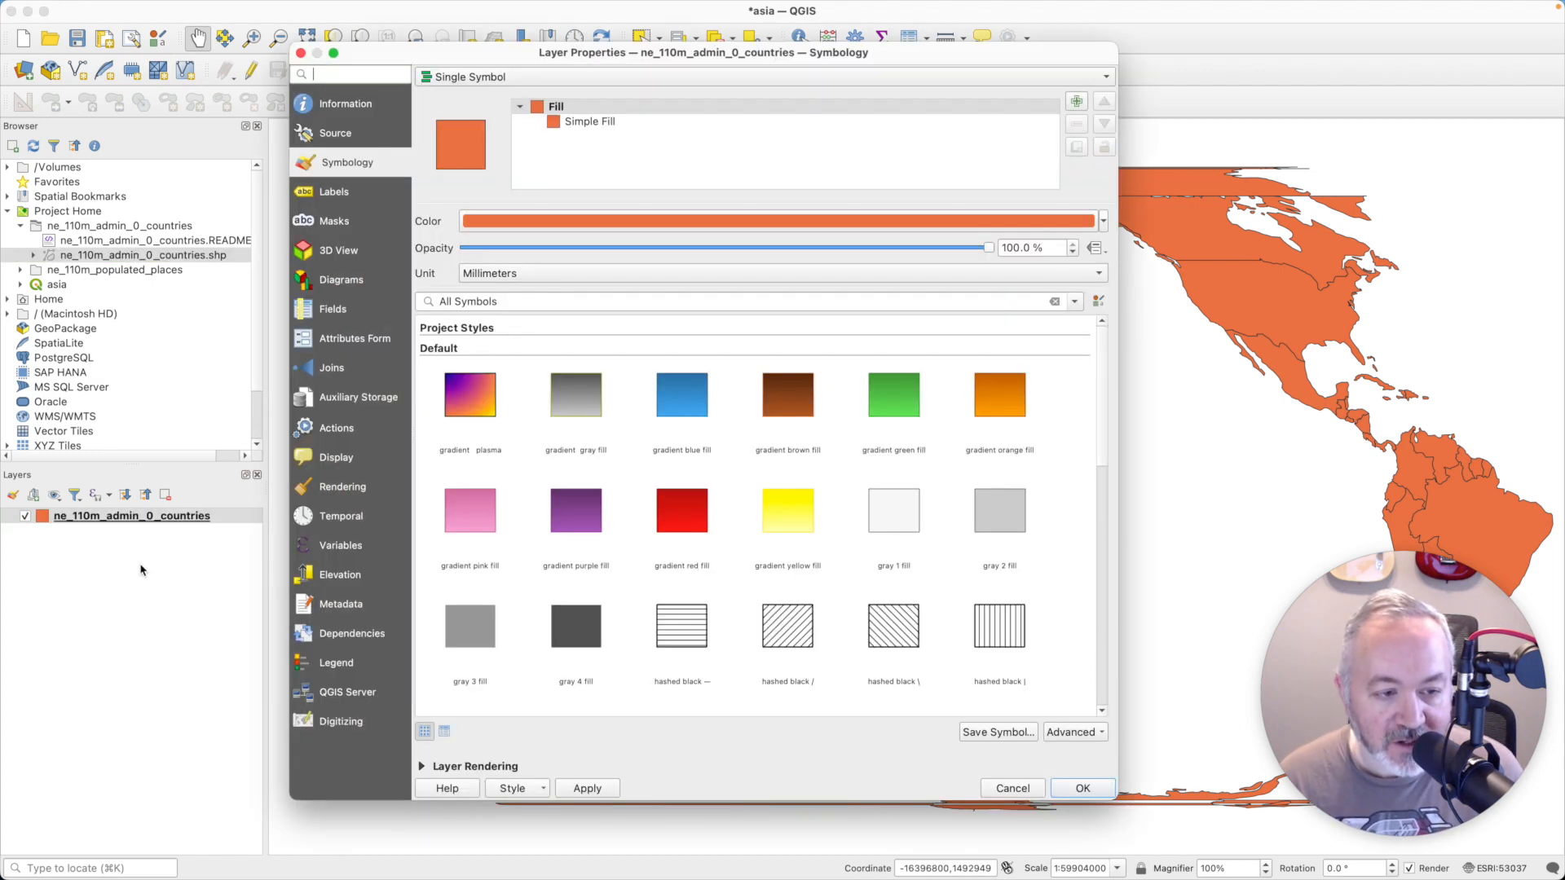
{"action": "left_click", "coordinate": [701, 221]}
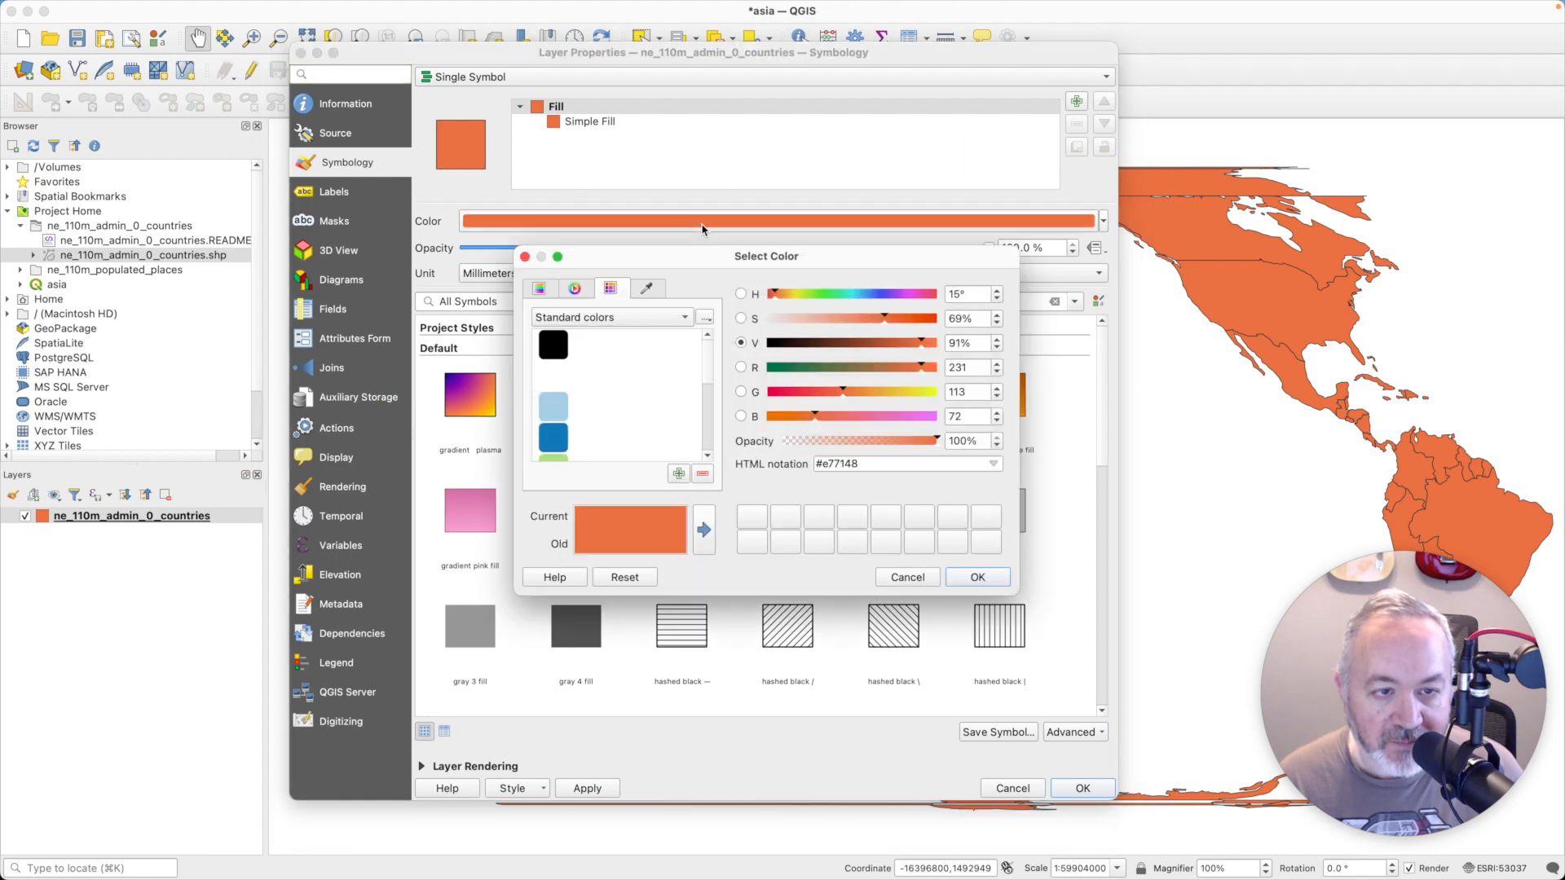
{"action": "left_click", "coordinate": [554, 344]}
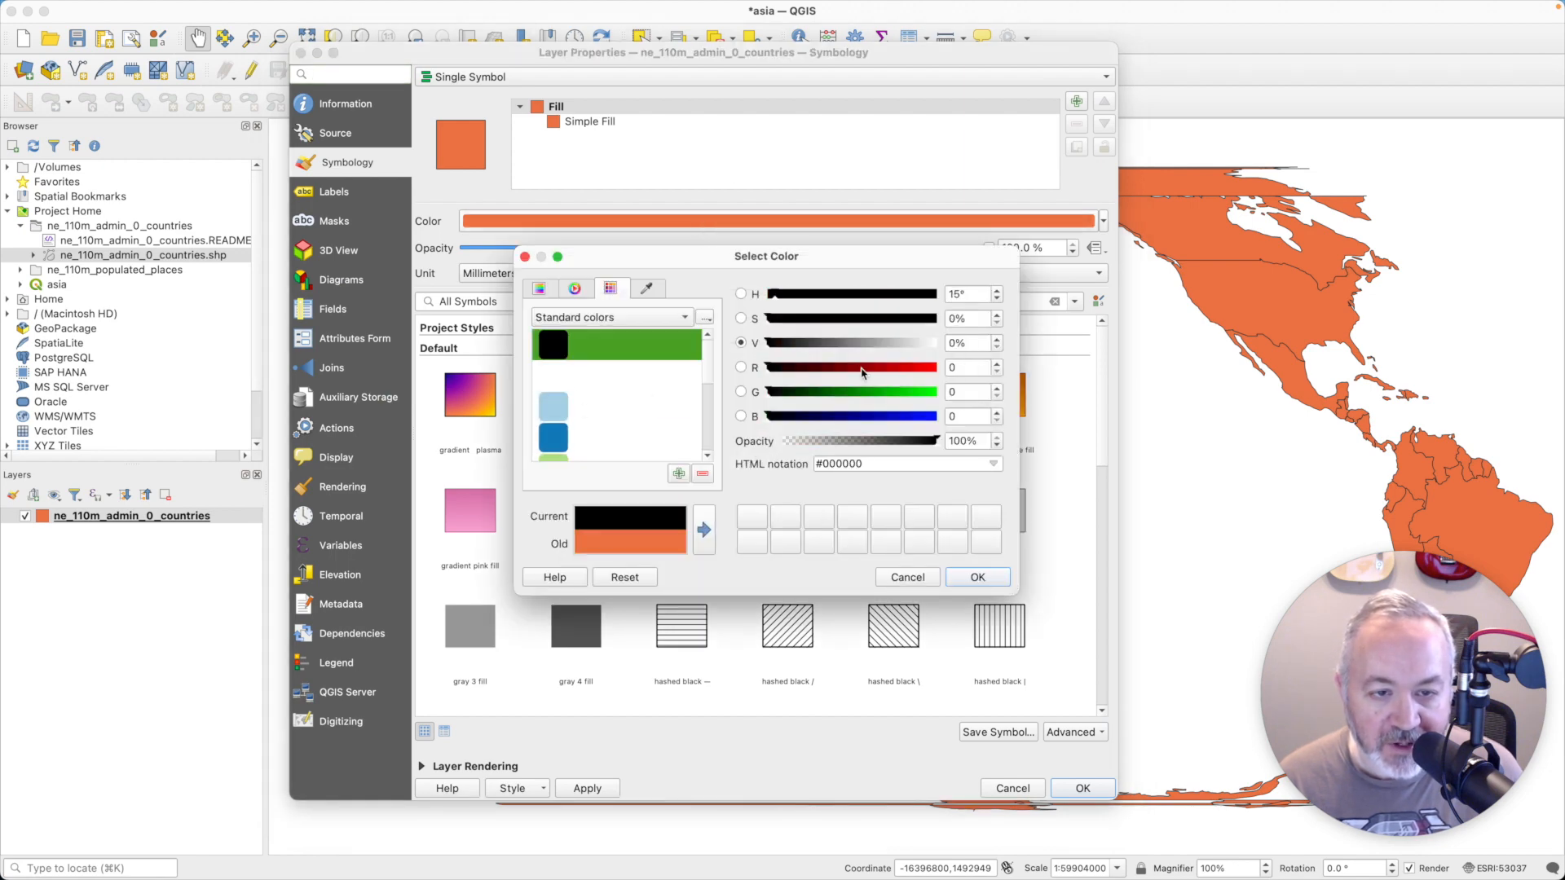
{"action": "left_click_drag", "start_coordinate": [769, 343], "coordinate": [878, 351]}
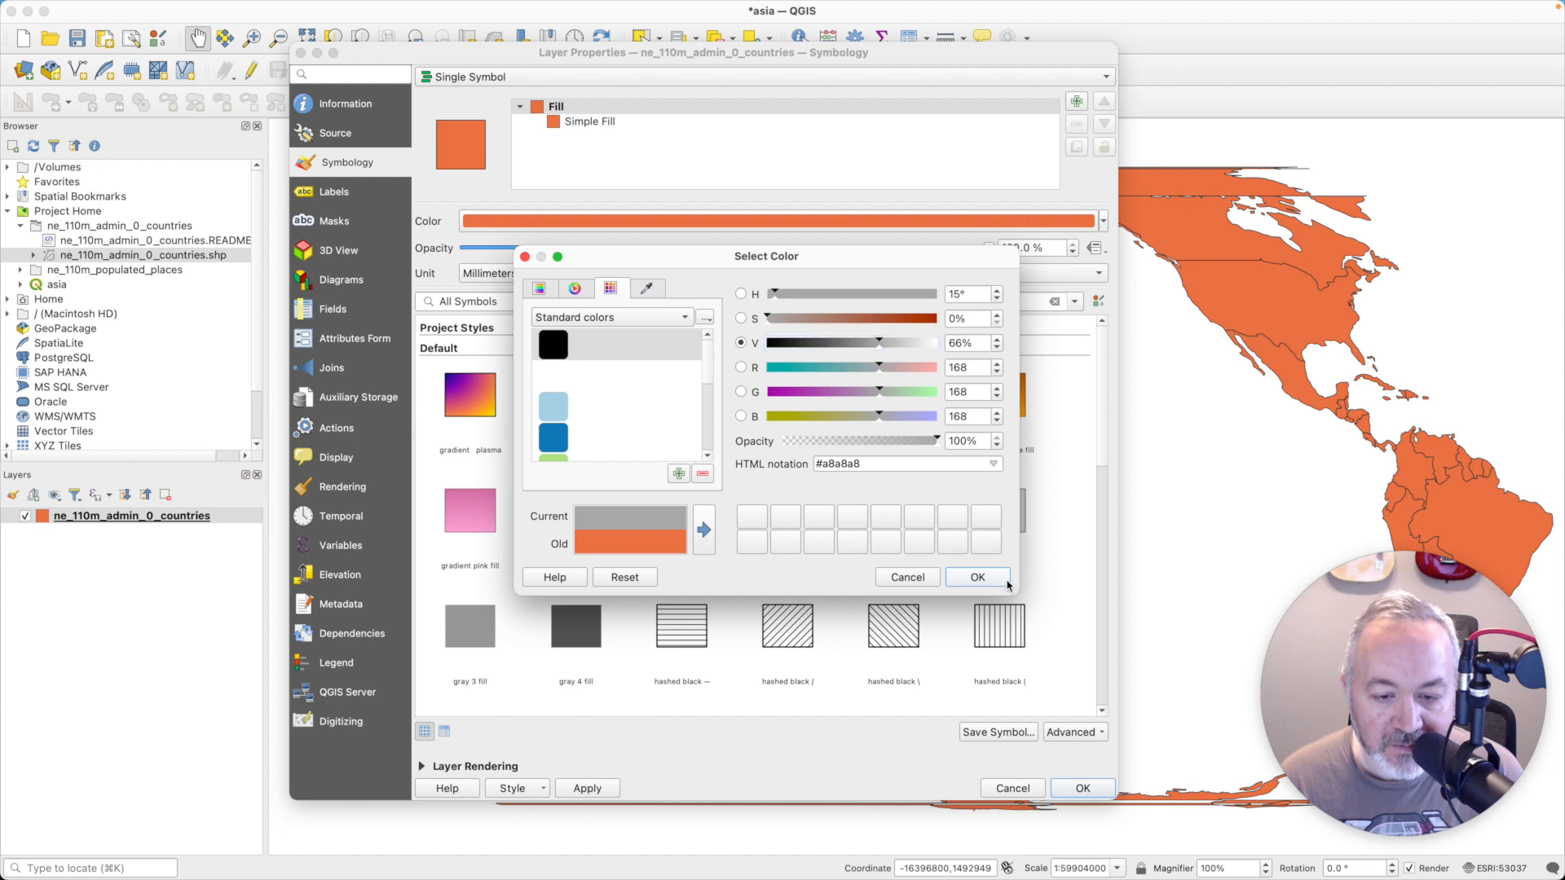
{"action": "left_click", "coordinate": [978, 577]}
{"action": "left_click", "coordinate": [1096, 790]}
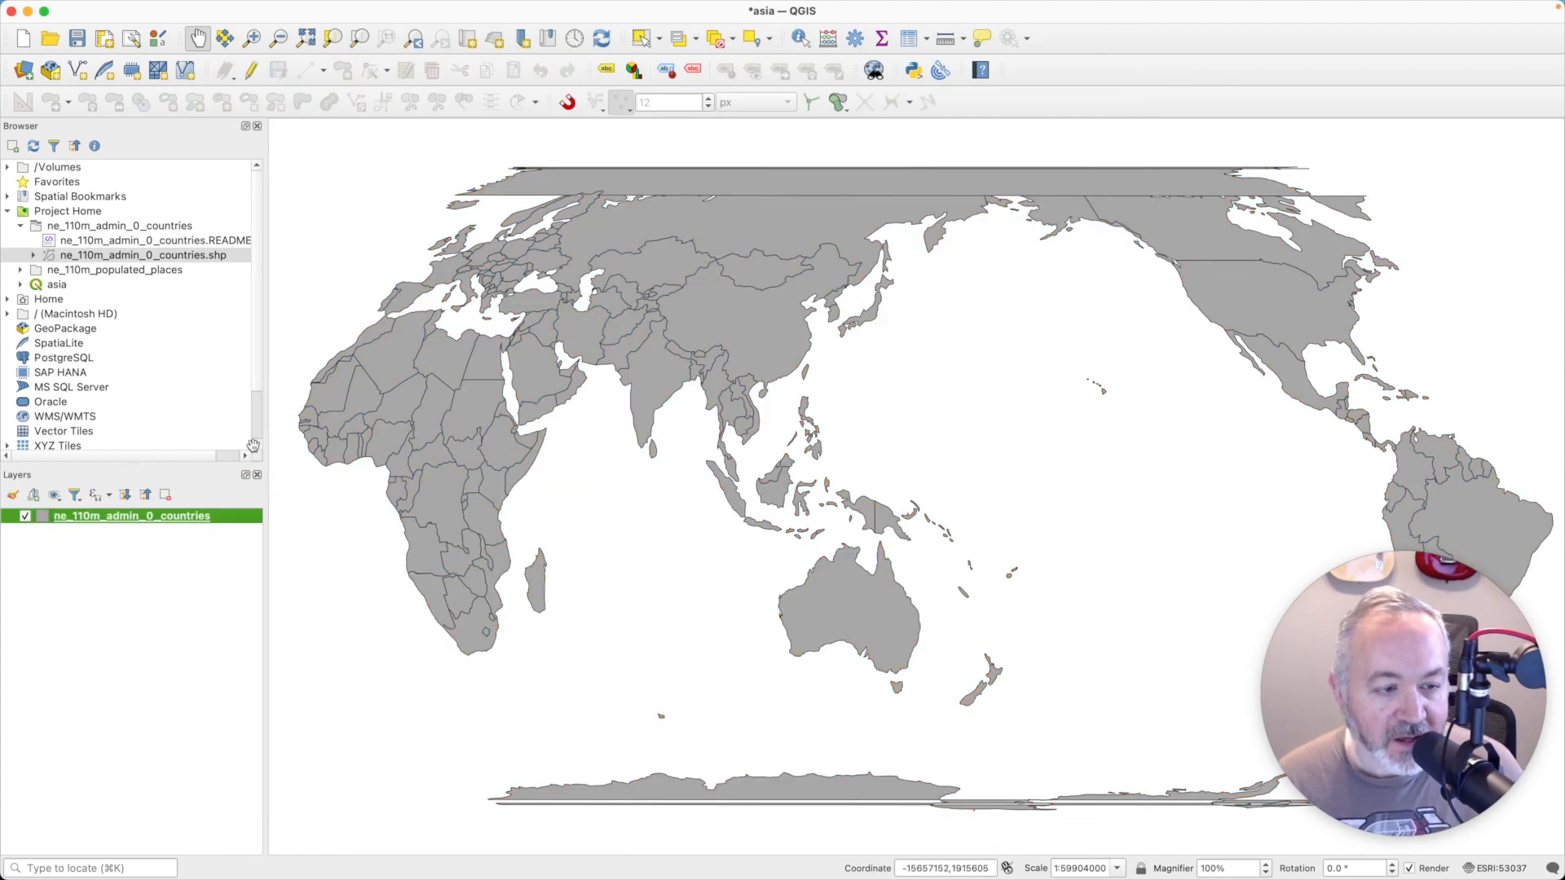
- Duplicate the ne_110m_admin_0_countries layer and place the copy above the original in the layer order
{"action": "right_click", "coordinate": [182, 520]}
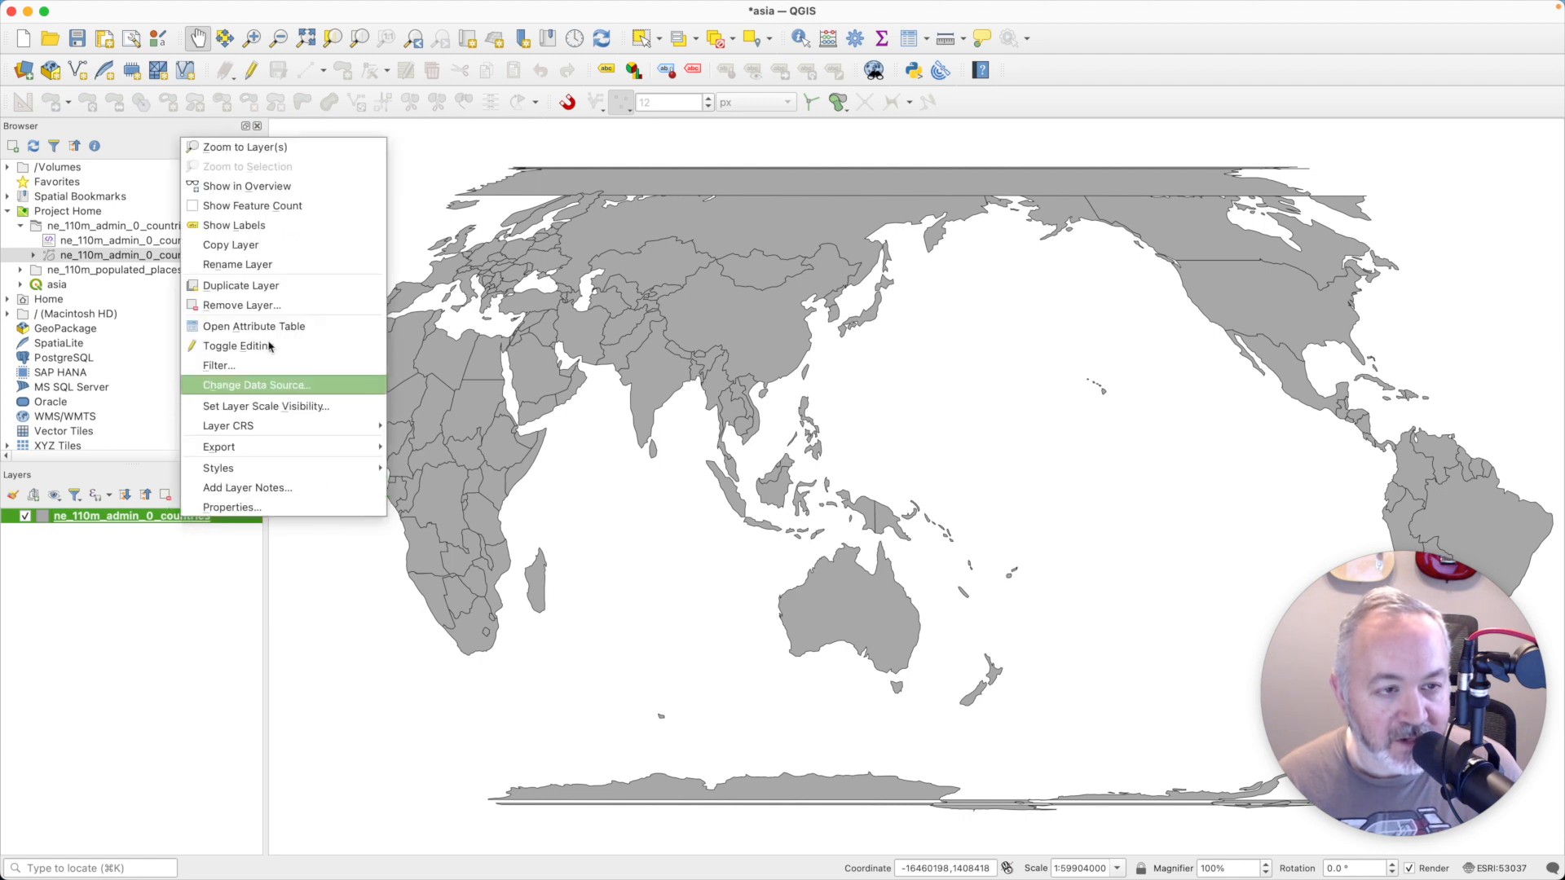
{"action": "left_click", "coordinate": [273, 285]}
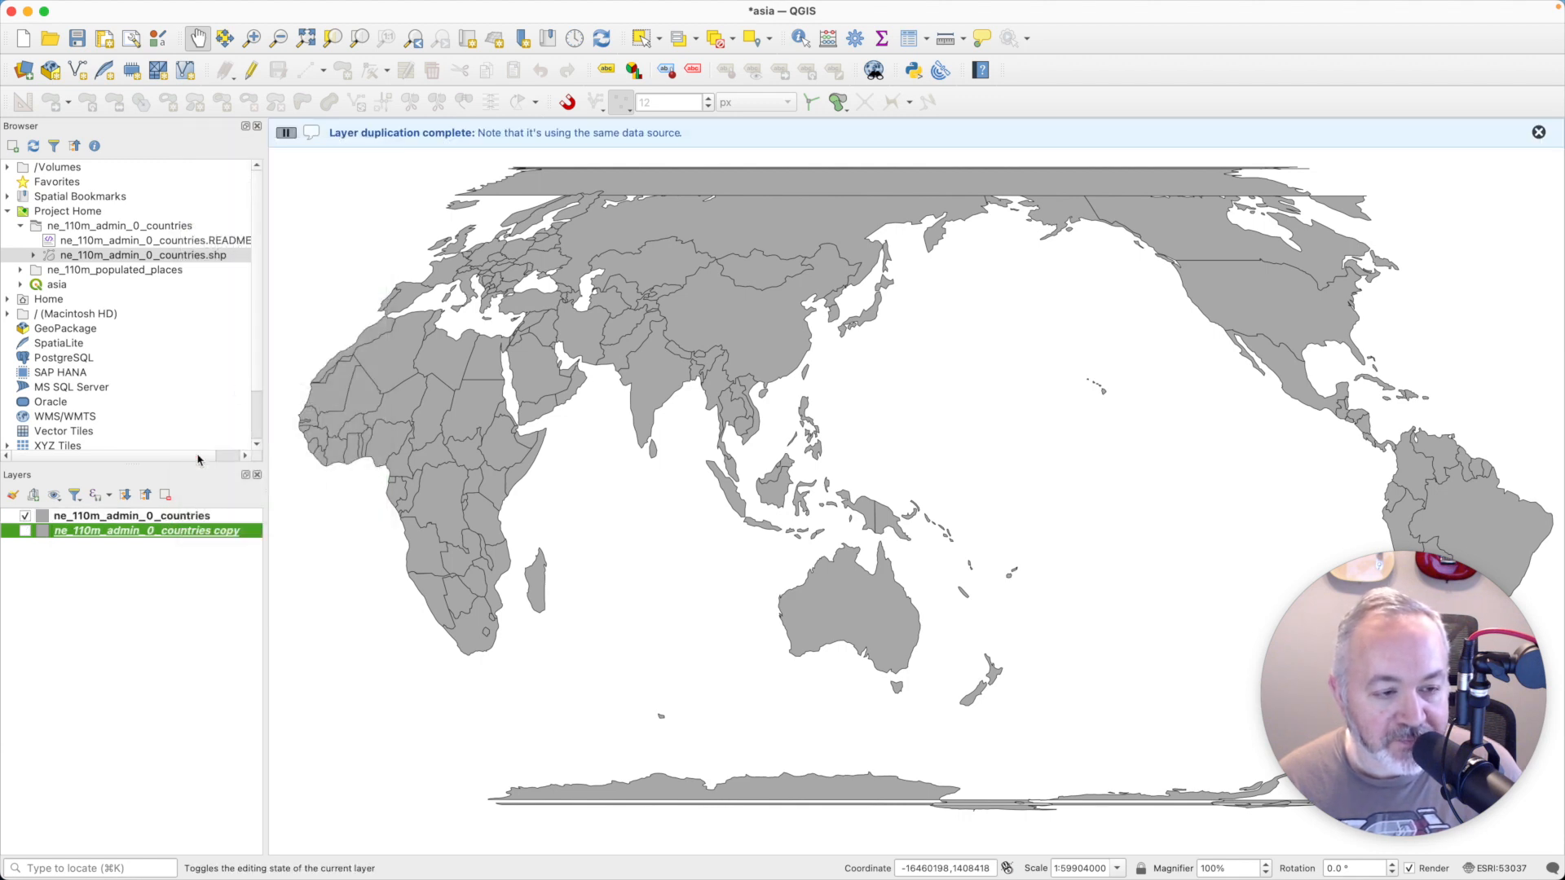
{"action": "right_click", "coordinate": [162, 534]}
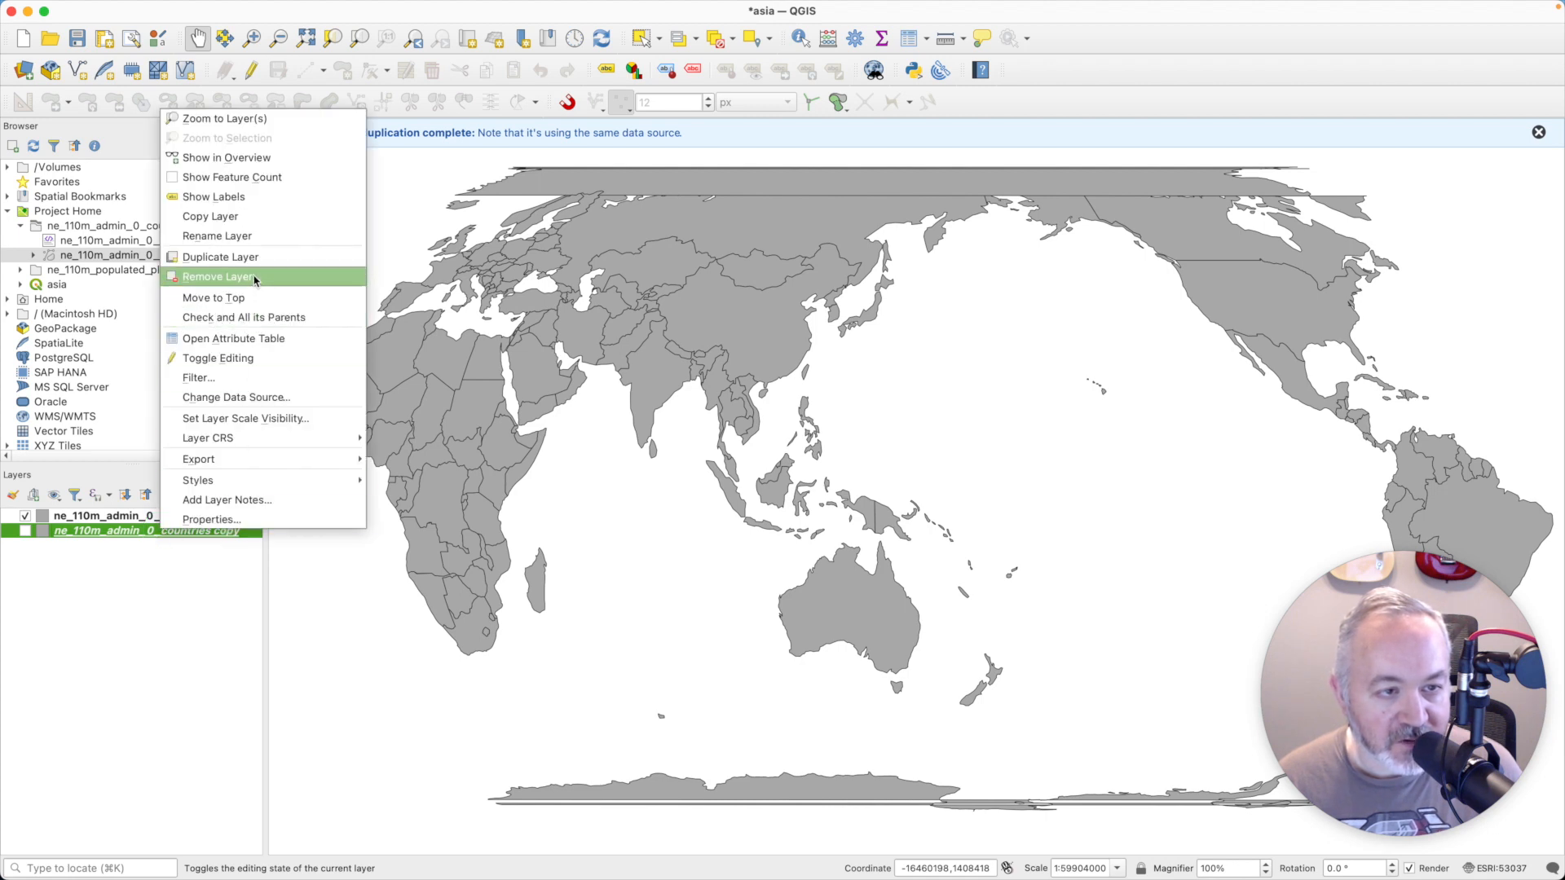
{"action": "left_click", "coordinate": [244, 298]}
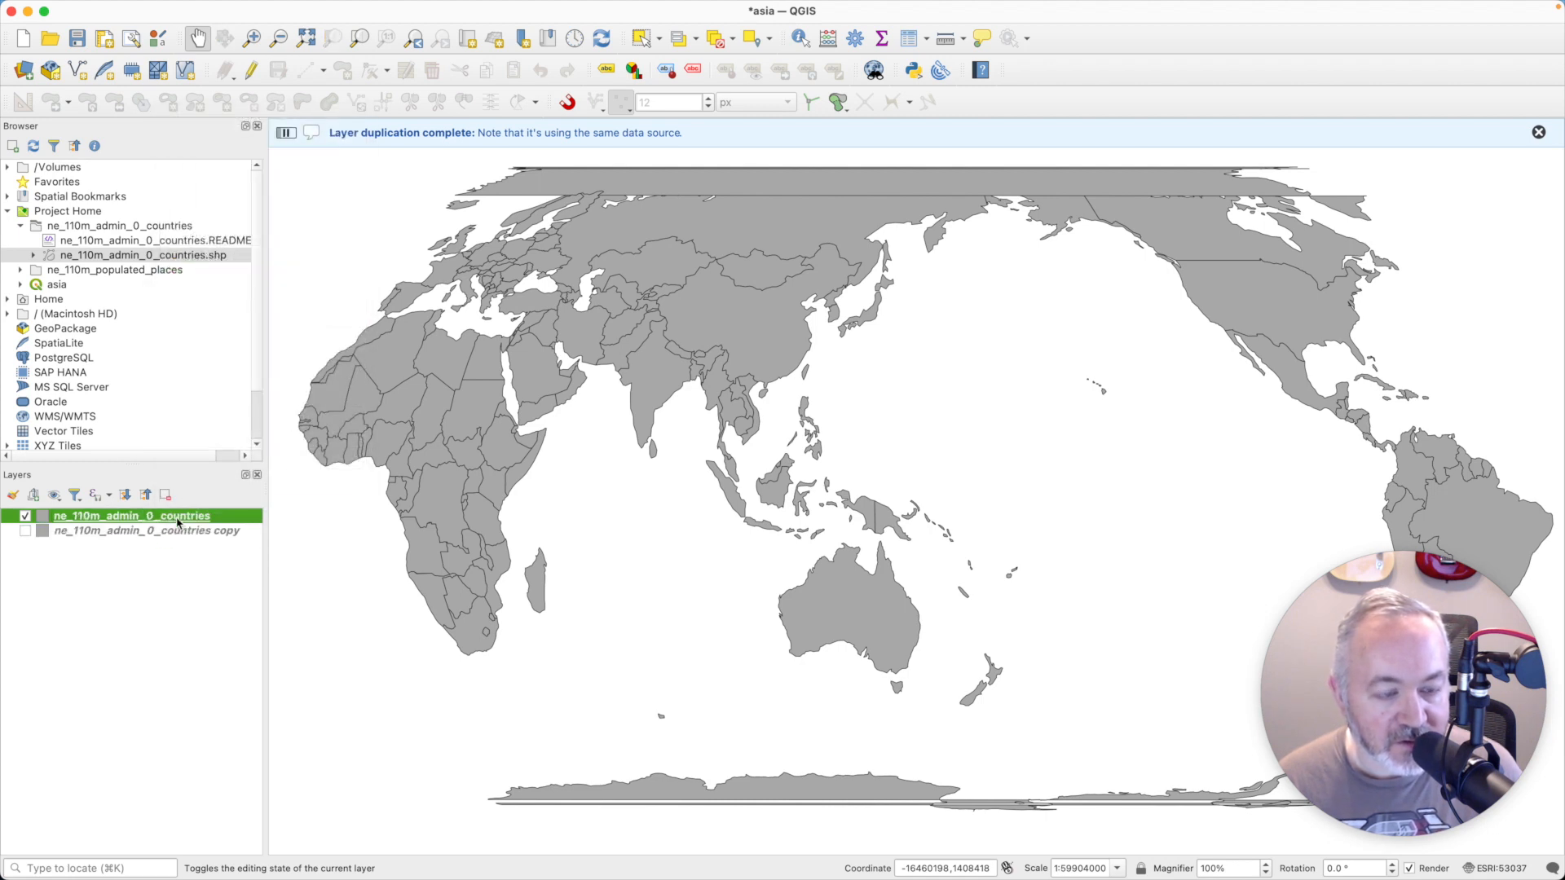
{"action": "left_click", "coordinate": [181, 530]}
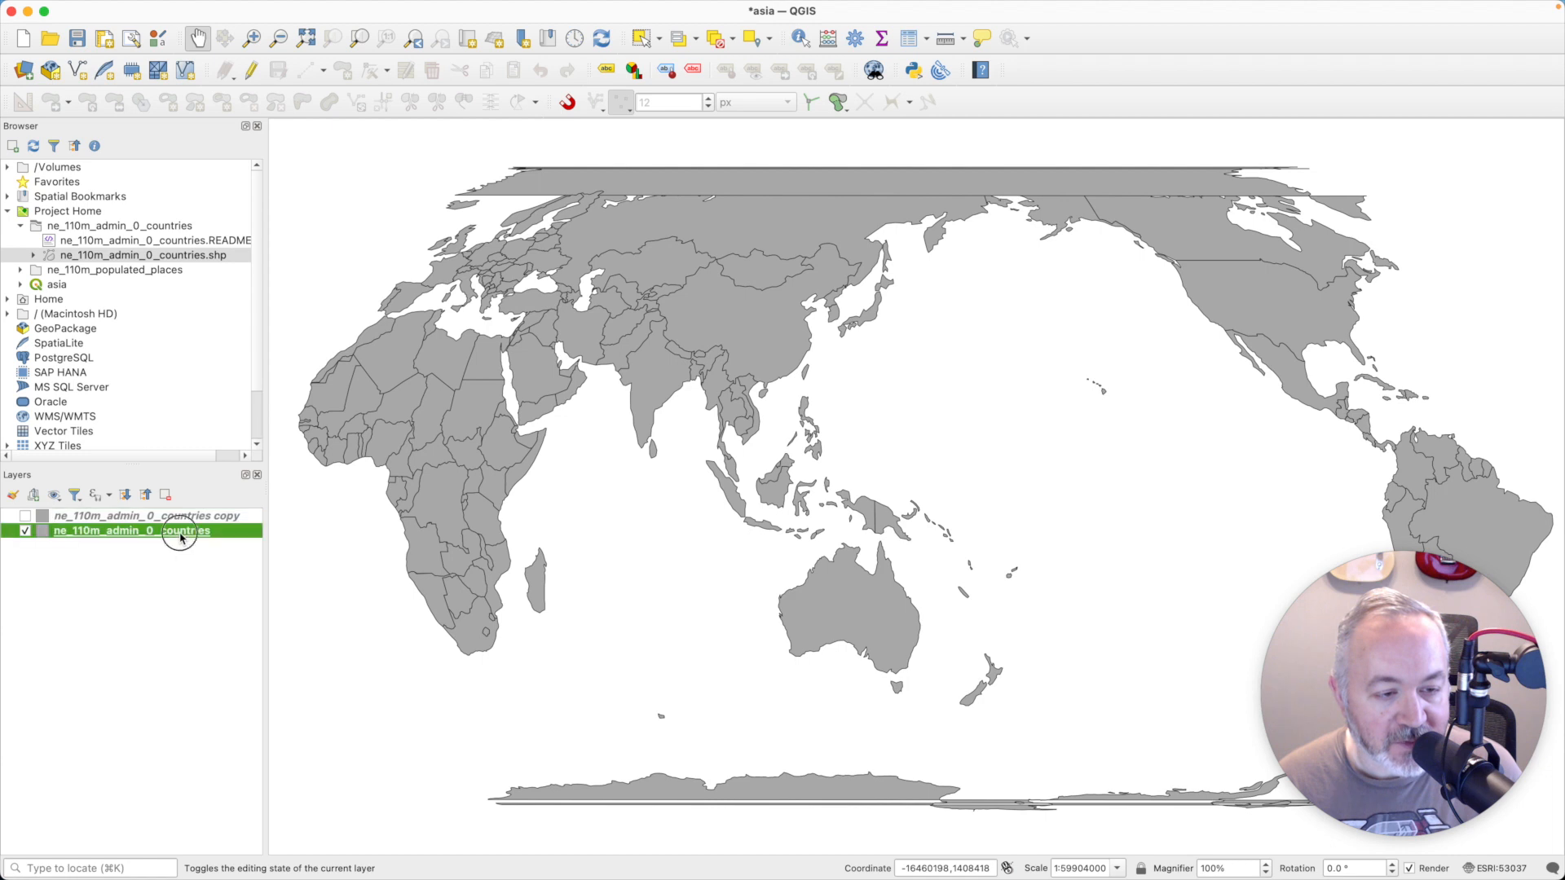
- Rename the original countries layer as All Countries
{"action": "right_click", "coordinate": [181, 531]}
{"action": "left_click", "coordinate": [236, 259]}
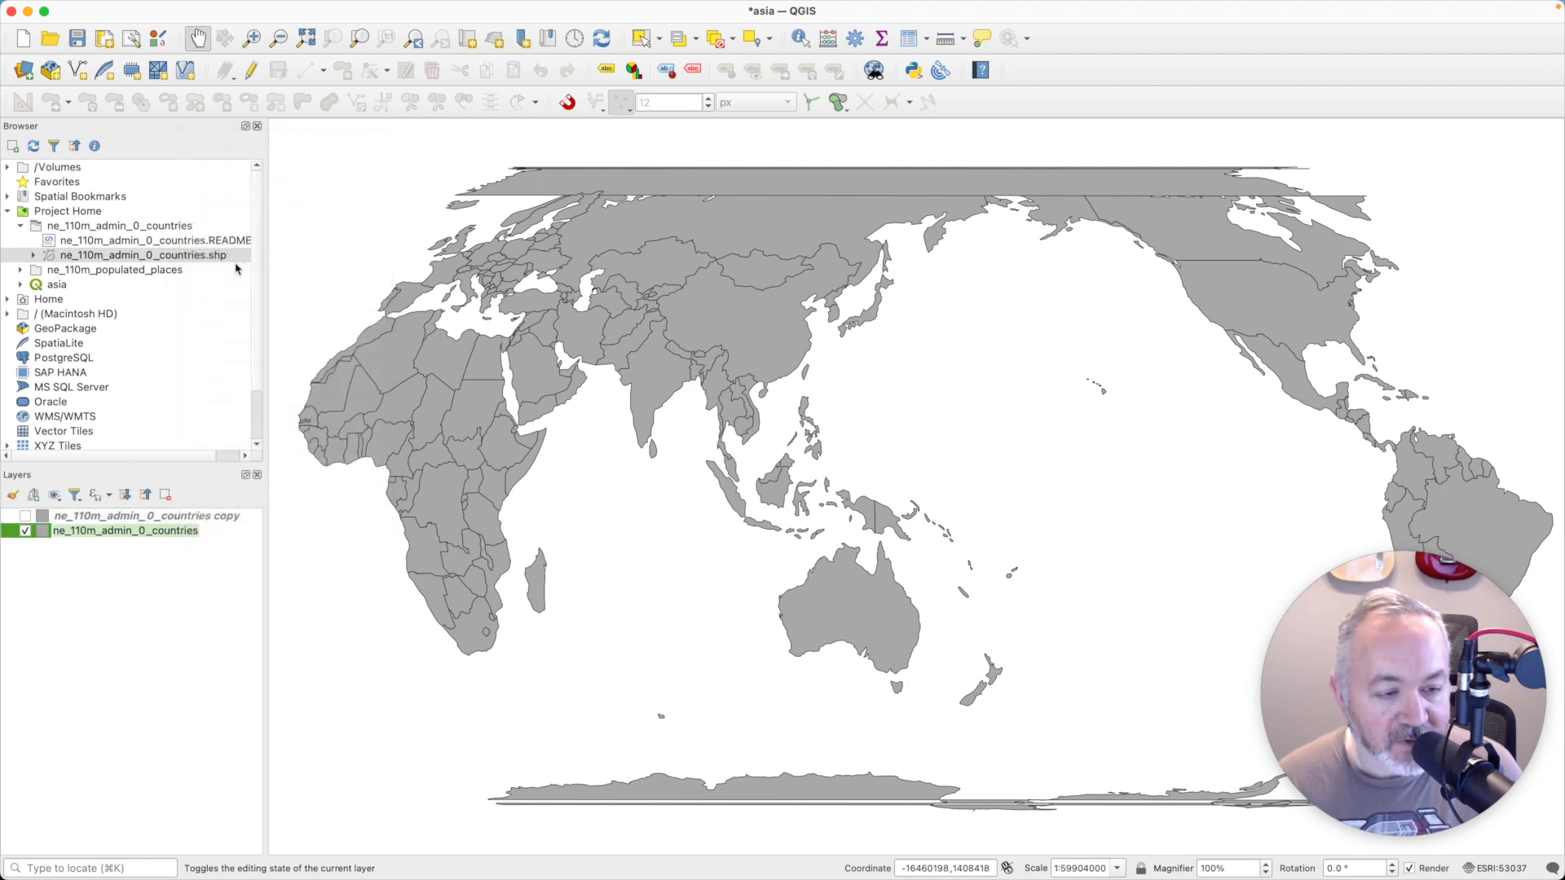
{"action": "type", "text": "All Countries"}
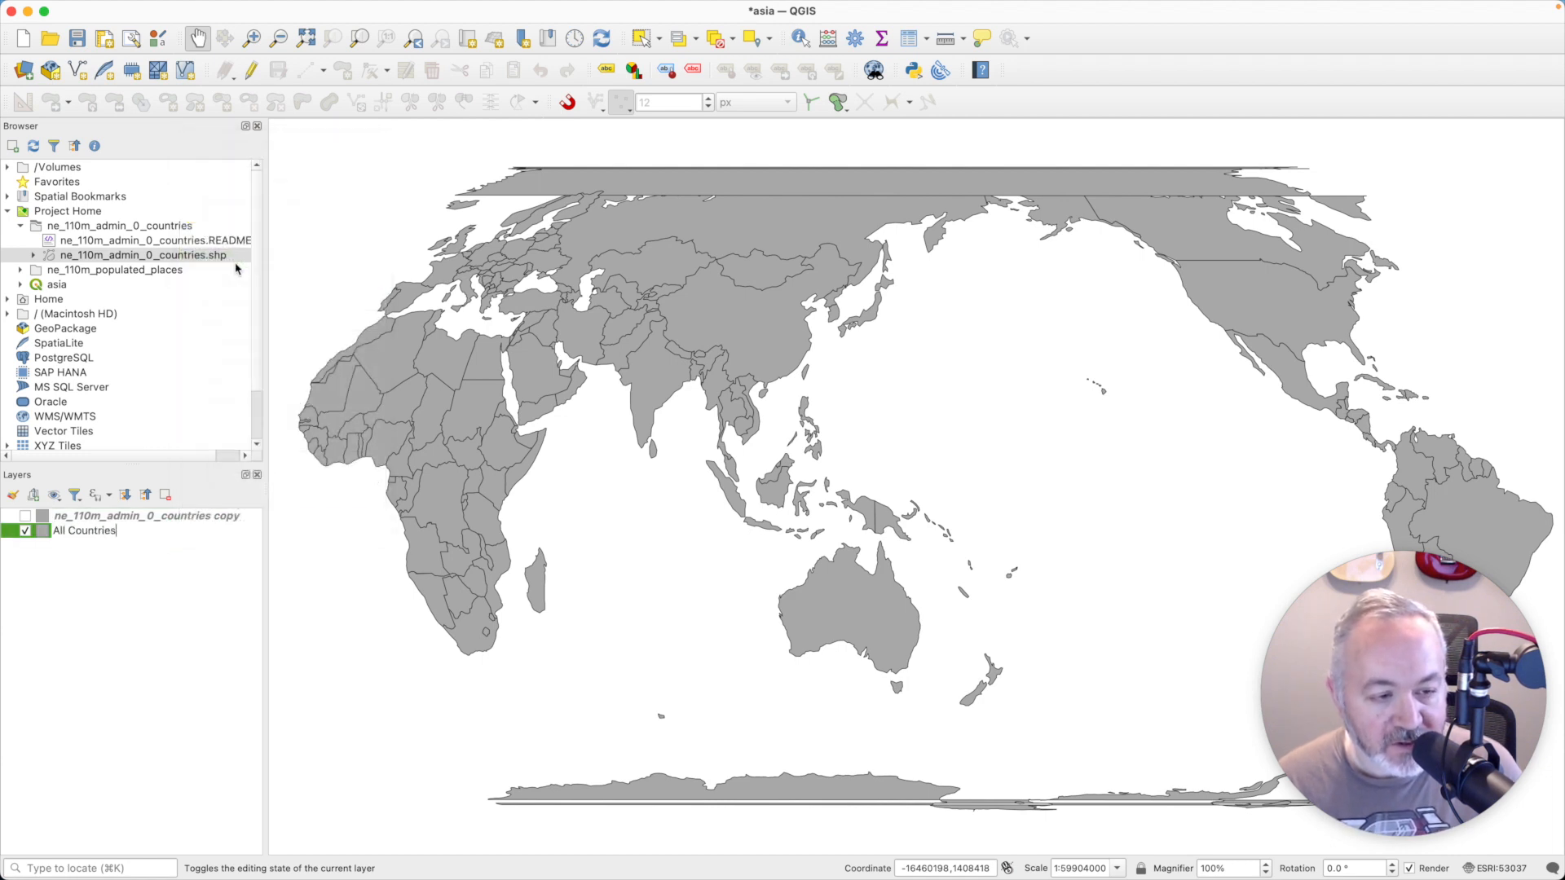
{"action": "key", "text": "Return"}
- Rename the ne_110m_admin_0_countries copy layer as Asia Countries
{"action": "left_click", "coordinate": [186, 517]}
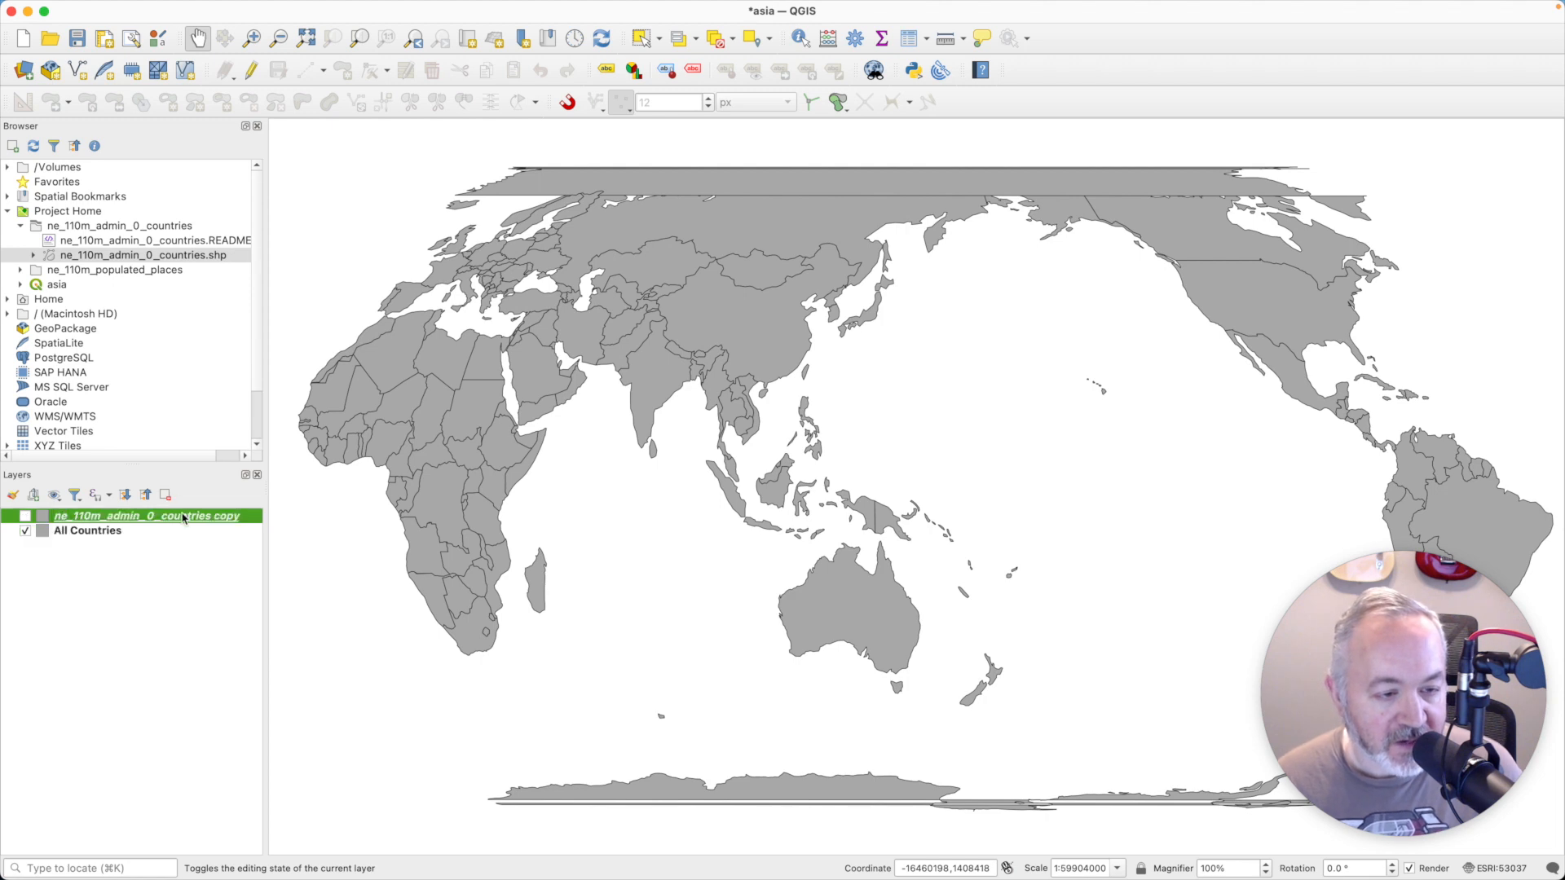
{"action": "right_click", "coordinate": [186, 517]}
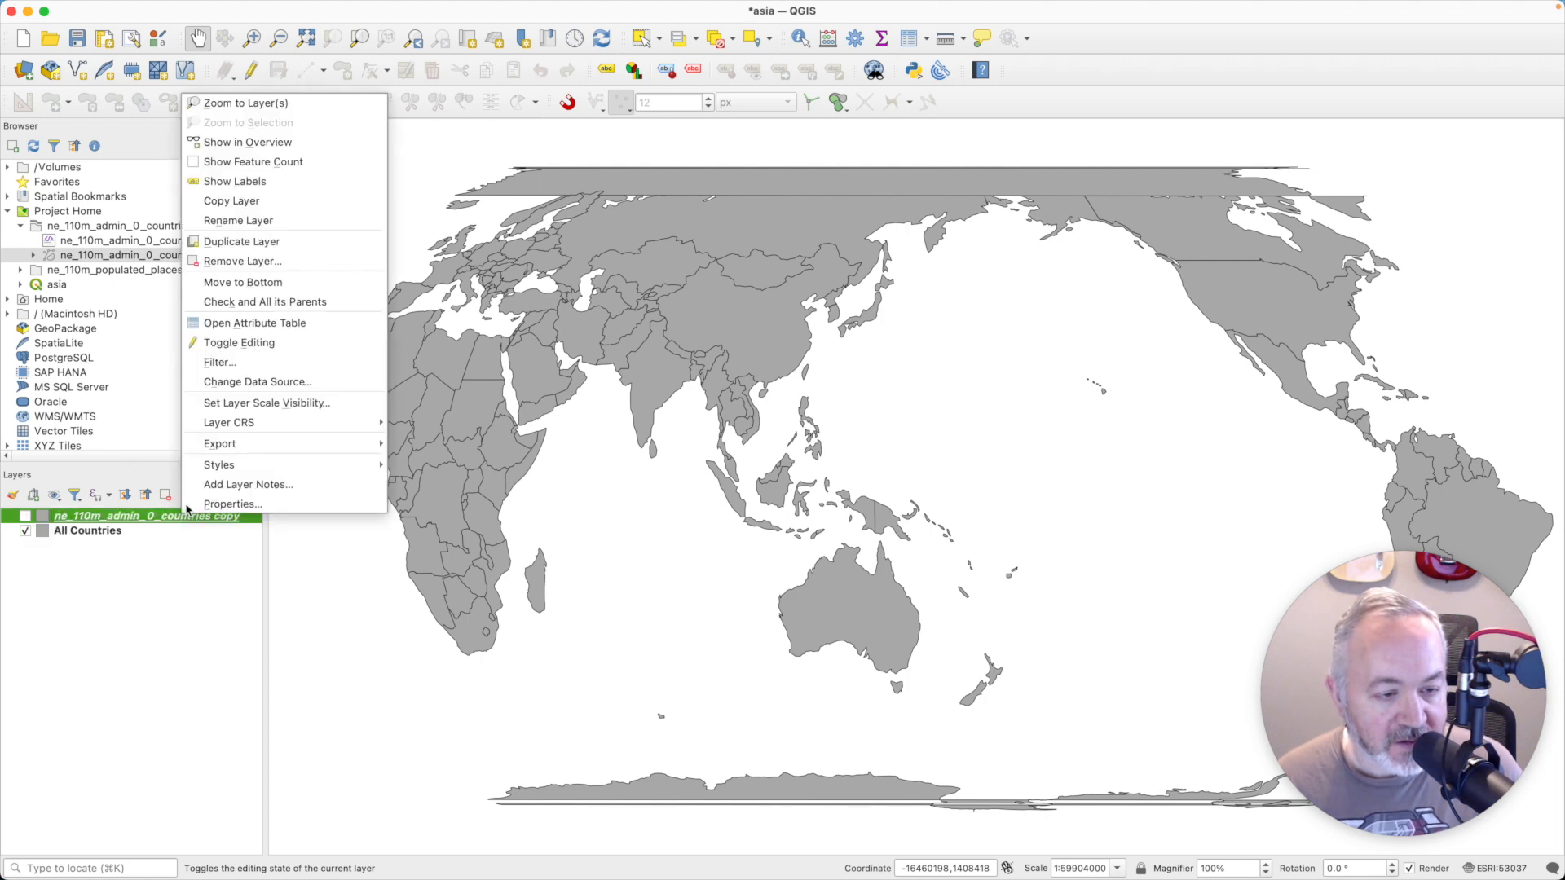
{"action": "left_click", "coordinate": [252, 220]}
{"action": "type", "text": "Asia Countries"}
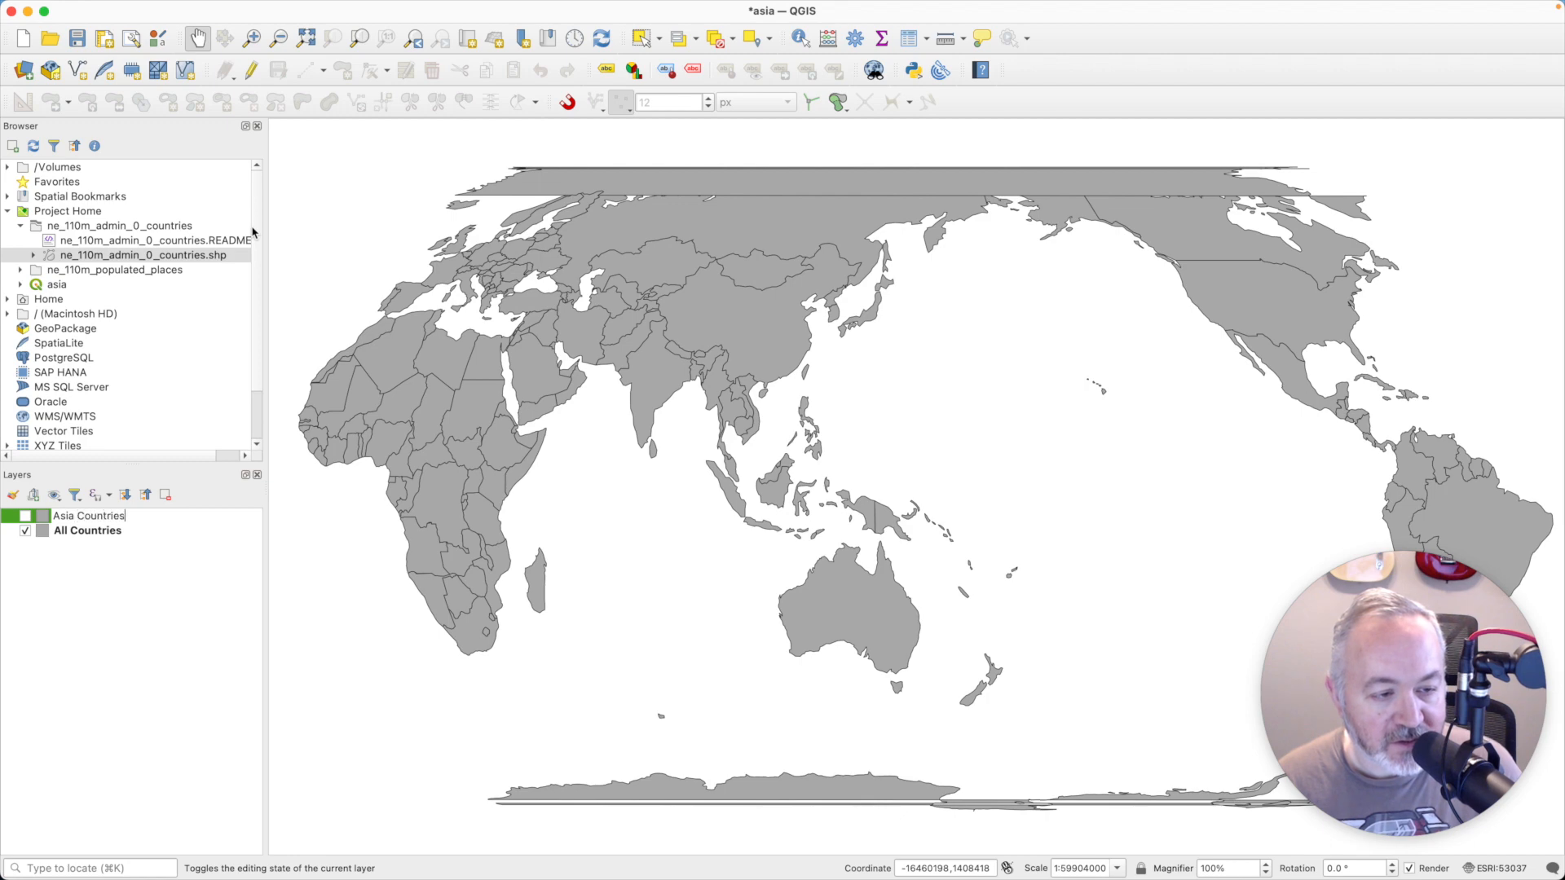
{"action": "key", "text": "Return"}
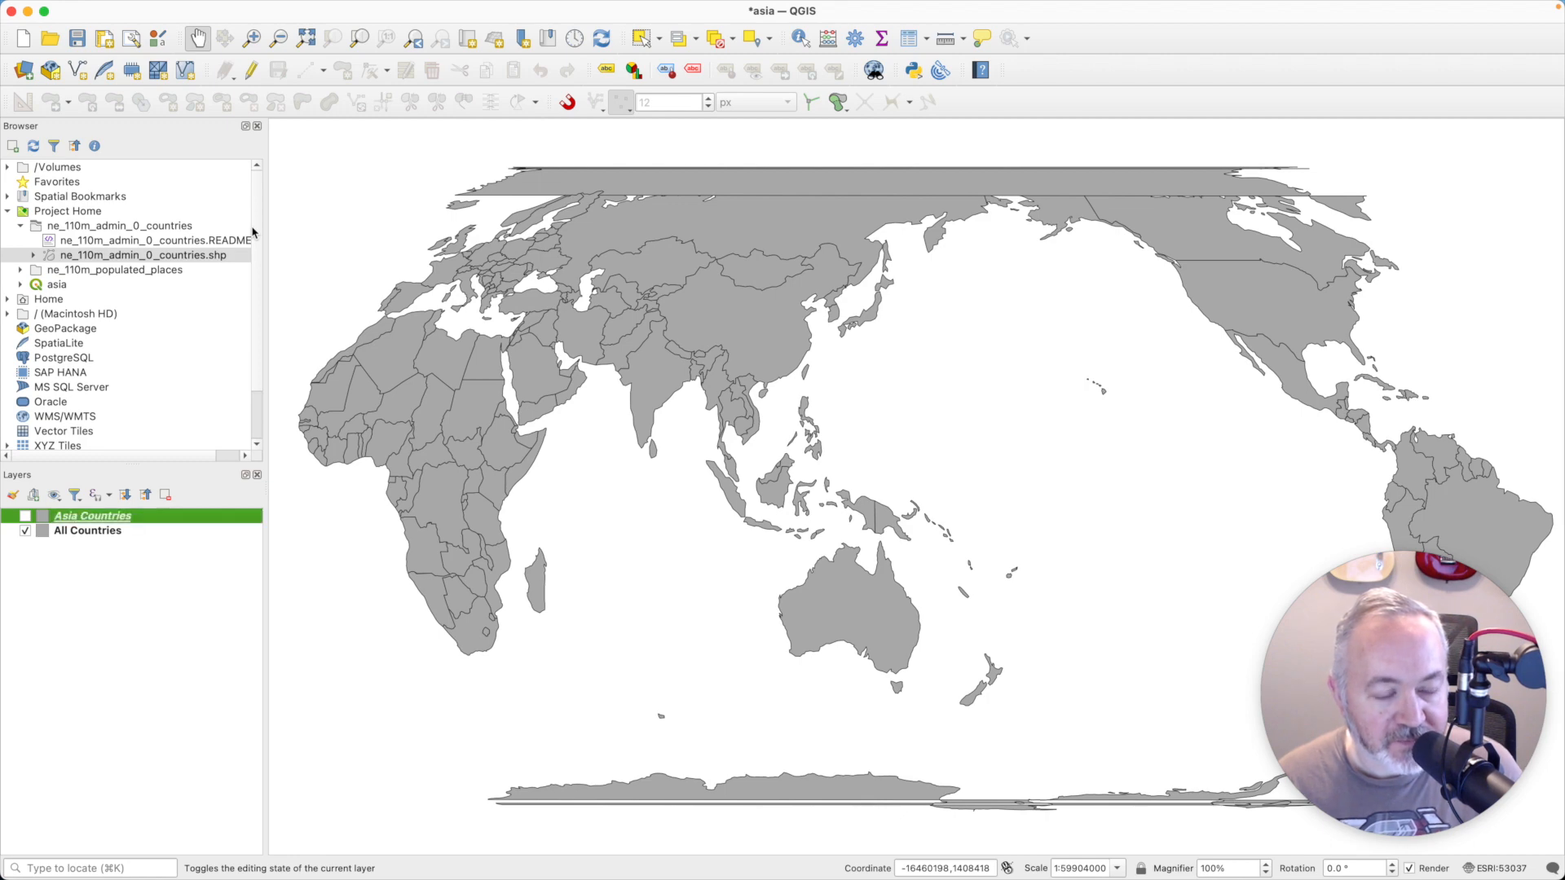
- Filter the Asia Countries layer with the expression "REGION_UN" = 'Asia', testing the query before applying it
{"action": "right_click", "coordinate": [174, 518]}
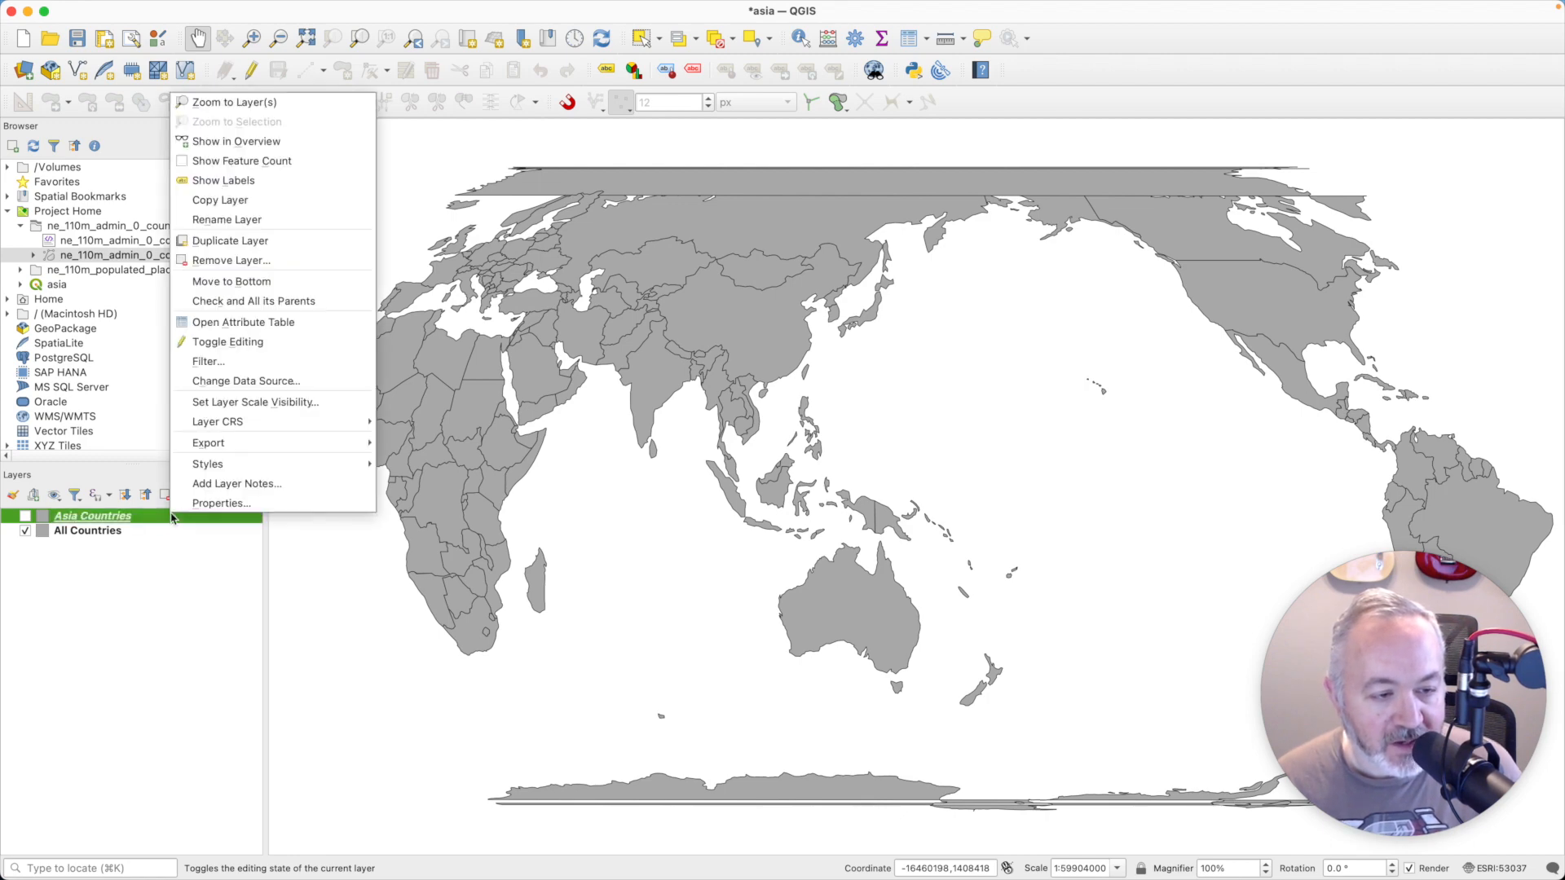
{"action": "left_click", "coordinate": [256, 364]}
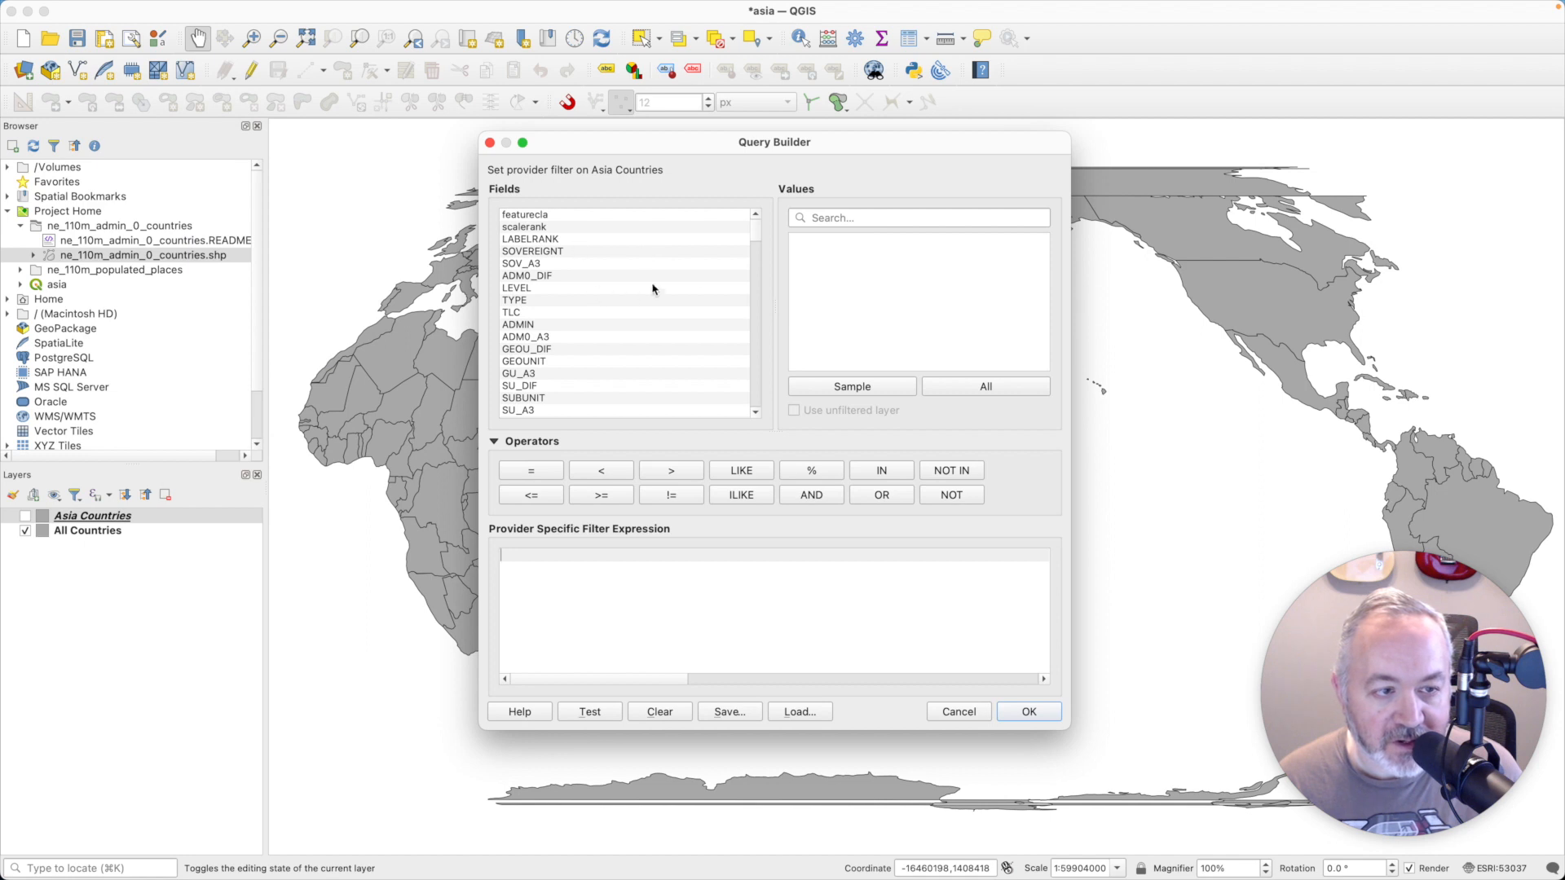
{"action": "left_click_drag", "start_coordinate": [751, 231], "coordinate": [750, 319]}
{"action": "left_click", "coordinate": [564, 265]}
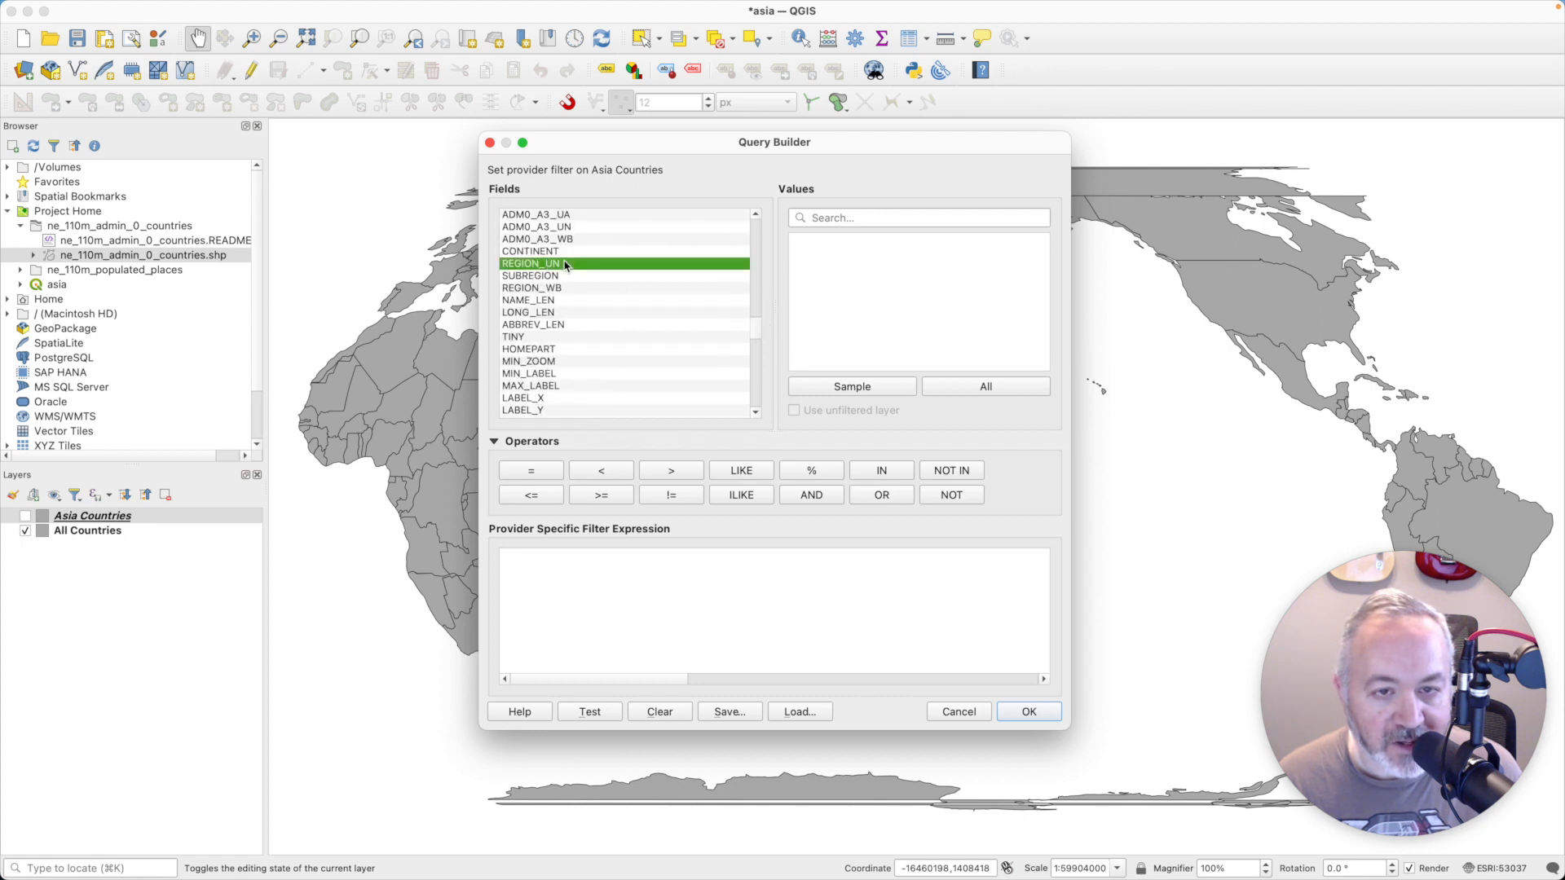
{"action": "left_click", "coordinate": [981, 390]}
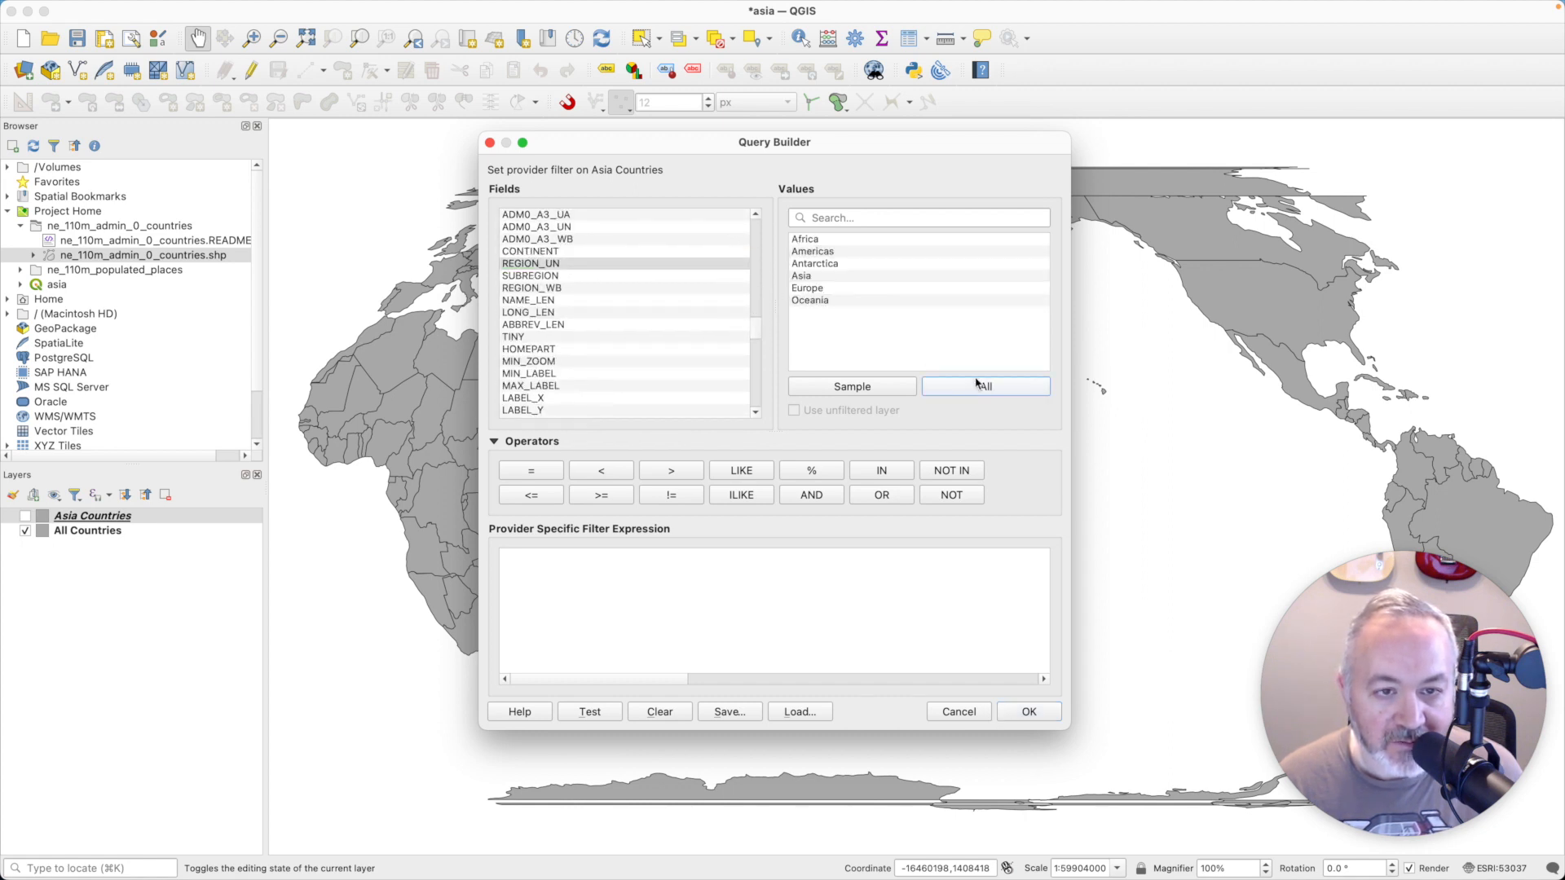
{"action": "left_click", "coordinate": [804, 277]}
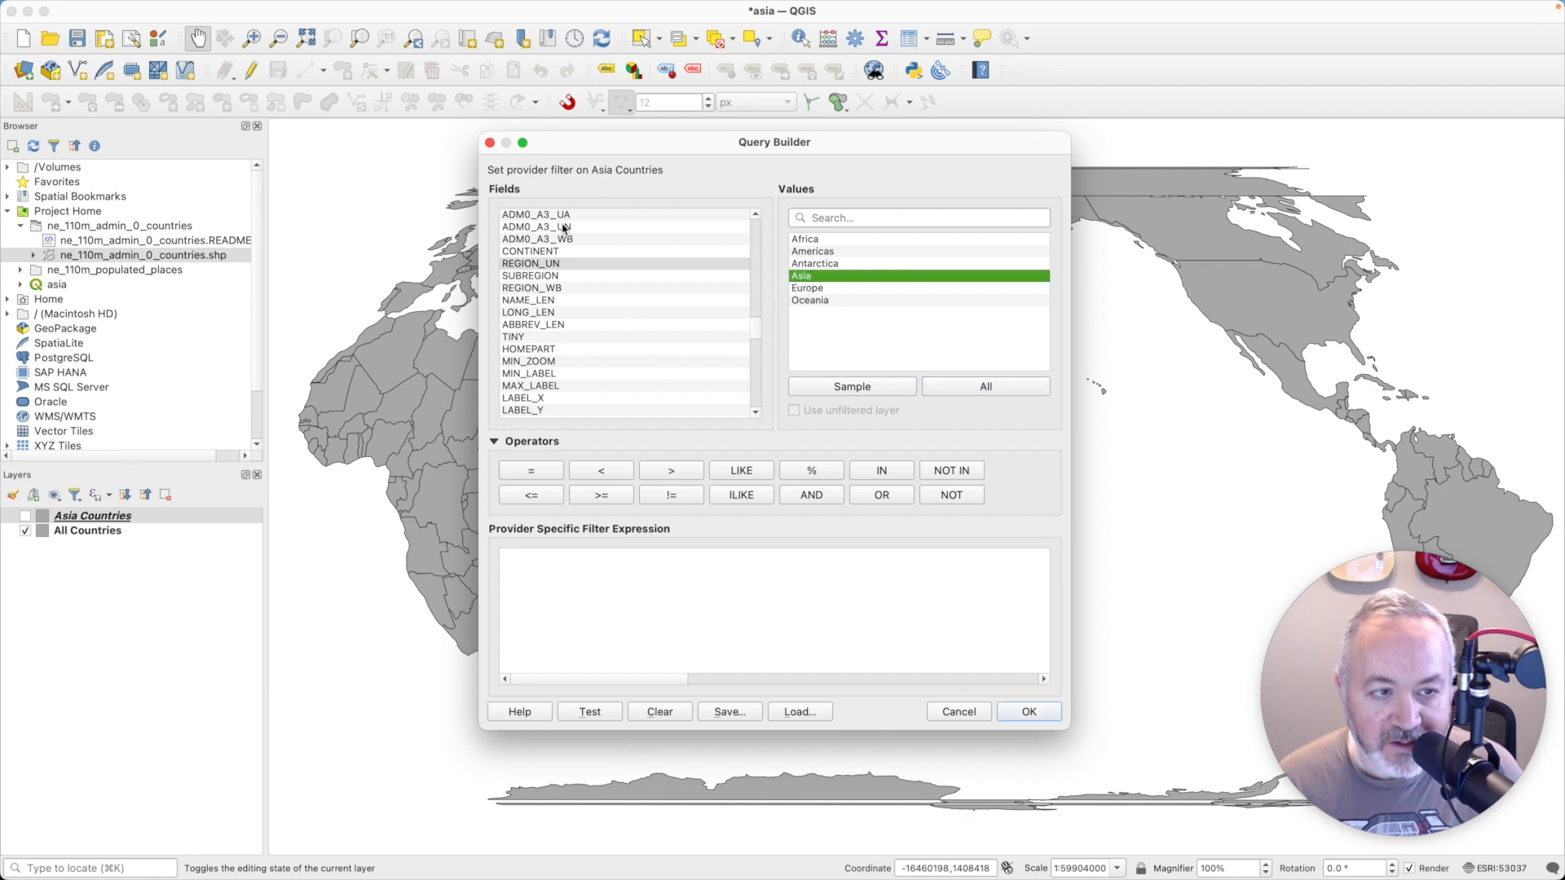
{"action": "double_click", "coordinate": [552, 262]}
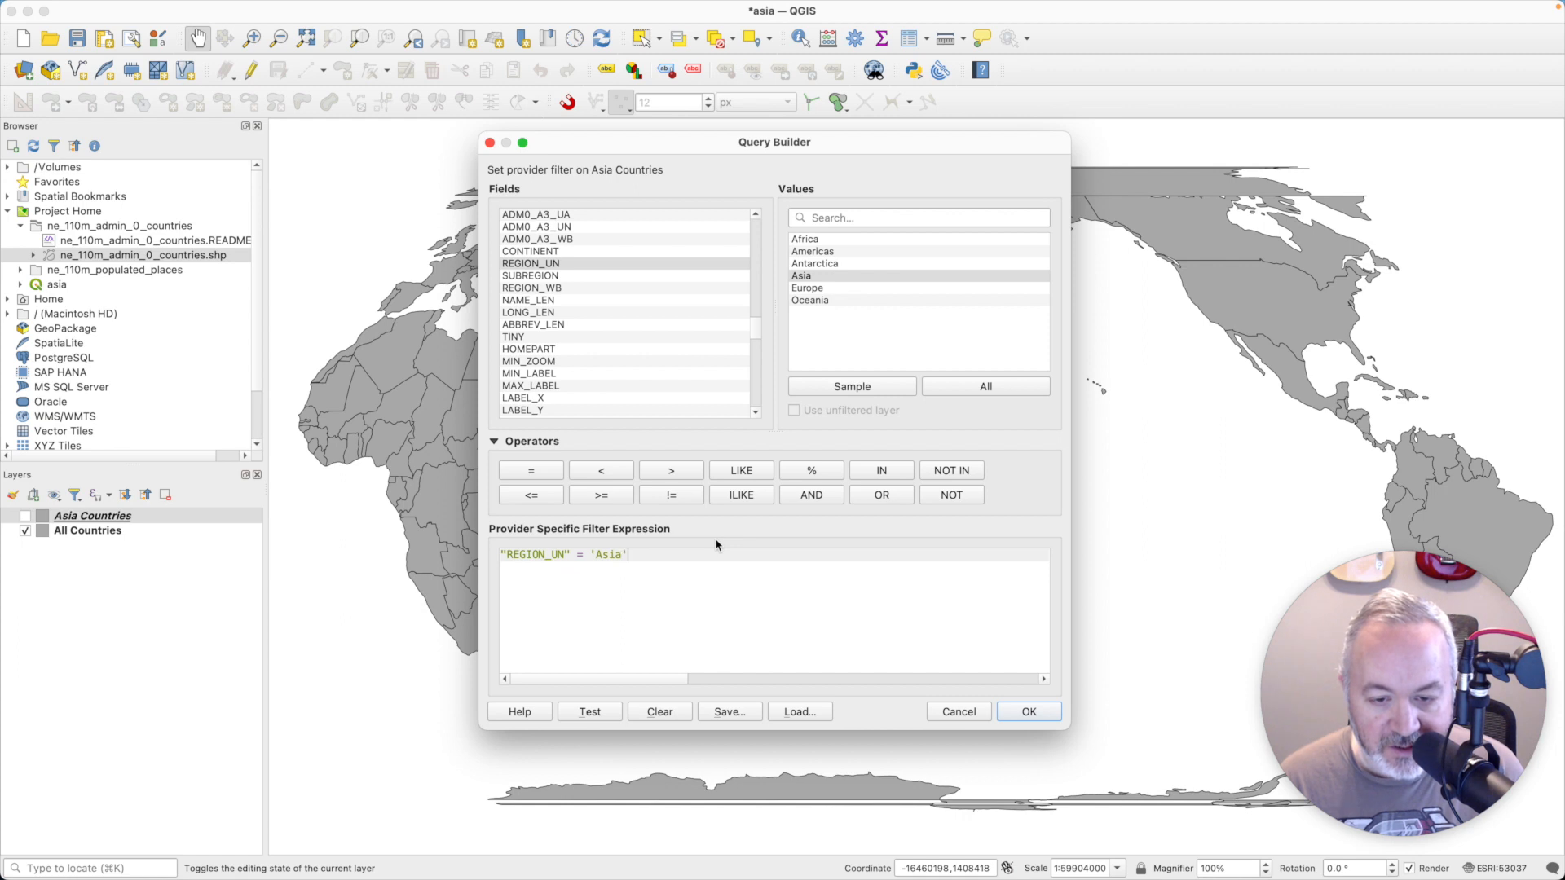
{"action": "left_click", "coordinate": [589, 713]}
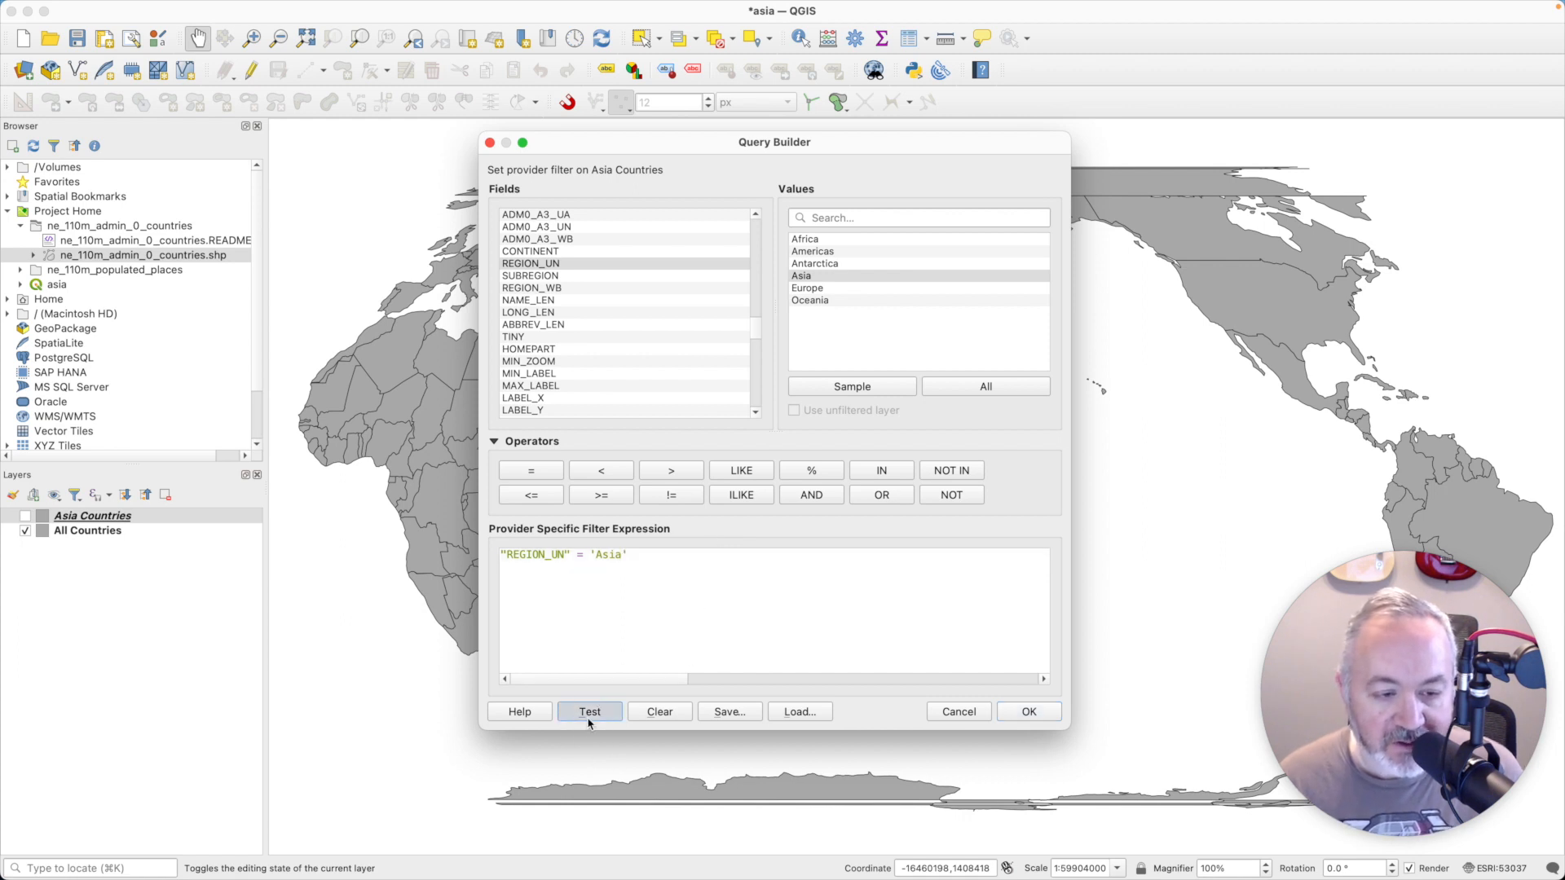
{"action": "left_click", "coordinate": [853, 453]}
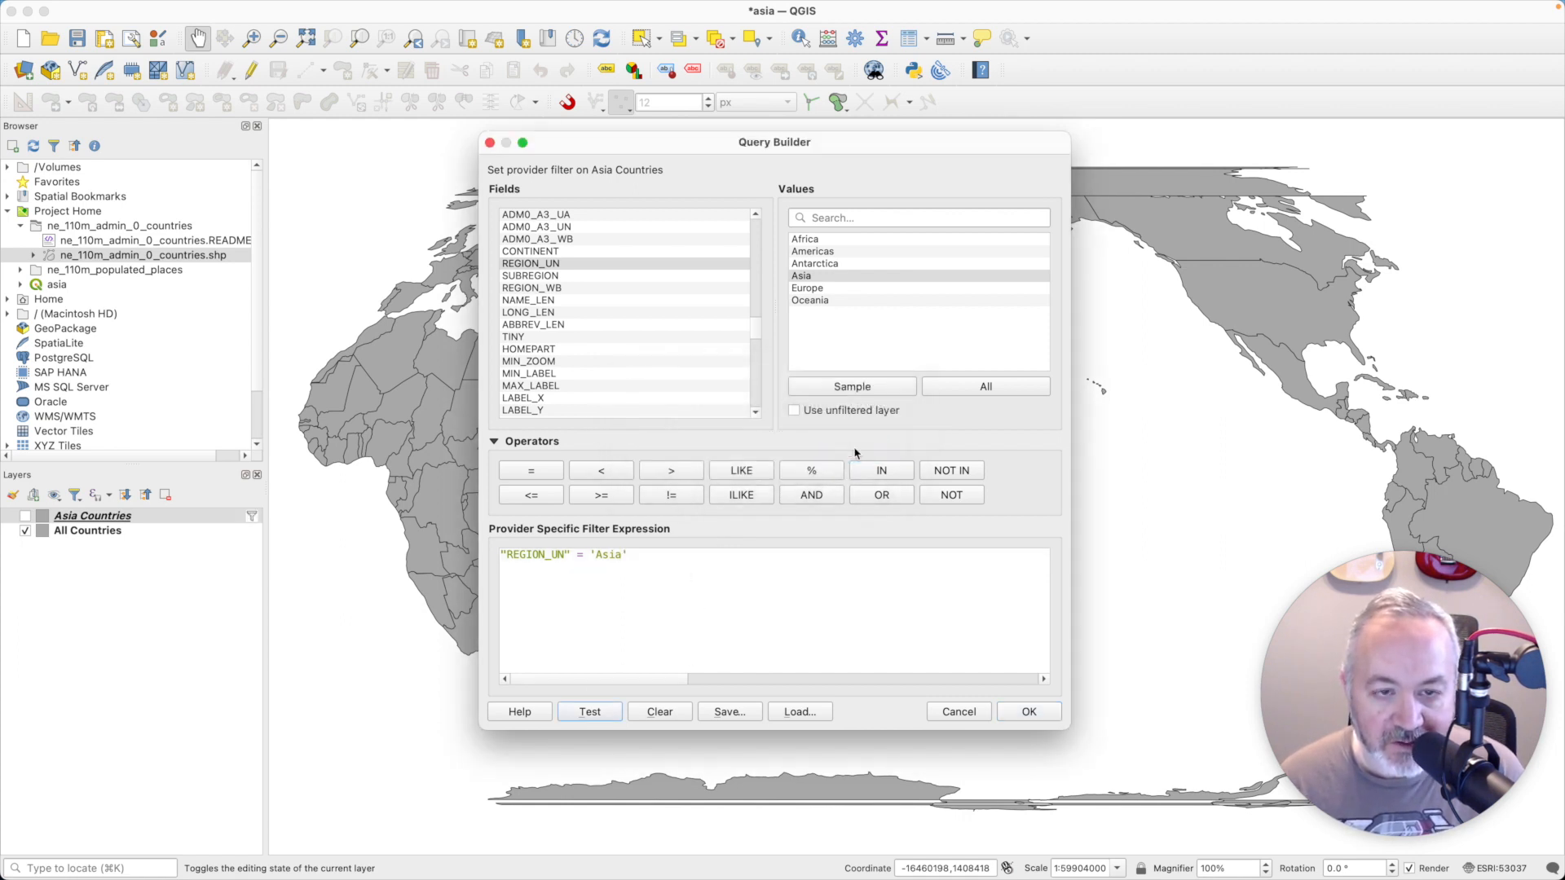
{"action": "left_click", "coordinate": [1027, 712]}
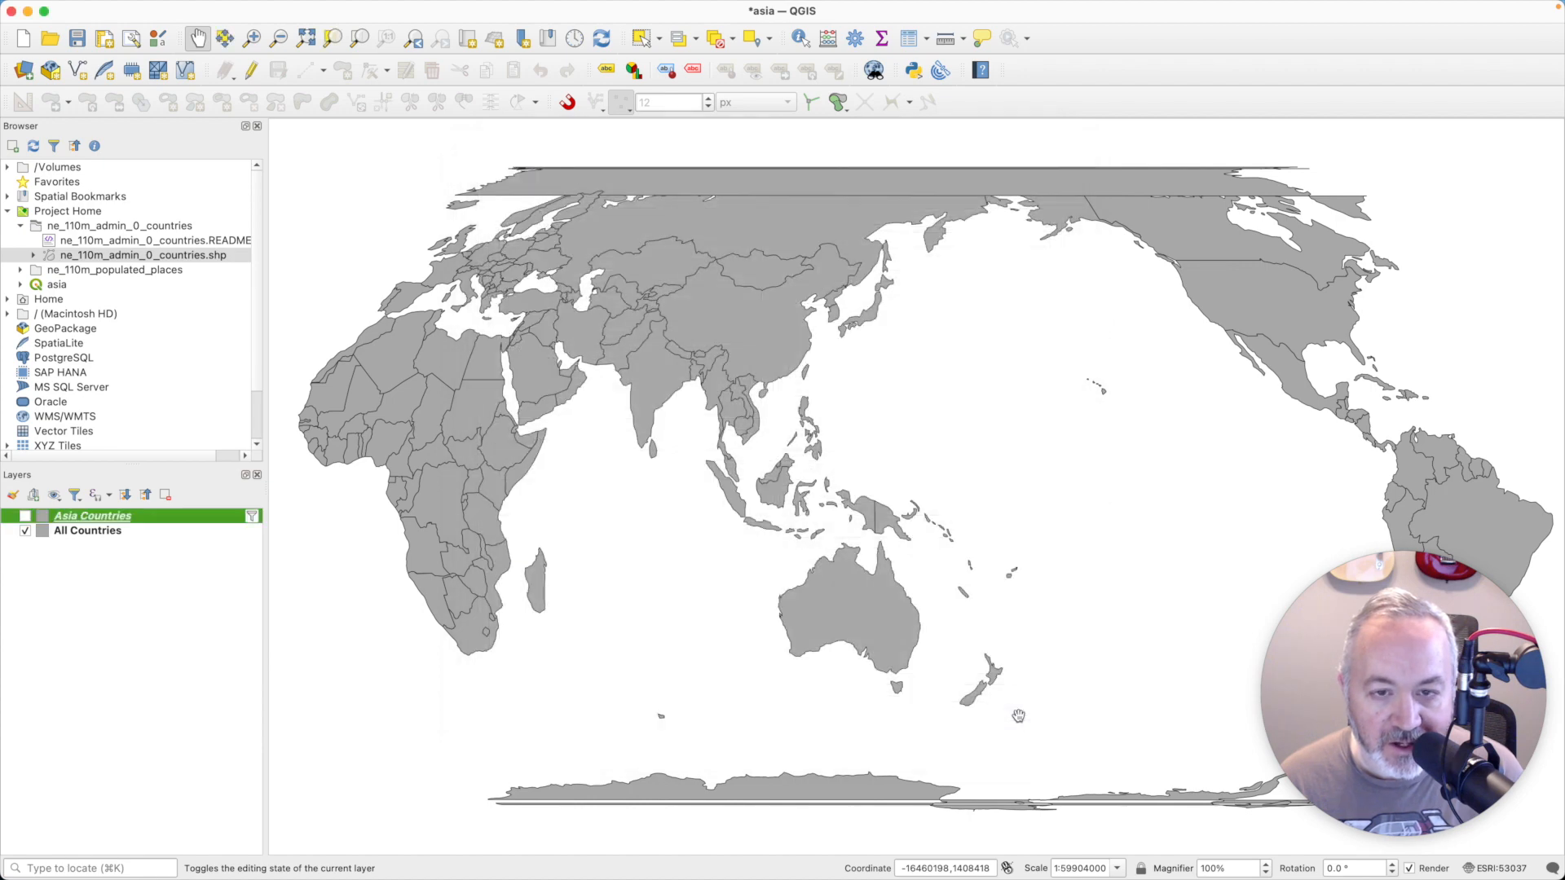
- Change the Asia Countries layer's fill color to the standard light orange #fdbf6f
{"action": "double_click", "coordinate": [130, 518]}
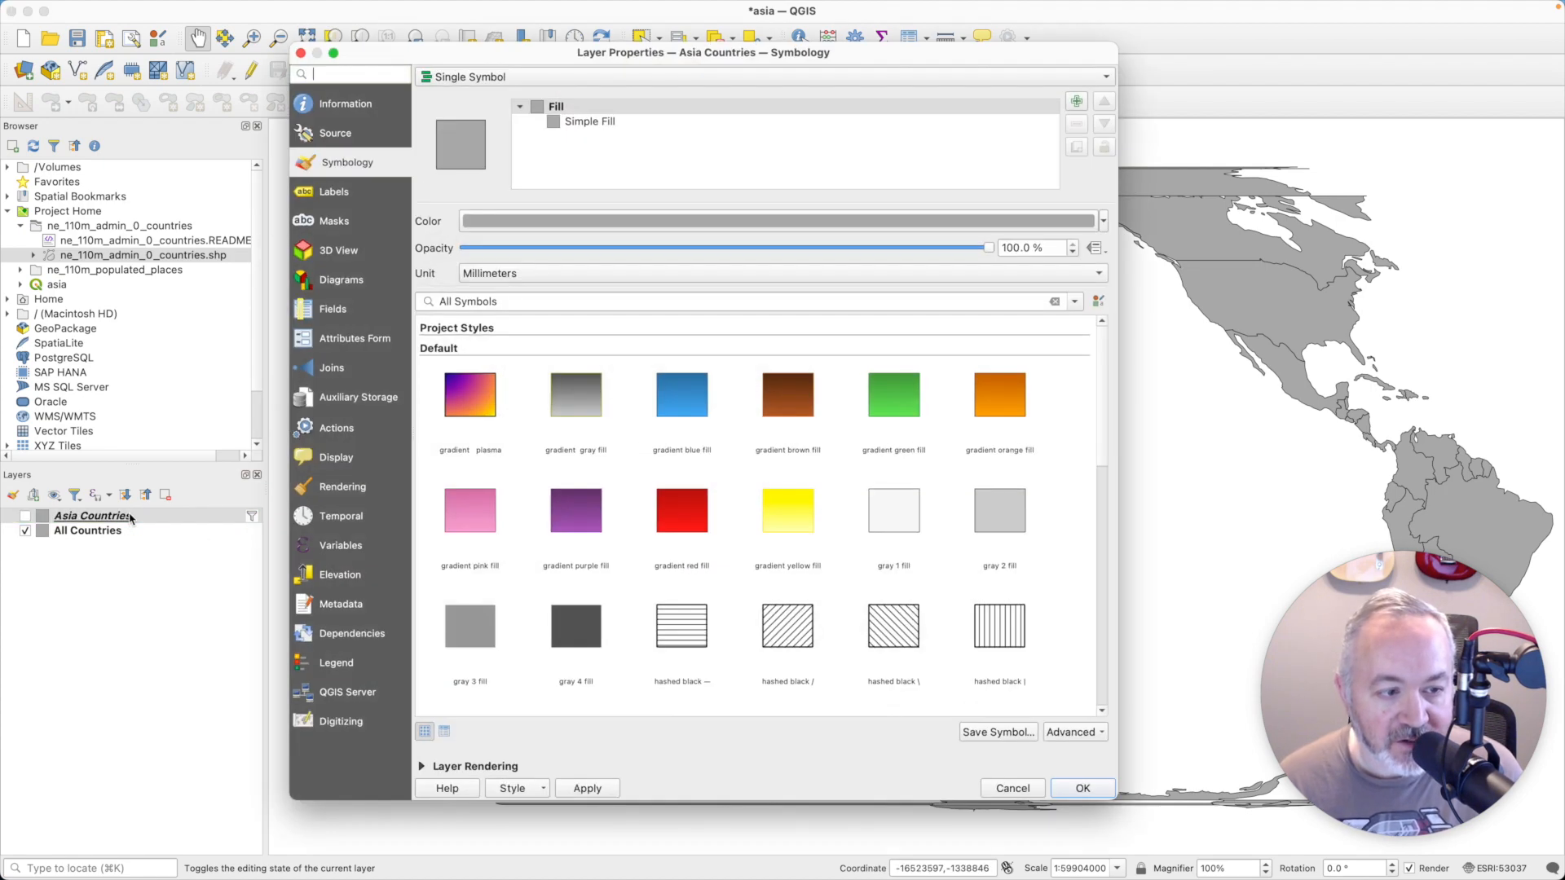
{"action": "left_click", "coordinate": [607, 222]}
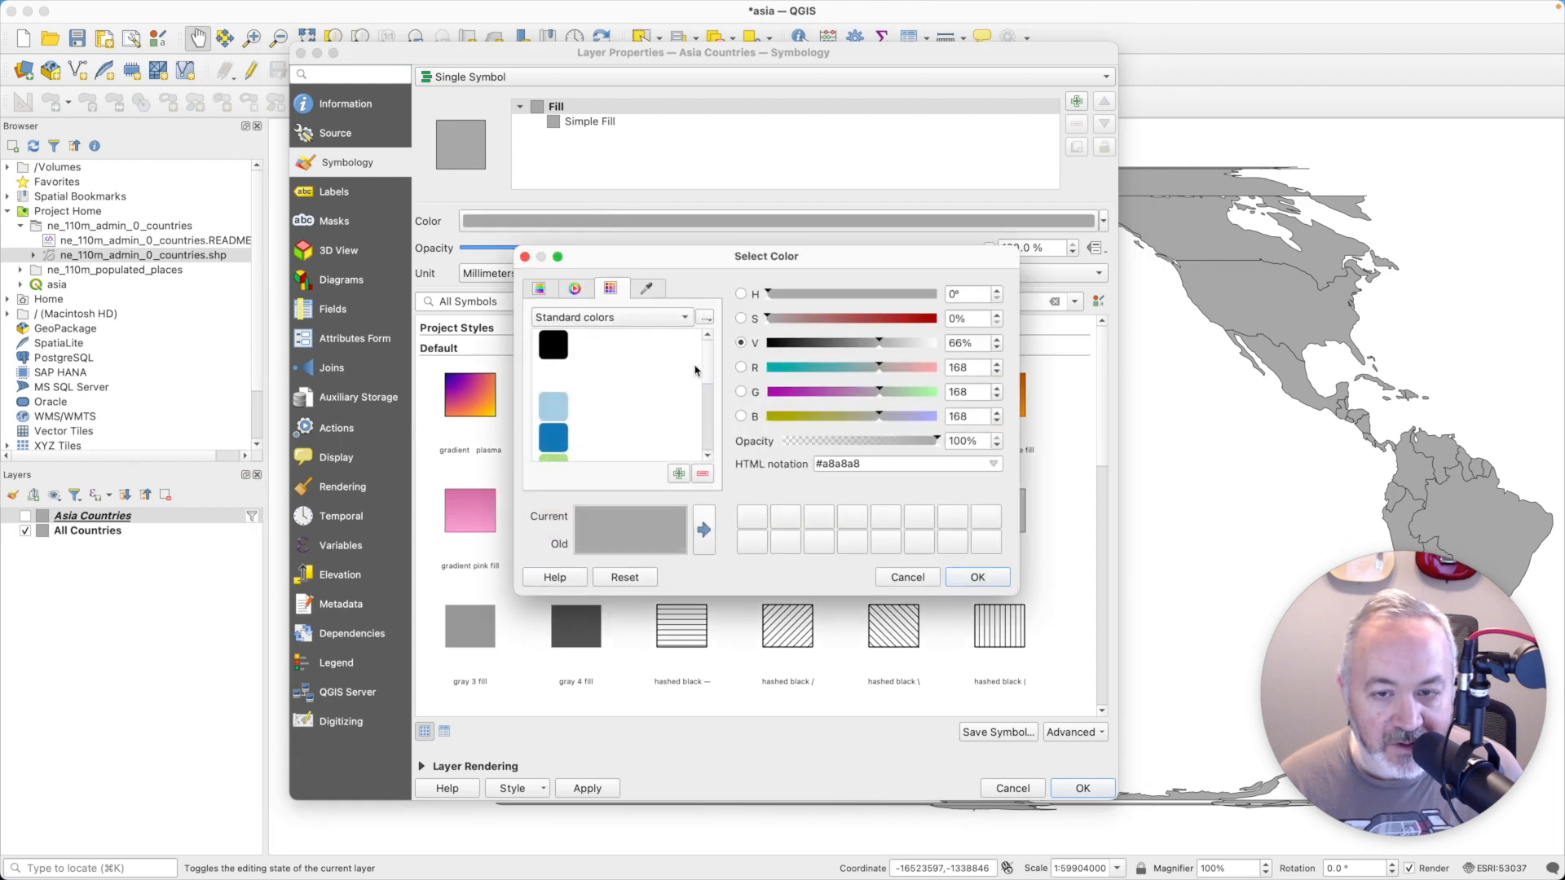
{"action": "scroll", "coordinate": [706, 371], "scroll_direction": "down", "scroll_amount": 3}
{"action": "left_click", "coordinate": [620, 408]}
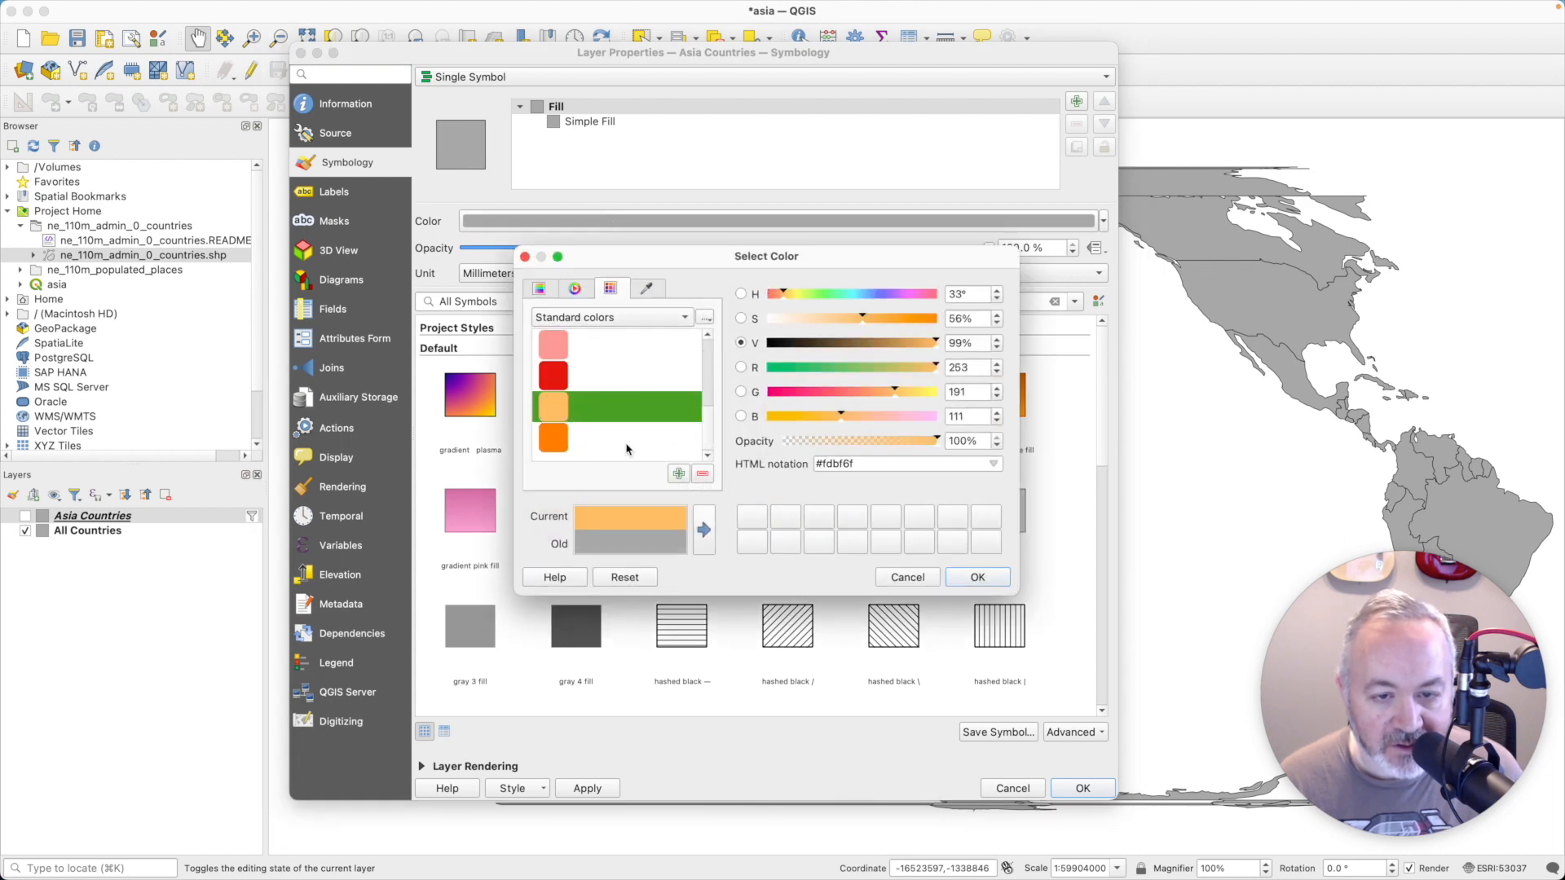
{"action": "left_click", "coordinate": [977, 577]}
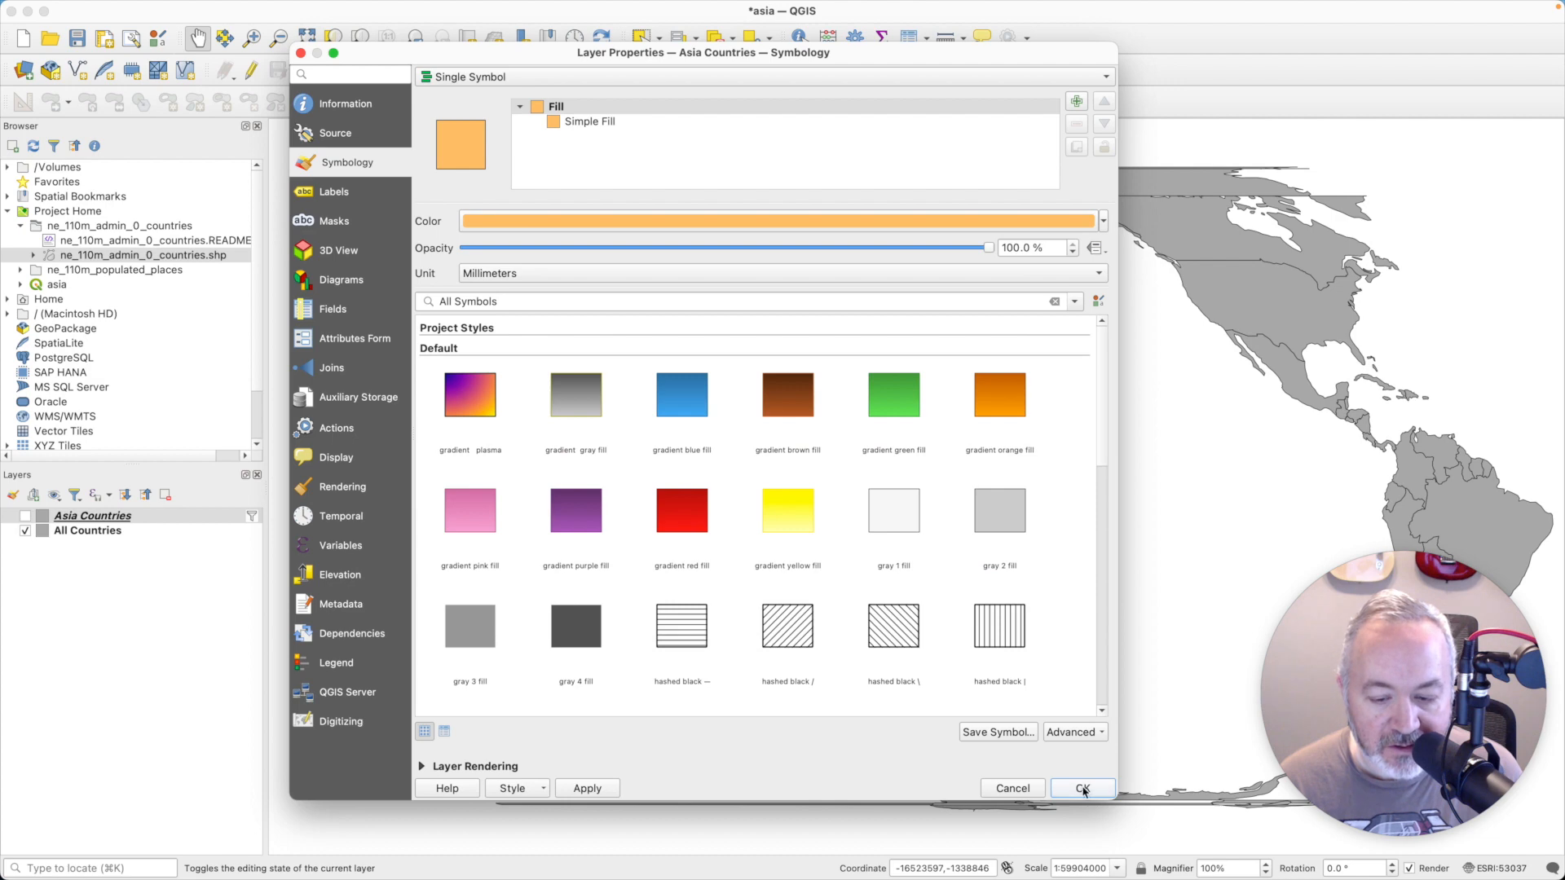
{"action": "key", "text": "Return"}
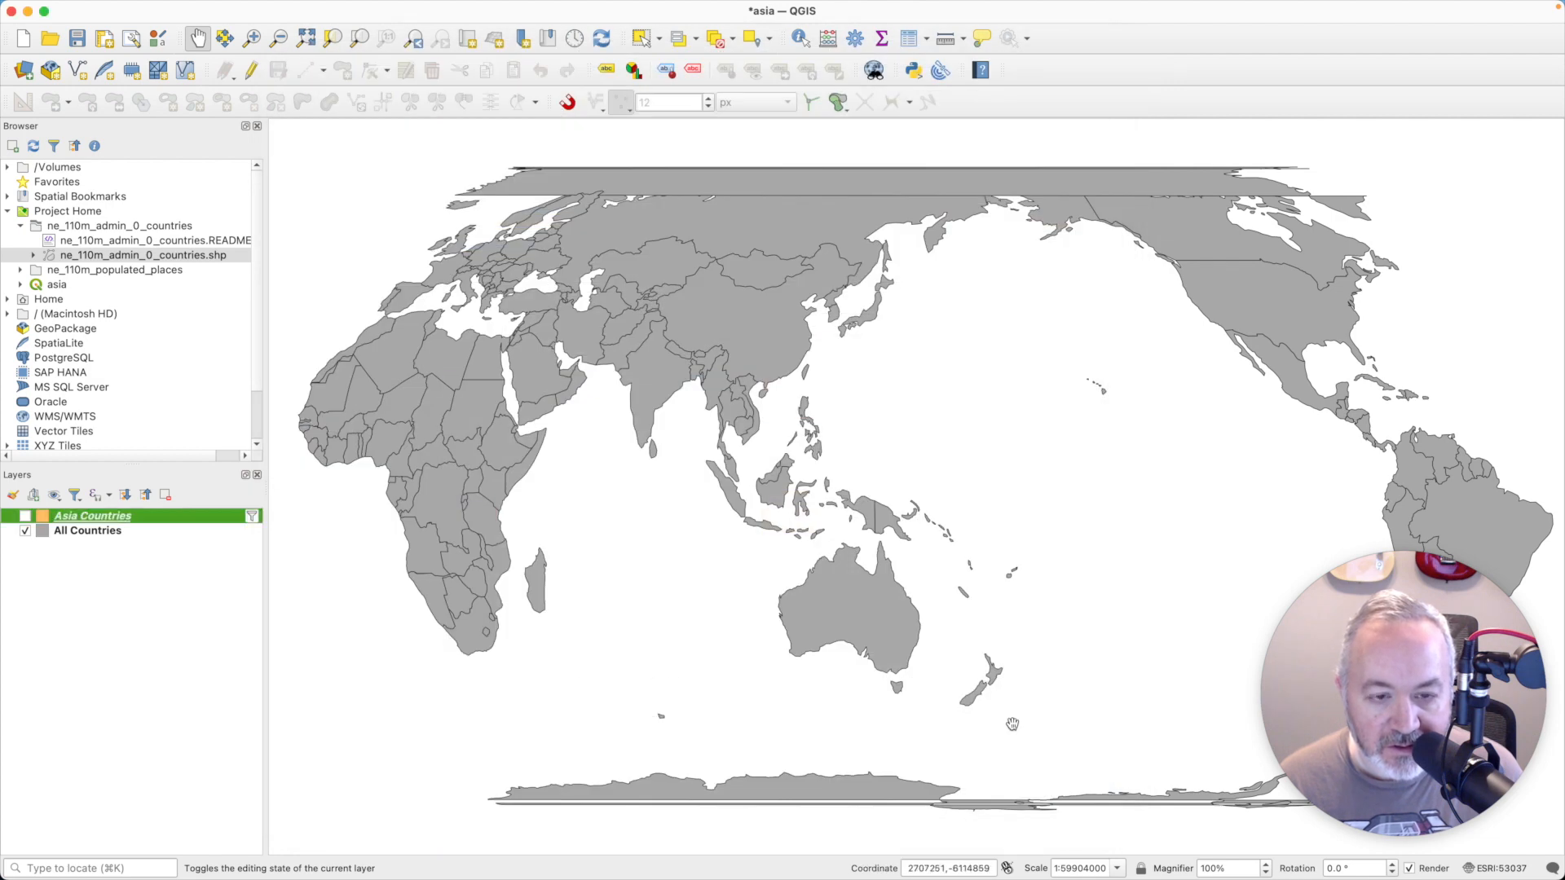
- Make the Asia Countries layer visible and zoom the map to its extent
{"action": "left_click", "coordinate": [25, 517]}
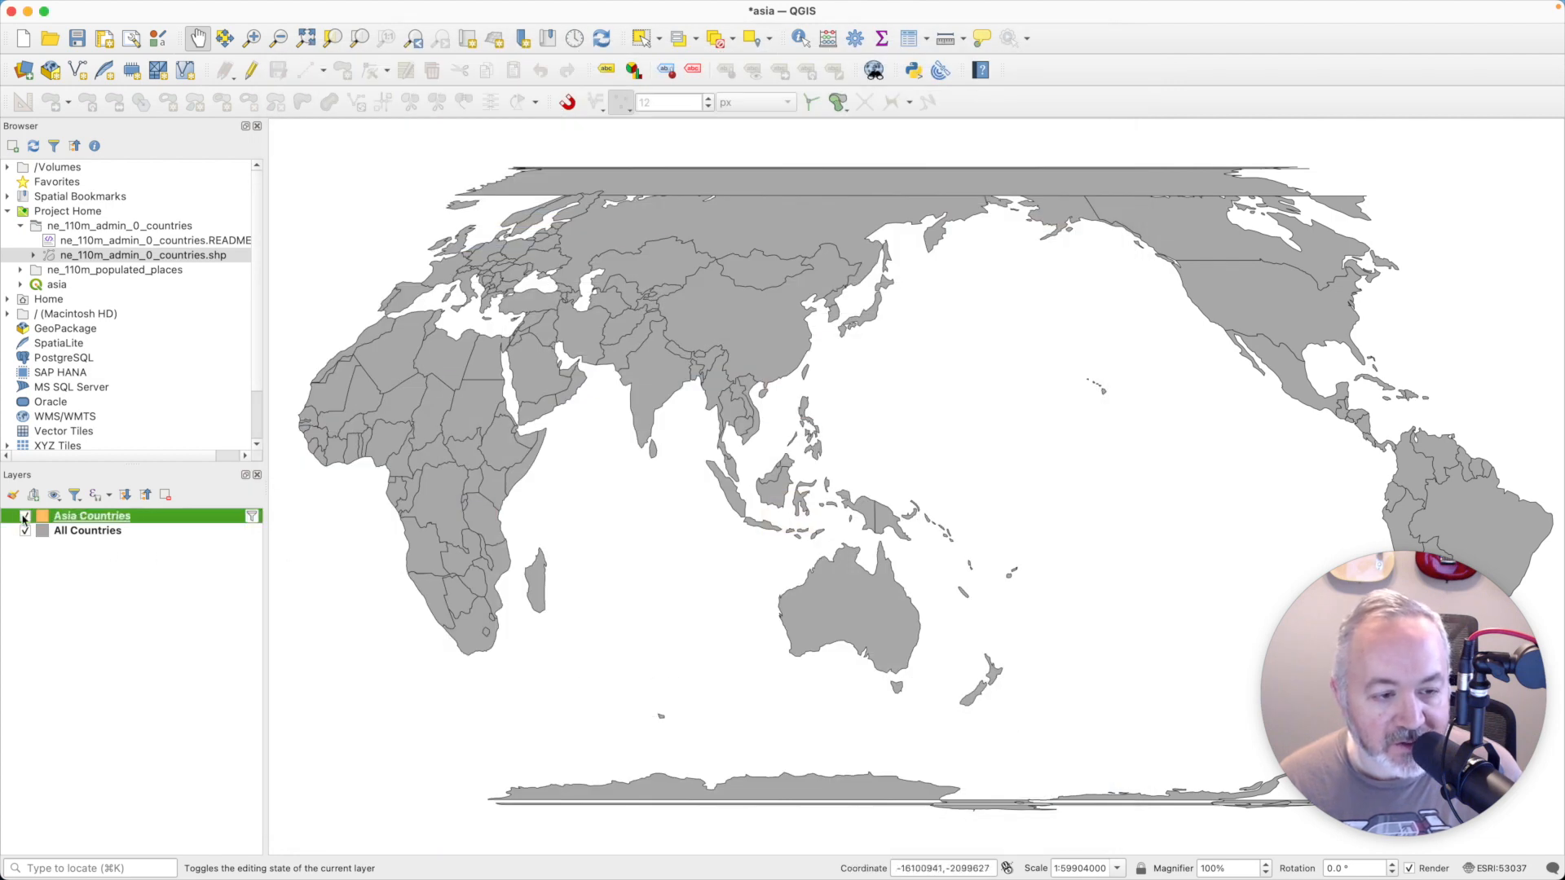
{"action": "right_click", "coordinate": [94, 516]}
{"action": "left_click", "coordinate": [176, 124]}
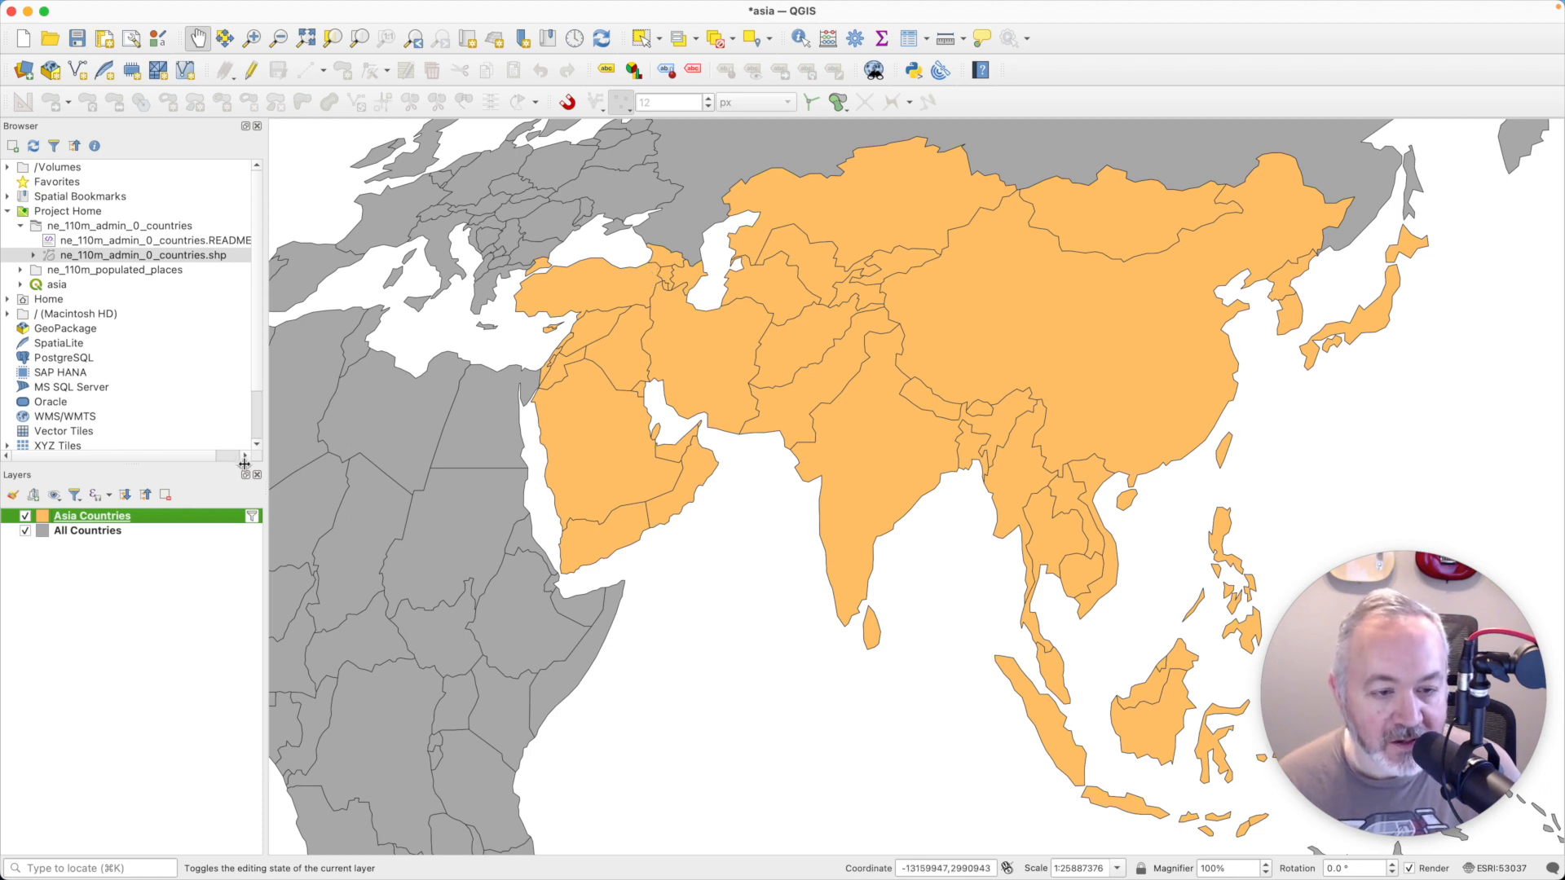
- Add ne_110m_populated_places.shp to the project and clip it with Asia Countries as the overlay, outputting a temporary layer
{"action": "double_click", "coordinate": [146, 270]}
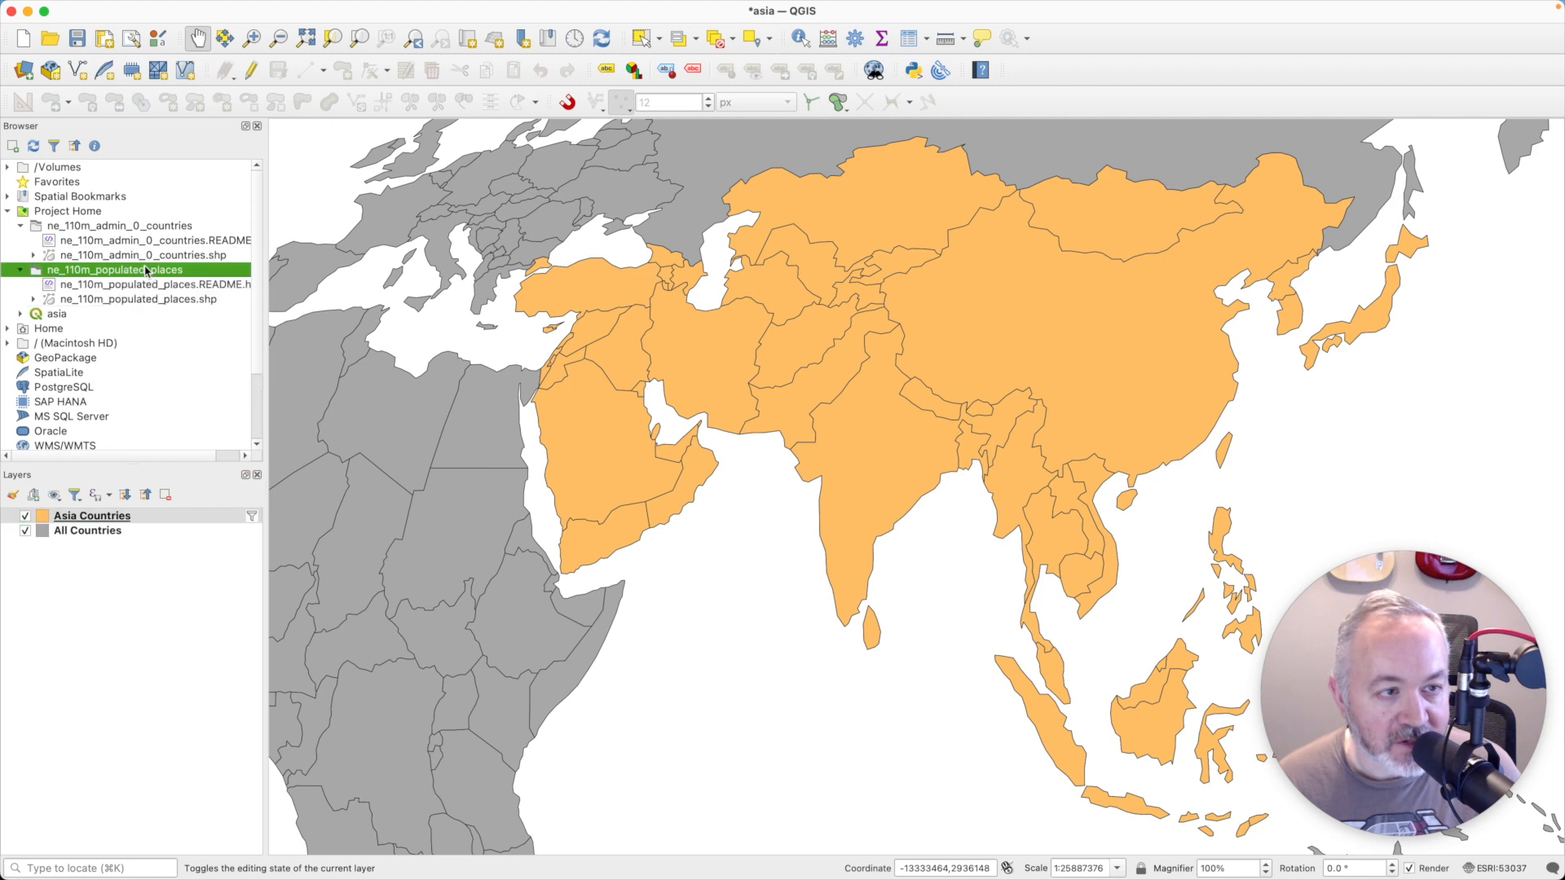
{"action": "double_click", "coordinate": [155, 299]}
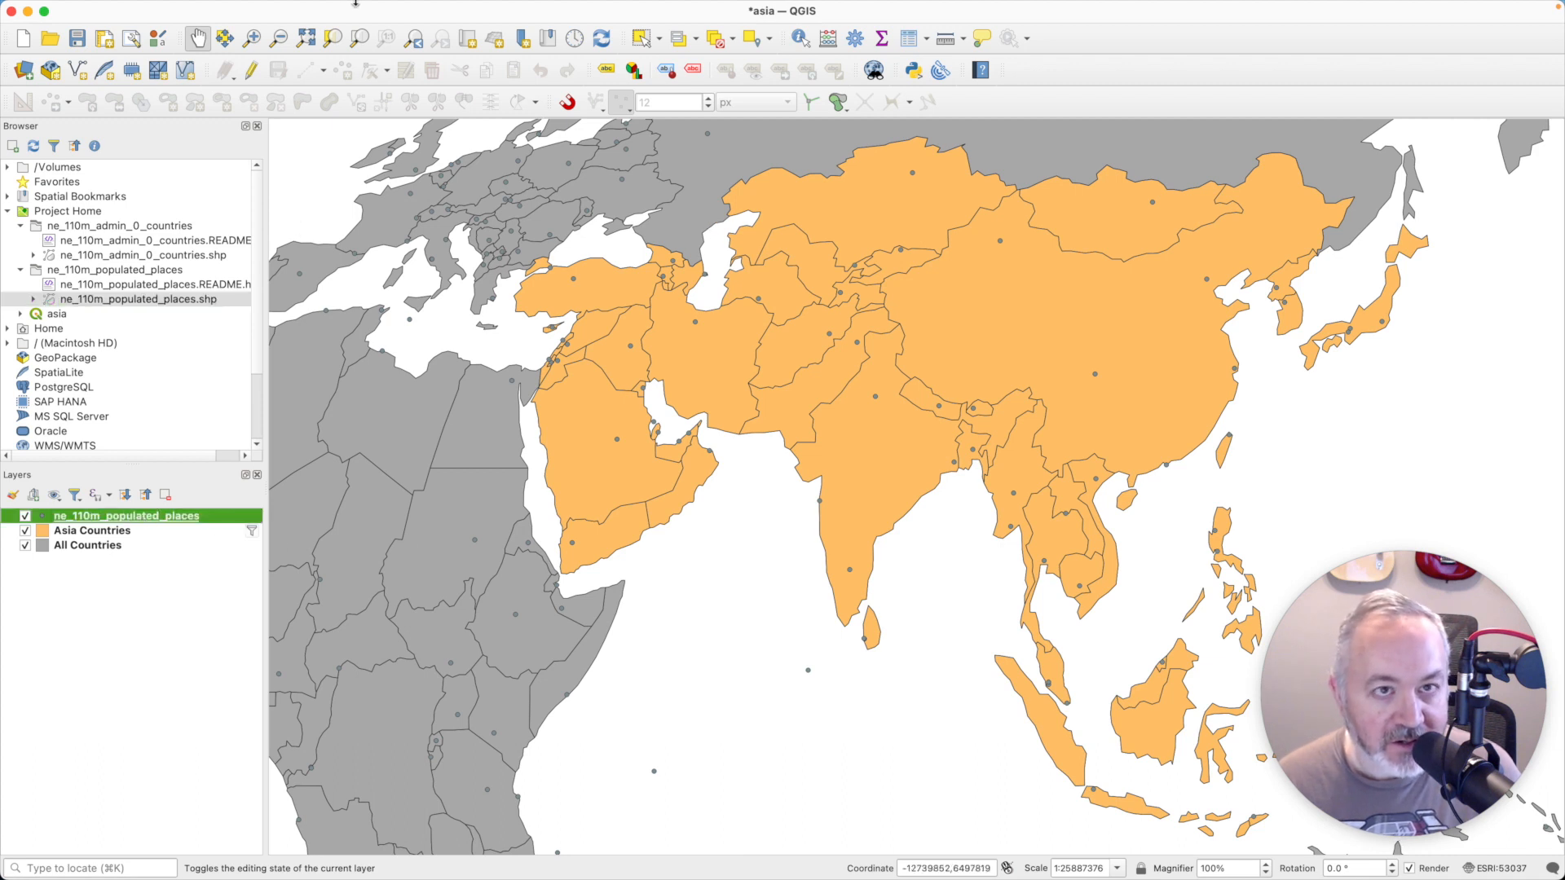
{"action": "mouse_move", "coordinate": [431, 5]}
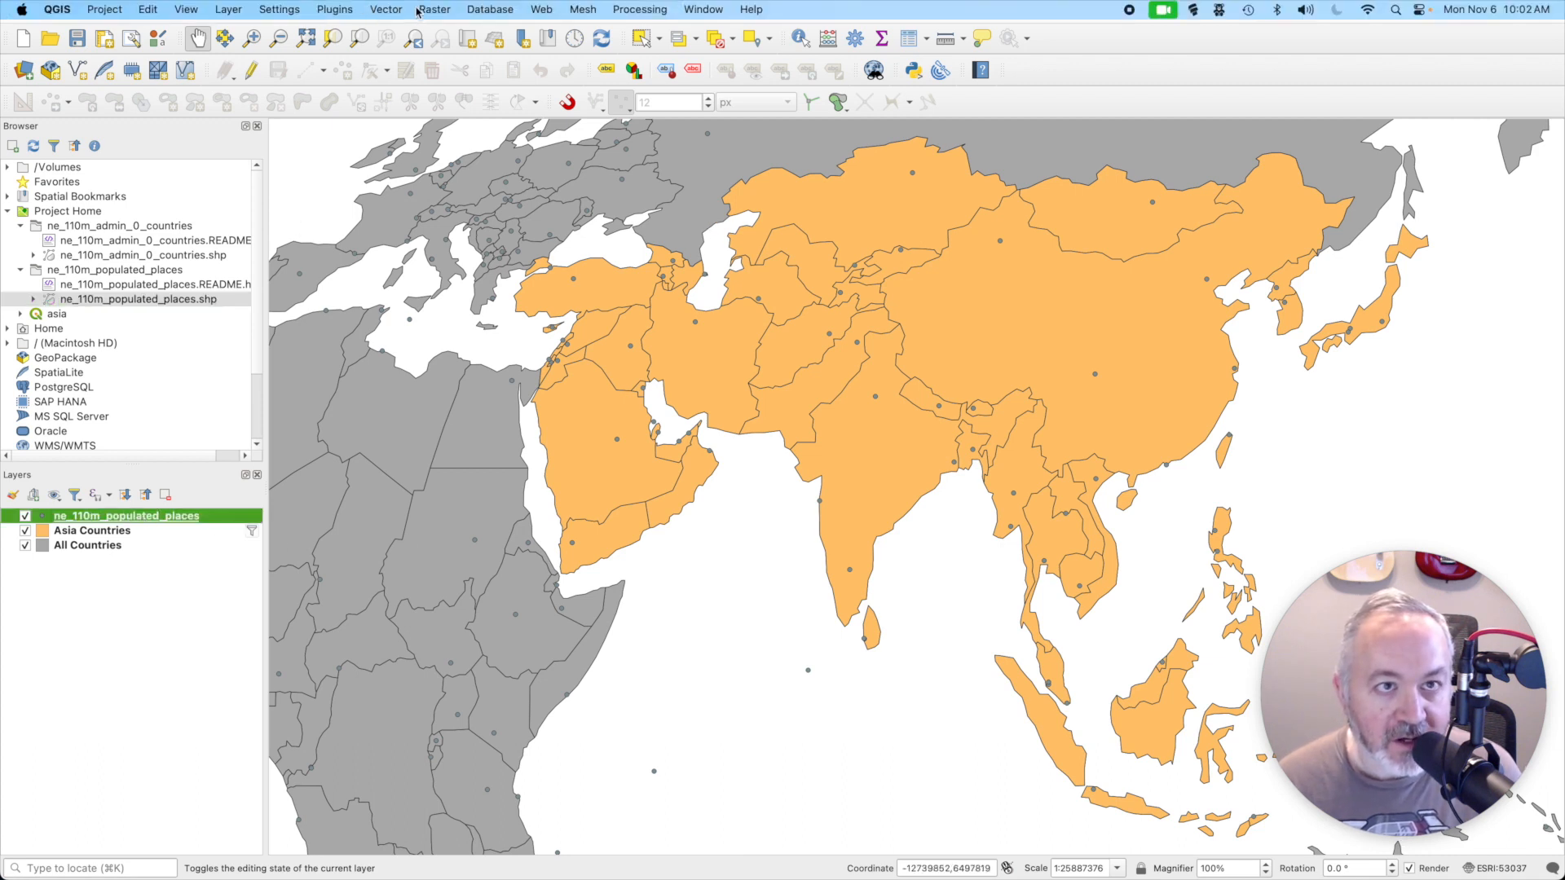
{"action": "left_click", "coordinate": [389, 9]}
{"action": "mouse_move", "coordinate": [413, 58]}
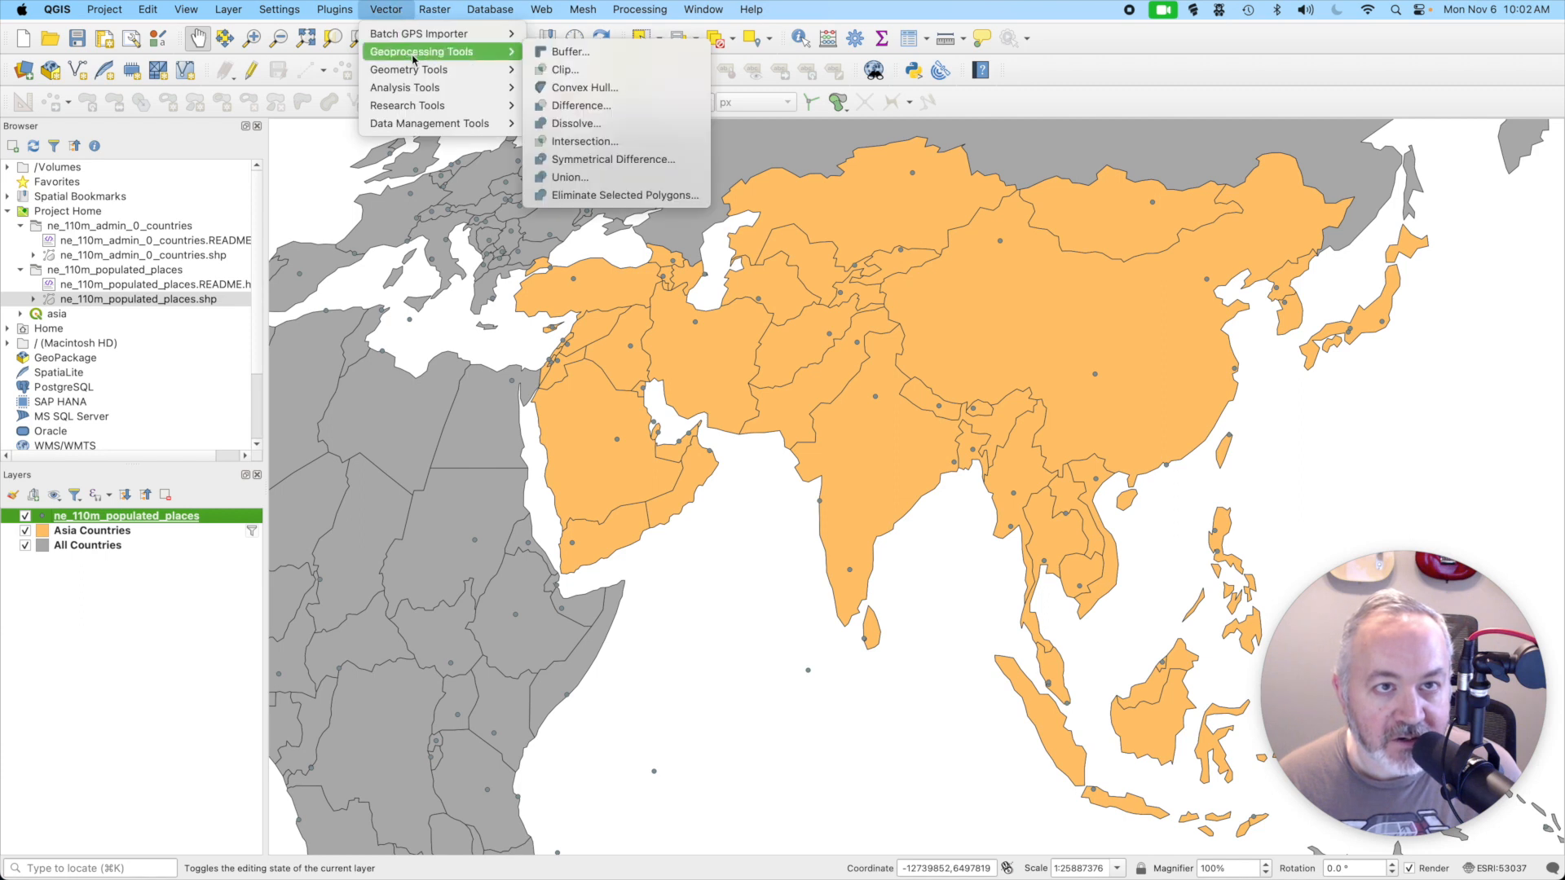
{"action": "left_click", "coordinate": [589, 71]}
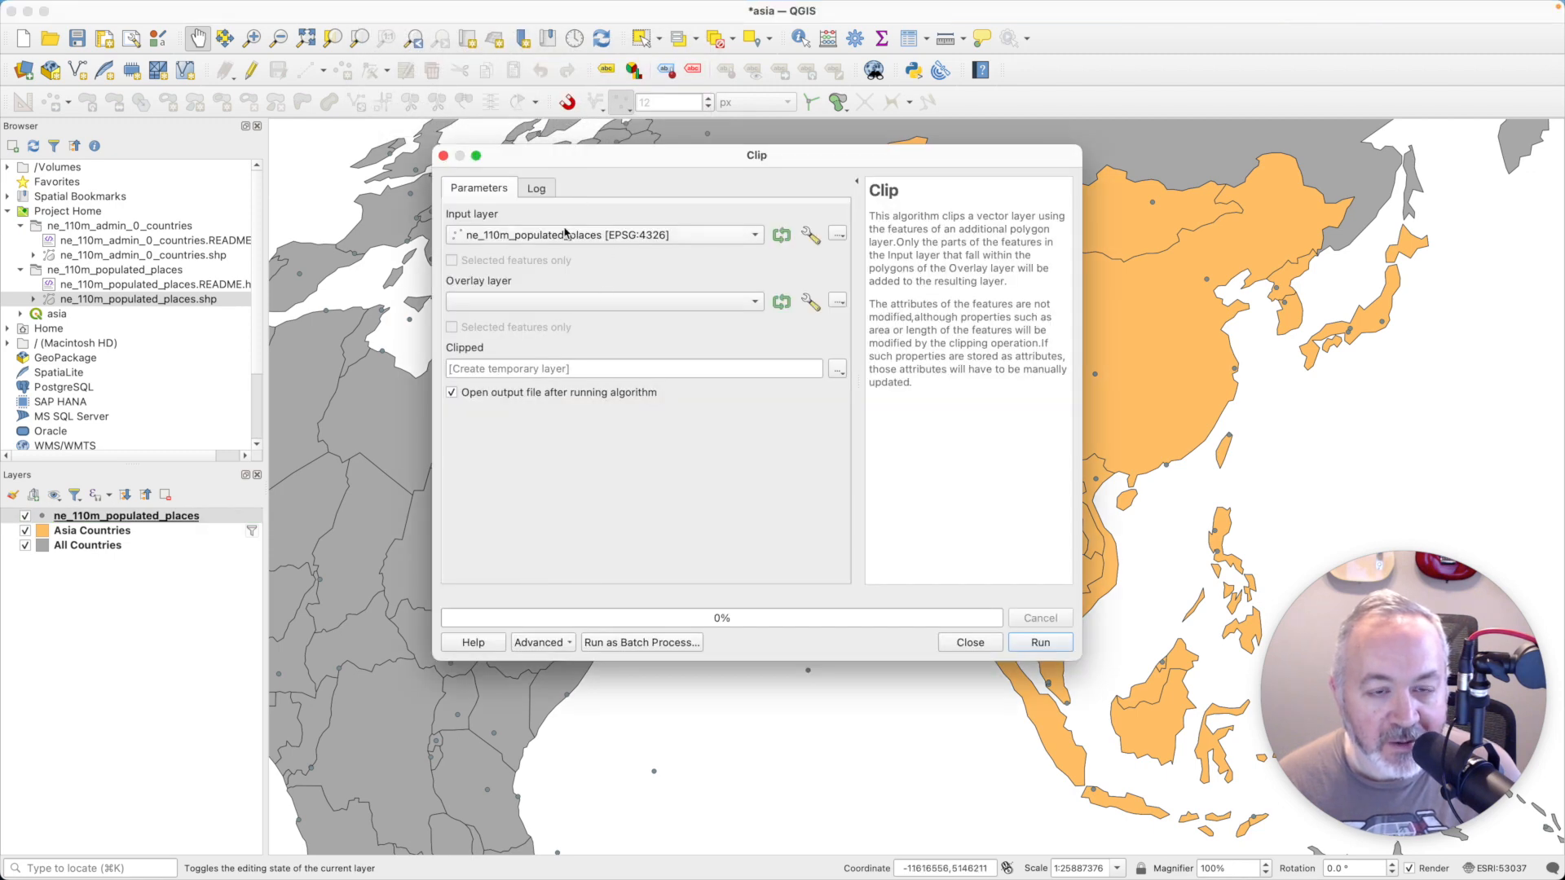
{"action": "left_click", "coordinate": [634, 307]}
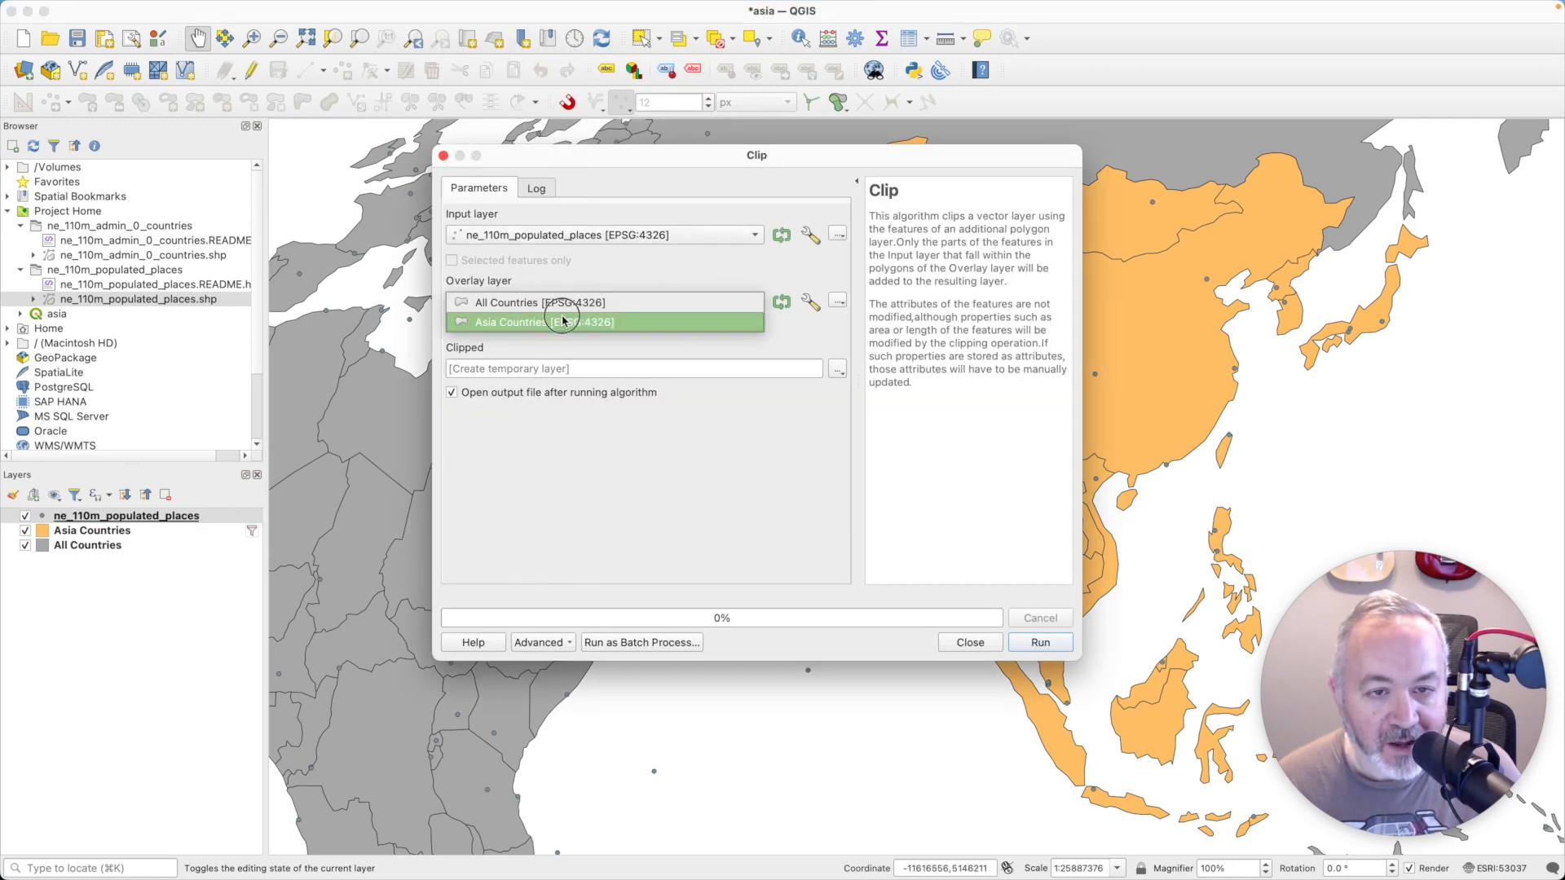
{"action": "left_click", "coordinate": [568, 321]}
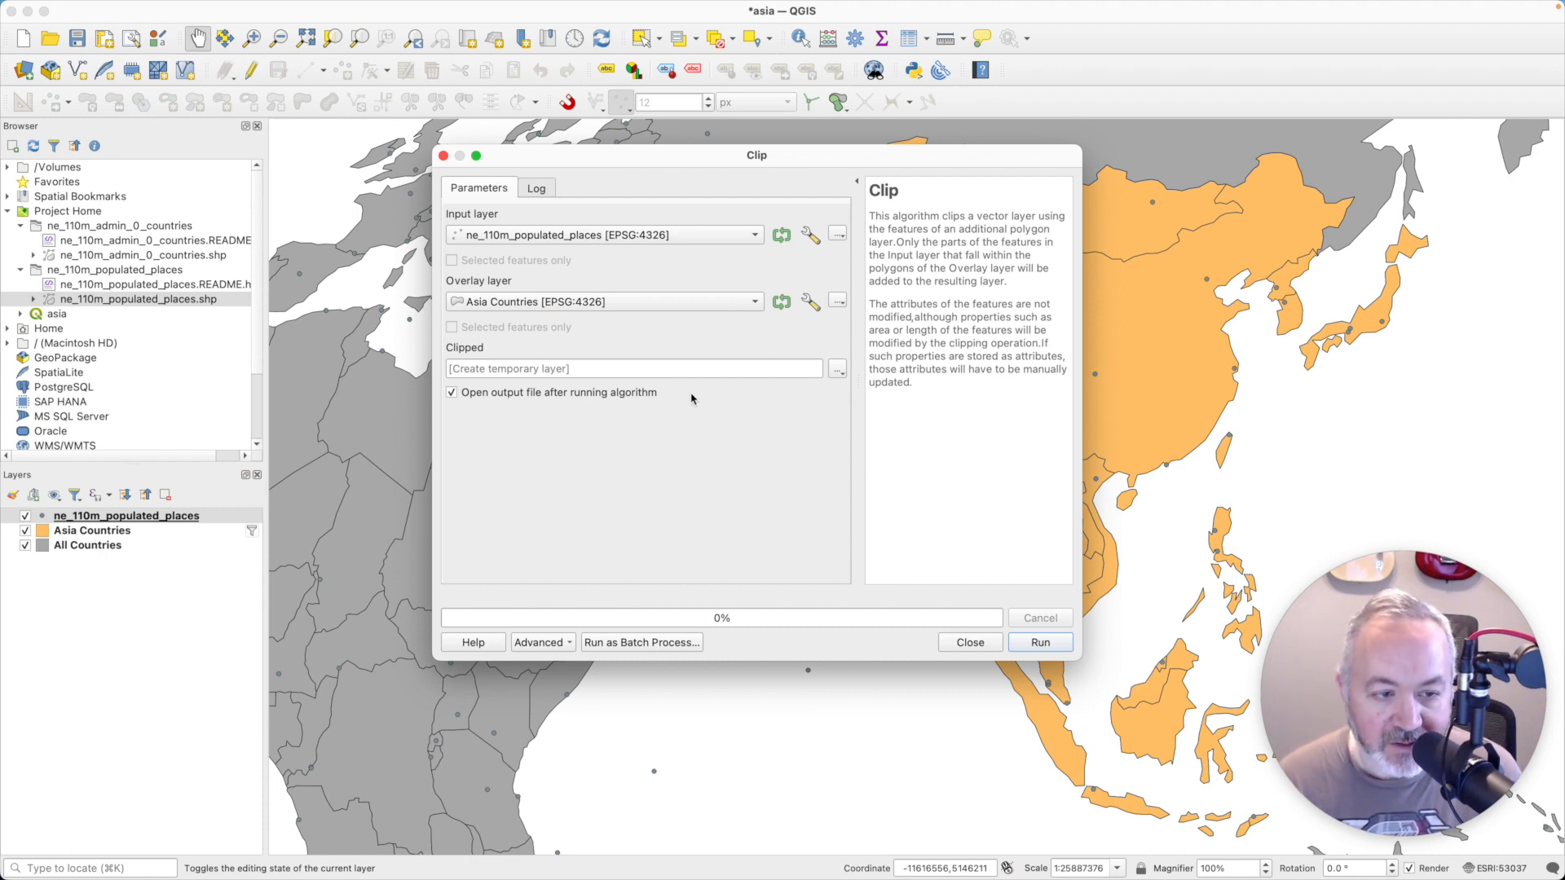
{"action": "left_click", "coordinate": [1038, 643]}
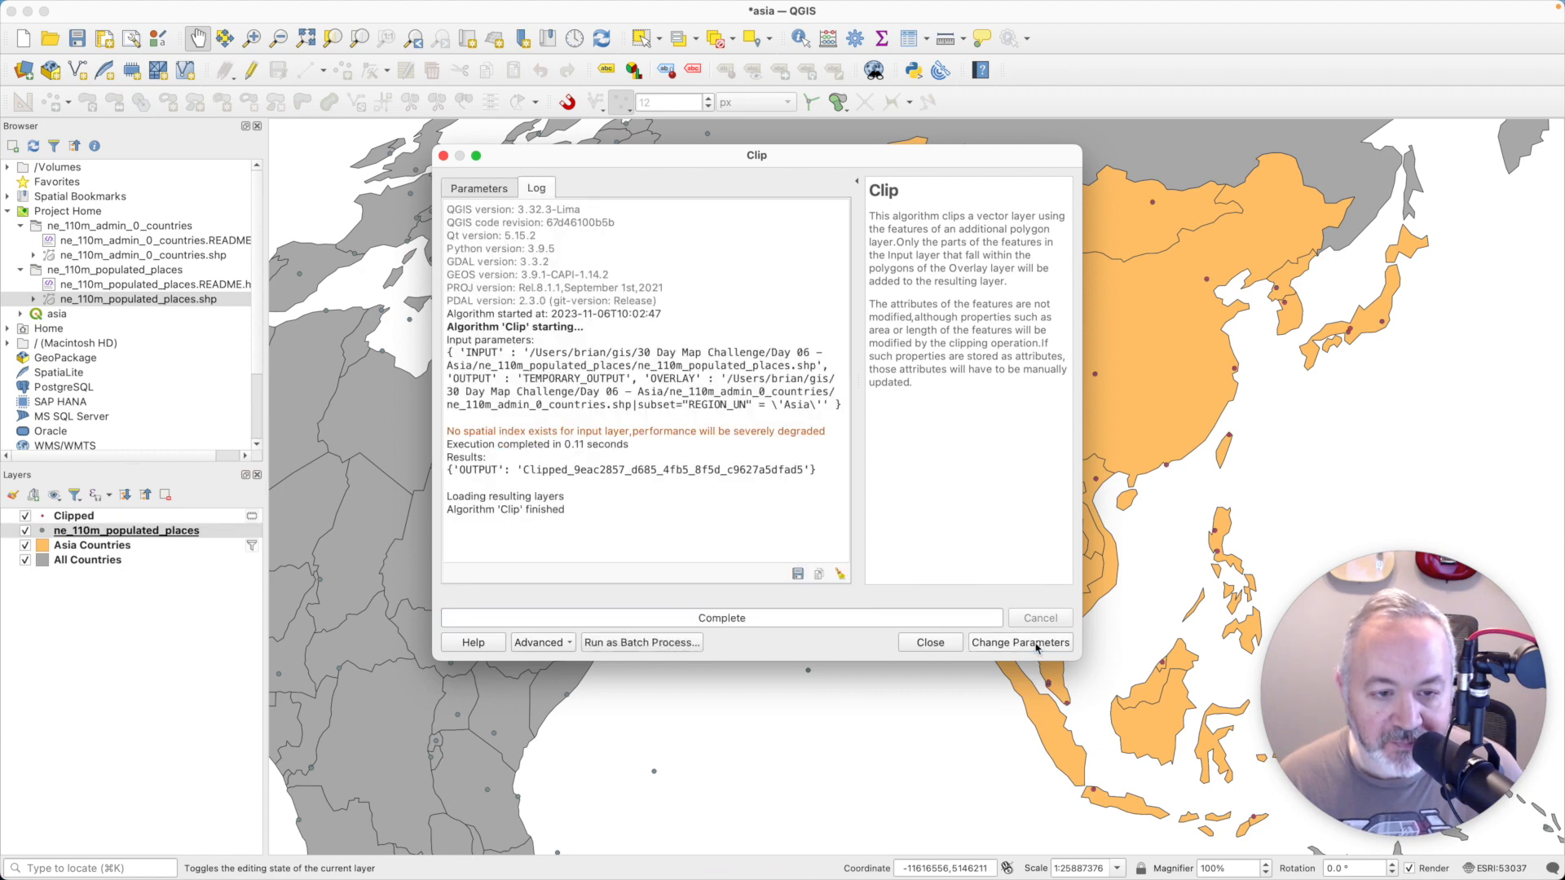
{"action": "left_click", "coordinate": [929, 642]}
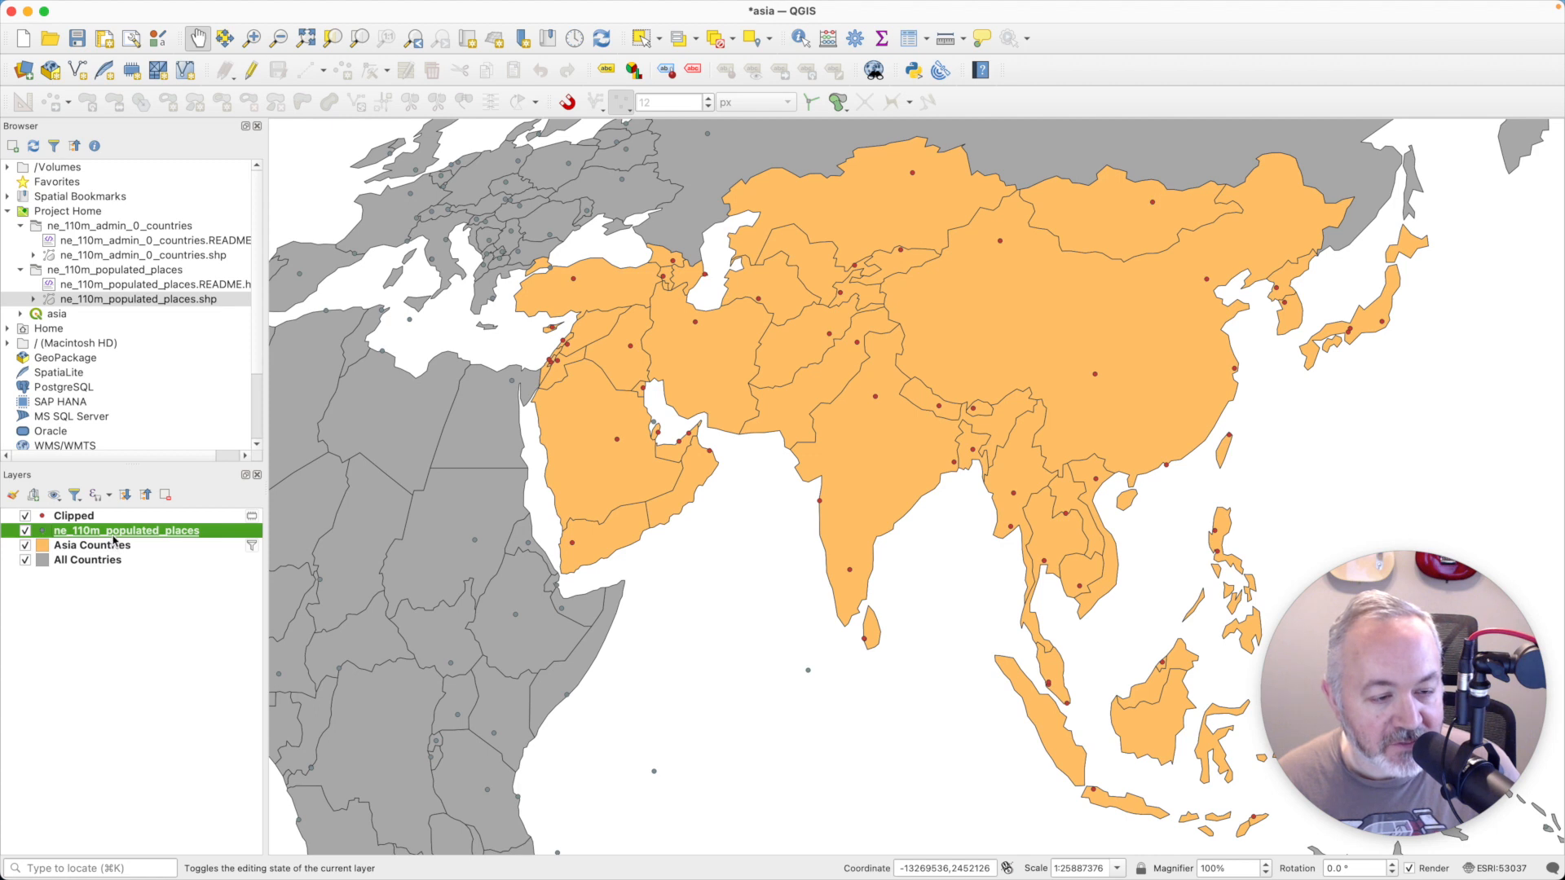
- Remove the original ne_110m_populated_places layer and rename the Clipped layer as Asia Places
{"action": "left_click", "coordinate": [165, 495]}
{"action": "left_click", "coordinate": [829, 462]}
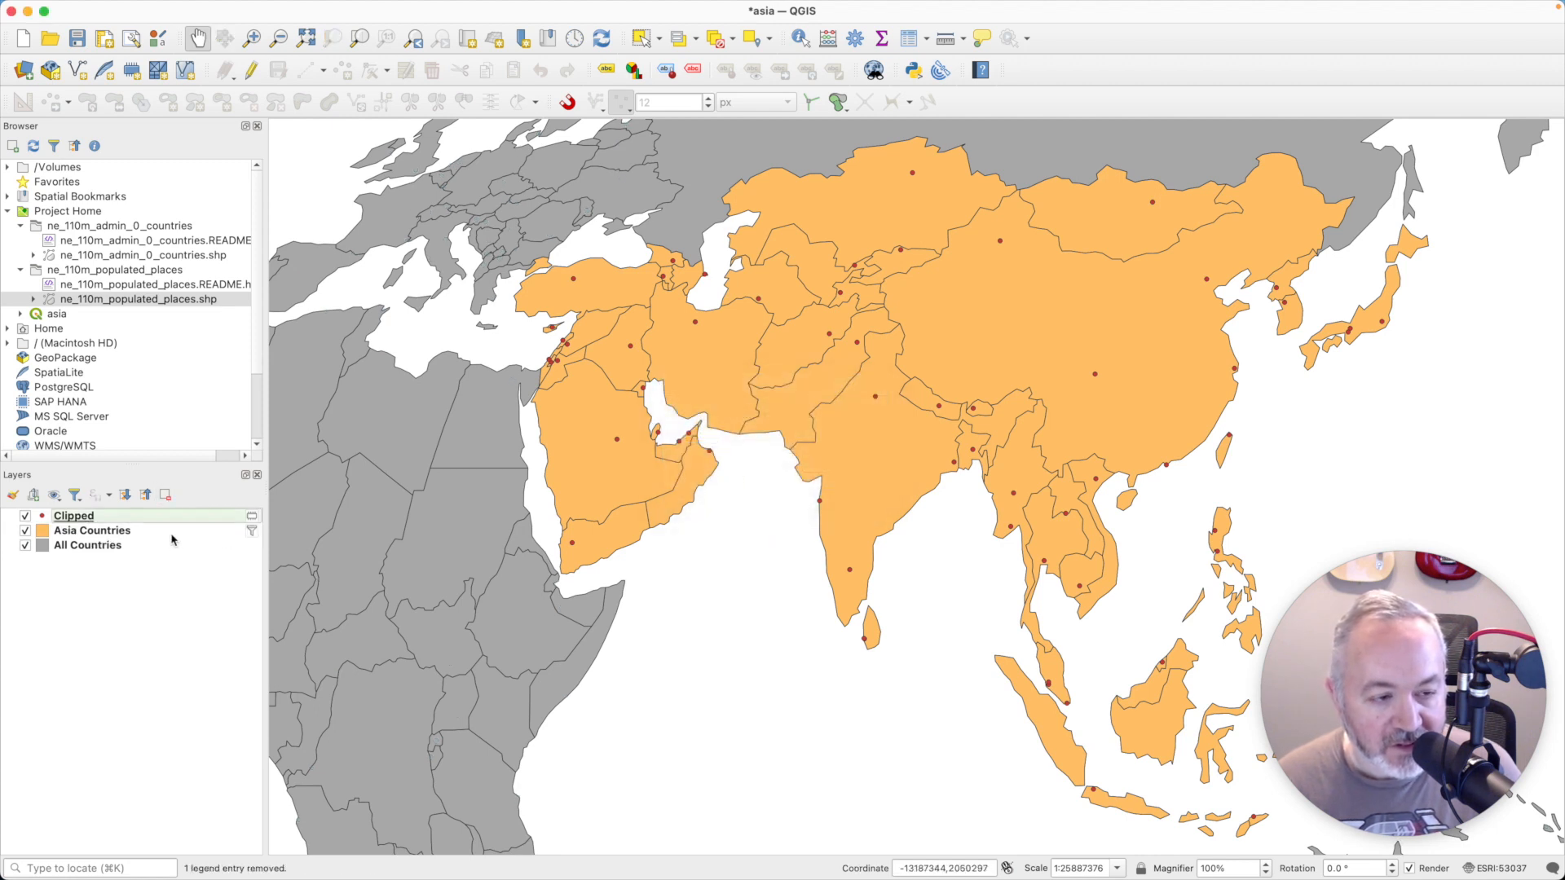
{"action": "right_click", "coordinate": [141, 518]}
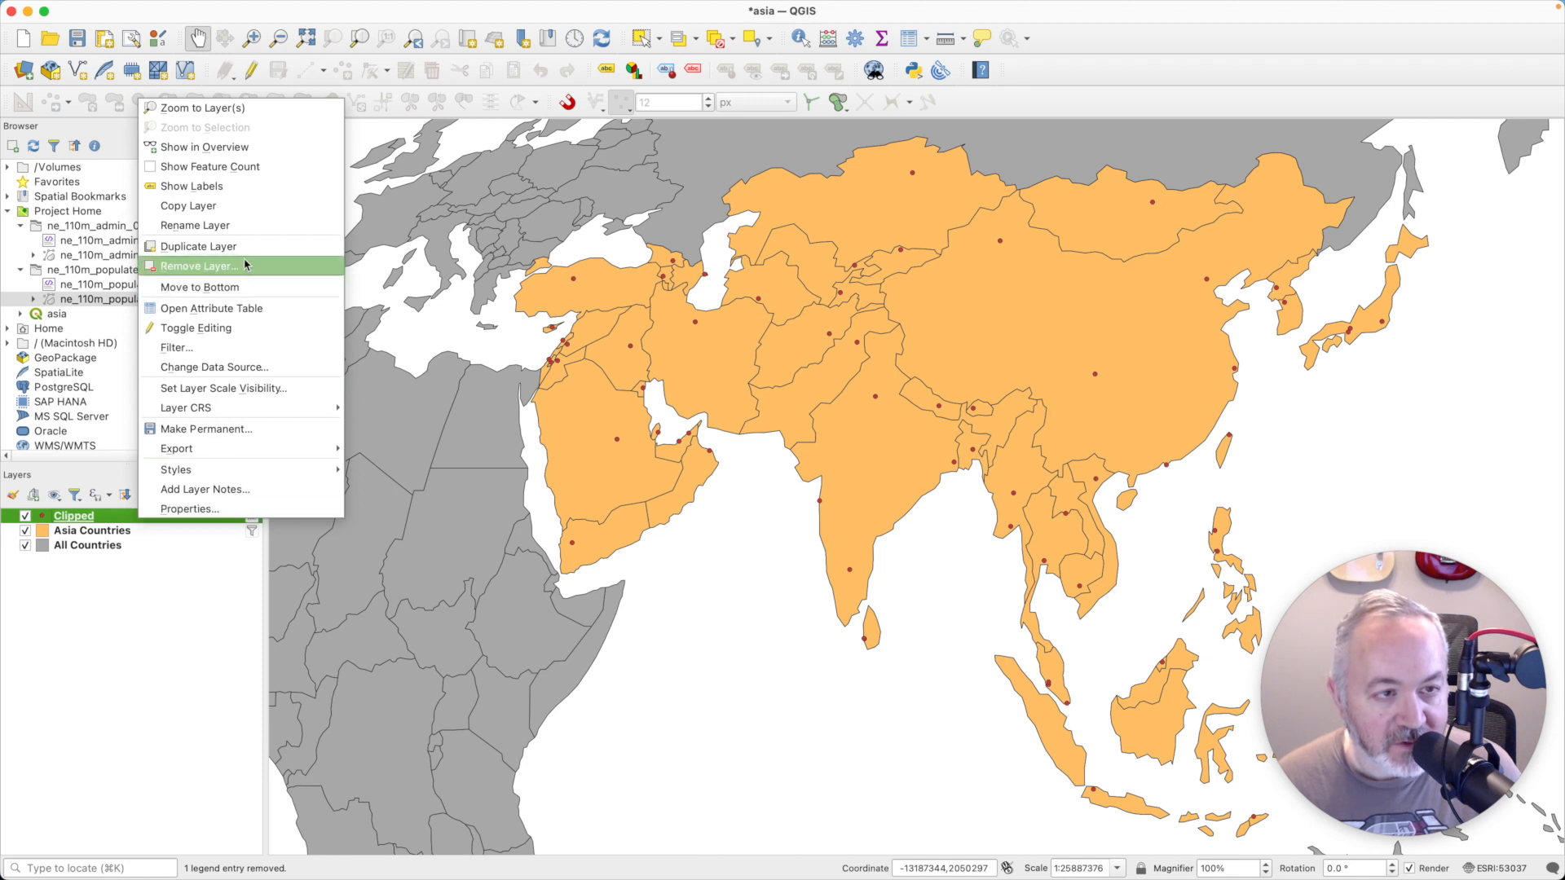
{"action": "left_click", "coordinate": [244, 226]}
{"action": "type", "text": "Asi"}
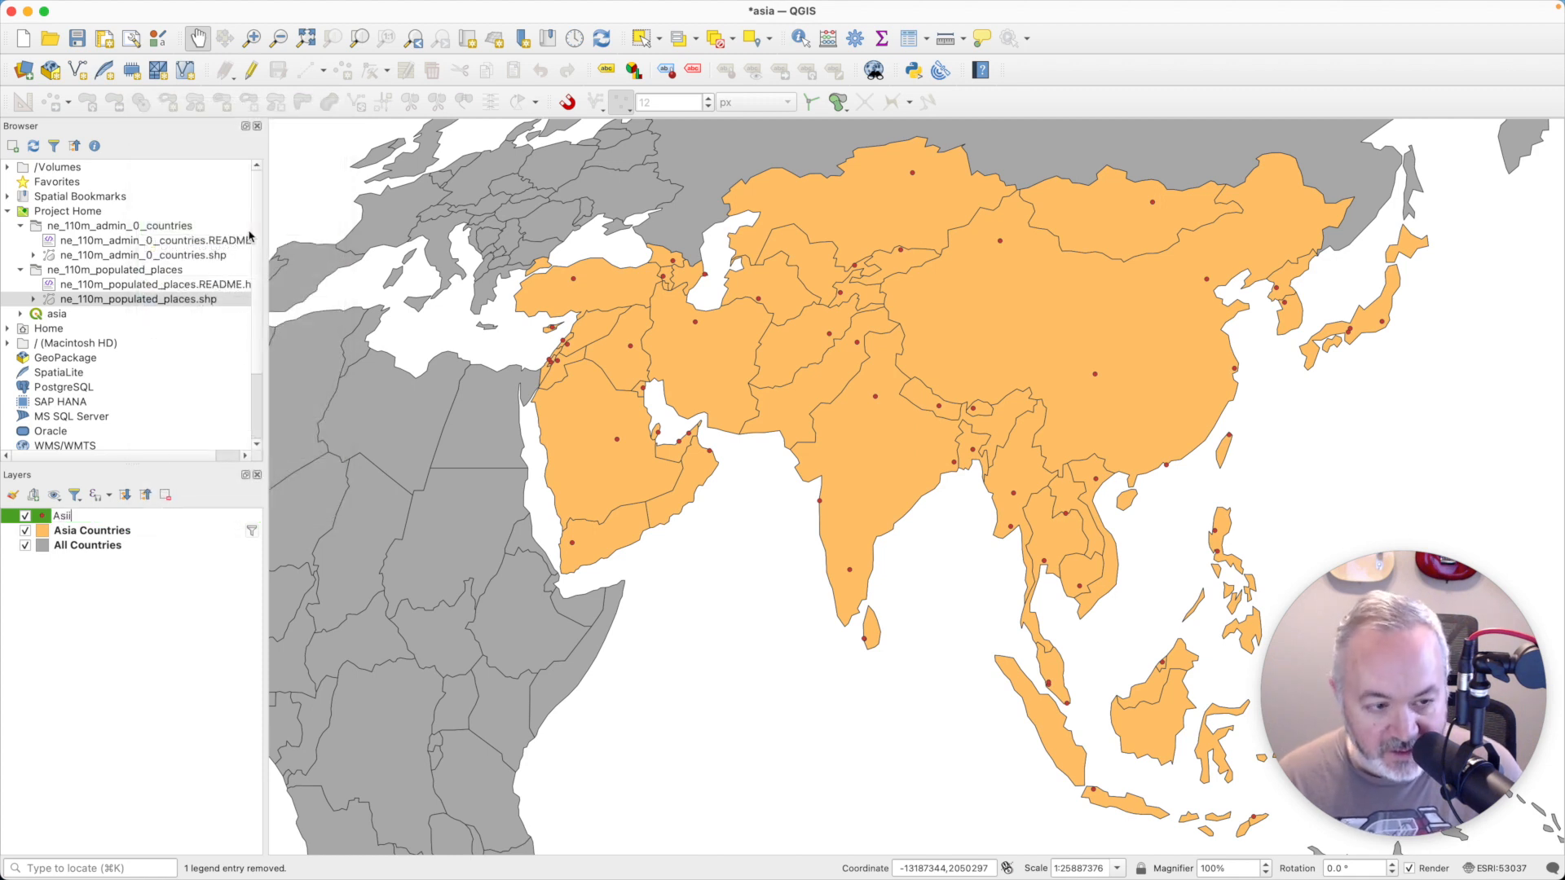
{"action": "type", "text": "a Places"}
{"action": "key", "text": "Return"}
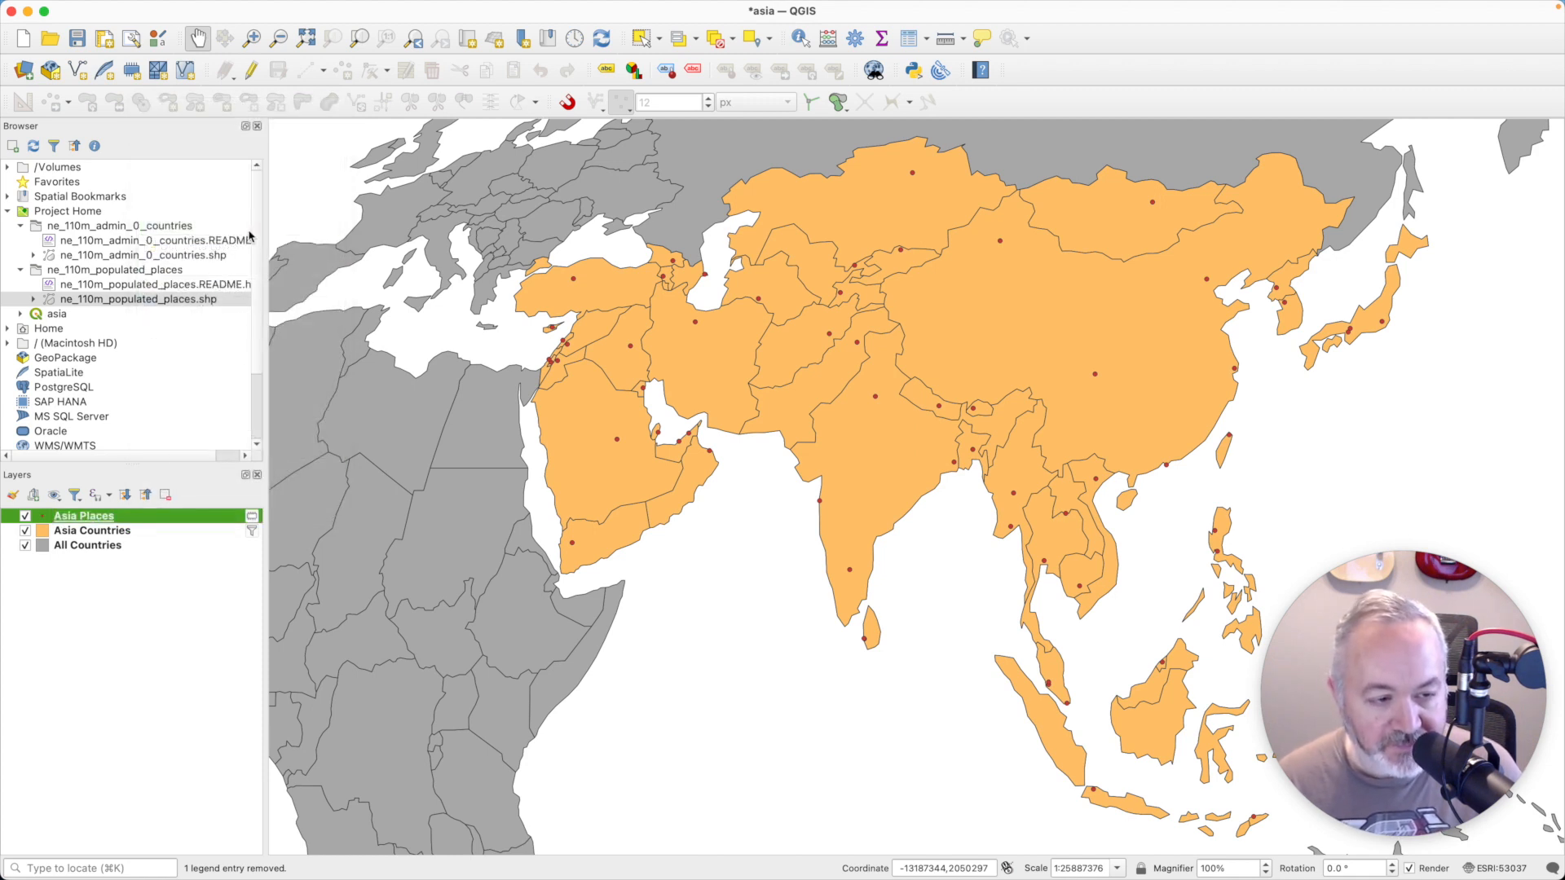
- Start saving the temporary Asia Places layer as a GeoPackage named asia in the Day 06 - Asia folder
{"action": "left_click", "coordinate": [252, 517]}
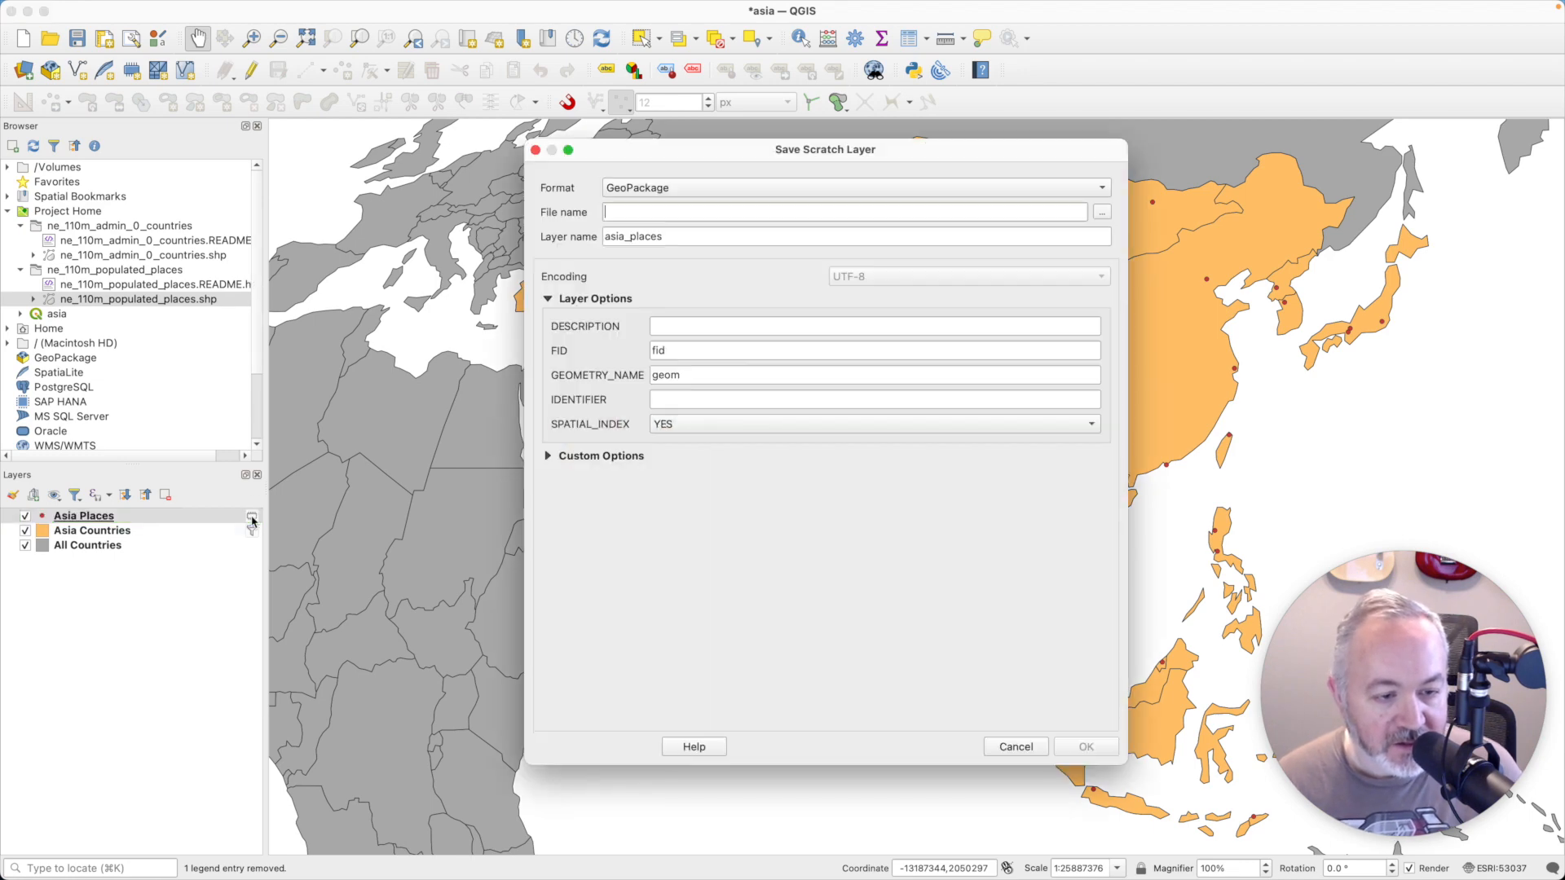
{"action": "left_click", "coordinate": [1102, 212]}
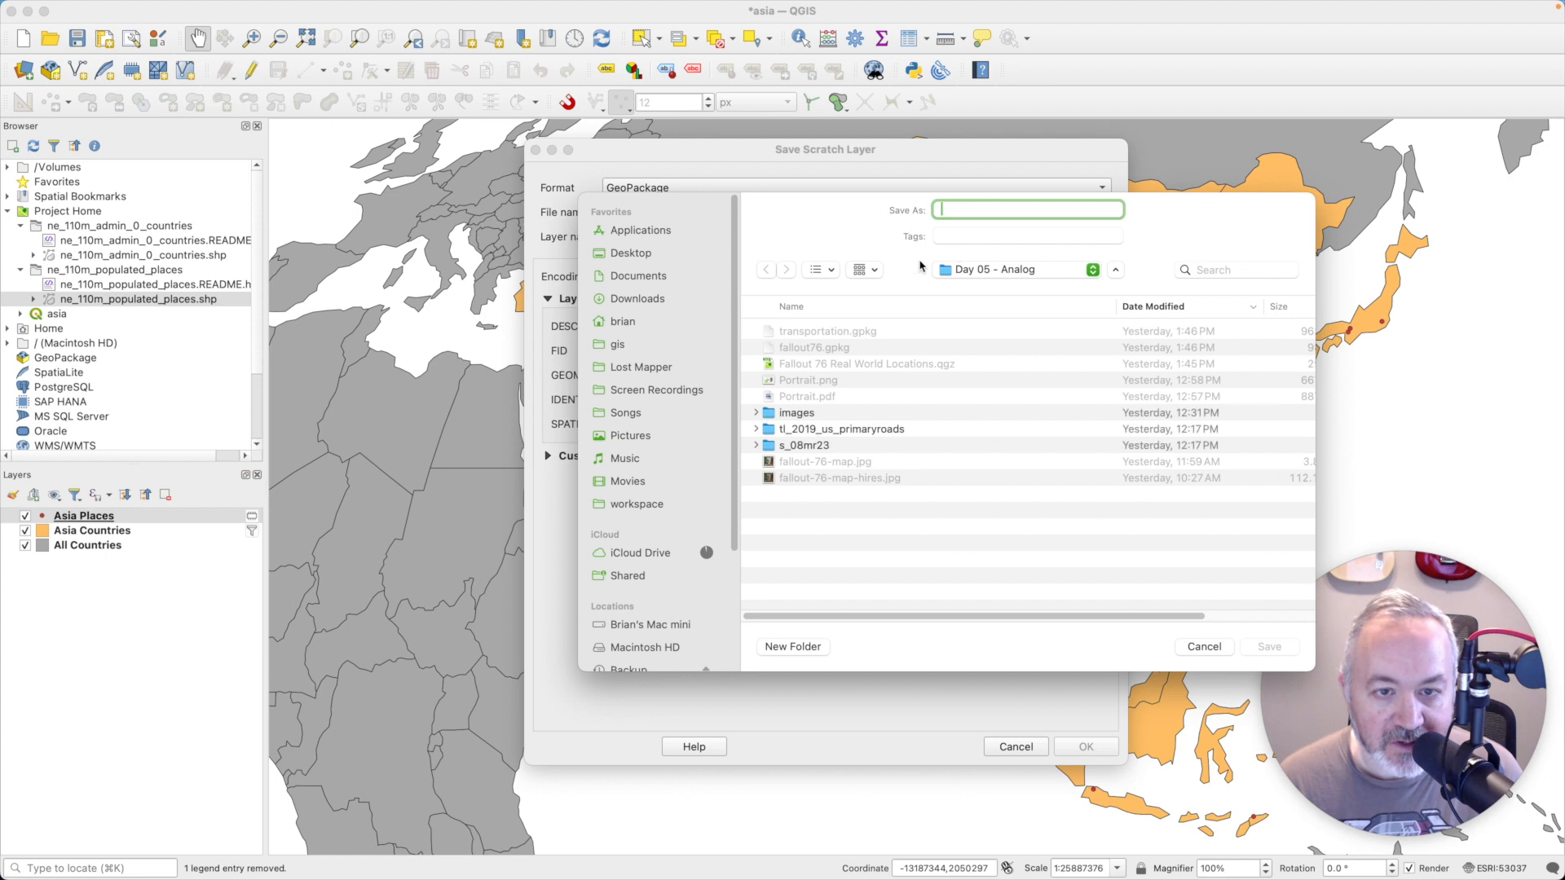
{"action": "left_click", "coordinate": [978, 270]}
{"action": "left_click", "coordinate": [987, 289]}
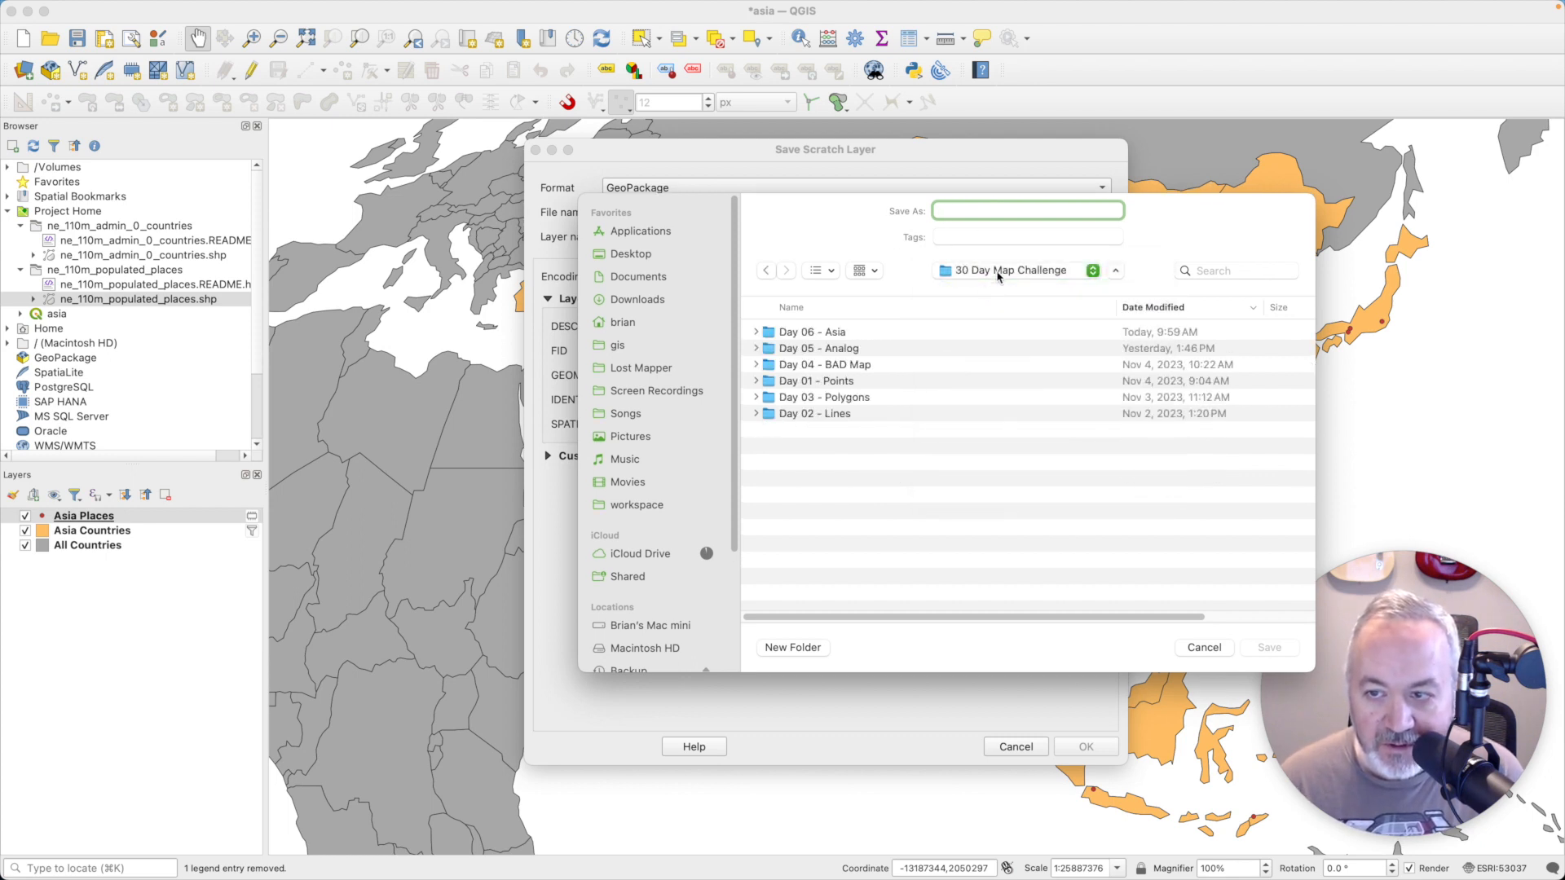
{"action": "left_click", "coordinate": [838, 334]}
{"action": "double_click", "coordinate": [838, 331]}
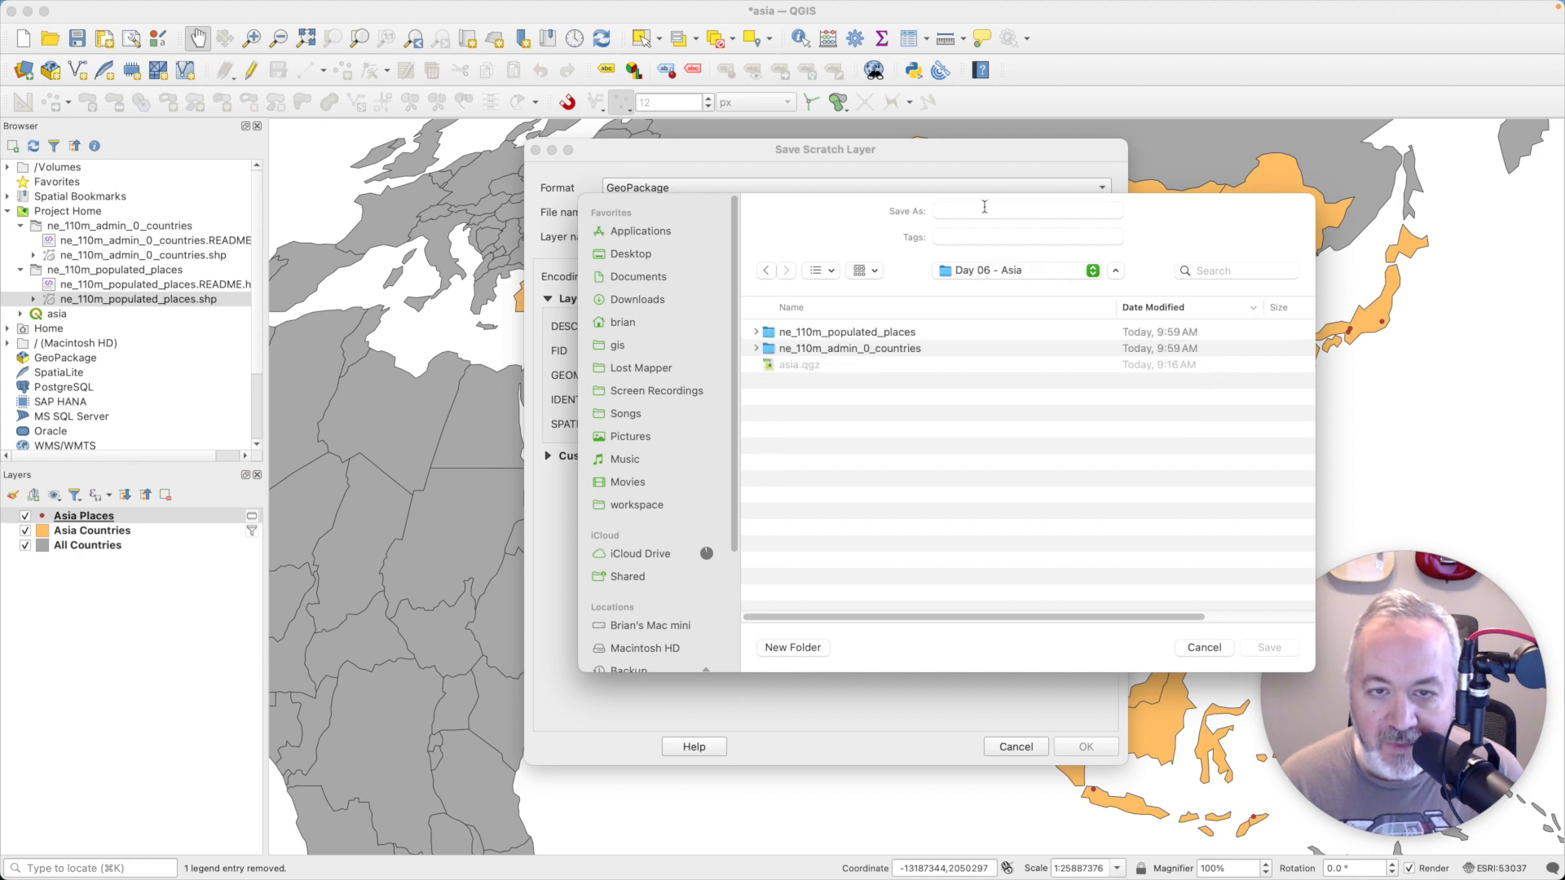
{"action": "left_click", "coordinate": [984, 210]}
{"action": "type", "text": "asia"}
{"action": "key", "text": "Return"}
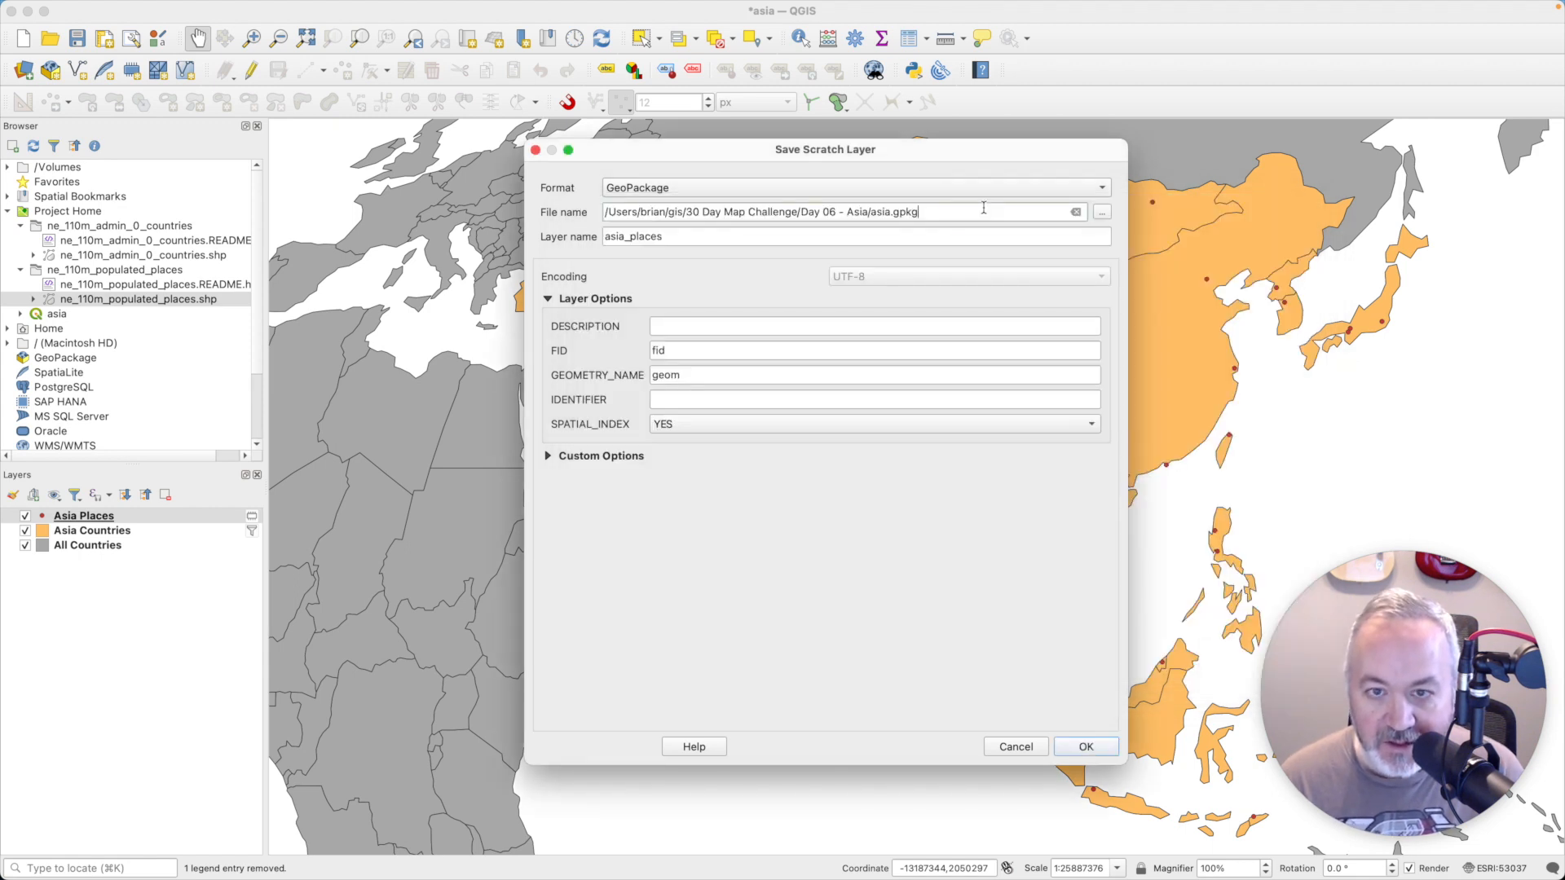
- Name the GeoPackage layer populated_places and save the scratch layer
{"action": "double_click", "coordinate": [692, 229]}
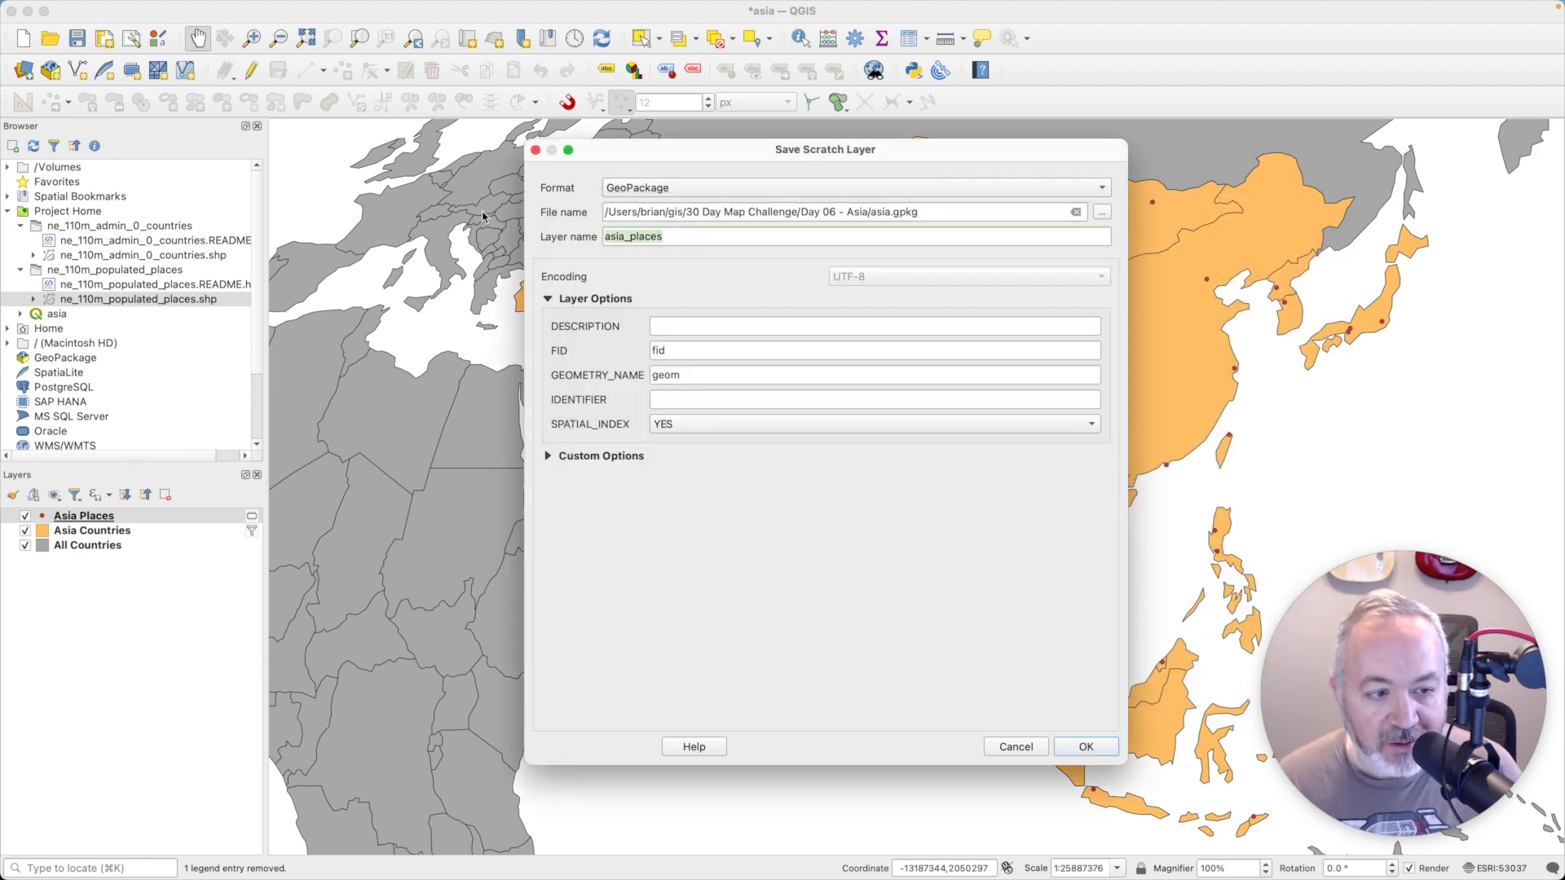
{"action": "type", "text": "populates"}
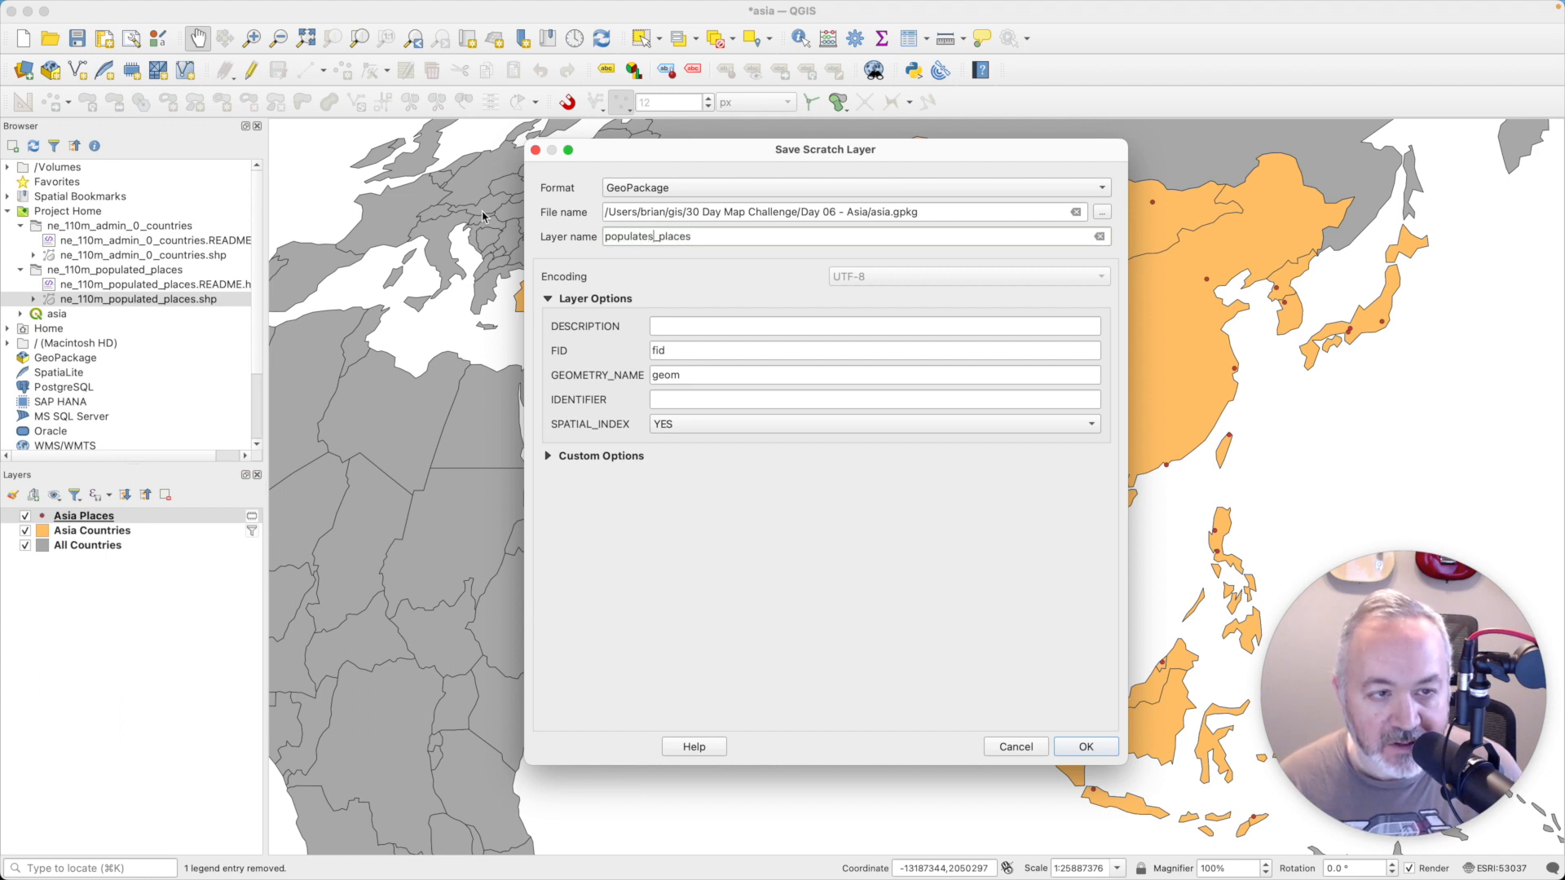
{"action": "key", "text": "BackSpace"}
{"action": "type", "text": "d"}
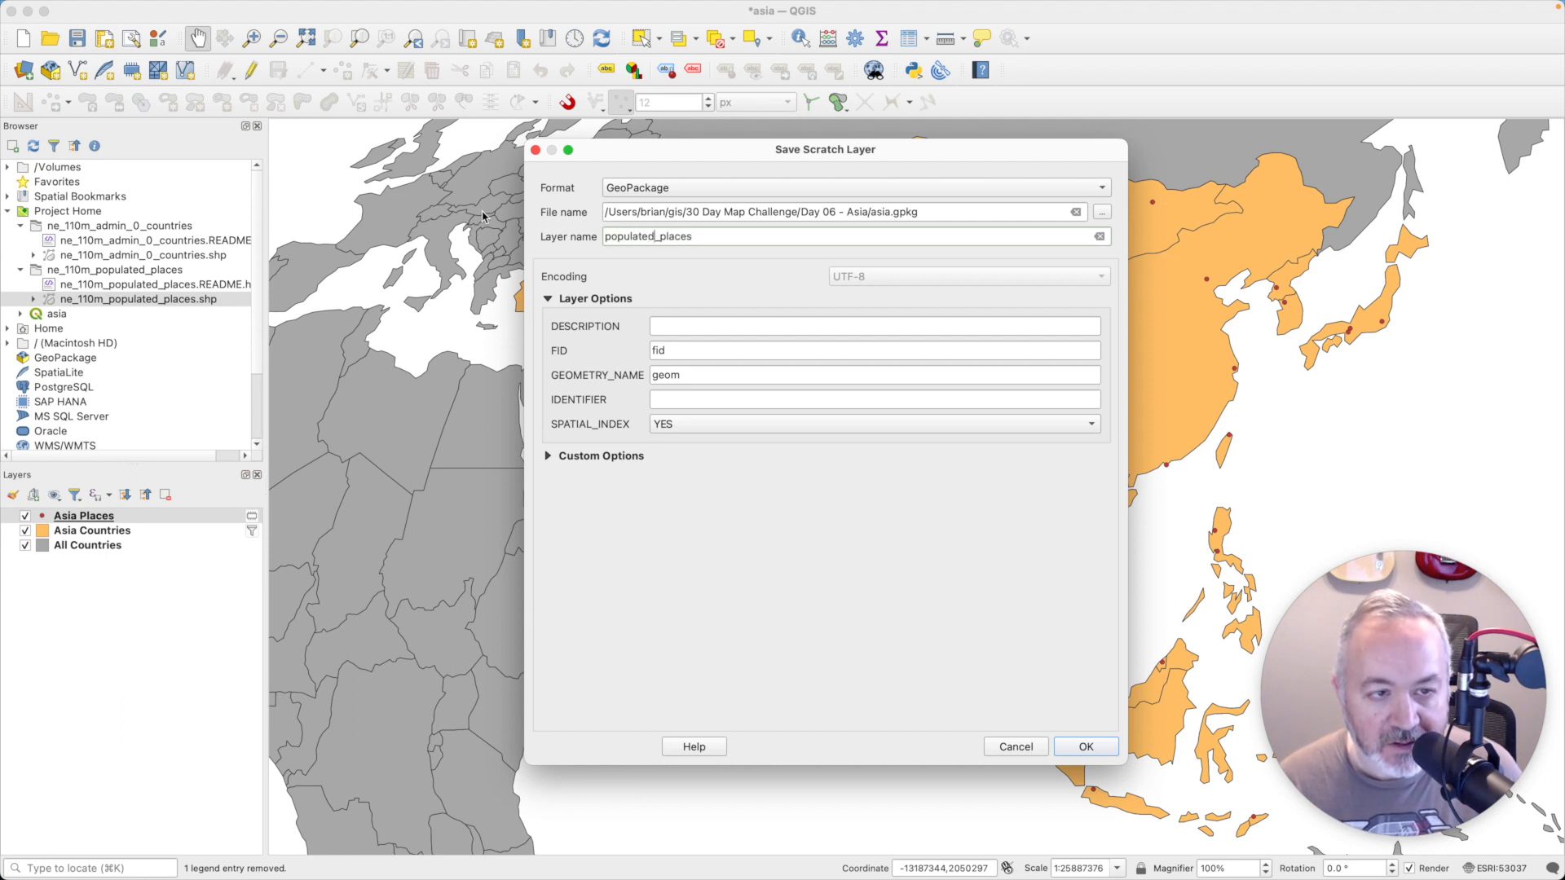
{"action": "left_click", "coordinate": [1070, 750]}
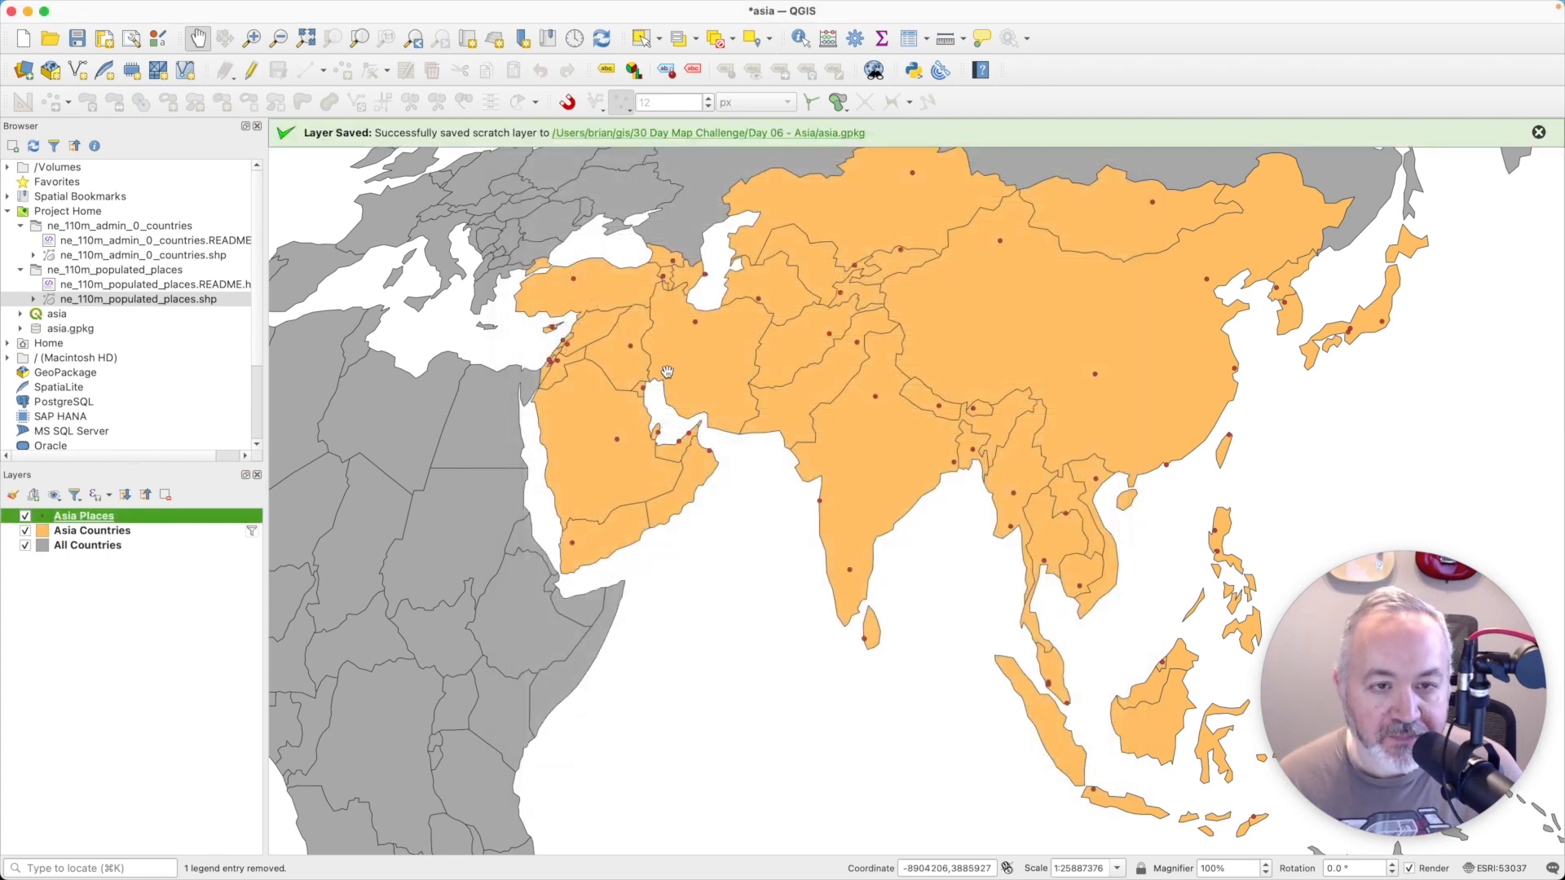
- Open the Asia Places attribute table, enlarge it and sort the records by POP2020 in descending order
{"action": "right_click", "coordinate": [157, 523]}
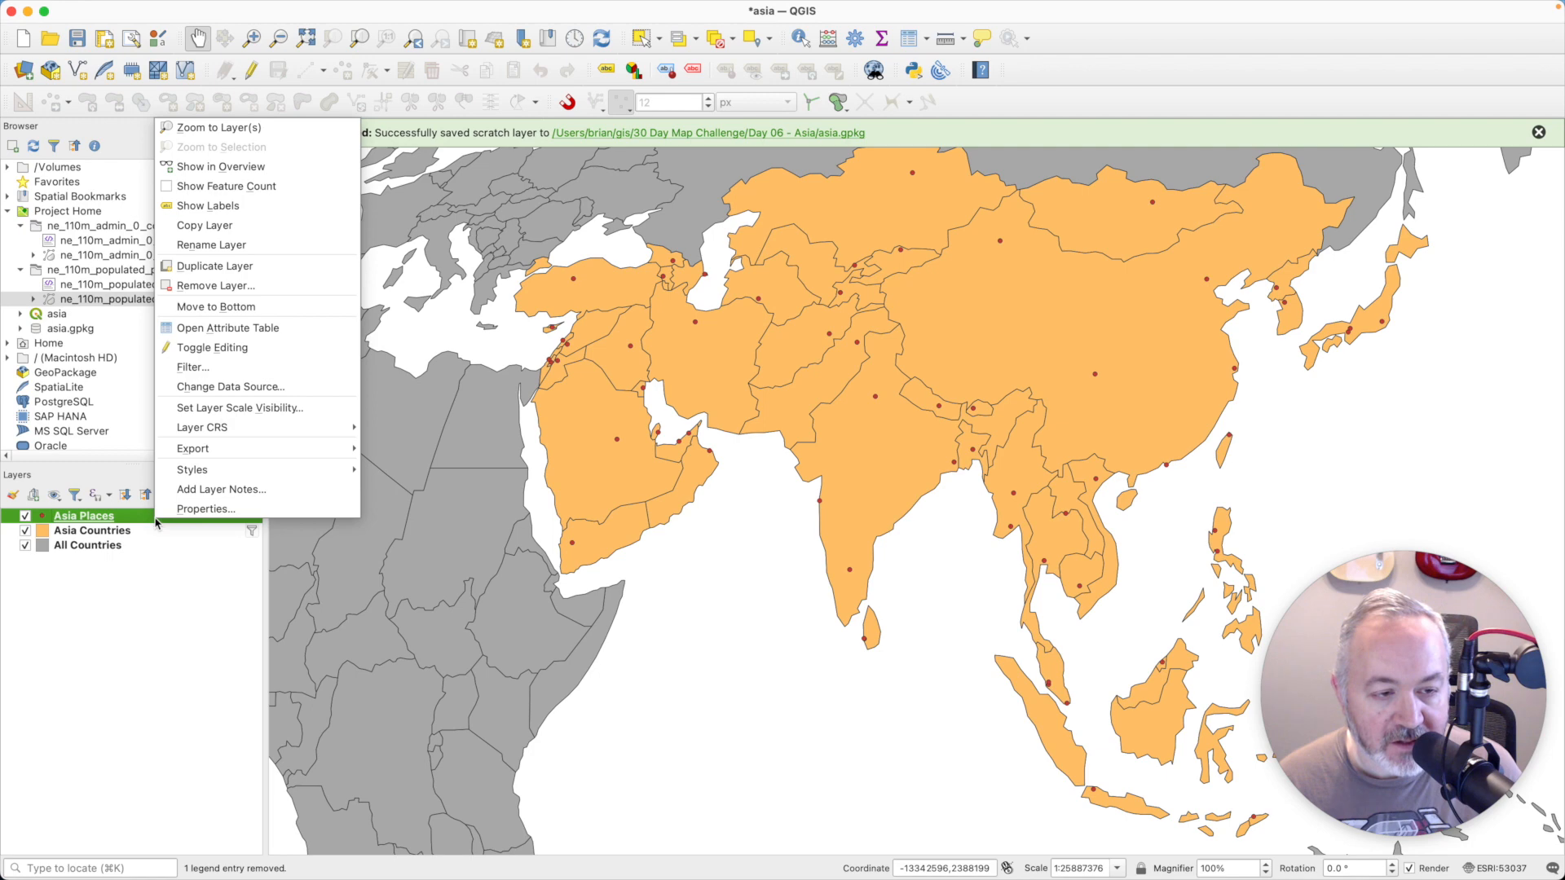
{"action": "left_click", "coordinate": [268, 327]}
{"action": "left_click_drag", "start_coordinate": [631, 403], "coordinate": [572, 161]}
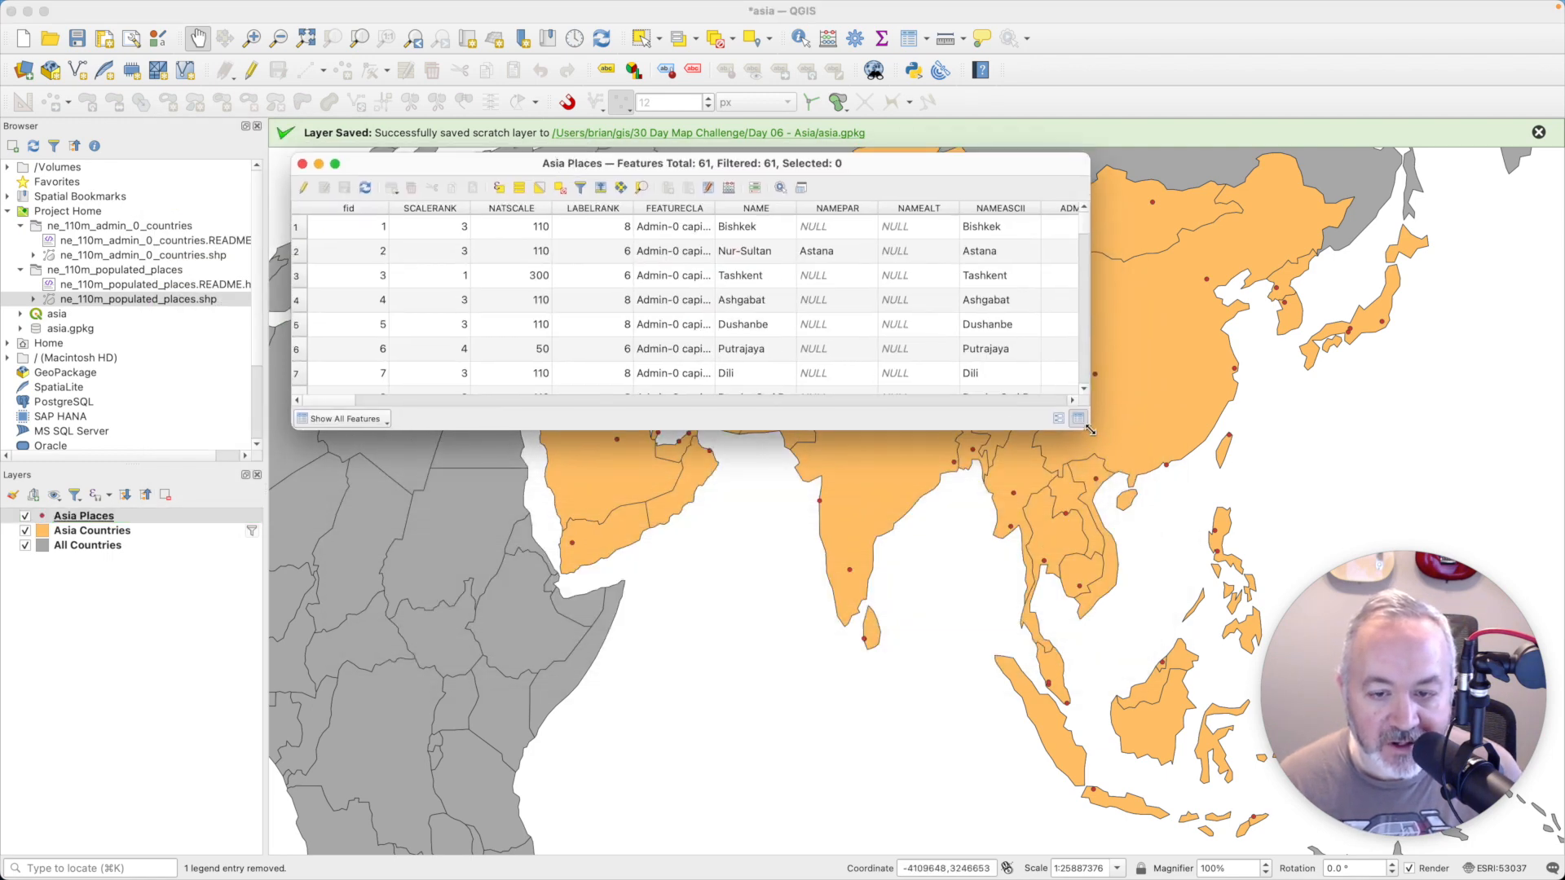
{"action": "left_click_drag", "start_coordinate": [1090, 430], "coordinate": [1459, 837]}
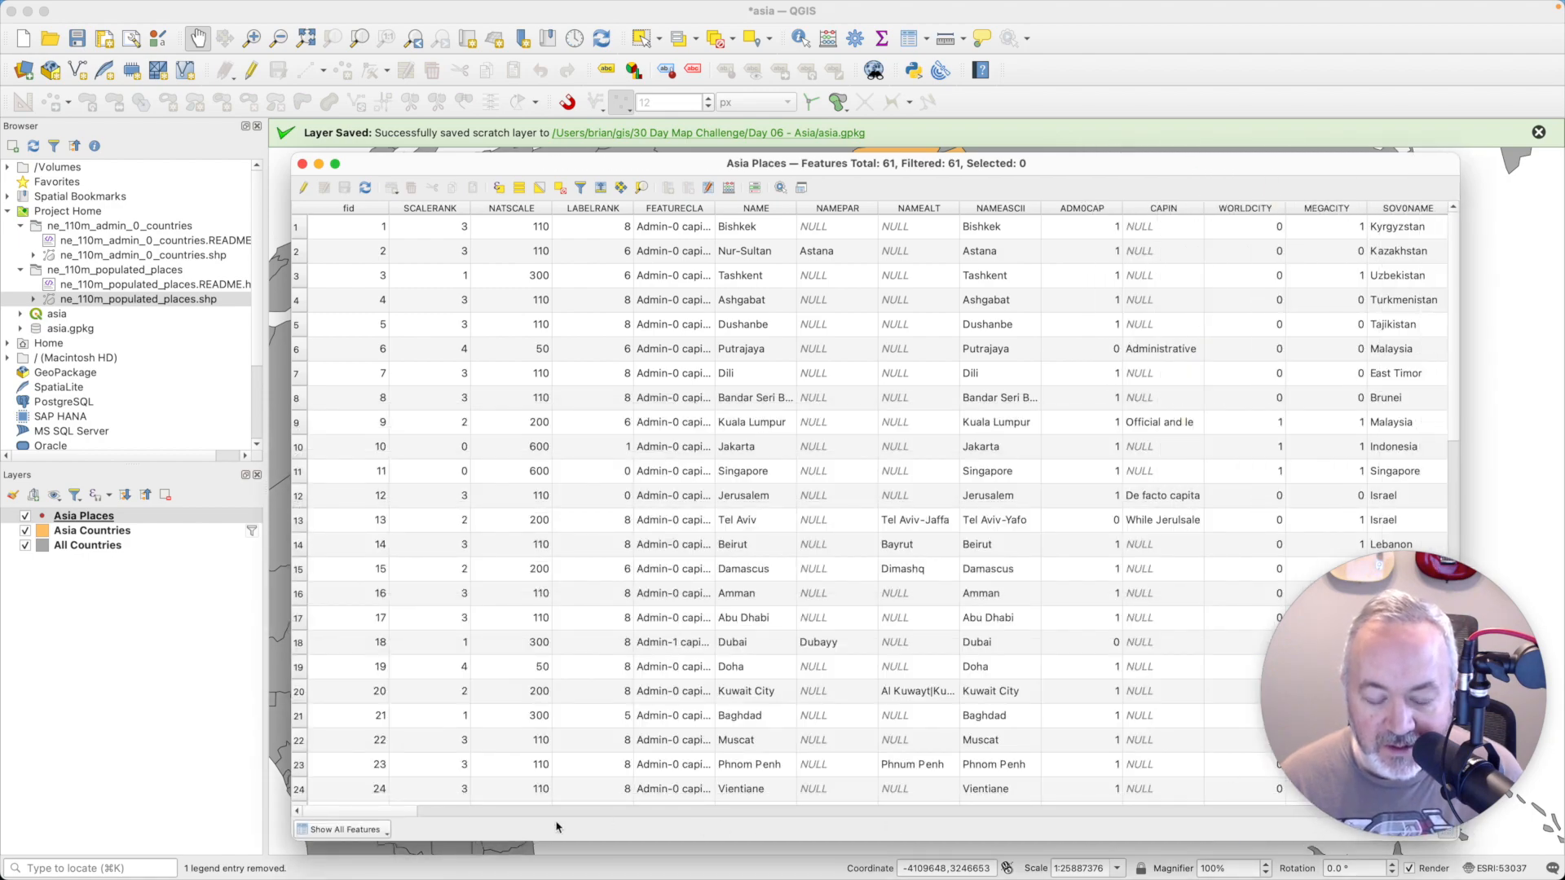
{"action": "left_click_drag", "start_coordinate": [390, 811], "coordinate": [906, 825]}
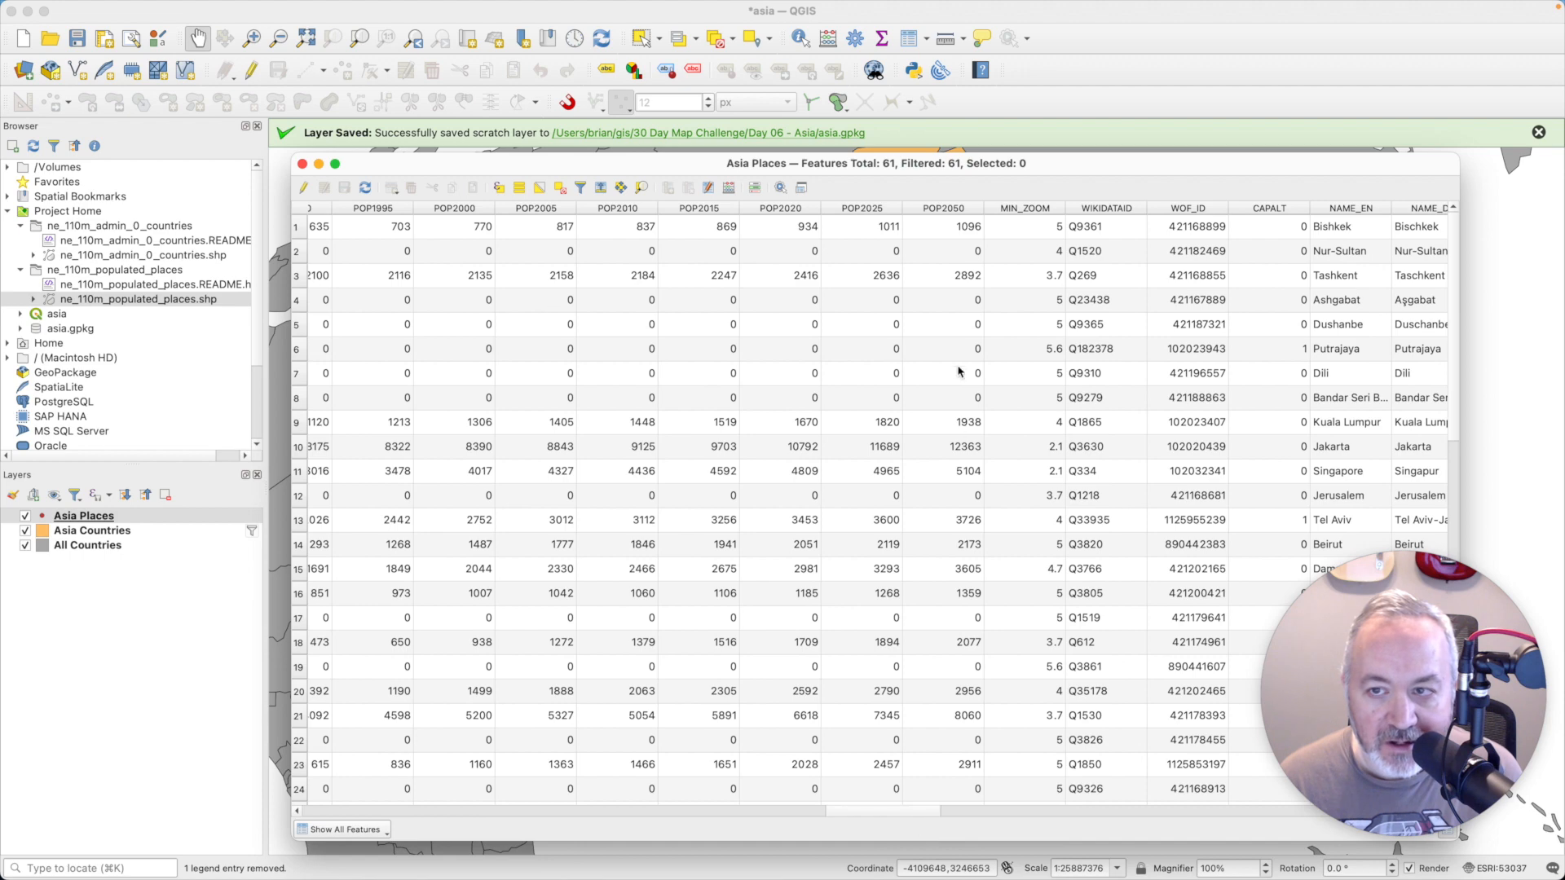
{"action": "left_click", "coordinate": [779, 208]}
{"action": "left_click", "coordinate": [750, 225]}
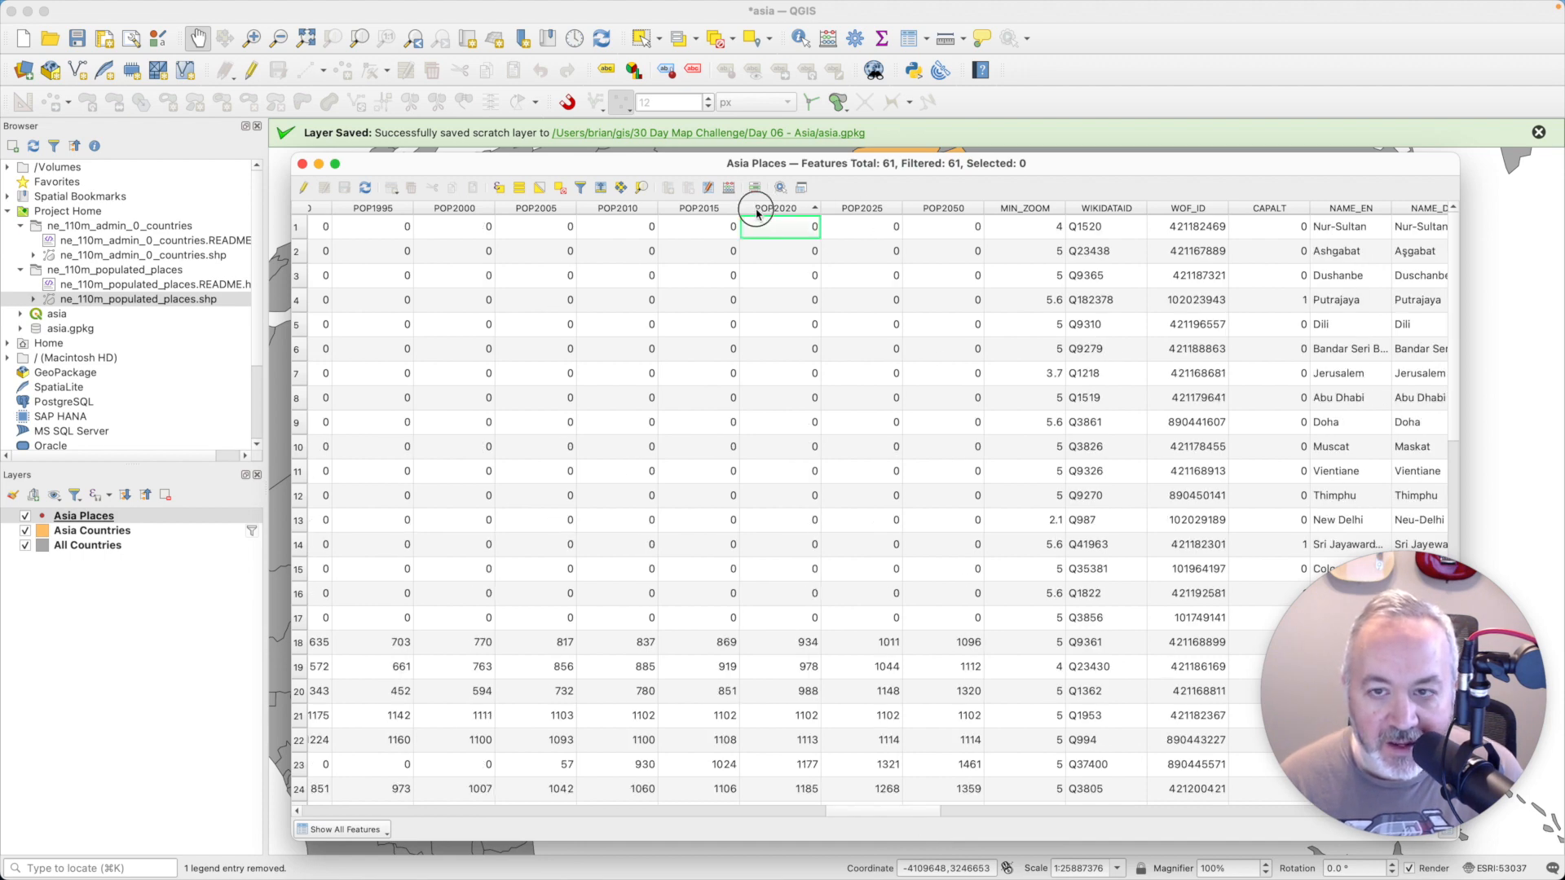
{"action": "left_click", "coordinate": [760, 208]}
- Select the ten records with the highest POP2020 values, then close the attribute table
{"action": "left_click", "coordinate": [309, 228]}
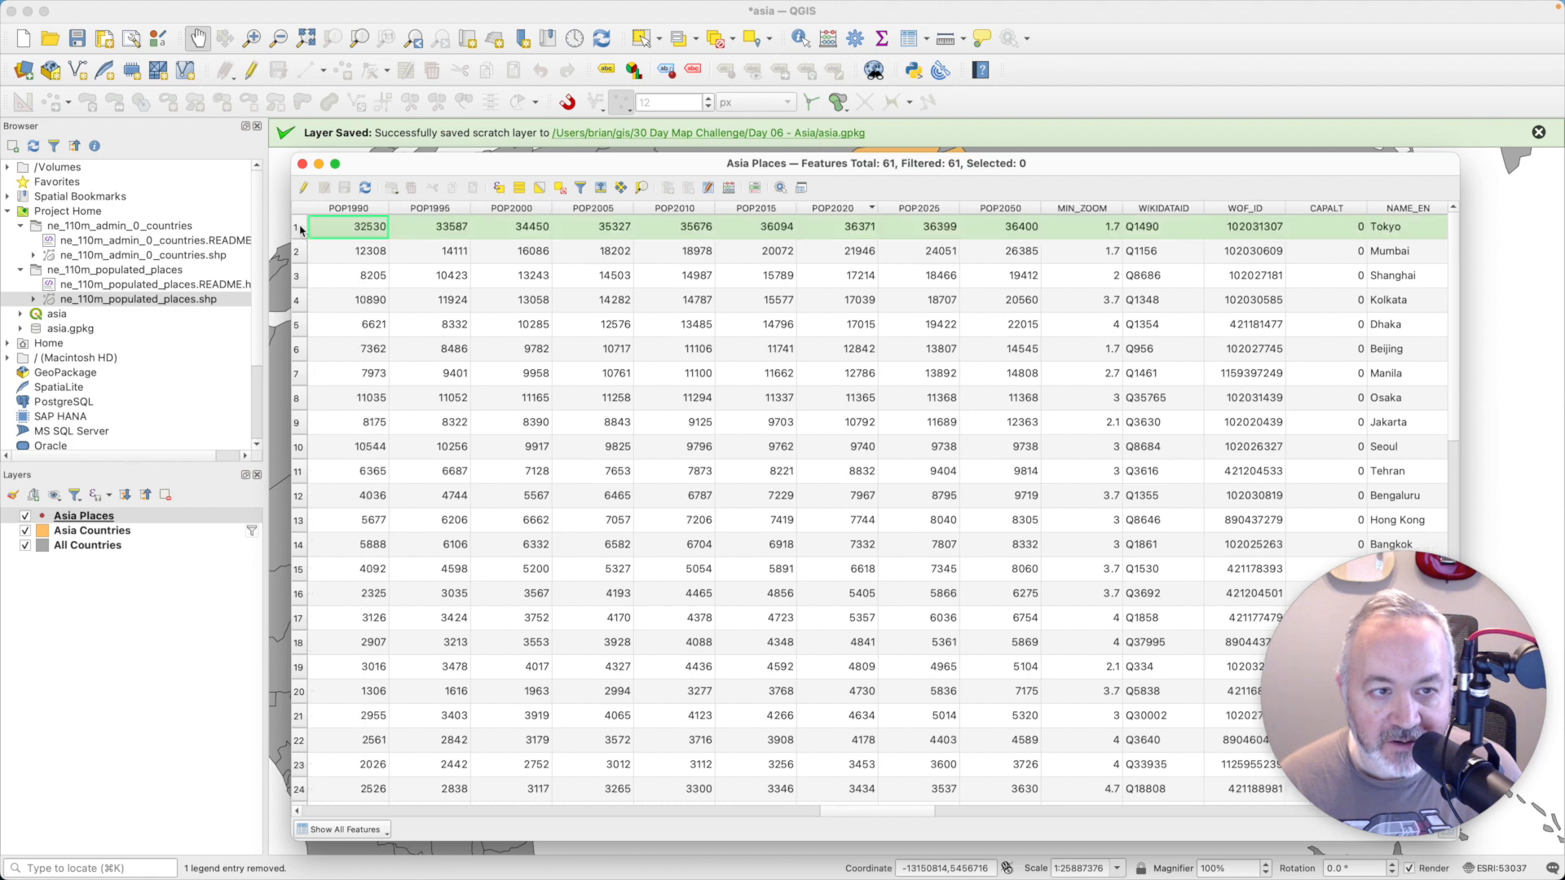
{"action": "left_click", "coordinate": [299, 455], "text": "shift"}
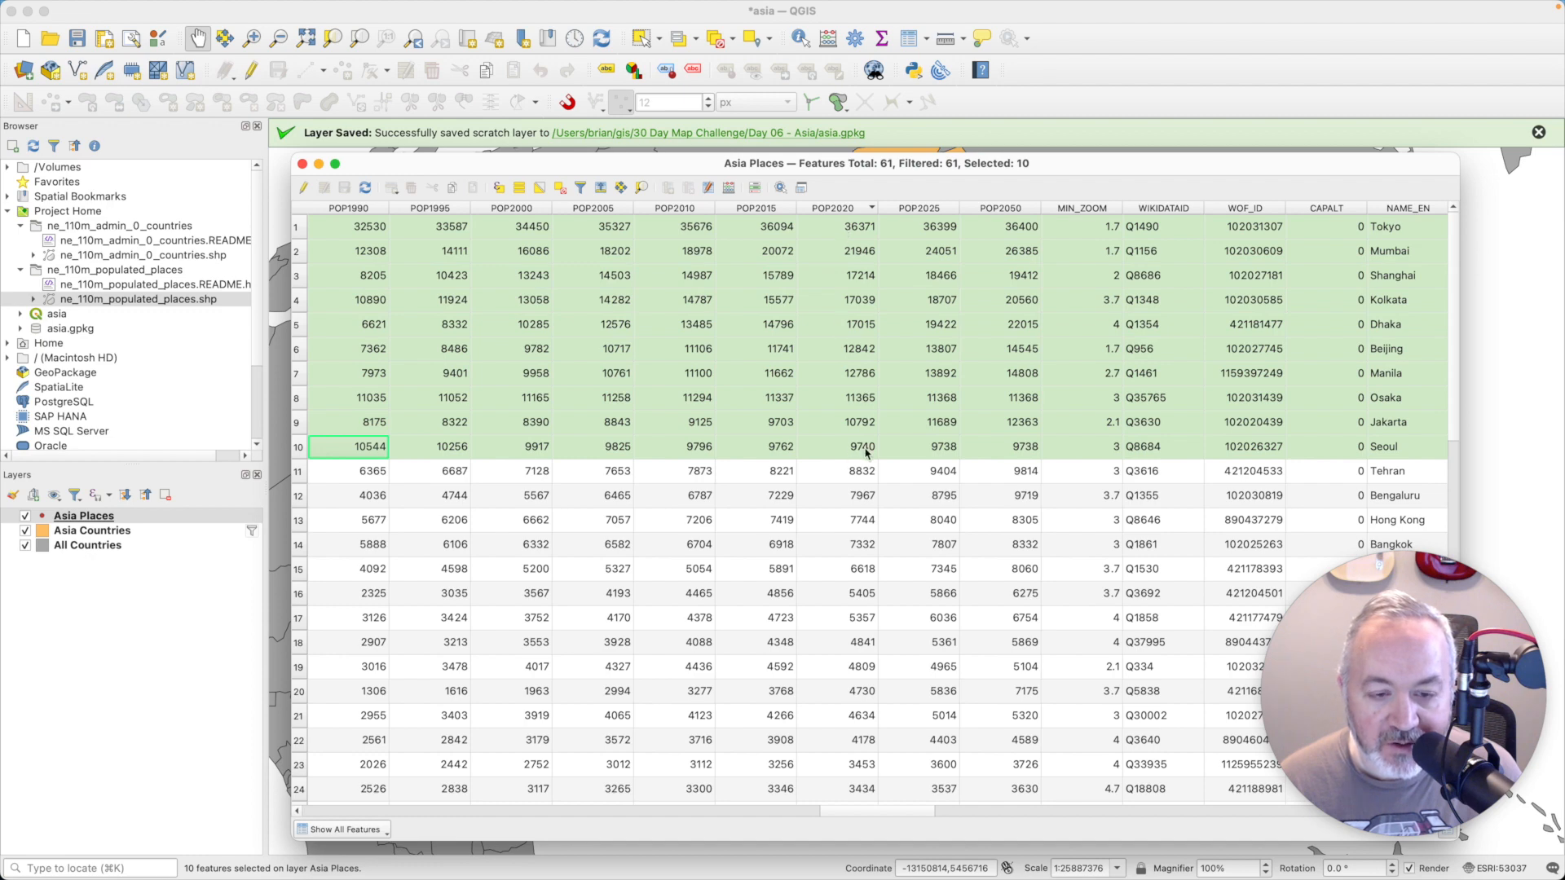
{"action": "left_click", "coordinate": [302, 165]}
- Filter the Asia Places layer with the expression "POP2020" > 9000, testing the query before applying it
{"action": "right_click", "coordinate": [203, 523]}
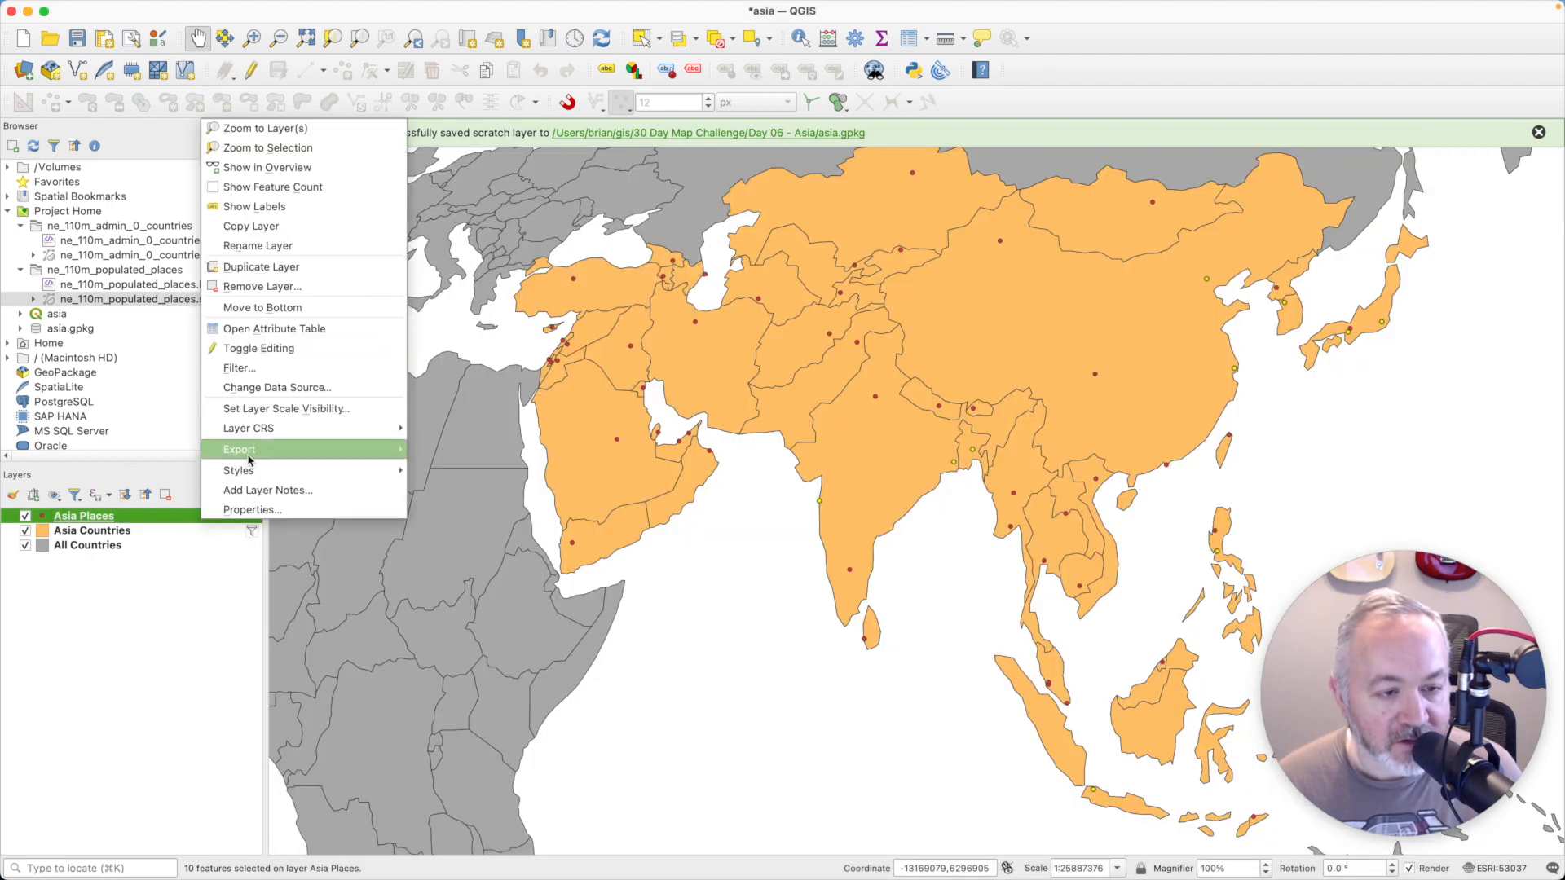
{"action": "left_click", "coordinate": [239, 367]}
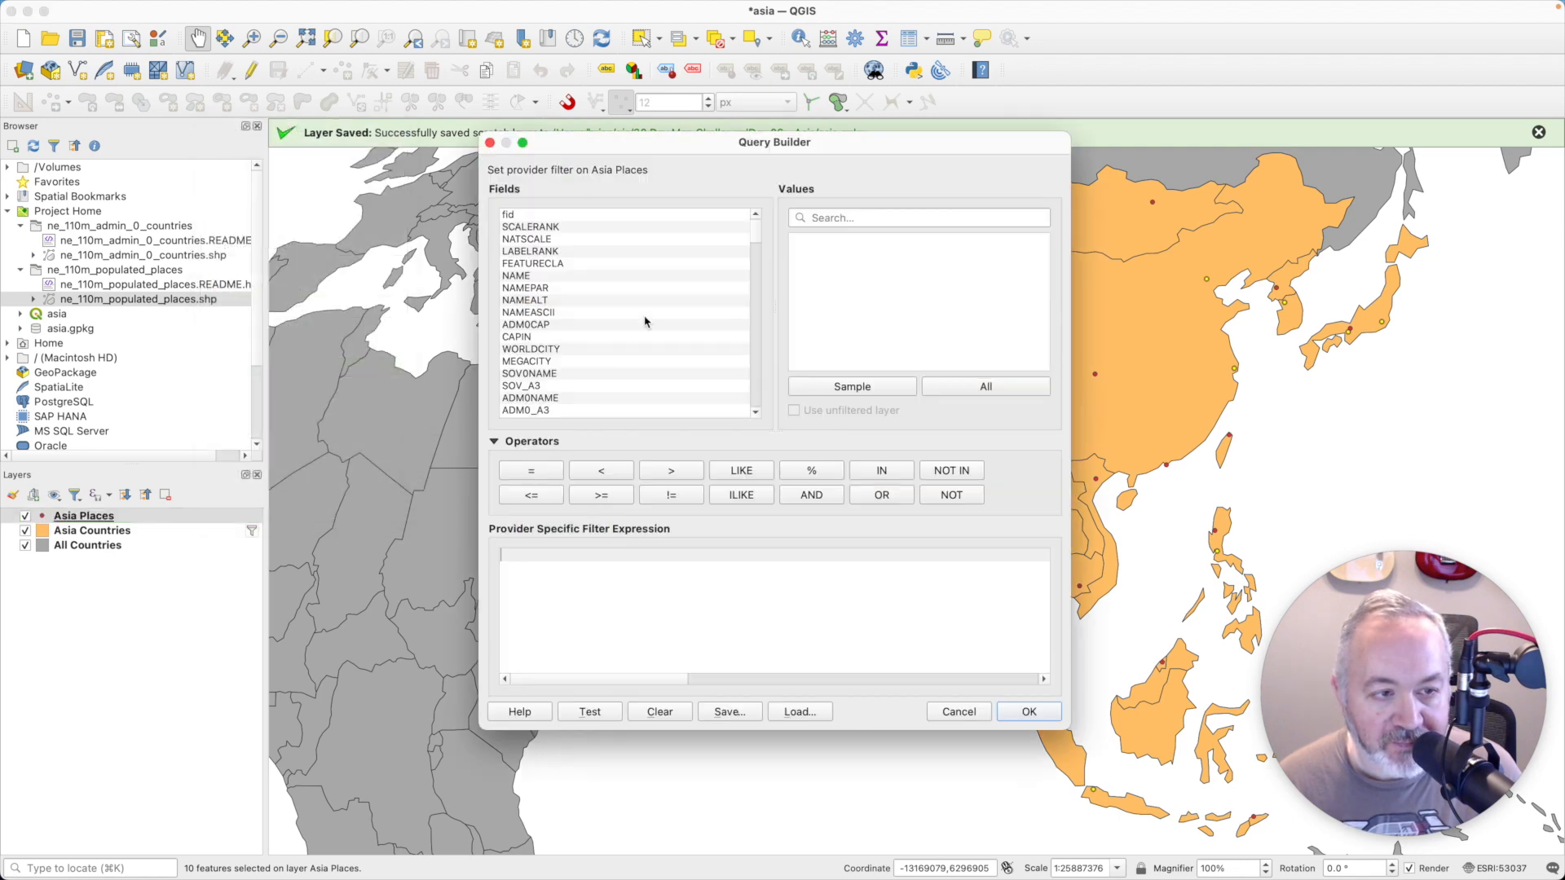
{"action": "left_click_drag", "start_coordinate": [758, 226], "coordinate": [752, 299]}
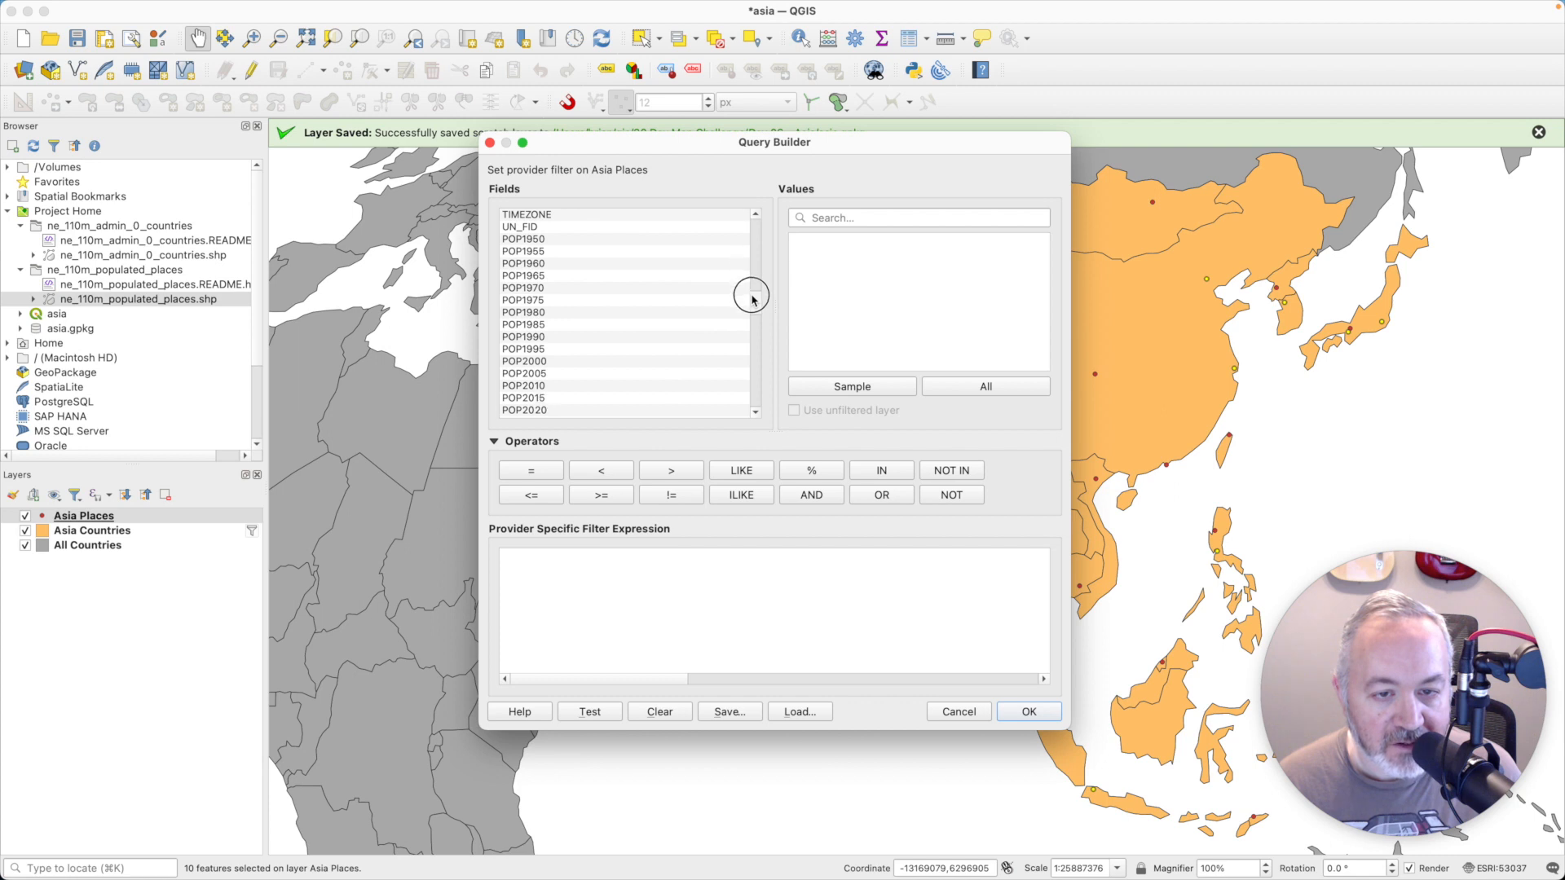
{"action": "double_click", "coordinate": [550, 410]}
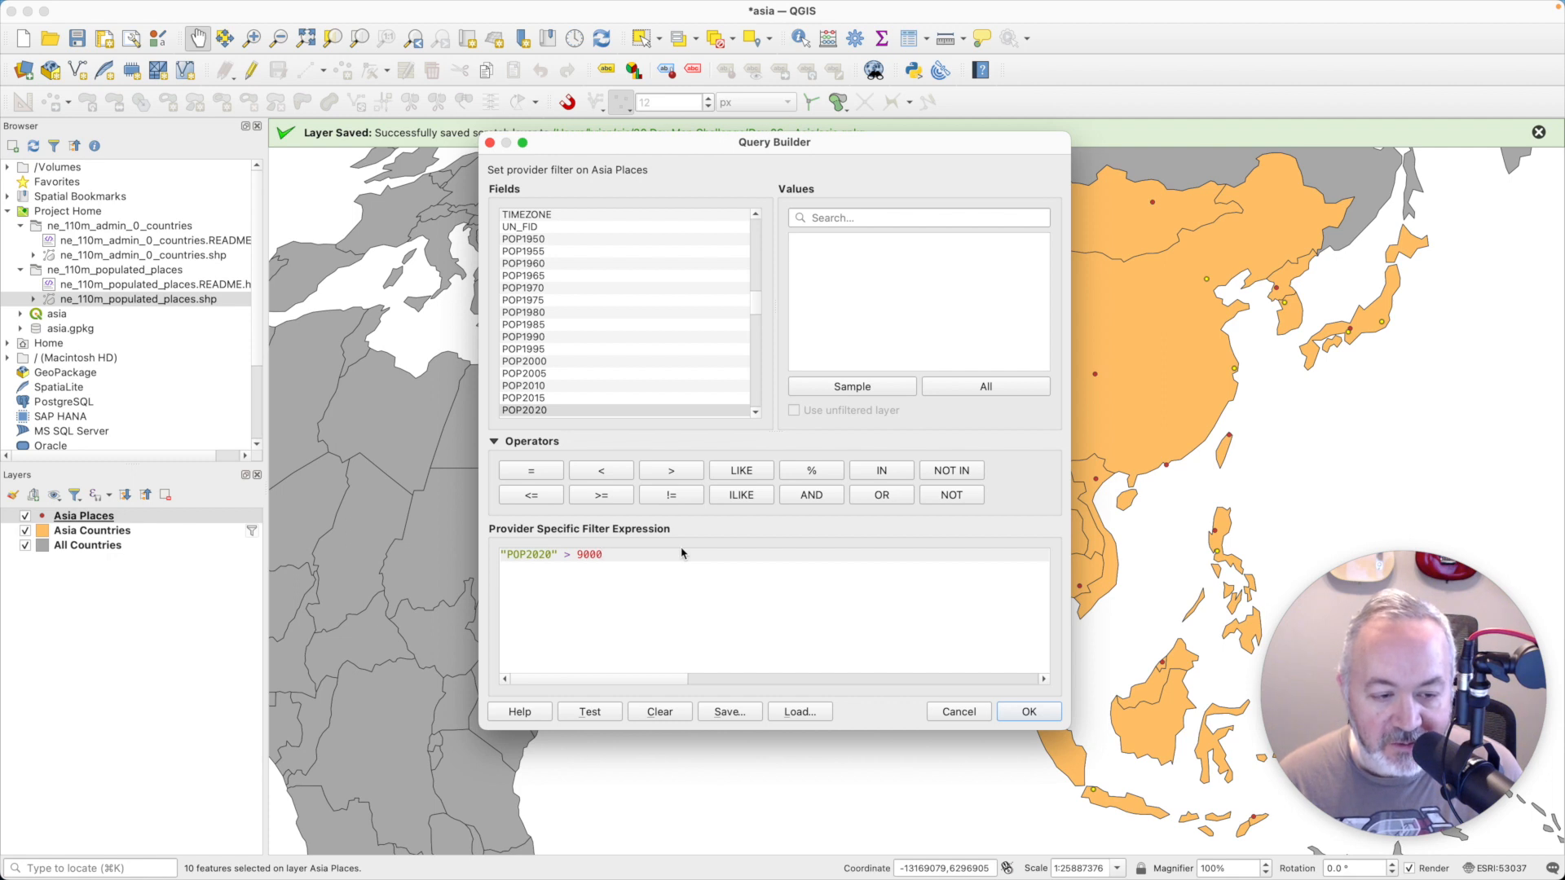
{"action": "left_click", "coordinate": [611, 711]}
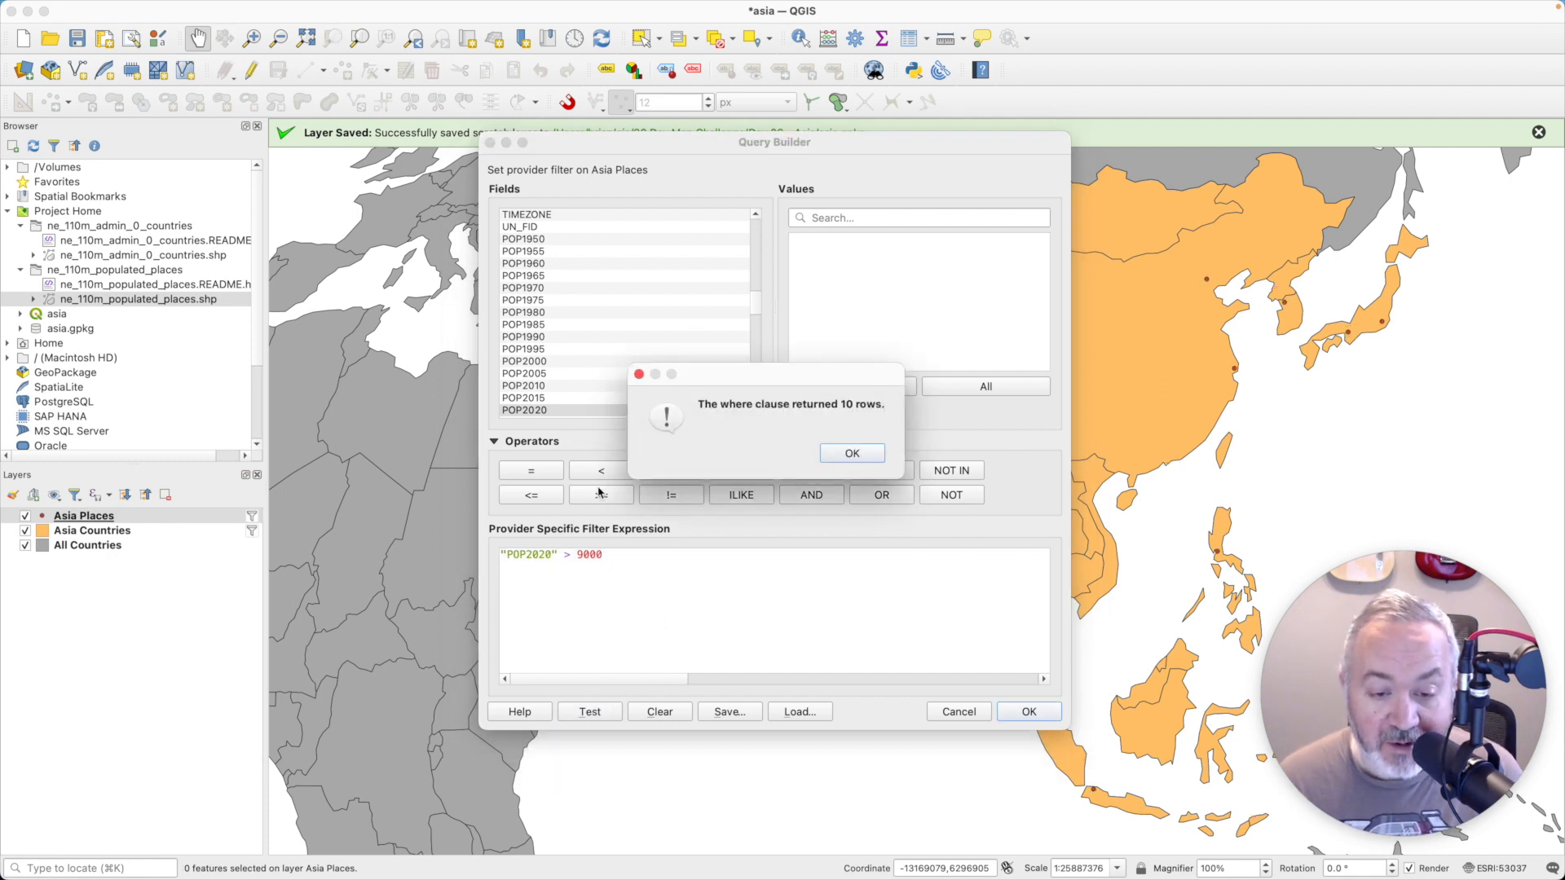
{"action": "left_click", "coordinate": [868, 455]}
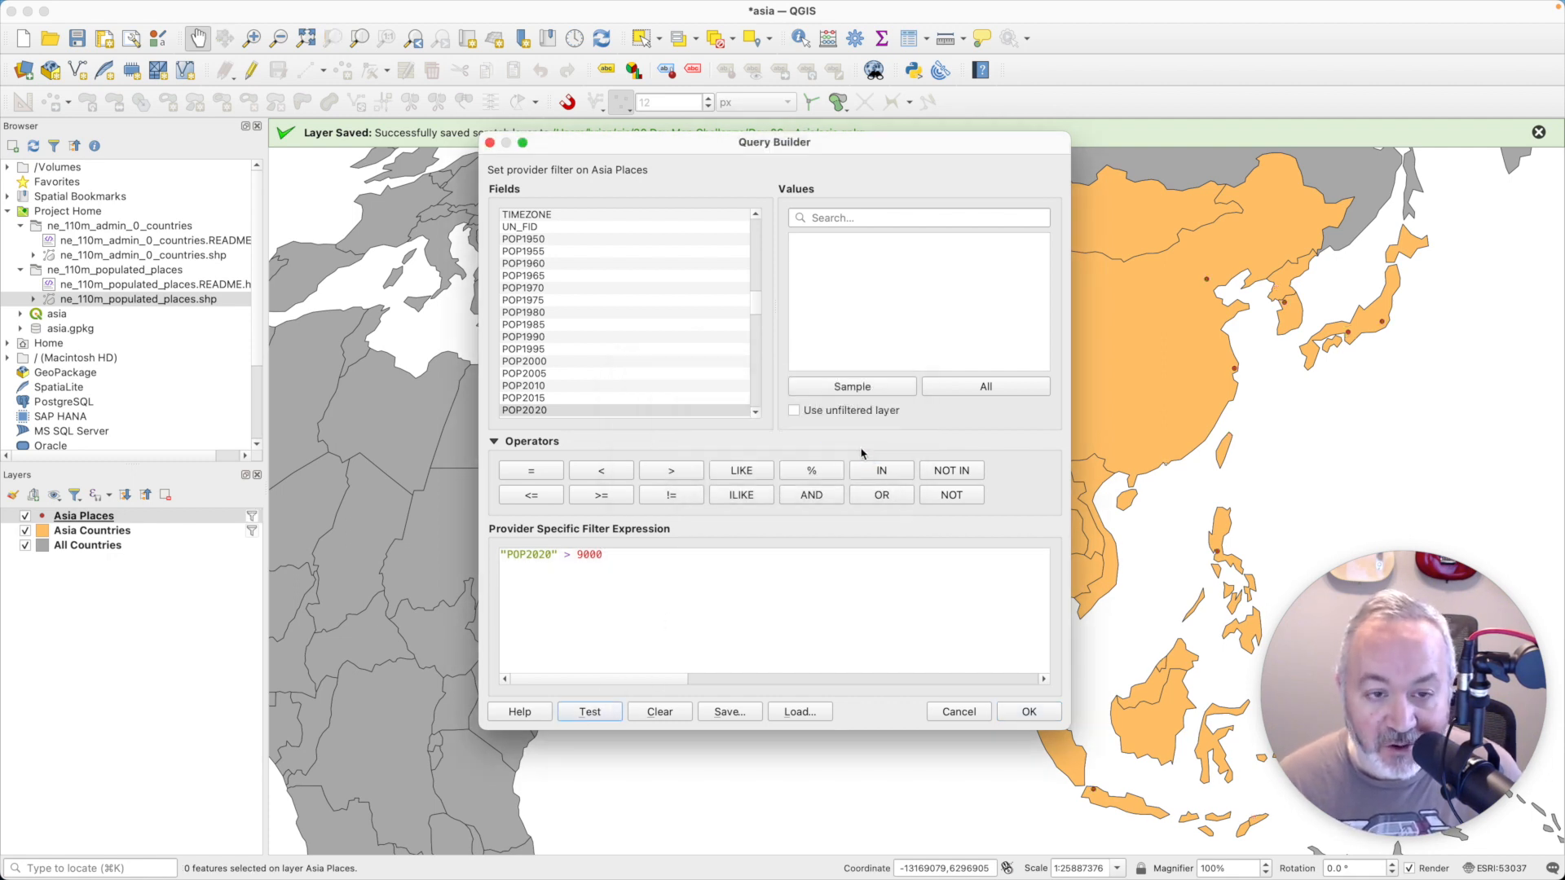
{"action": "left_click", "coordinate": [1031, 711]}
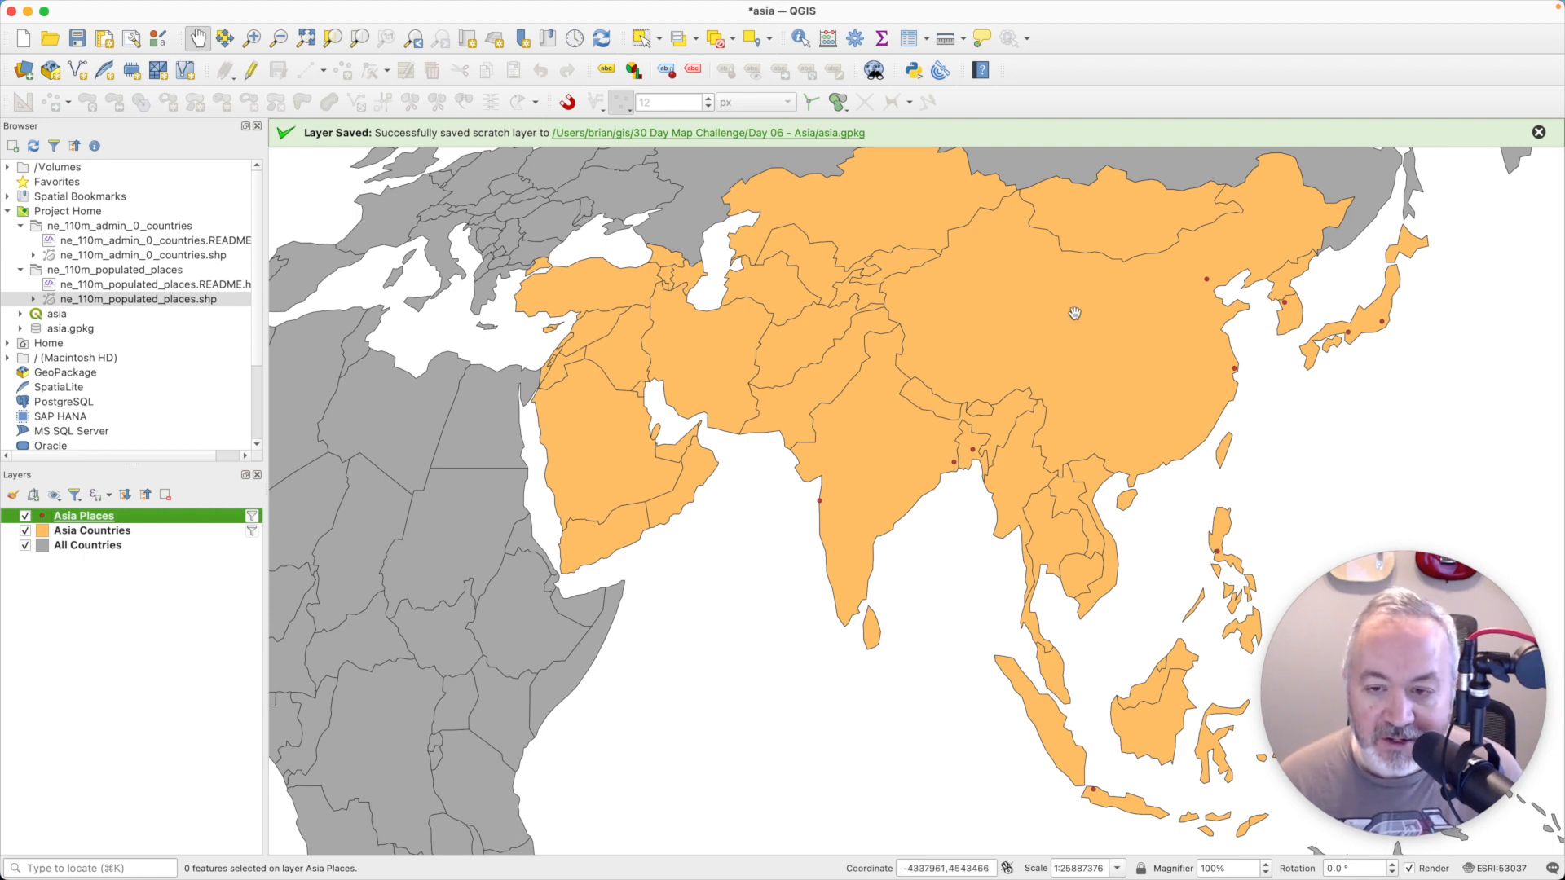
- Enable Single Labels in the Asia Places layer properties, using the NAME field as the label value
{"action": "right_click", "coordinate": [160, 517]}
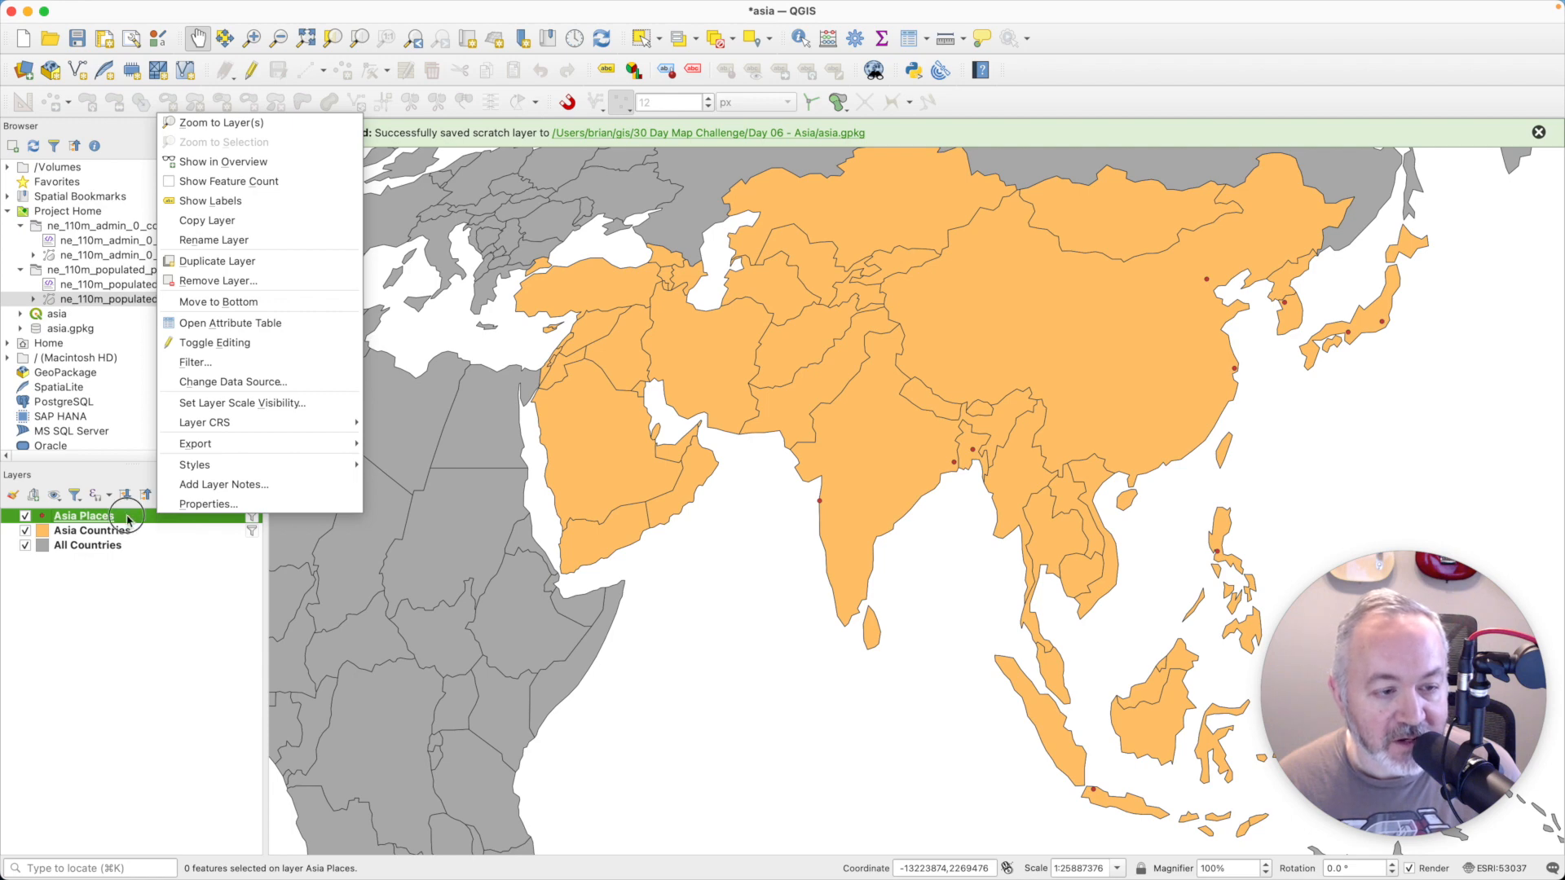
{"action": "left_click", "coordinate": [127, 519]}
{"action": "double_click", "coordinate": [129, 519]}
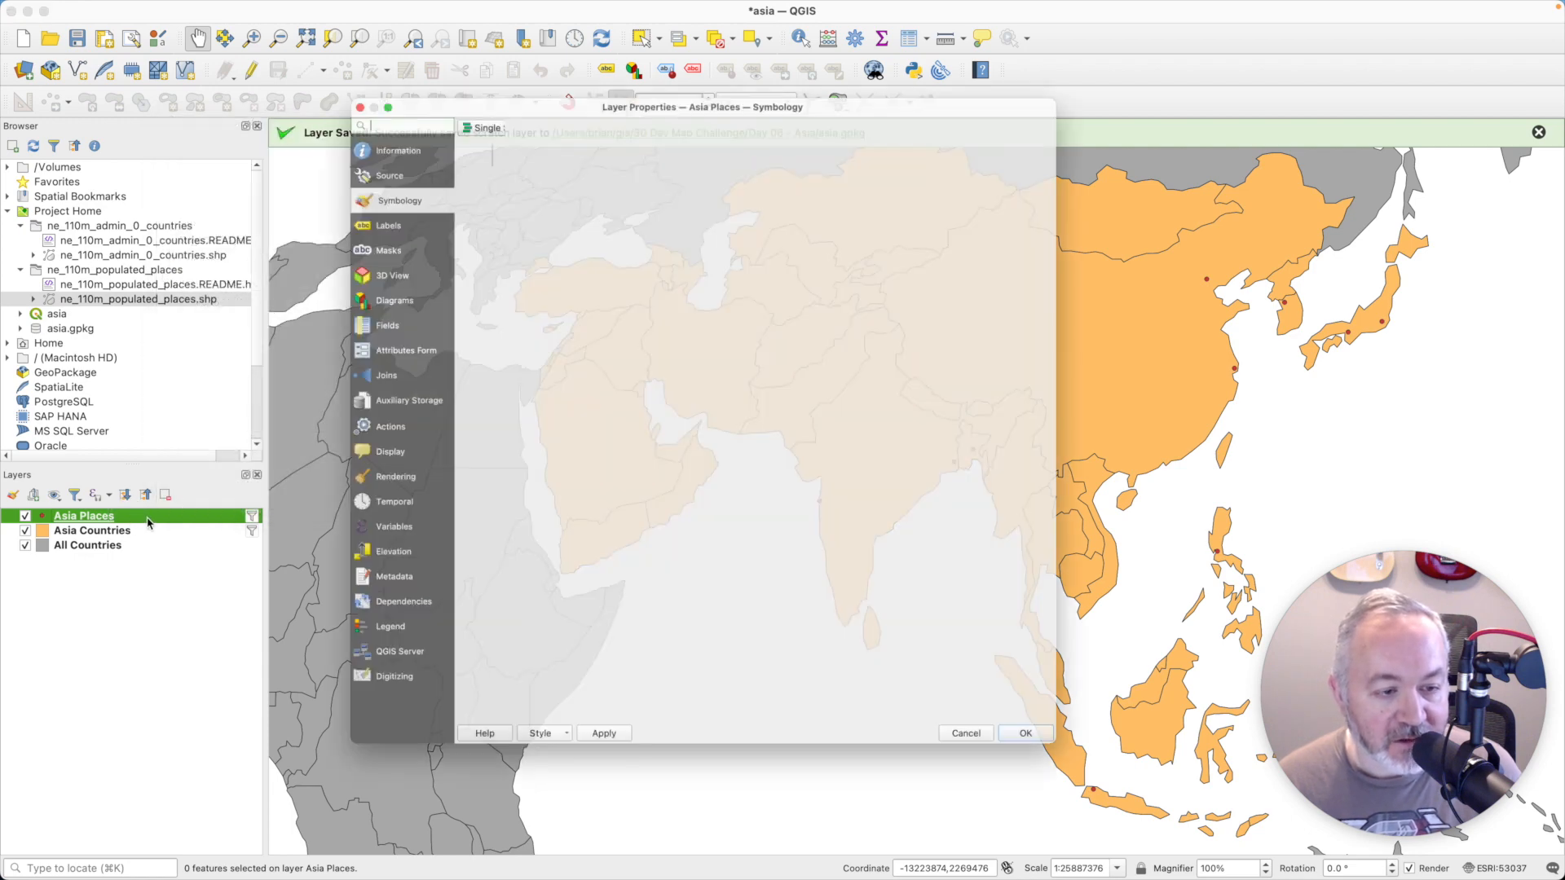
{"action": "left_click", "coordinate": [341, 189]}
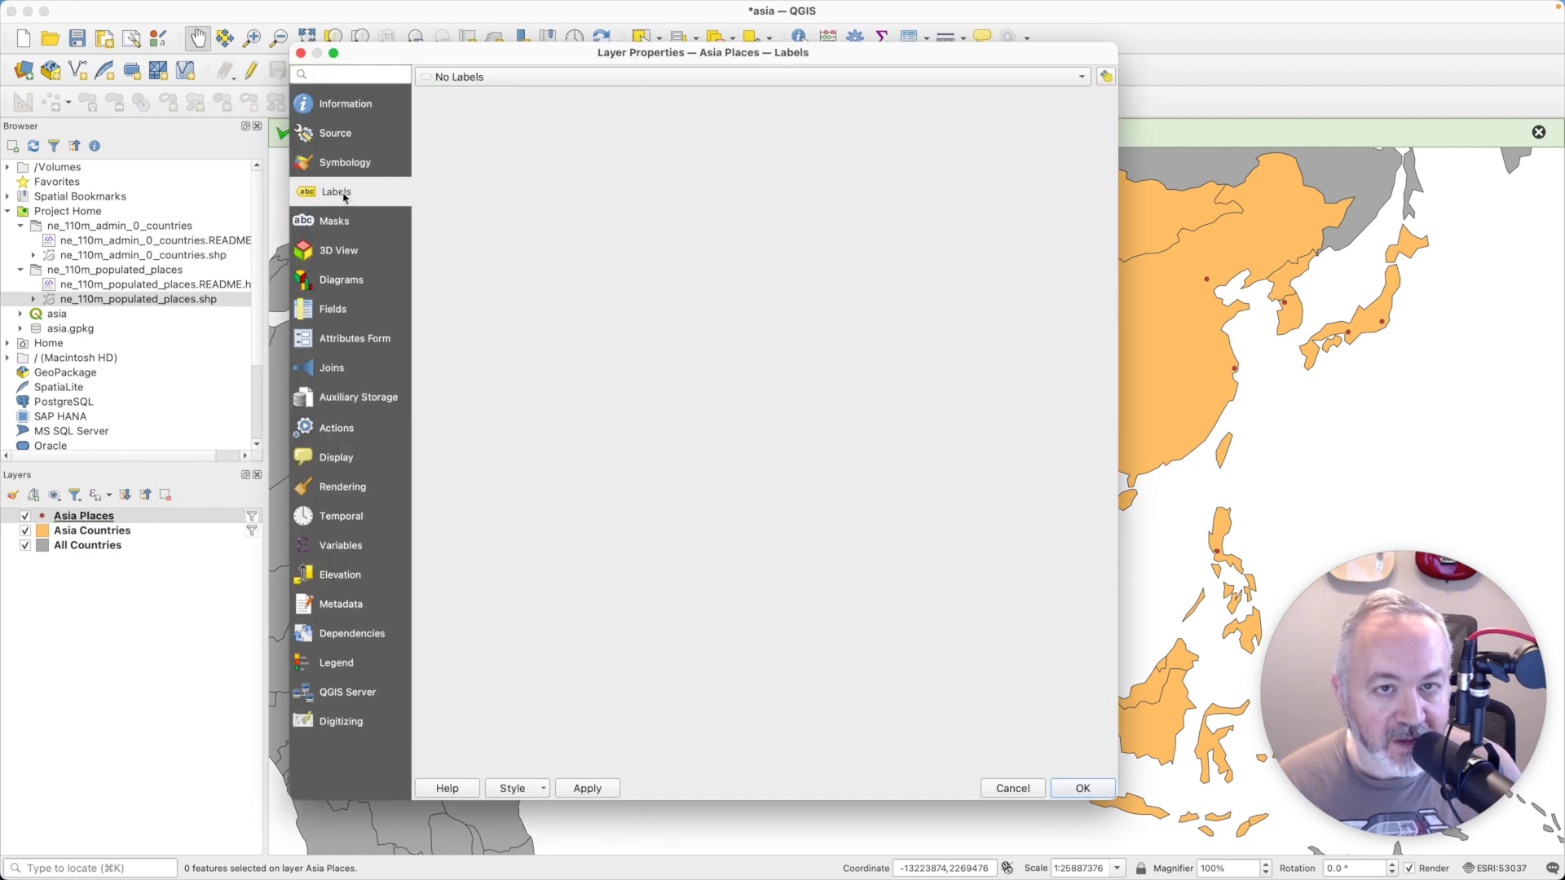
{"action": "left_click", "coordinate": [513, 78]}
{"action": "left_click", "coordinate": [615, 114]}
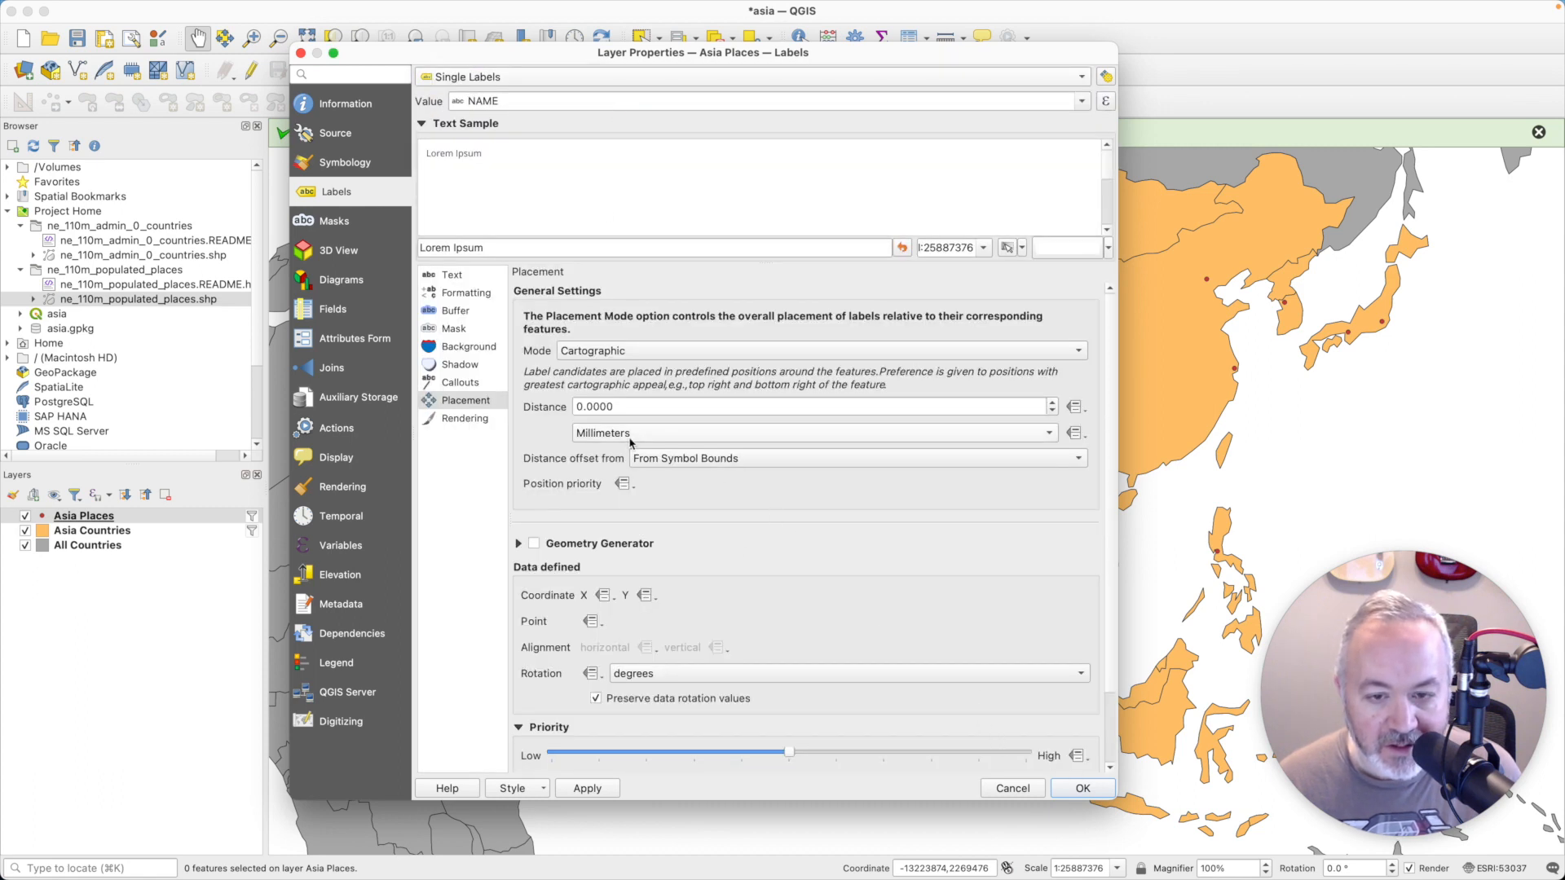
- Set the Asia Places label placement mode to Around Point with a distance of 4 millimeters and apply it
{"action": "left_click", "coordinate": [718, 357]}
{"action": "left_click", "coordinate": [658, 374]}
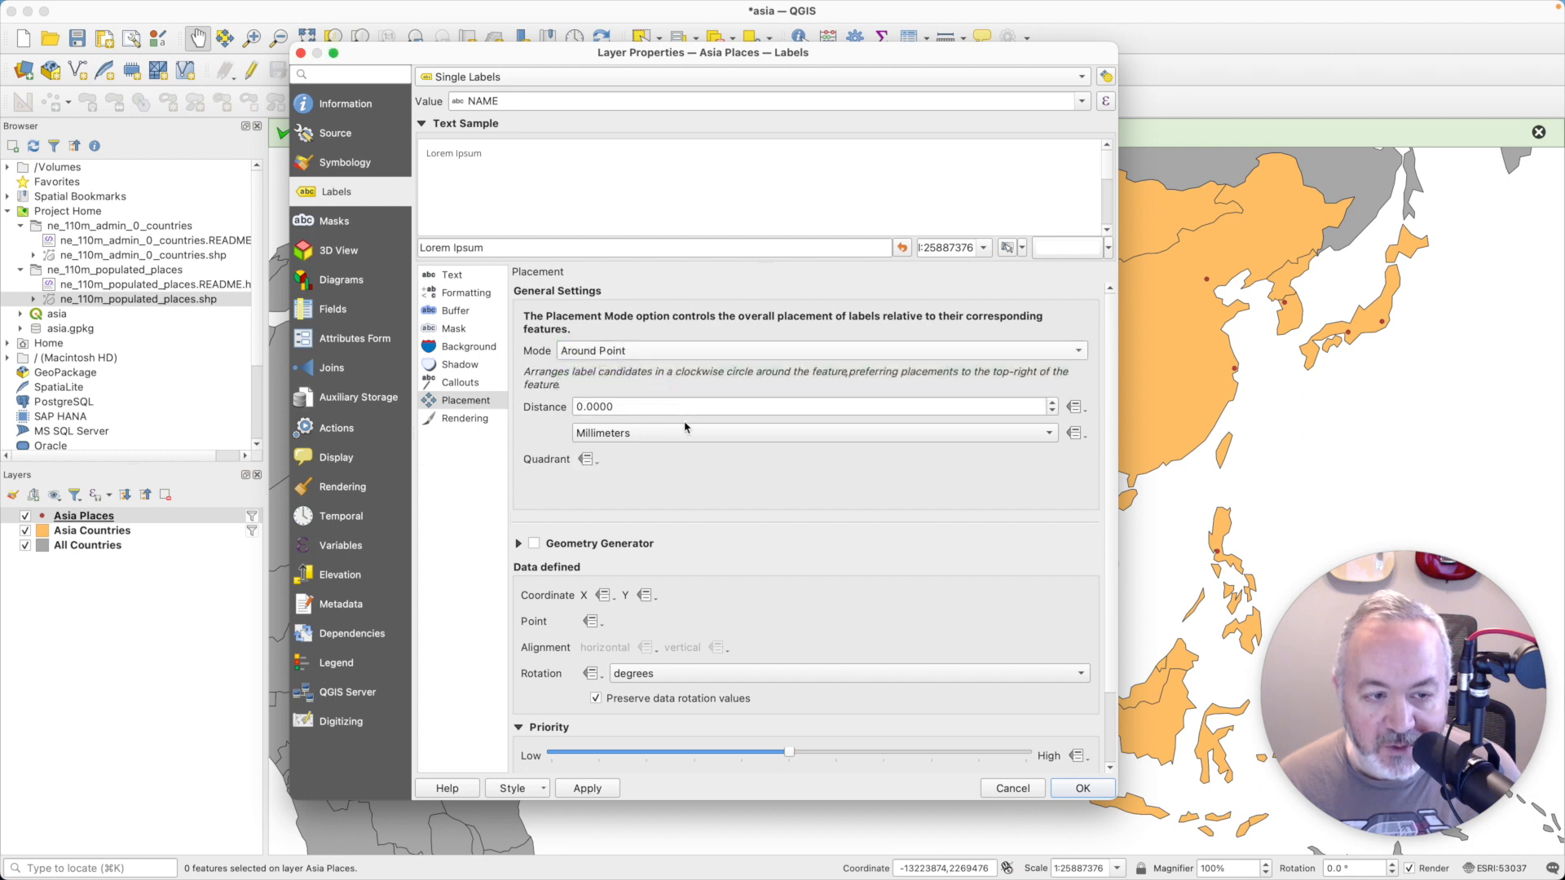
{"action": "left_click_drag", "start_coordinate": [650, 409], "coordinate": [504, 402]}
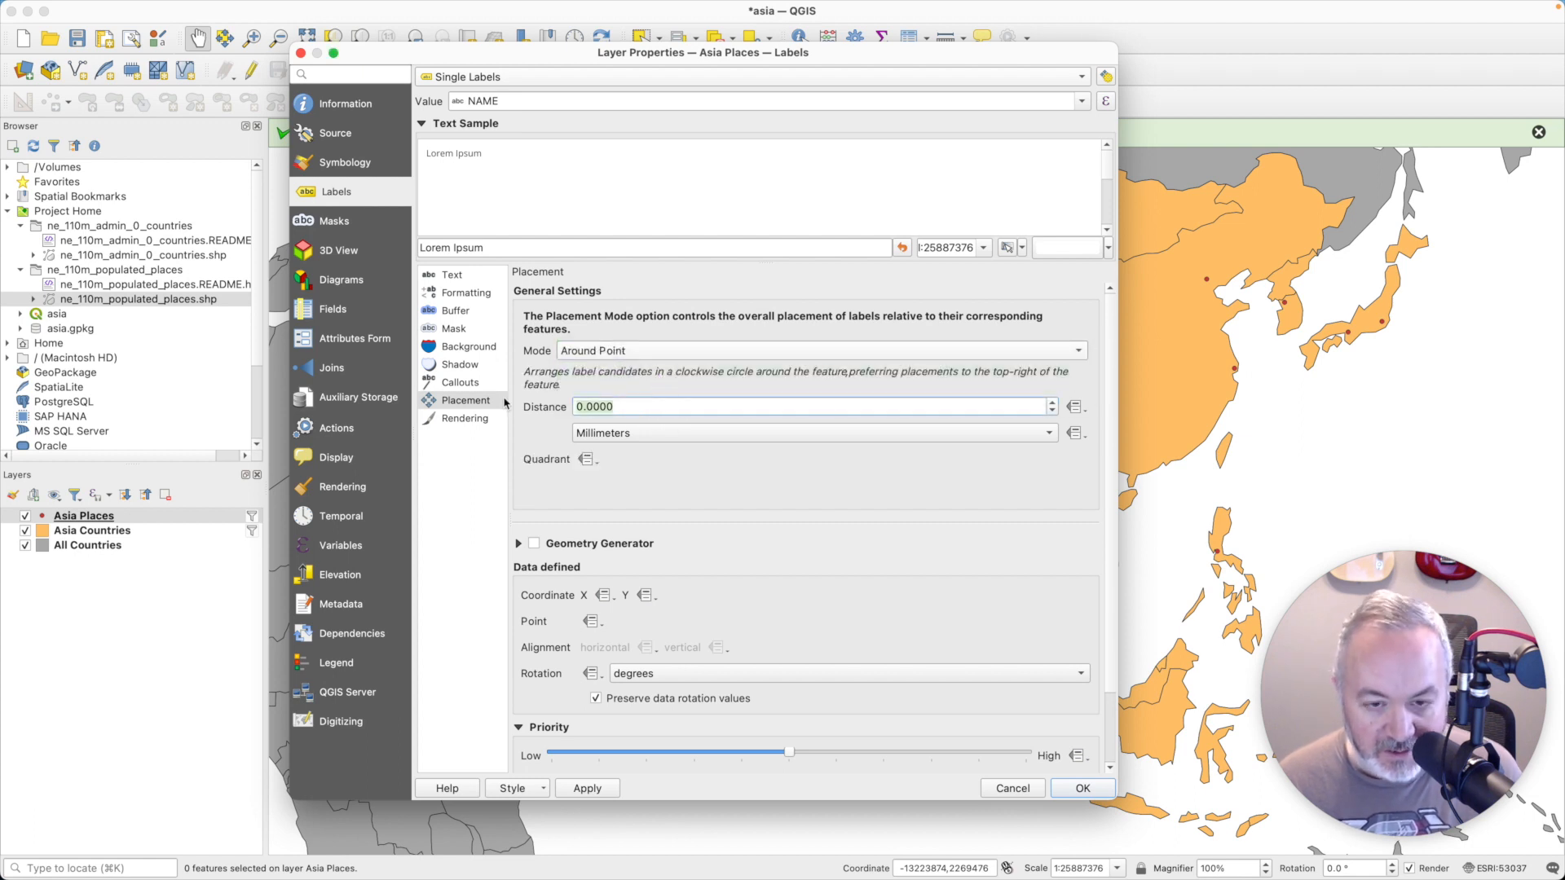
{"action": "type", "text": "4"}
{"action": "left_click", "coordinate": [1092, 788]}
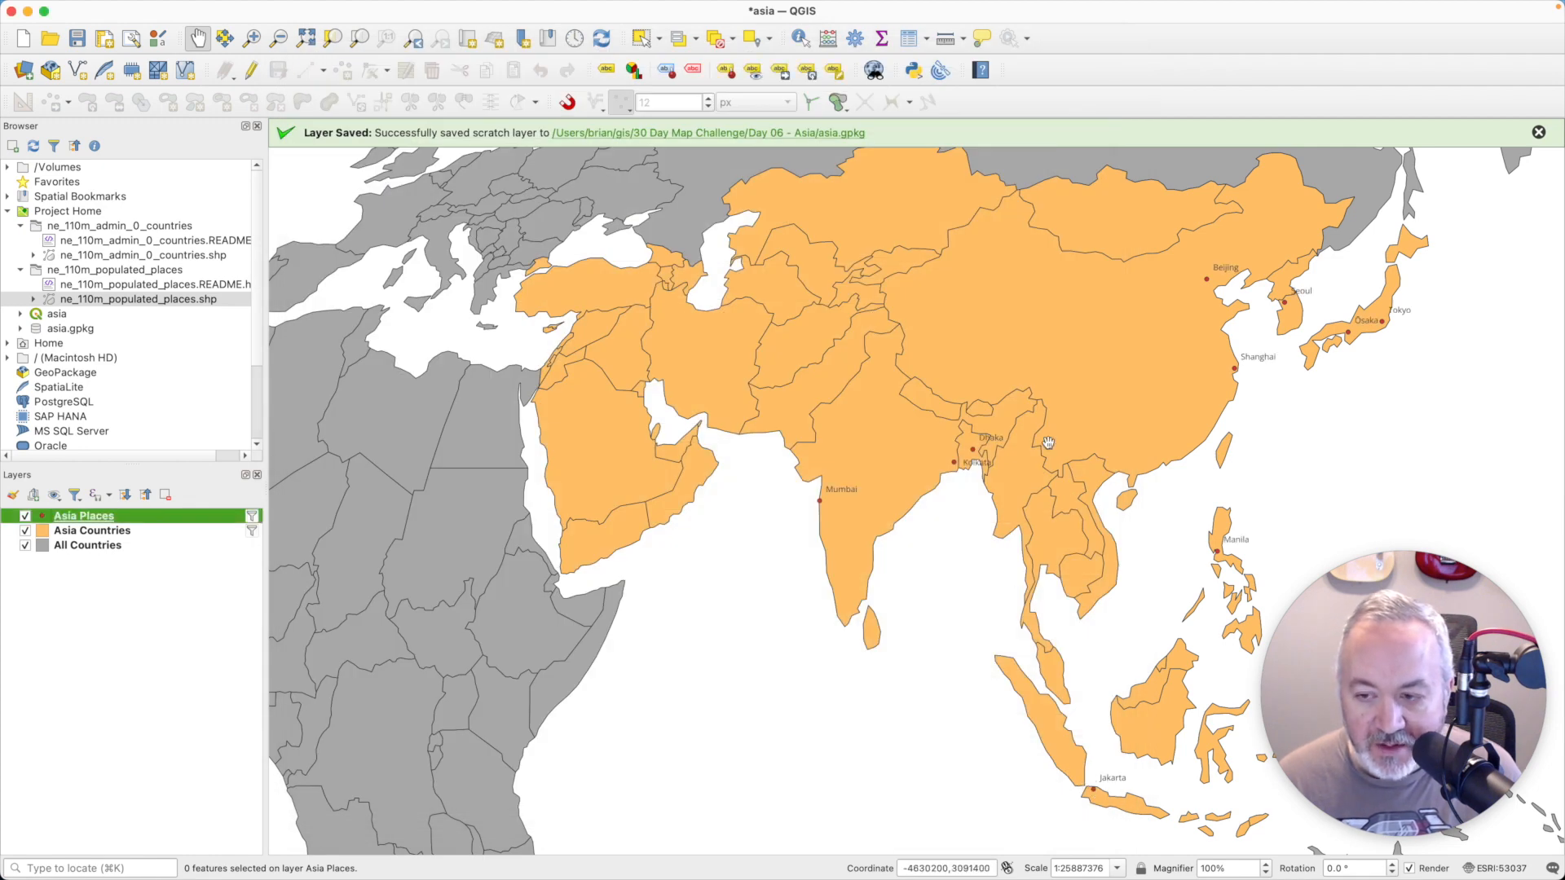
- Zoom the map to the extent of the Asia Countries layer
{"action": "left_click_drag", "start_coordinate": [1101, 419], "coordinate": [855, 454]}
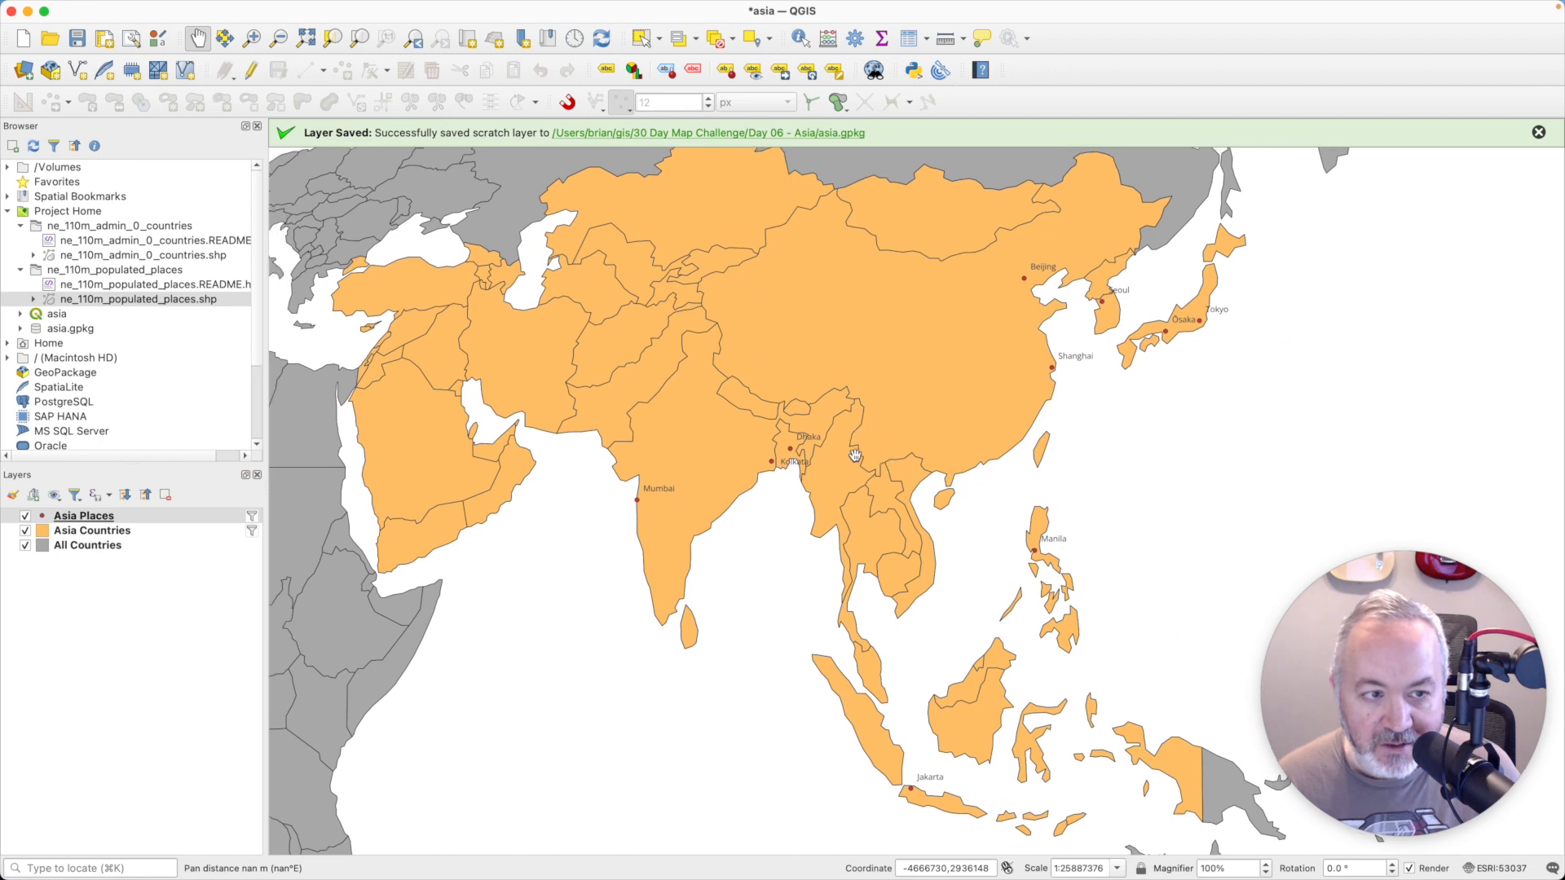
{"action": "right_click", "coordinate": [128, 531]}
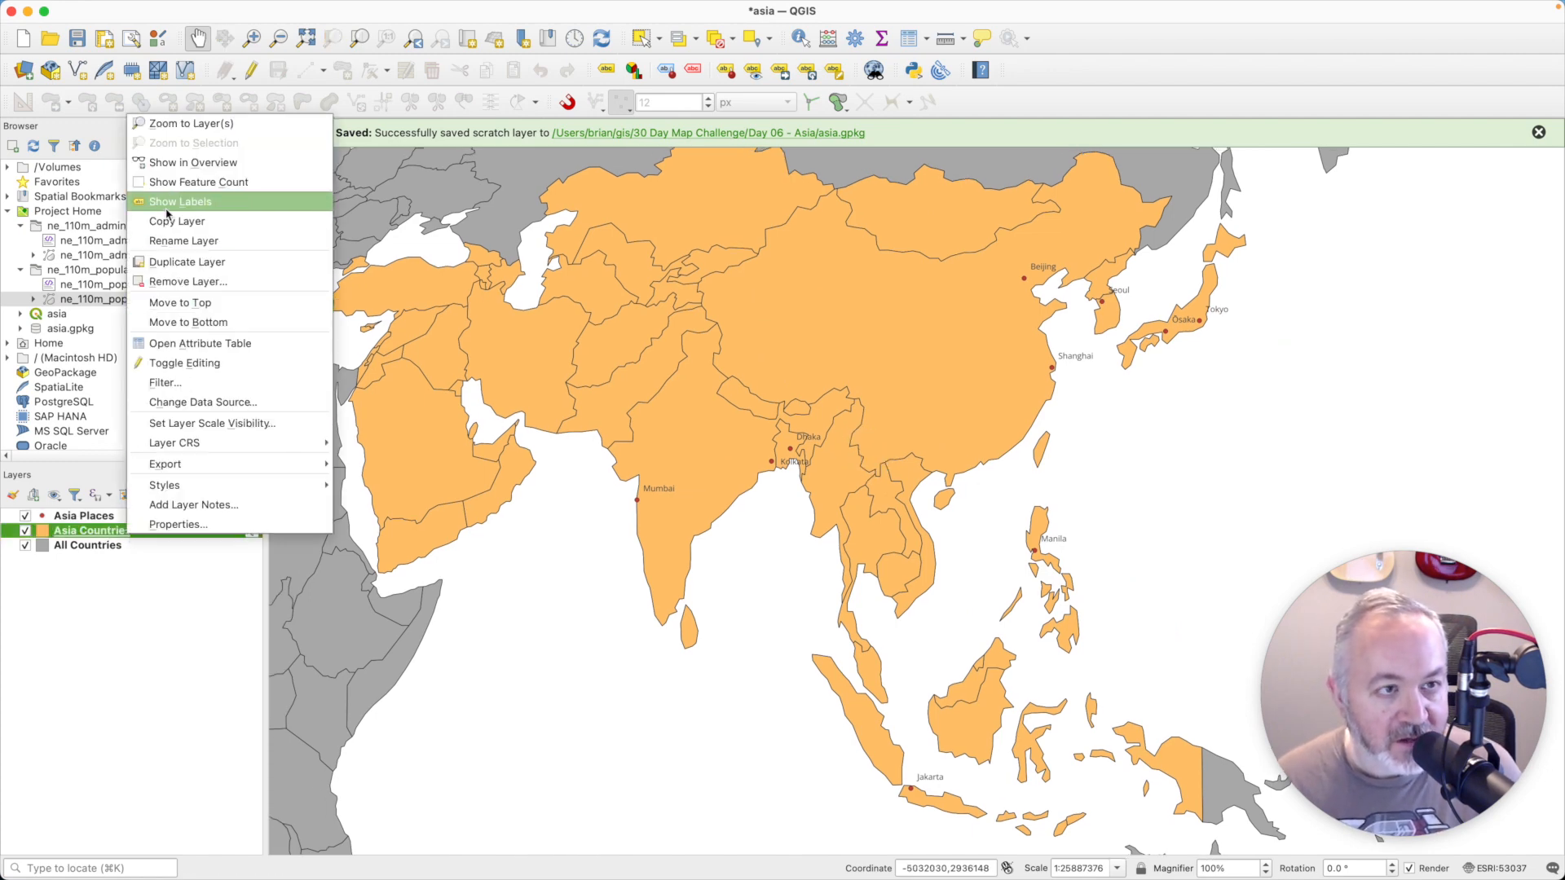
{"action": "left_click", "coordinate": [168, 124]}
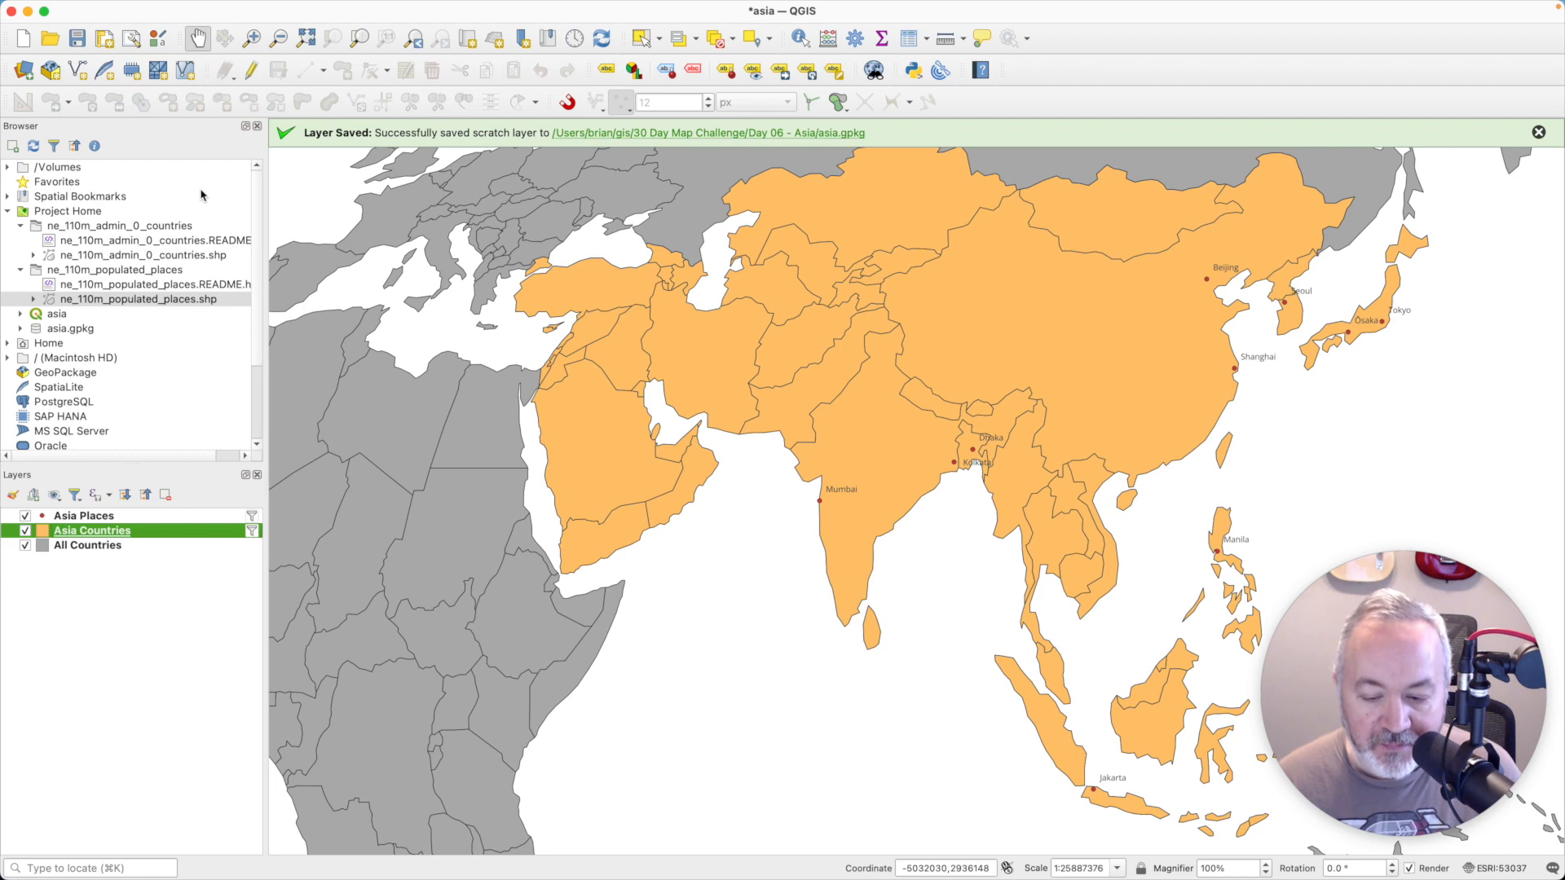
- Turn on the text buffer for the Asia Places labels and apply the change
{"action": "left_click", "coordinate": [144, 516]}
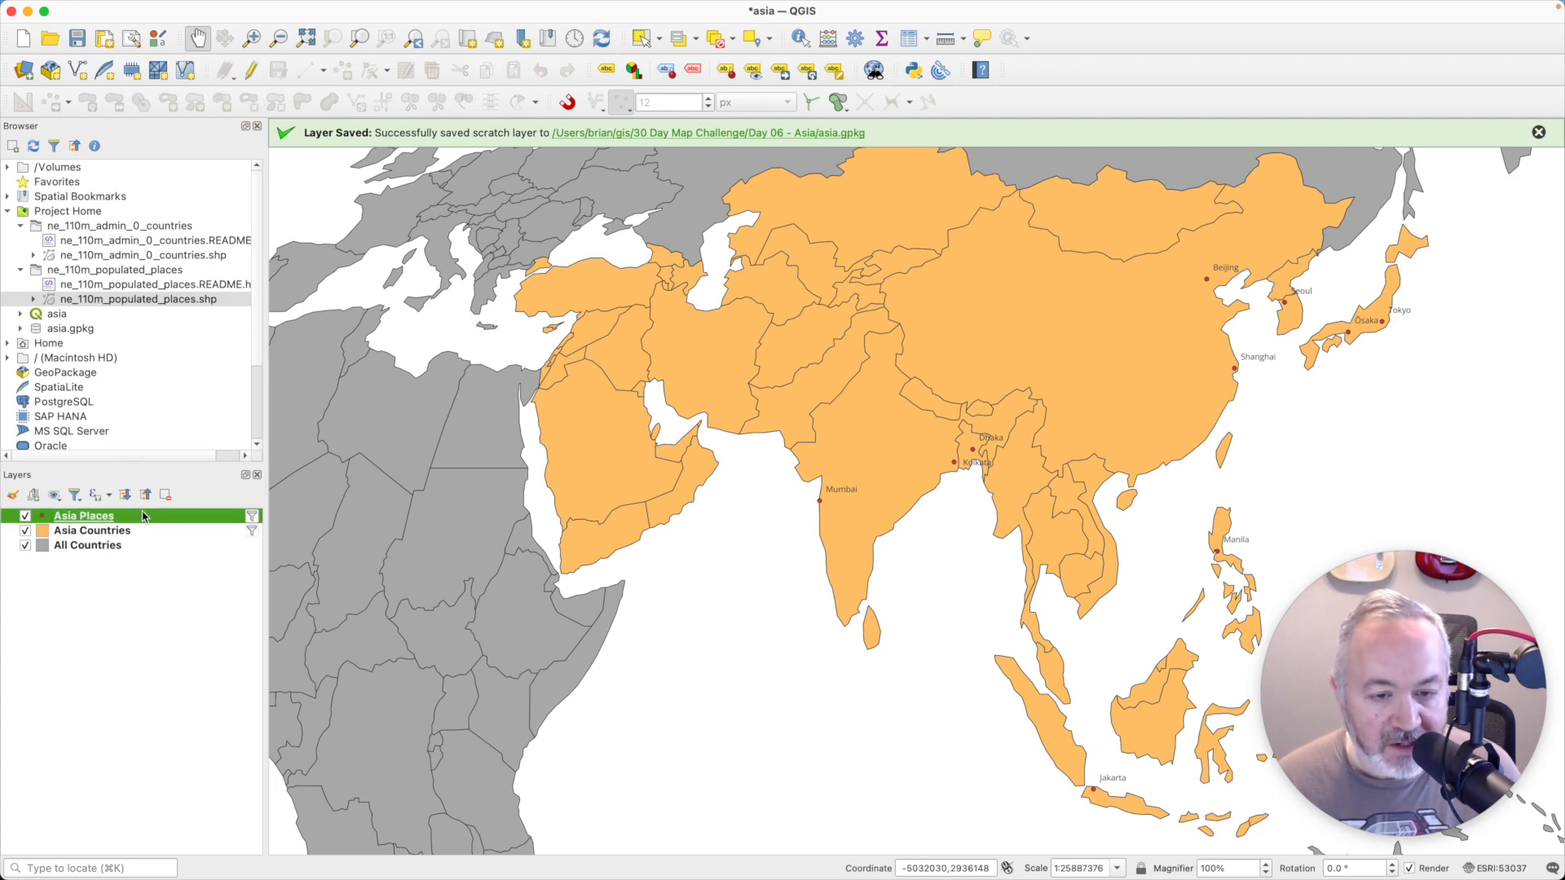
{"action": "double_click", "coordinate": [142, 518]}
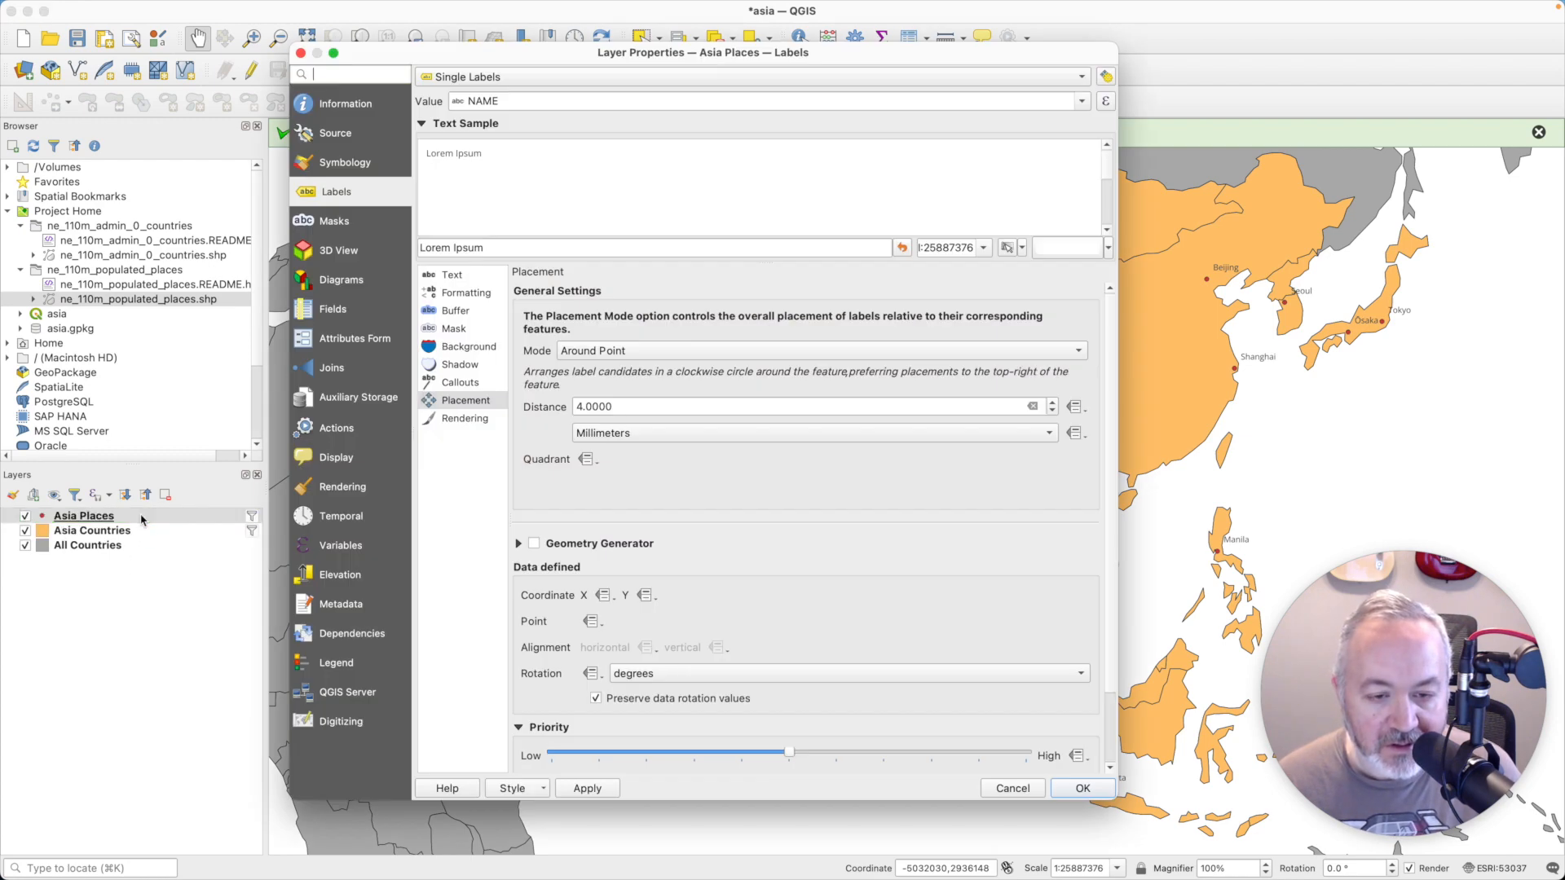
{"action": "left_click", "coordinate": [462, 315]}
{"action": "left_click", "coordinate": [521, 295]}
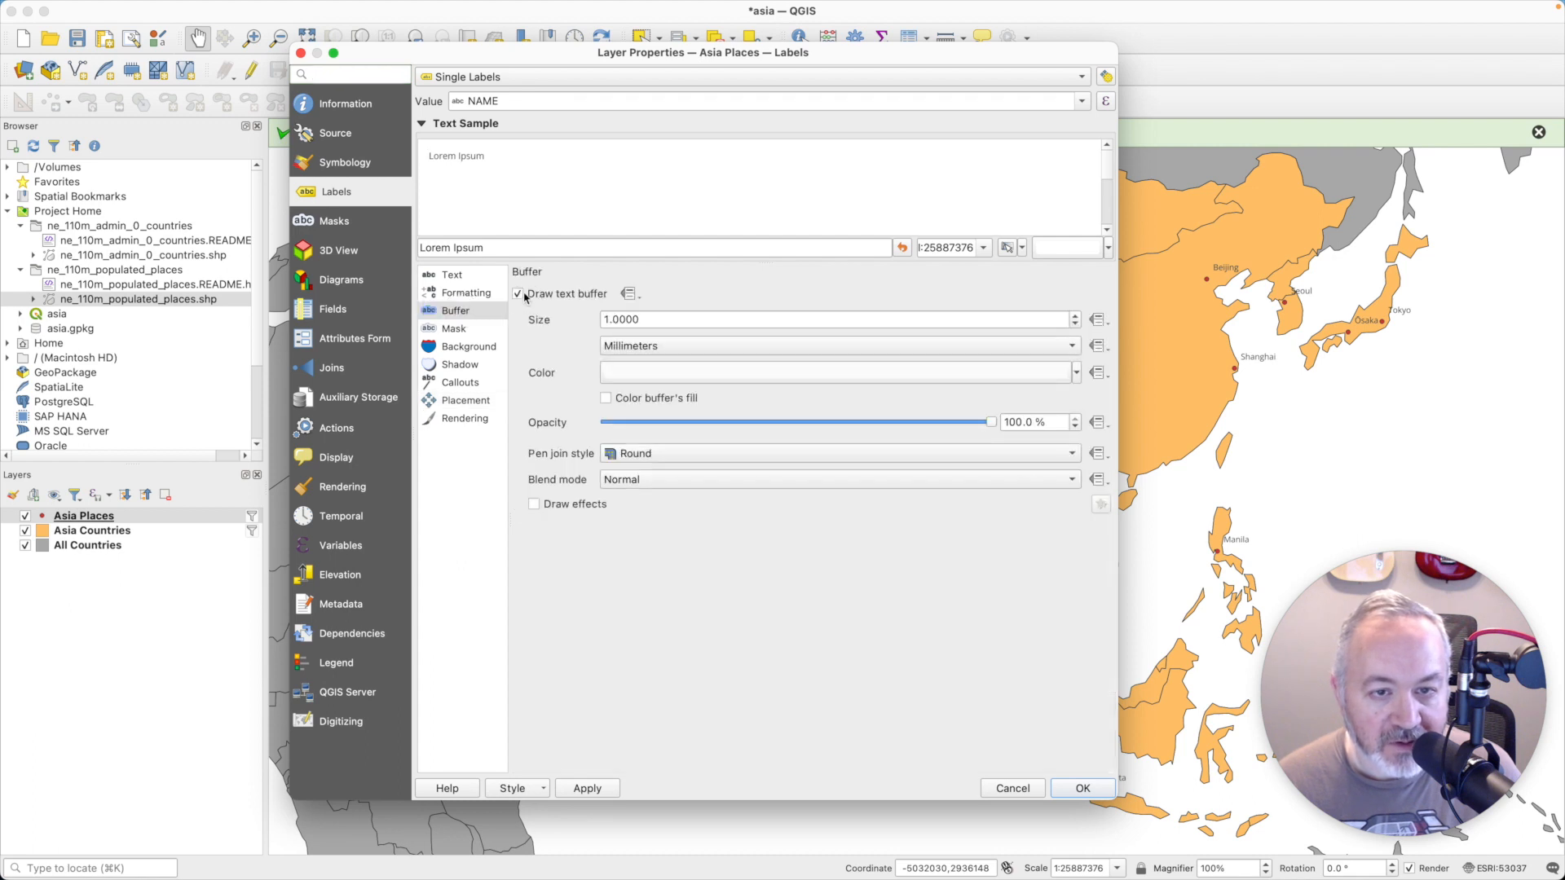
{"action": "left_click", "coordinate": [589, 789]}
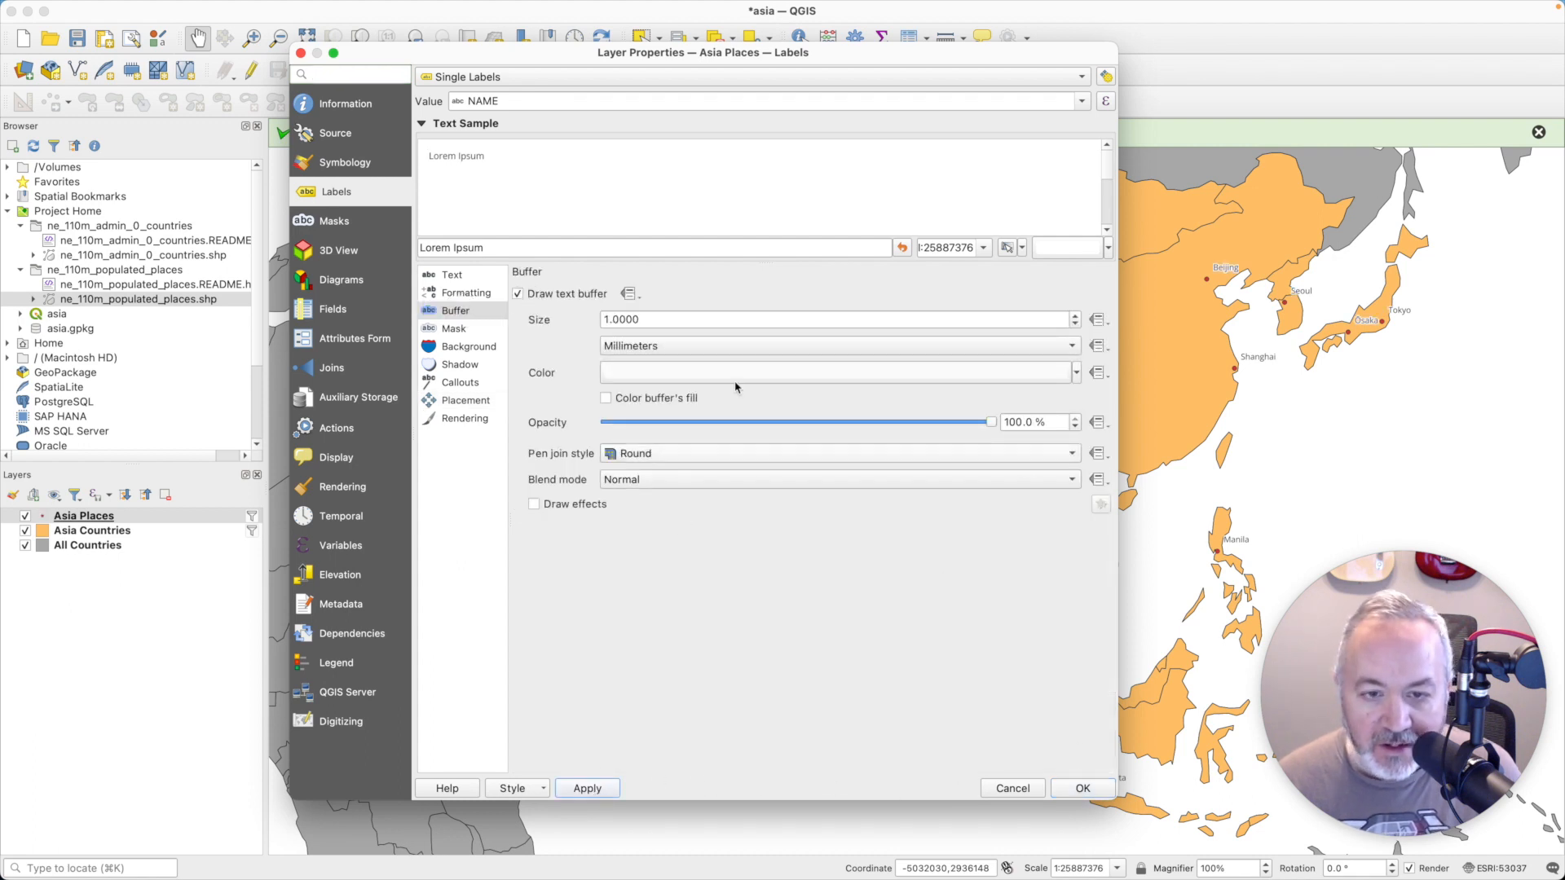
- Set the font style of the Asia Places labels to SemiBold and apply it
{"action": "left_click", "coordinate": [451, 275]}
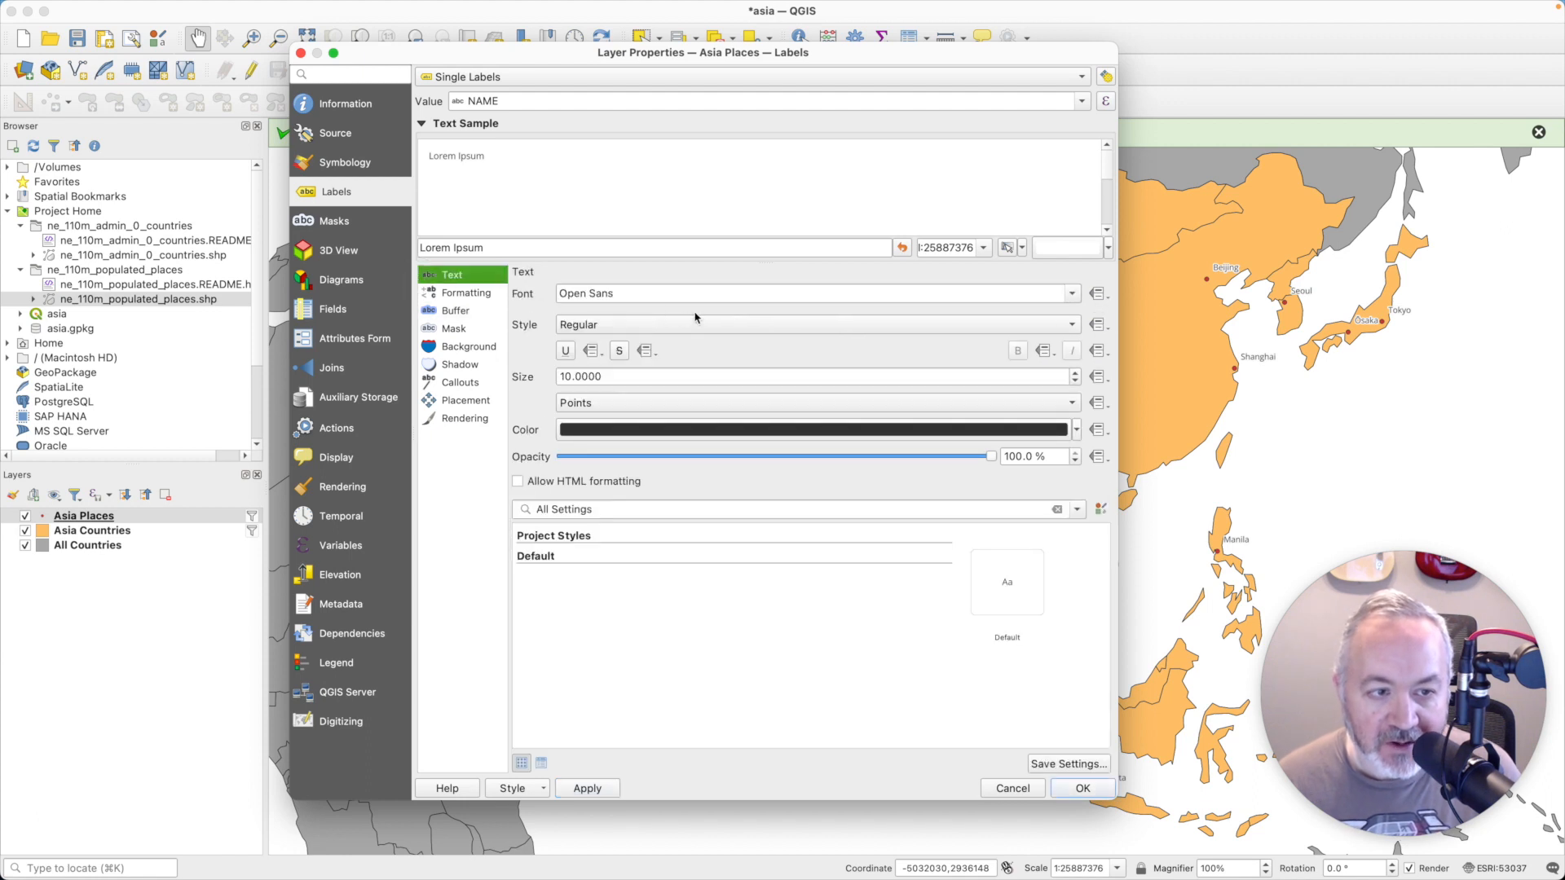
{"action": "left_click", "coordinate": [751, 324]}
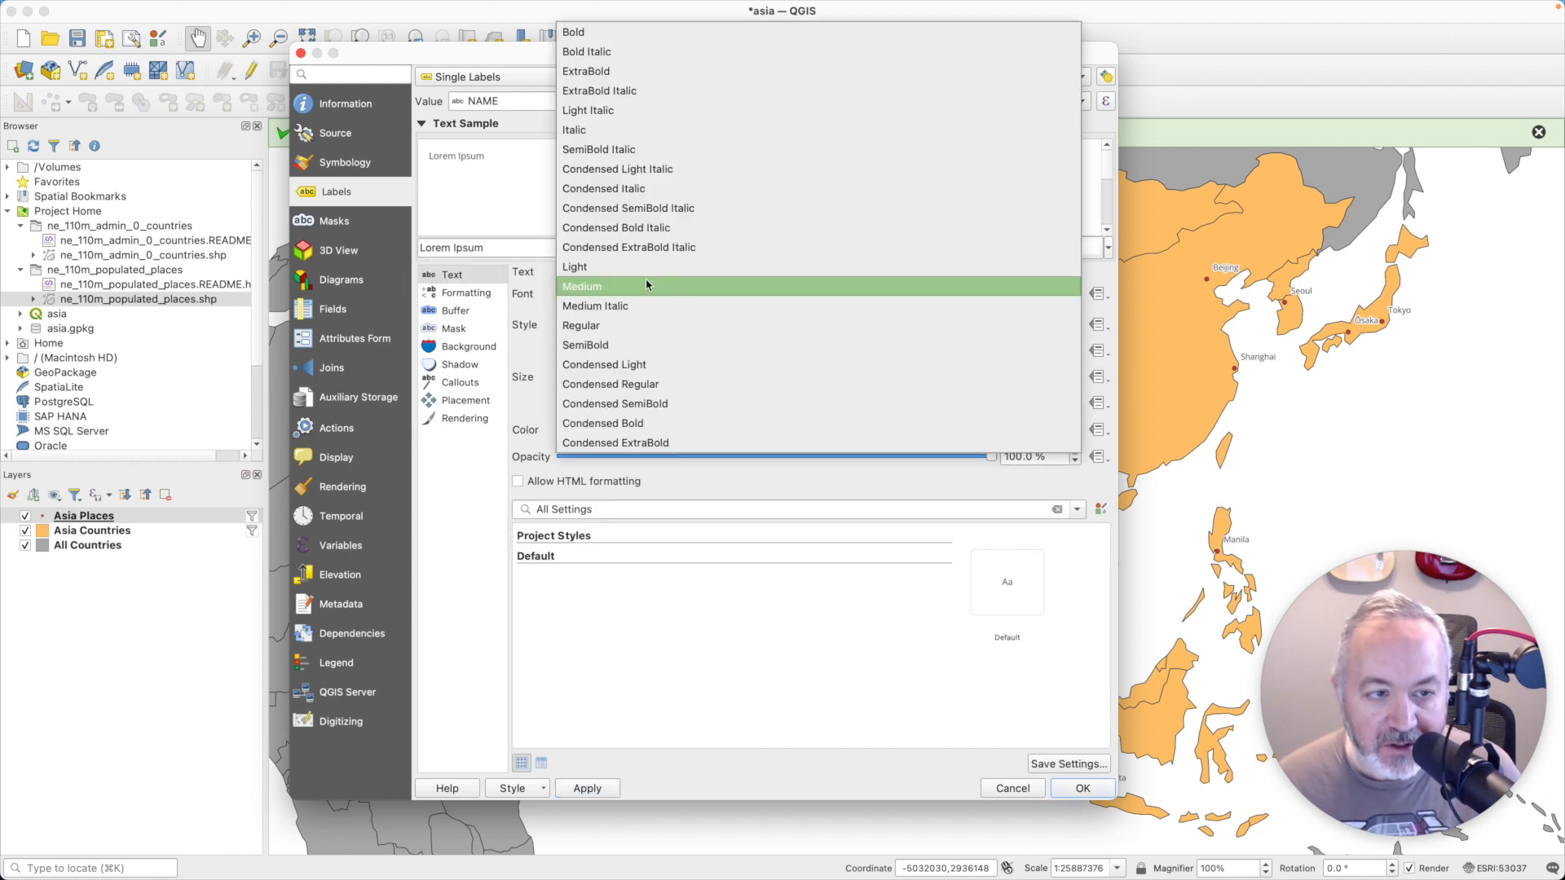
{"action": "left_click", "coordinate": [623, 343]}
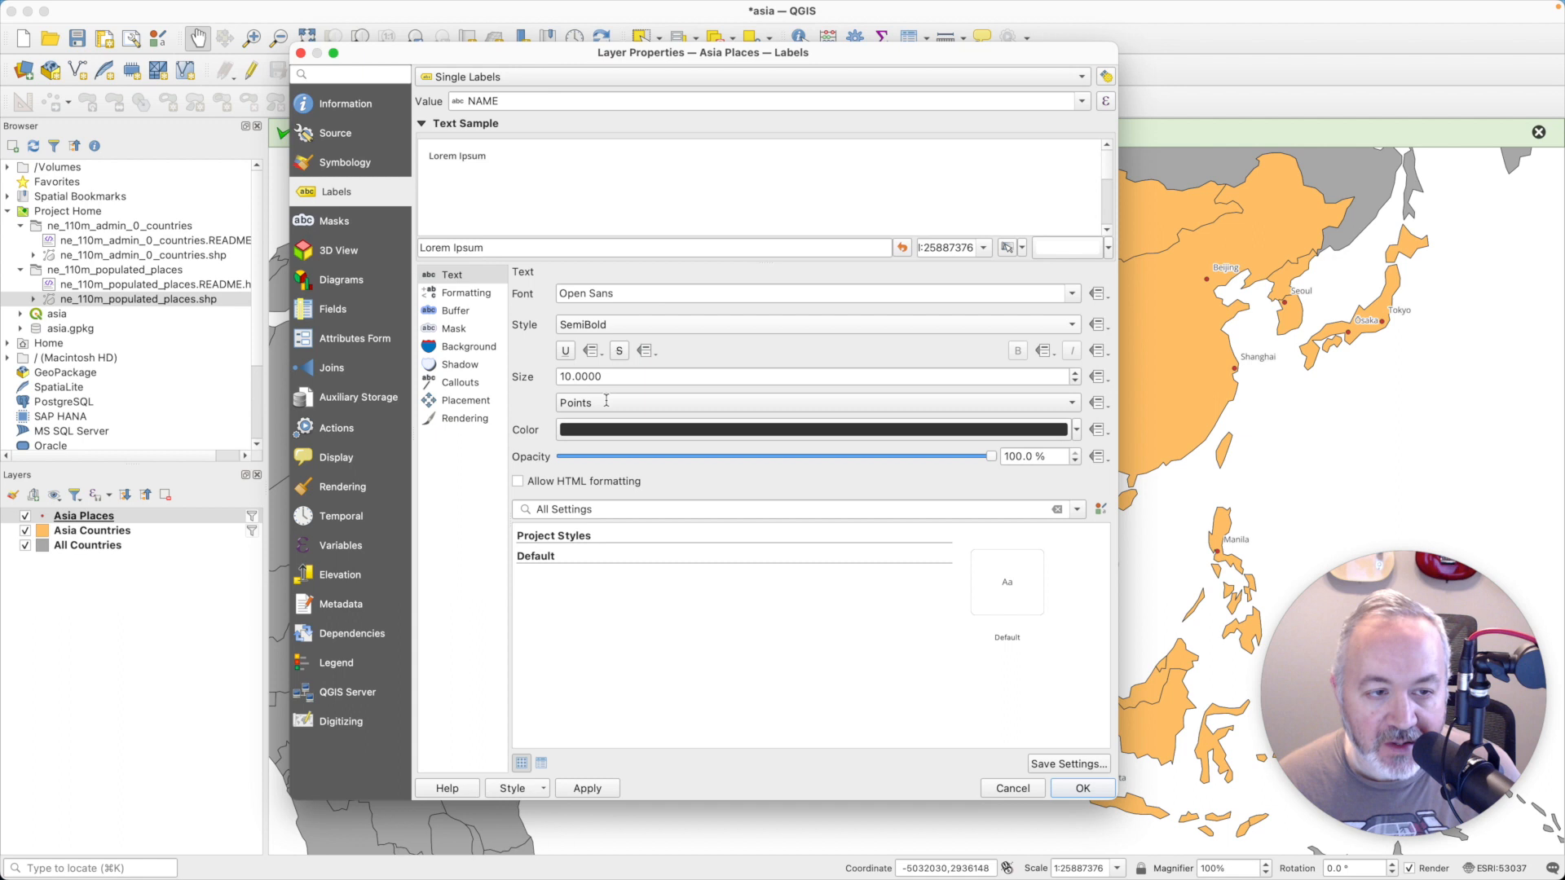
{"action": "left_click", "coordinate": [576, 795]}
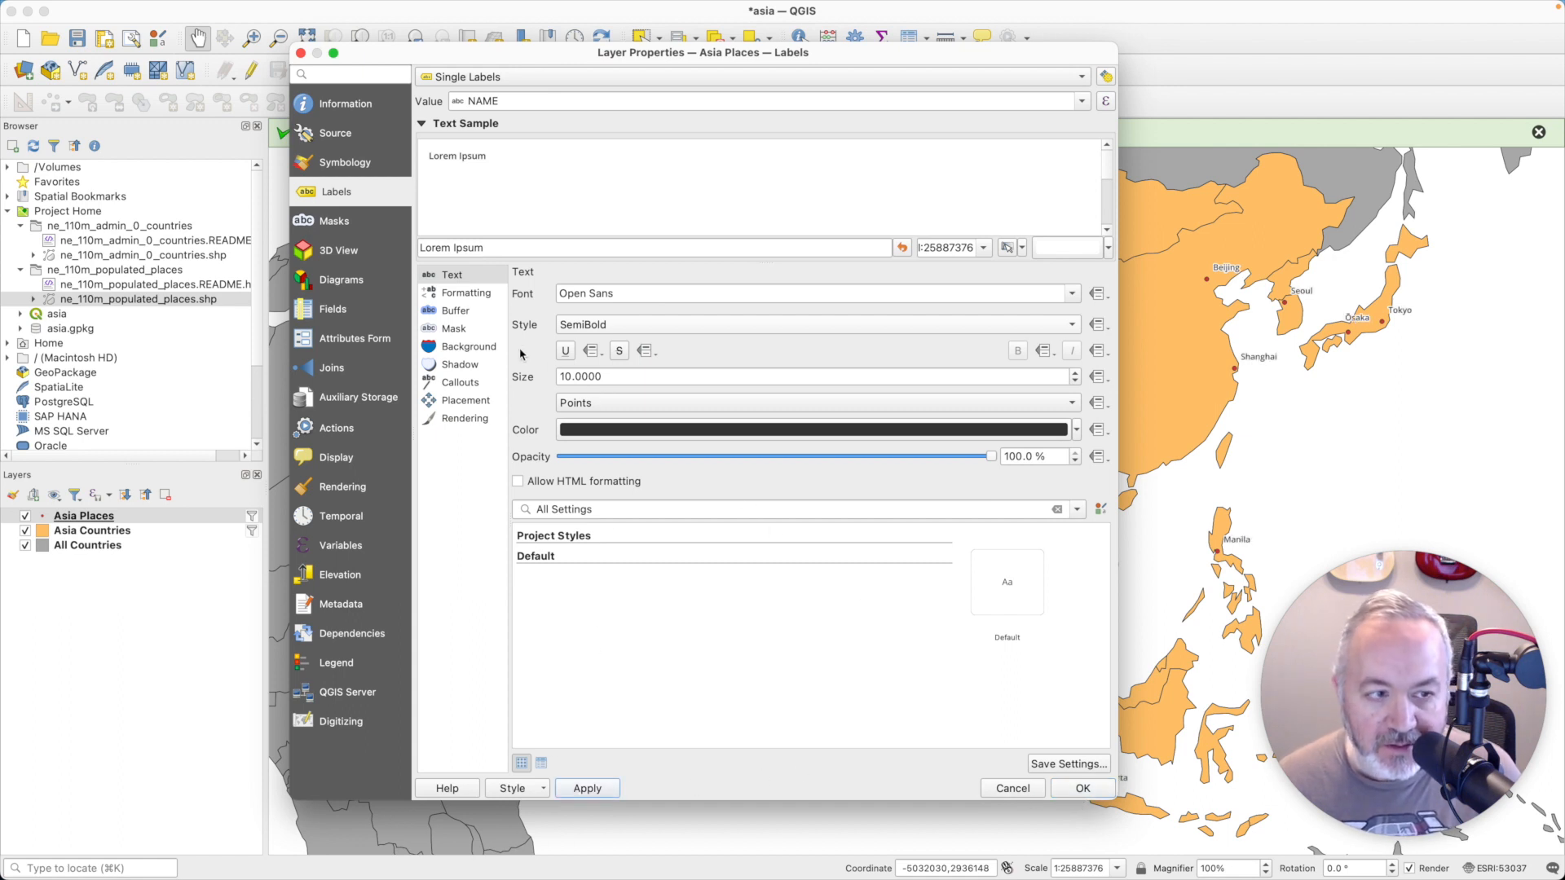
- Set the Asia Places label placement distance to 3 millimeters, apply it and close the layer properties
{"action": "left_click", "coordinate": [456, 403]}
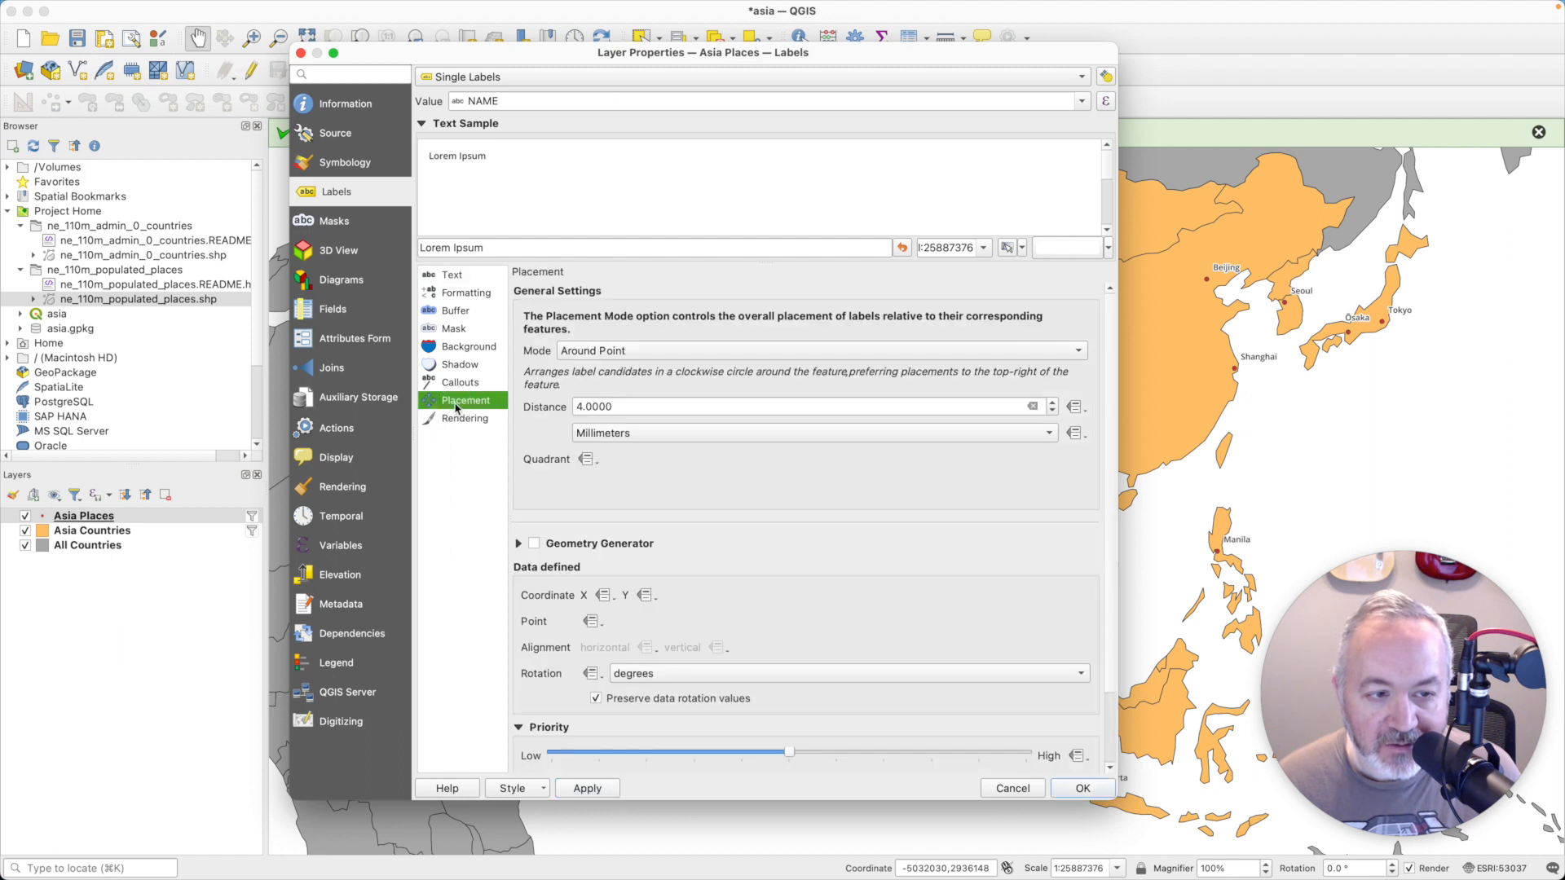
{"action": "double_click", "coordinate": [631, 403]}
{"action": "type", "text": "3"}
{"action": "left_click", "coordinate": [602, 788]}
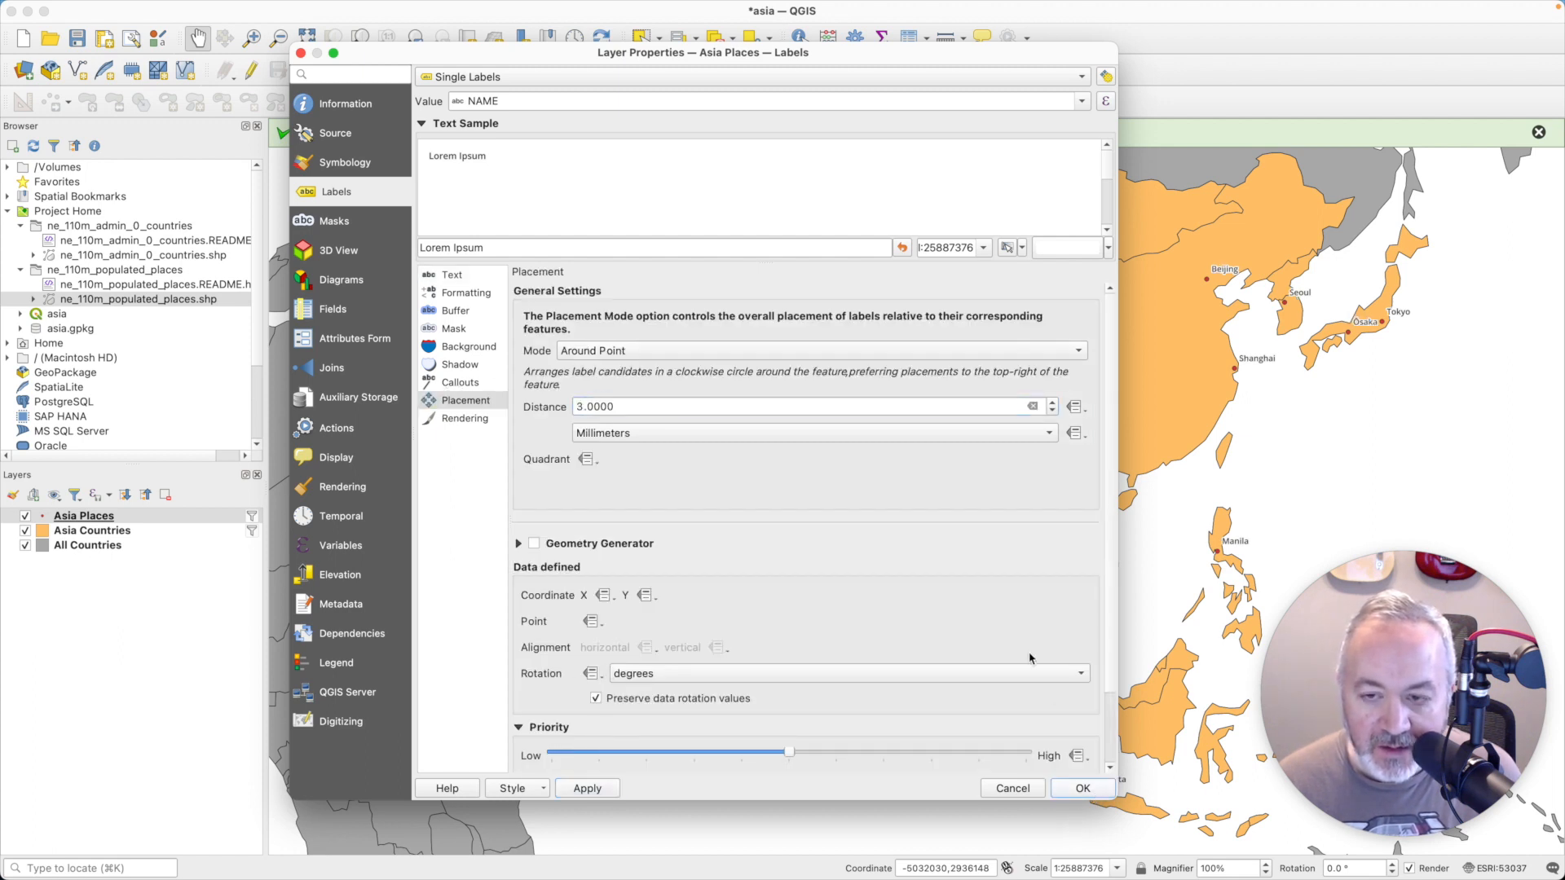
{"action": "key", "text": "Return"}
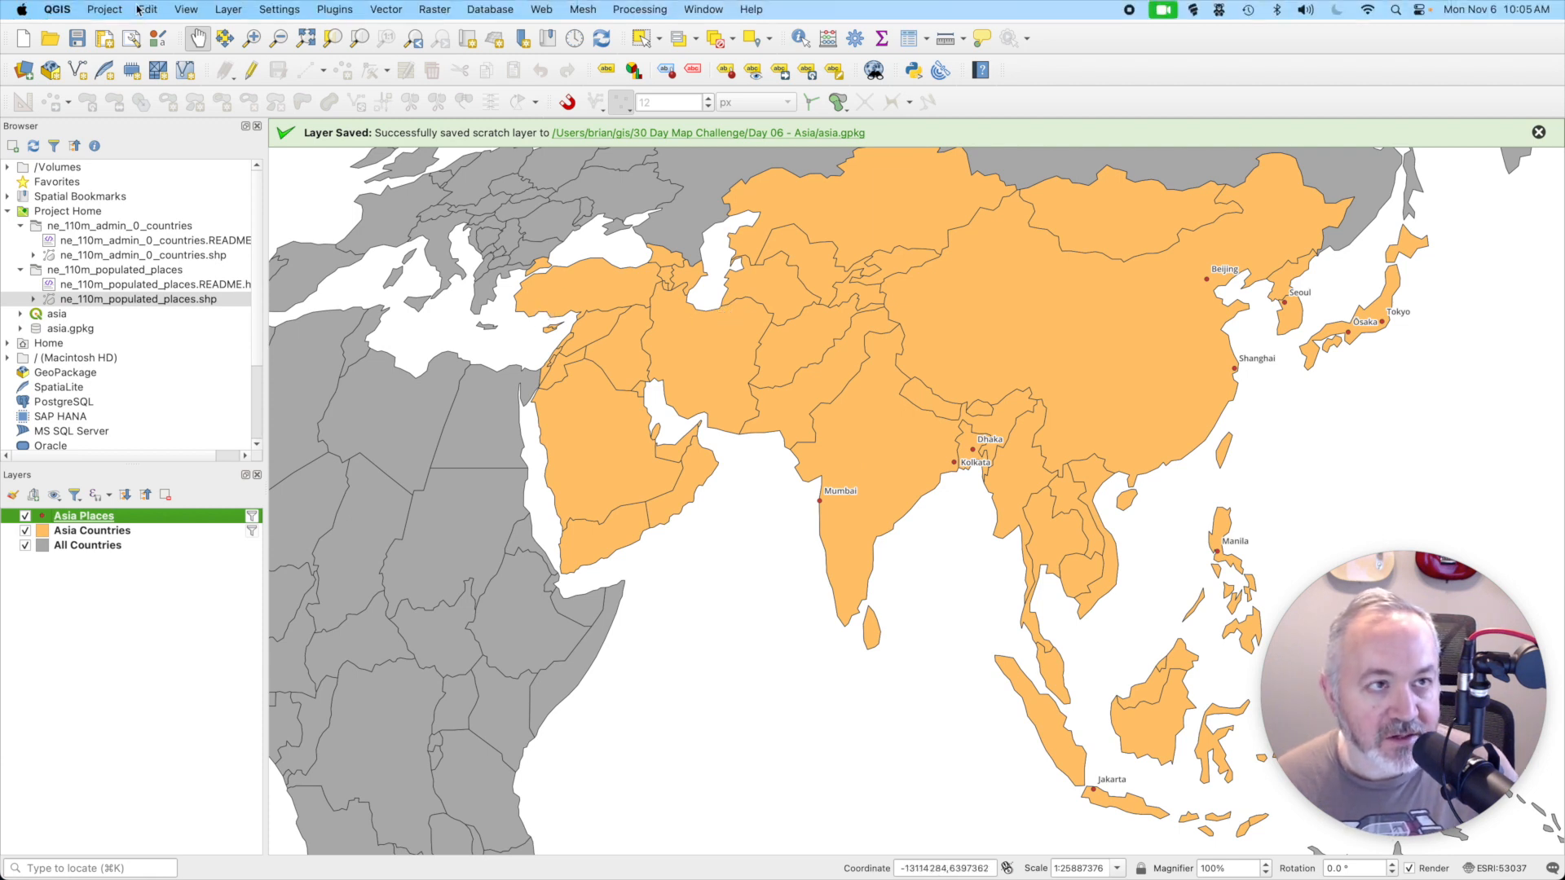
- Set the project background color to the light blue standard color and dismiss the layer-saved message
{"action": "left_click", "coordinate": [90, 10]}
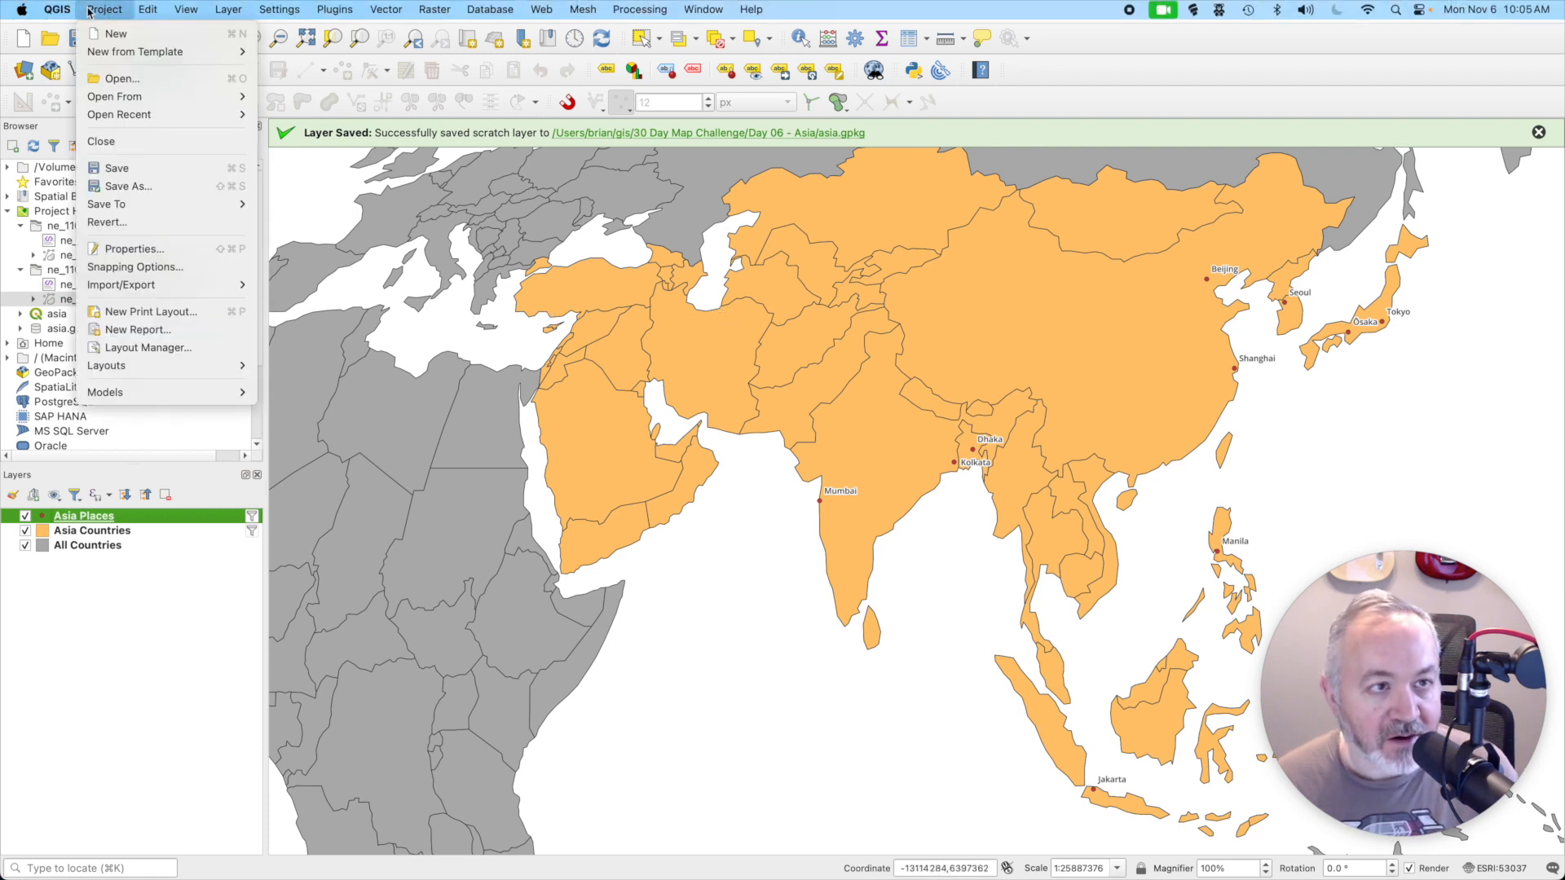
{"action": "left_click", "coordinate": [184, 252]}
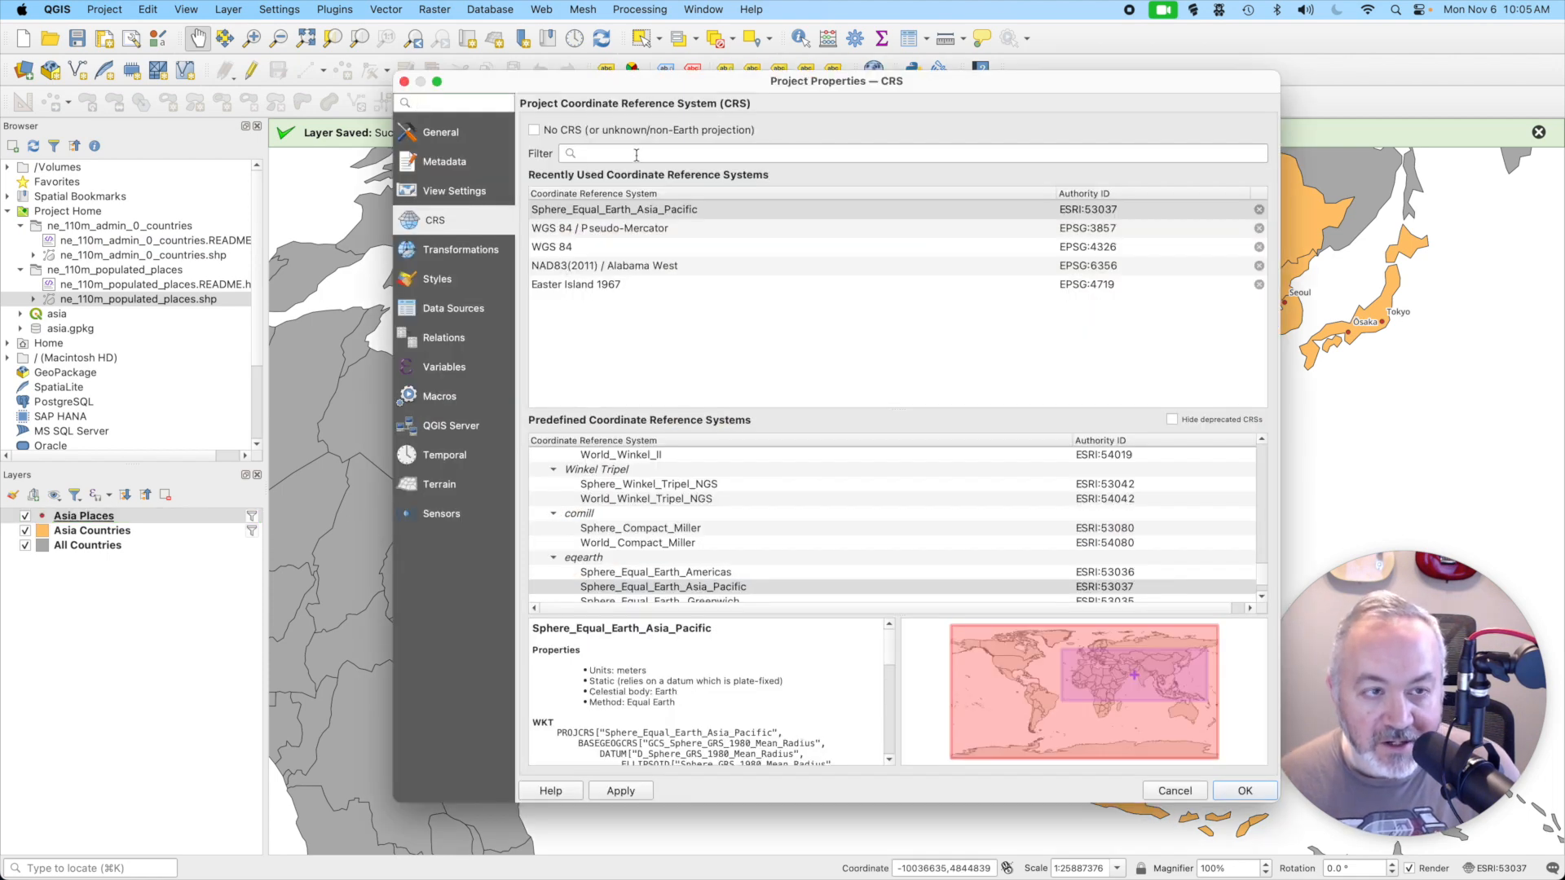
{"action": "left_click", "coordinate": [444, 132]}
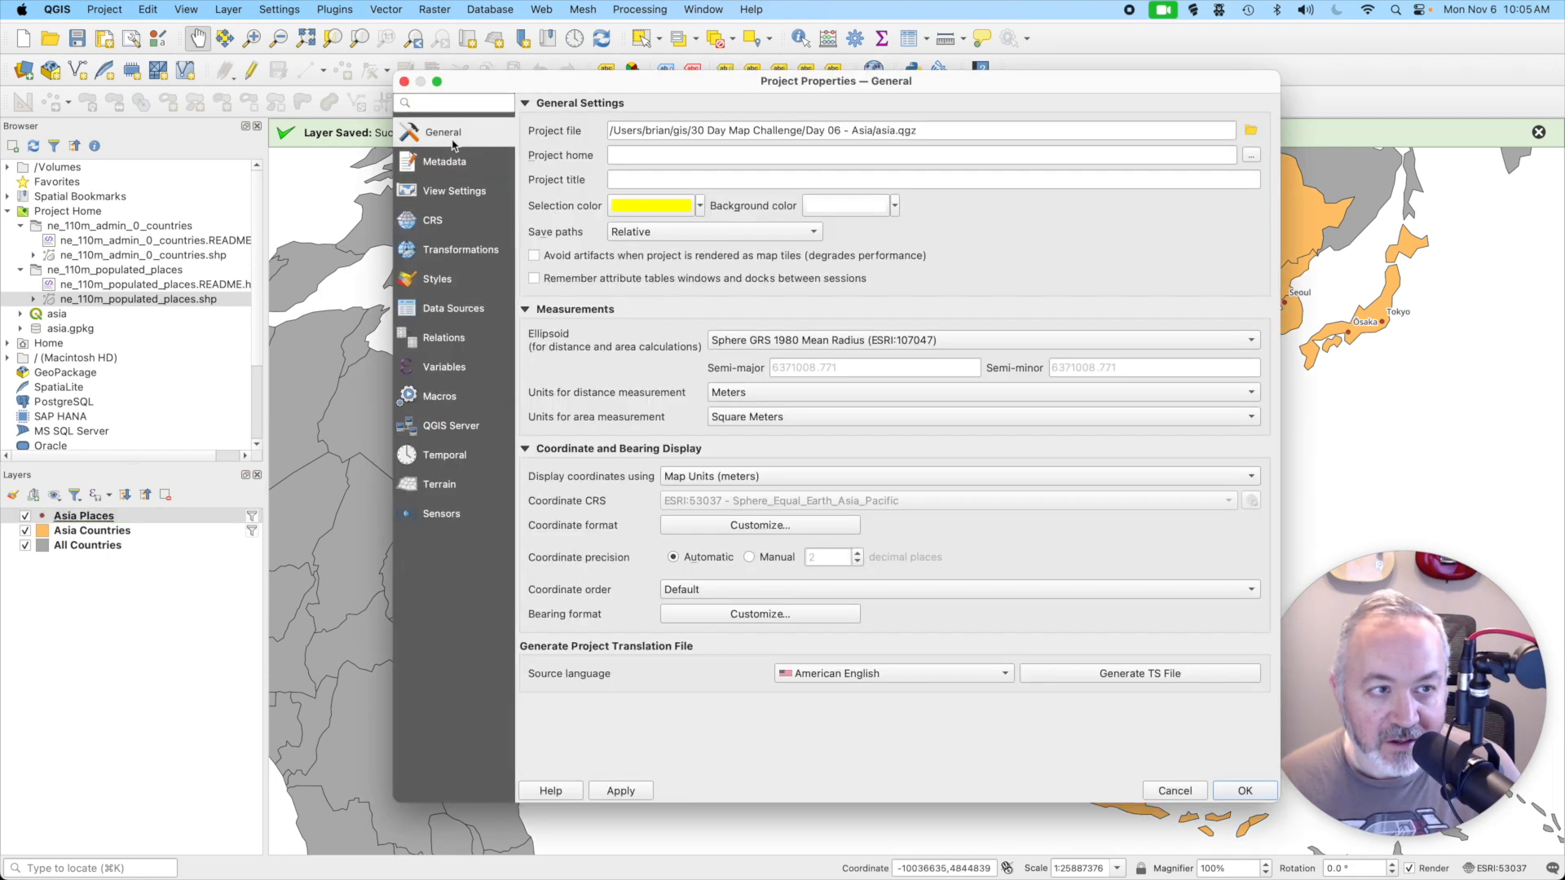
{"action": "left_click", "coordinate": [825, 207]}
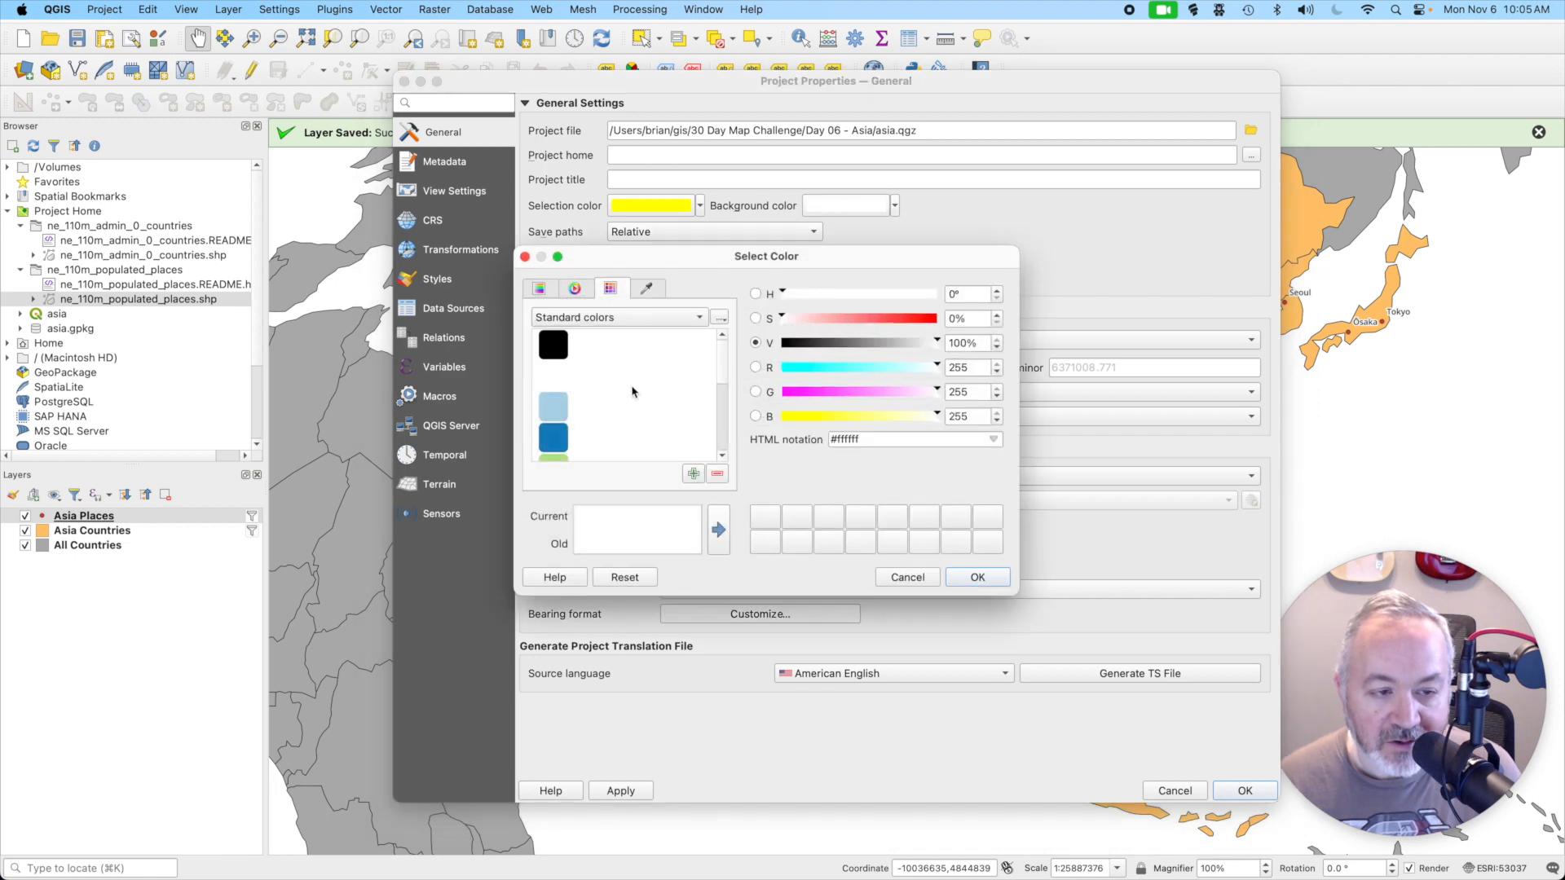
{"action": "left_click", "coordinate": [568, 406]}
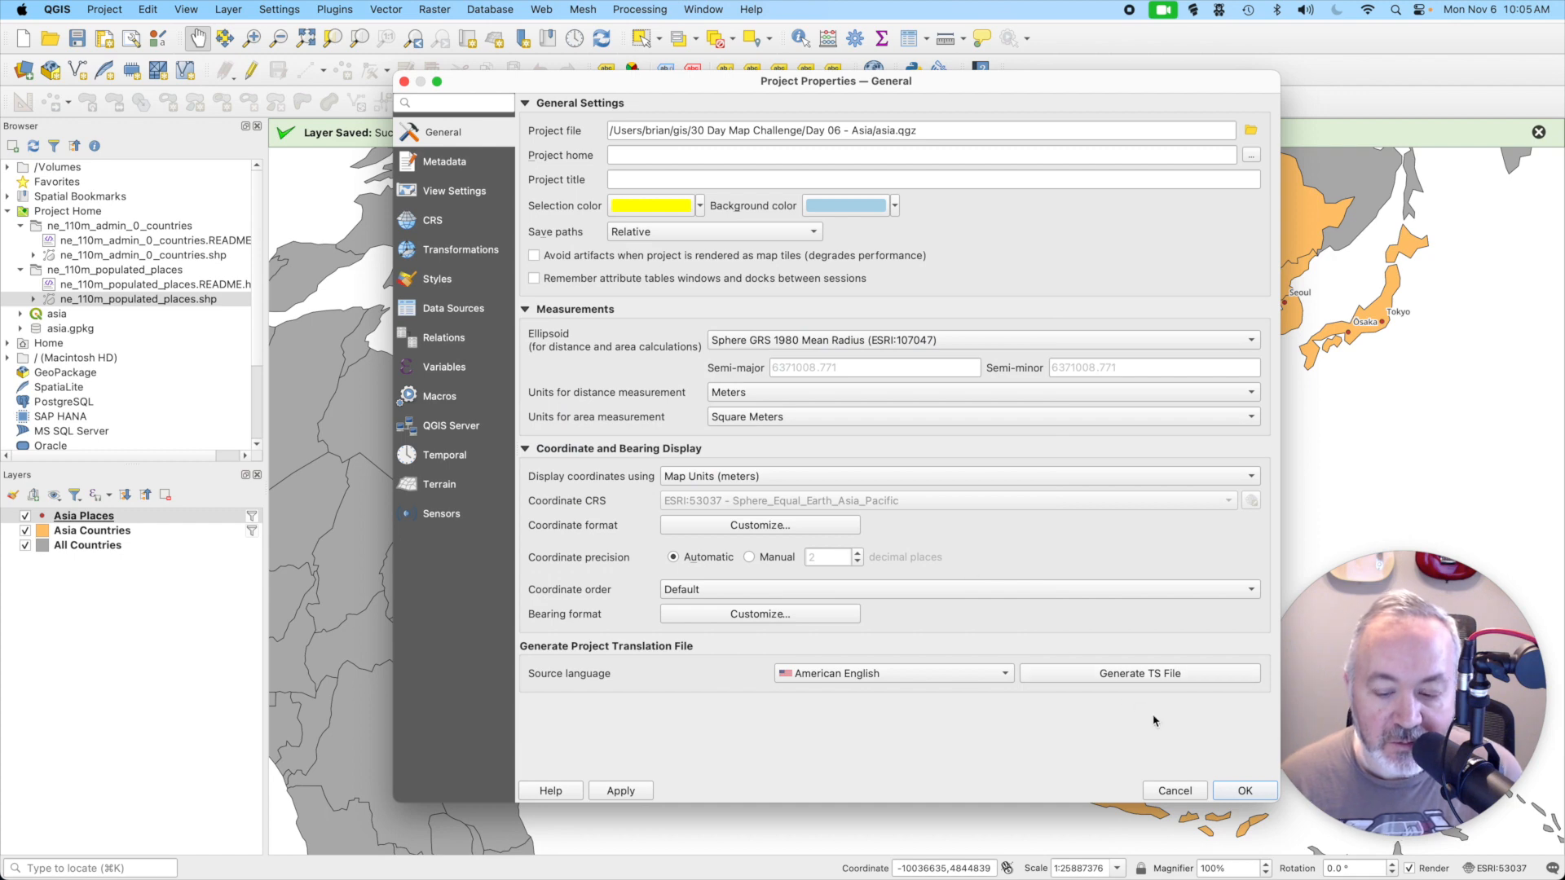
{"action": "left_click", "coordinate": [1244, 790]}
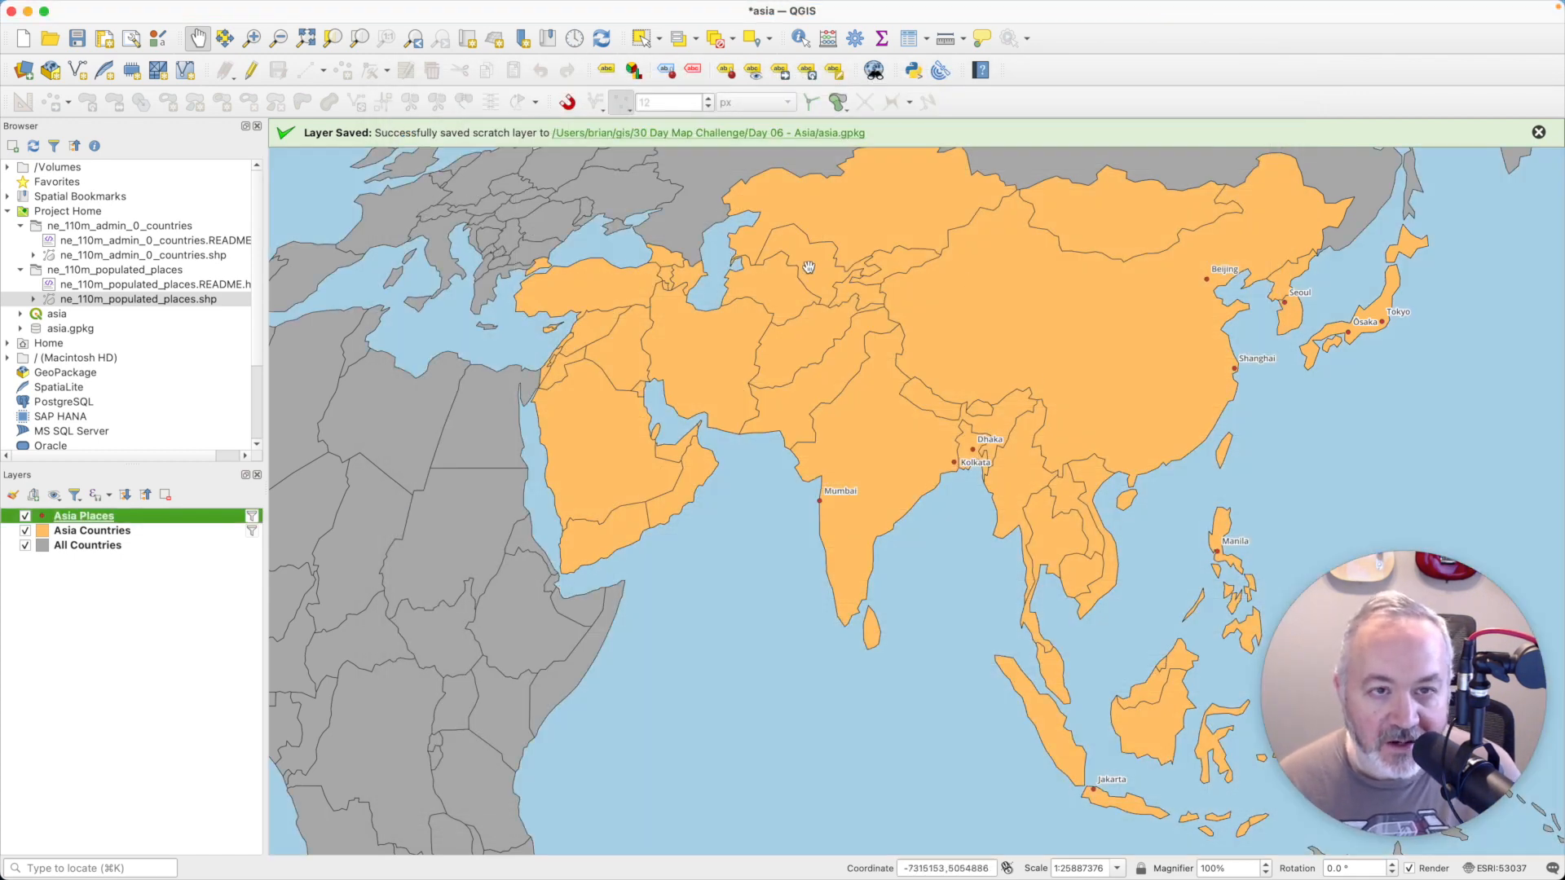
{"action": "left_click", "coordinate": [1538, 132]}
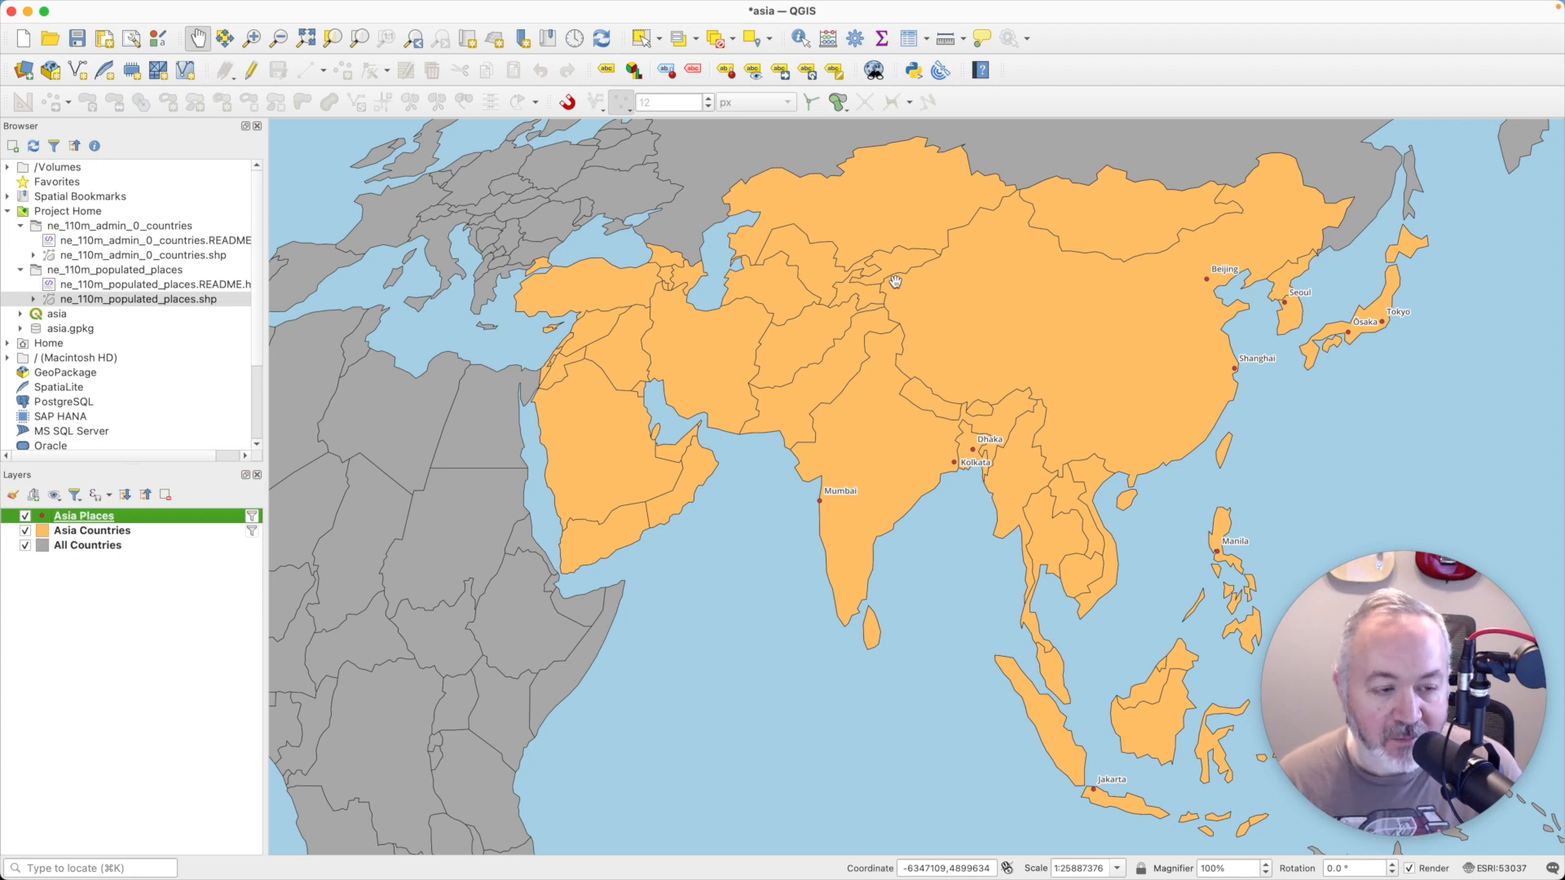
- Enable draw effects on the Asia Countries simple fill, add a Drop Shadow effect with its default settings, and apply it
{"action": "left_click", "coordinate": [98, 532]}
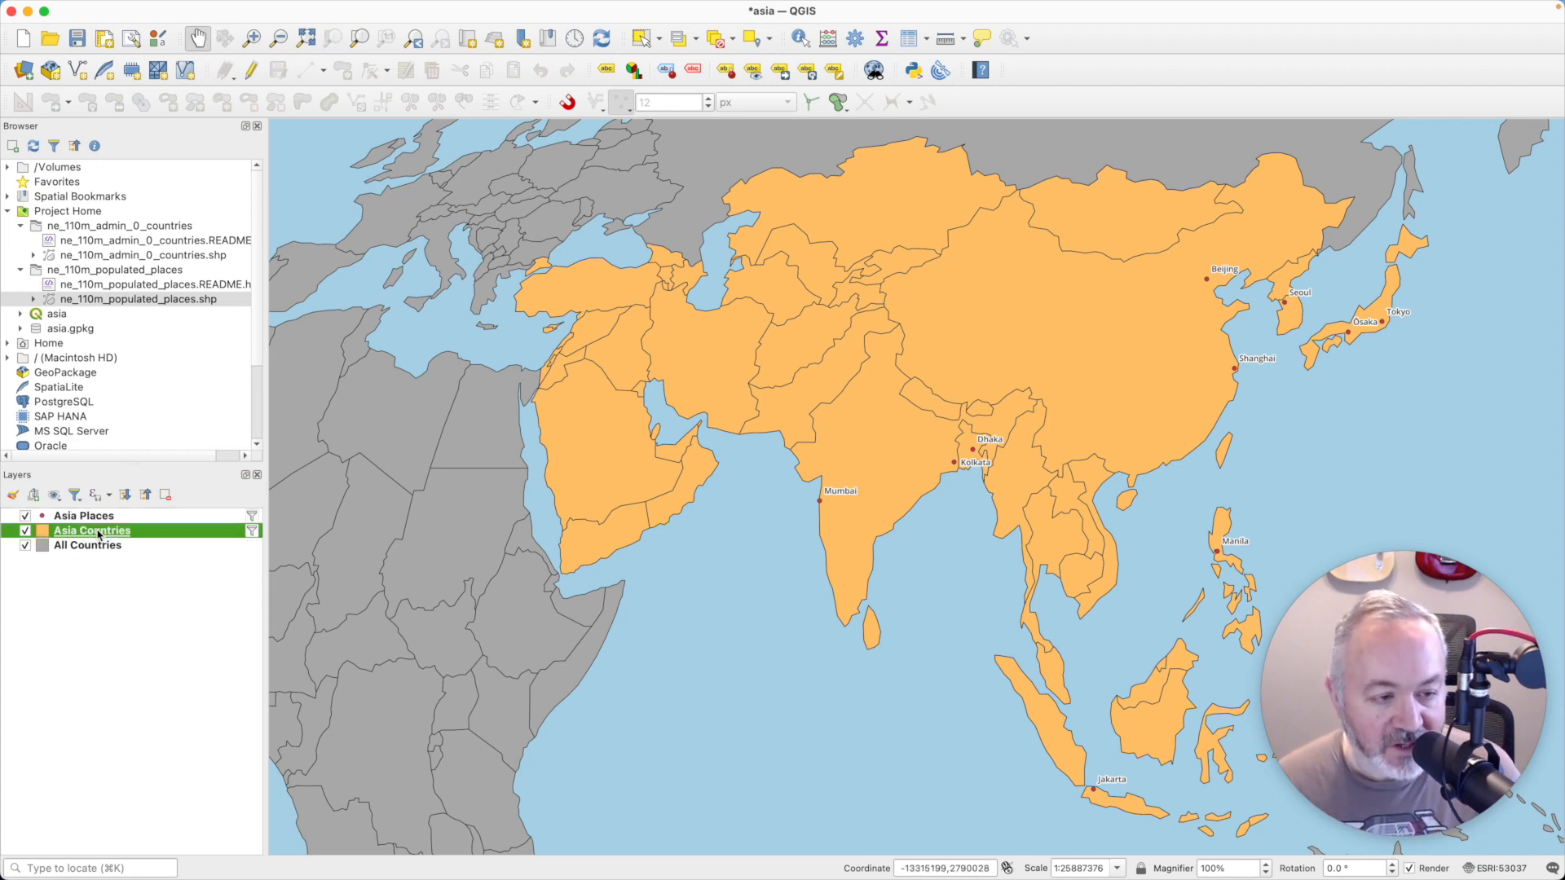
{"action": "double_click", "coordinate": [99, 533]}
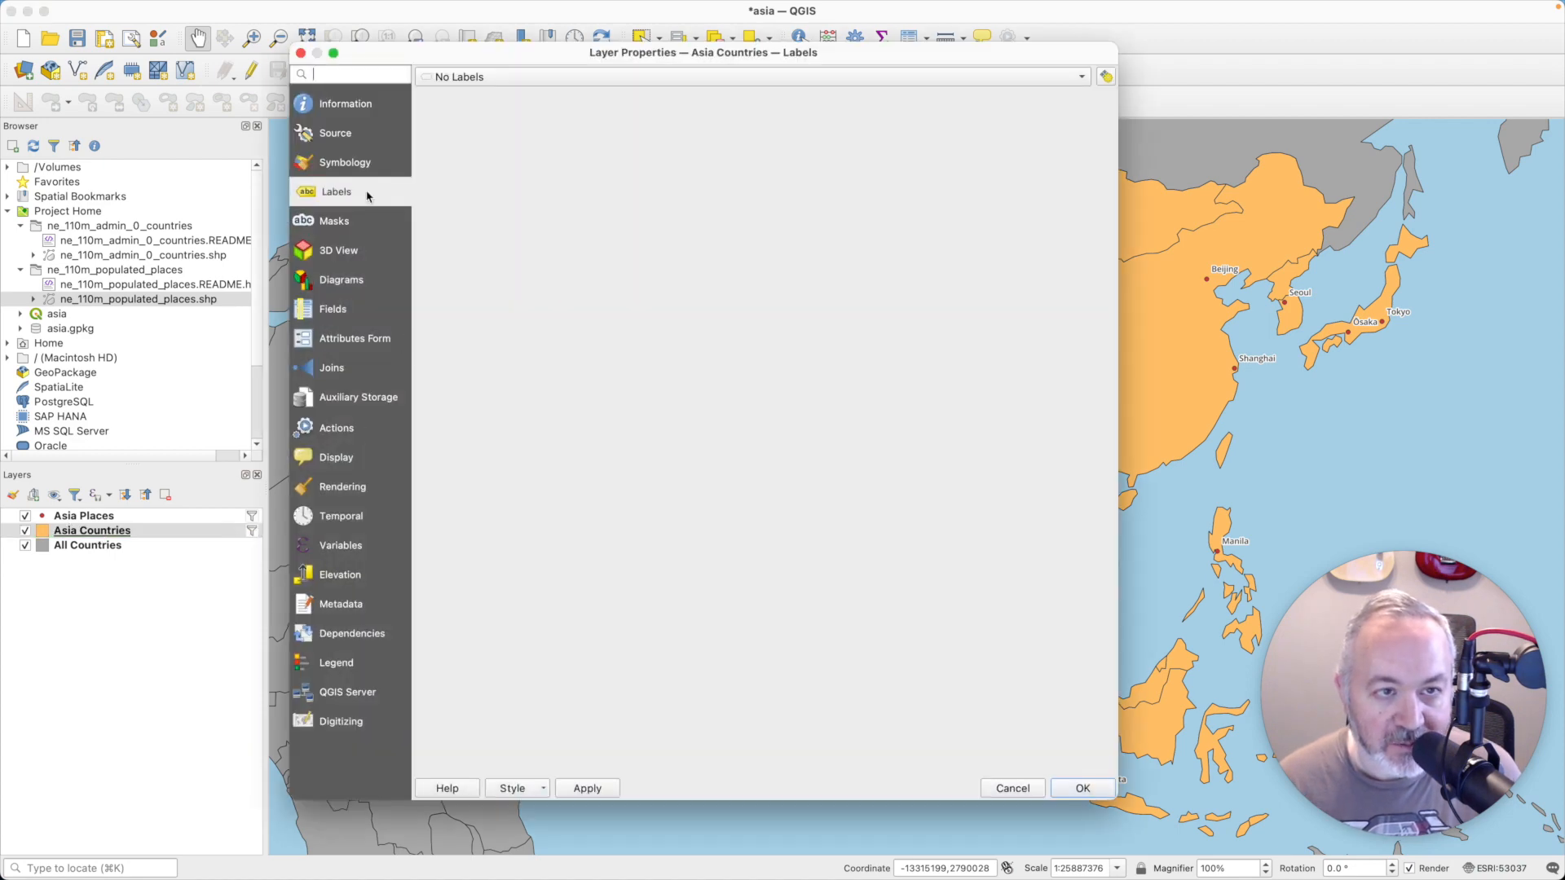
{"action": "left_click", "coordinate": [364, 163]}
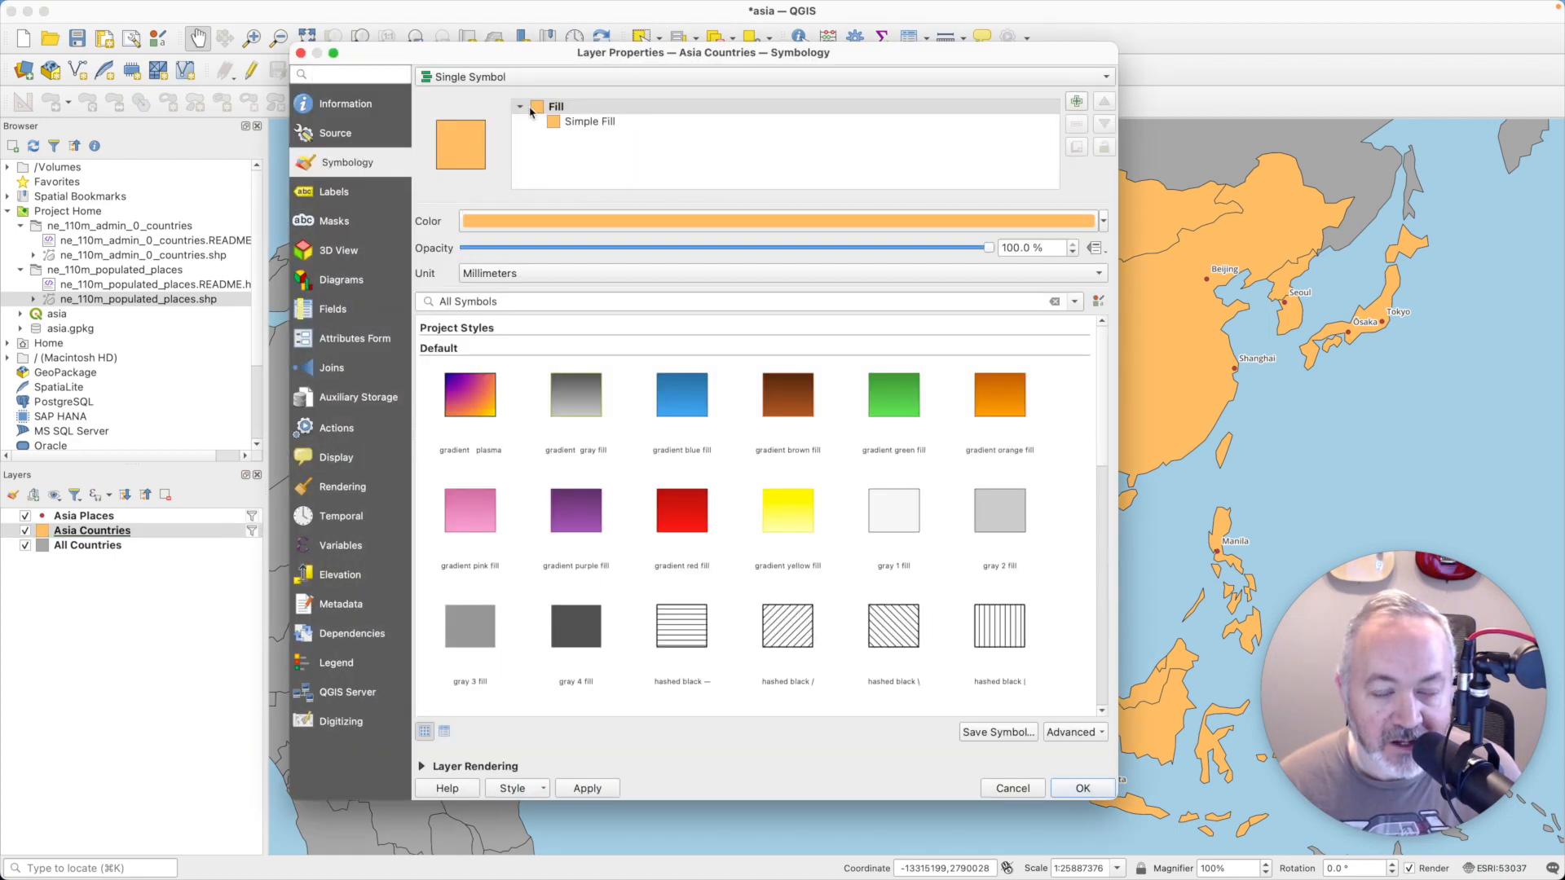
{"action": "left_click", "coordinate": [633, 123]}
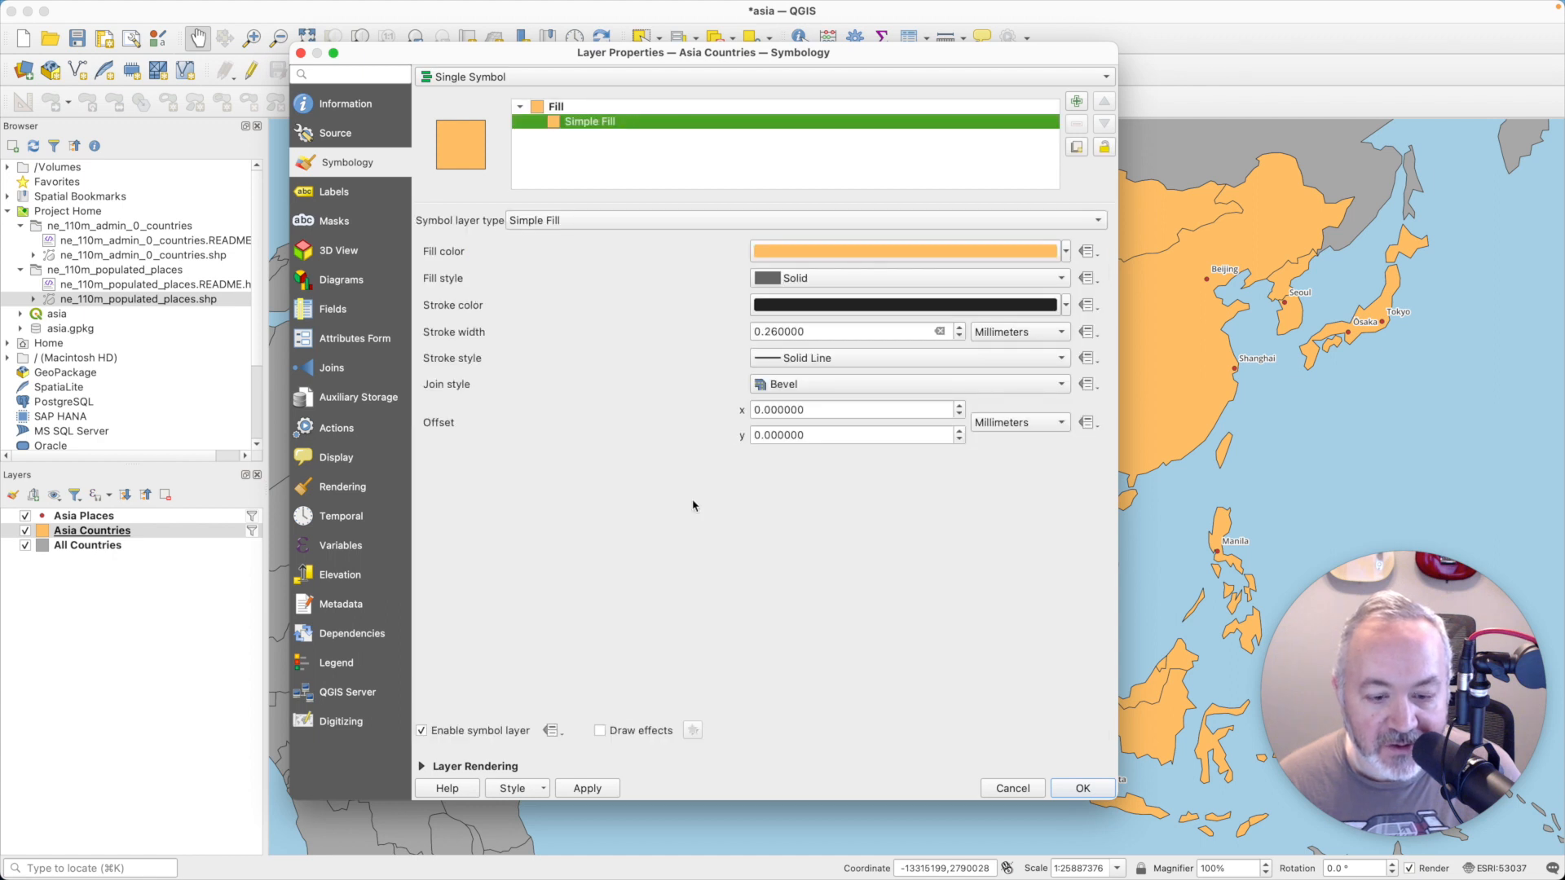
{"action": "left_click", "coordinate": [602, 731]}
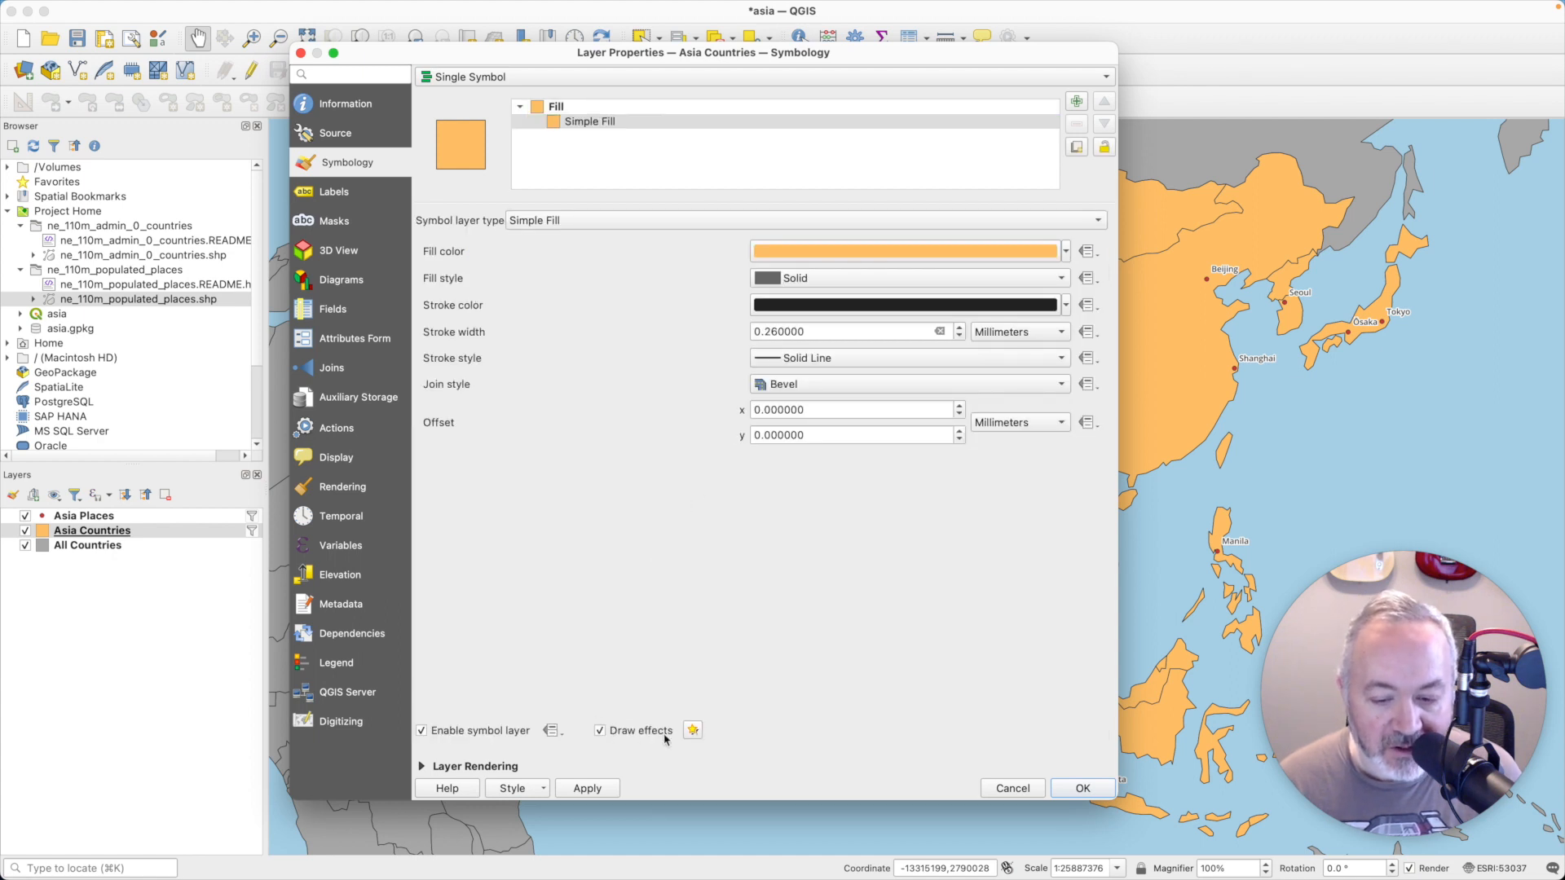
{"action": "left_click", "coordinate": [692, 731]}
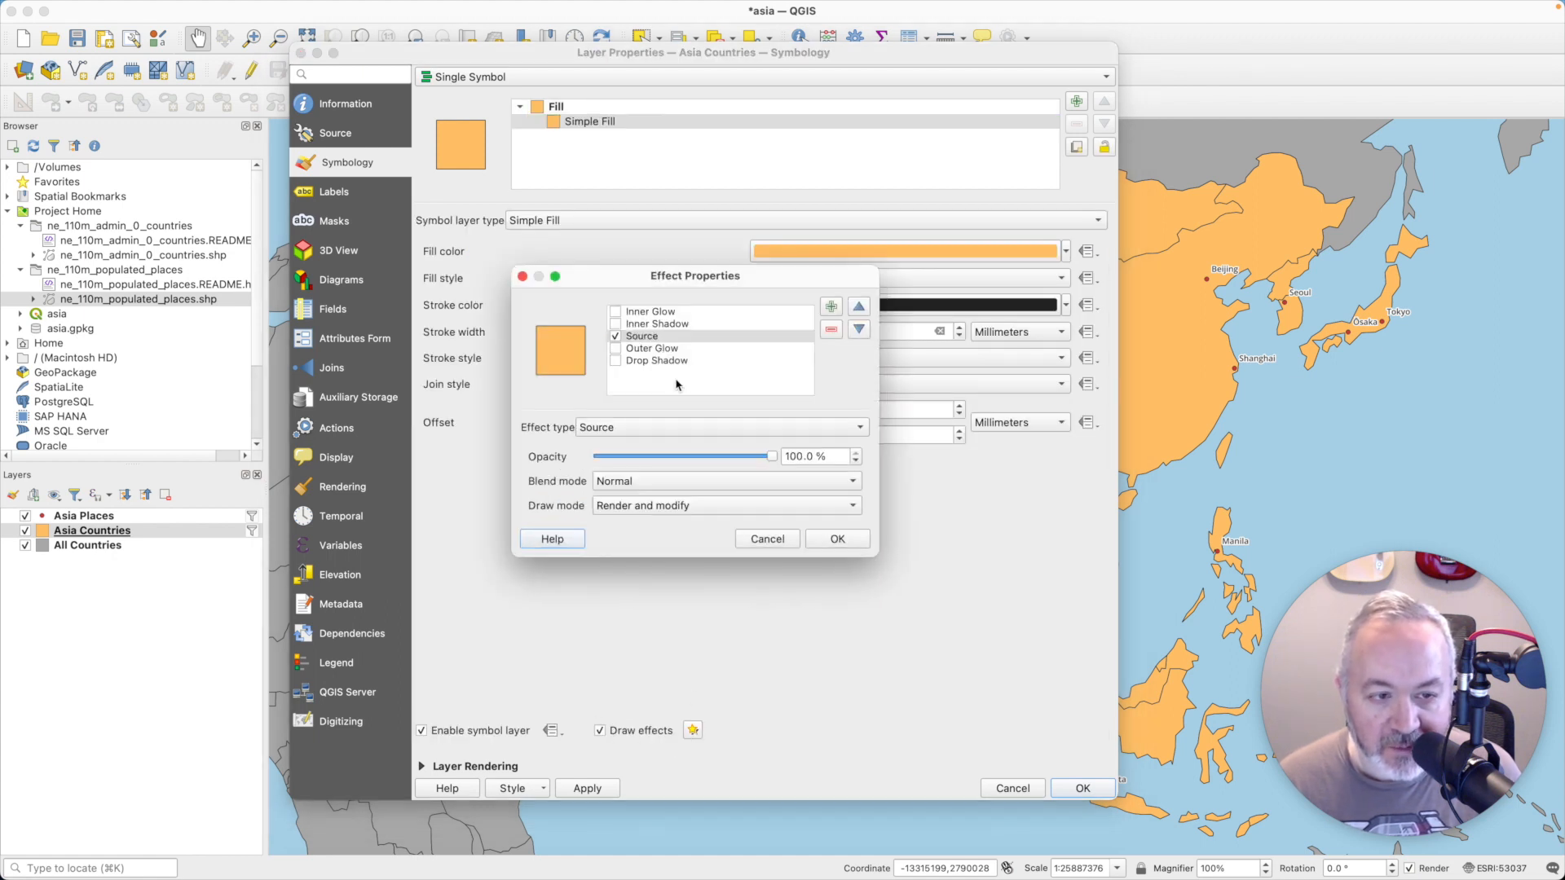
{"action": "left_click", "coordinate": [619, 363]}
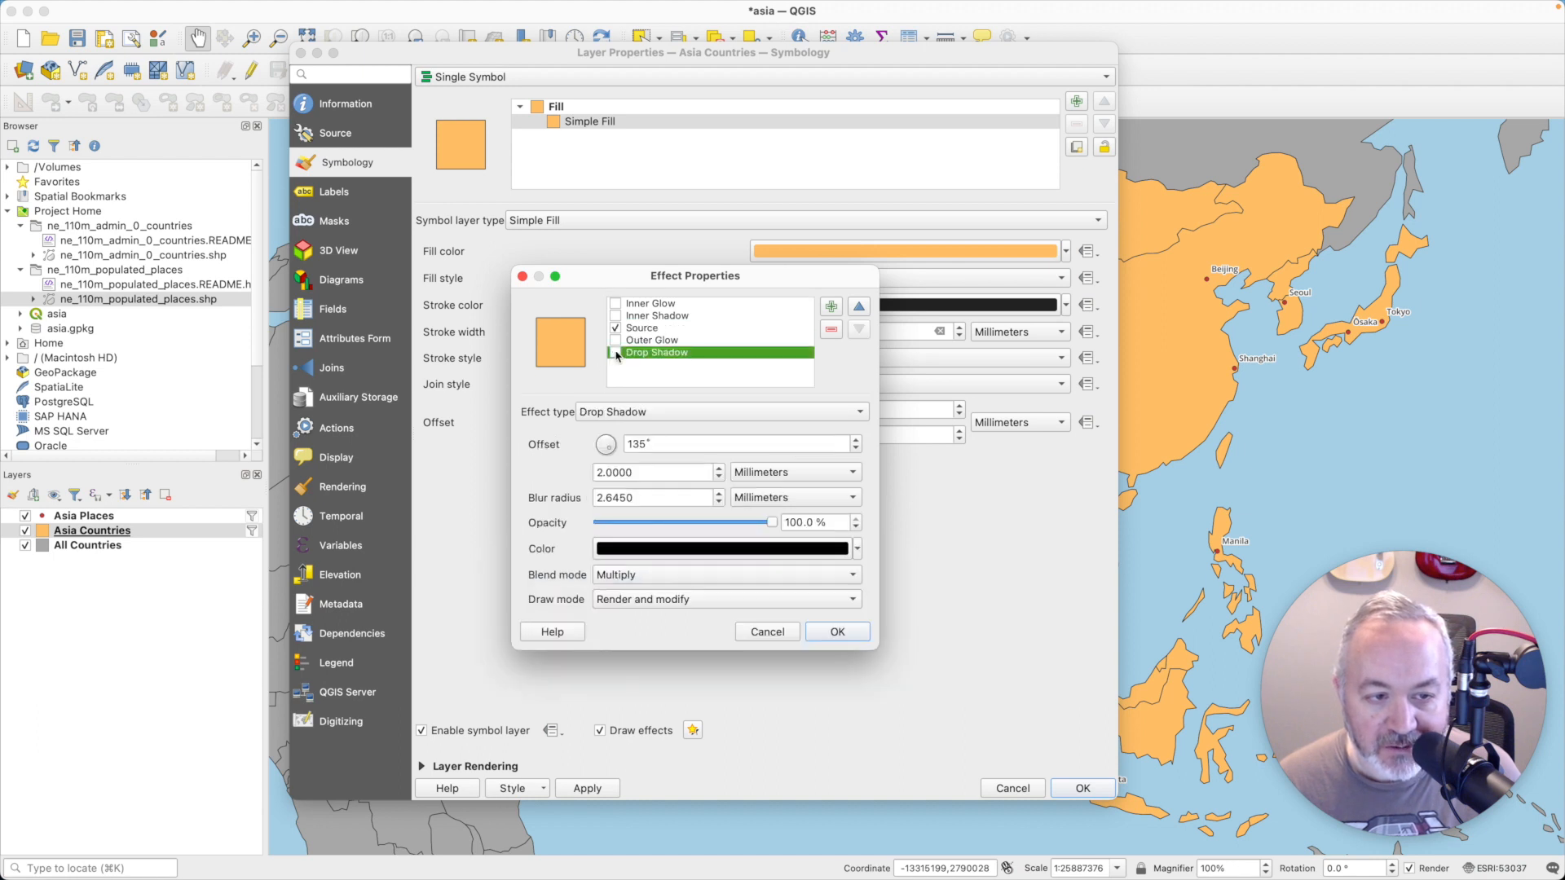
{"action": "left_click", "coordinate": [616, 352]}
{"action": "left_click", "coordinate": [839, 634]}
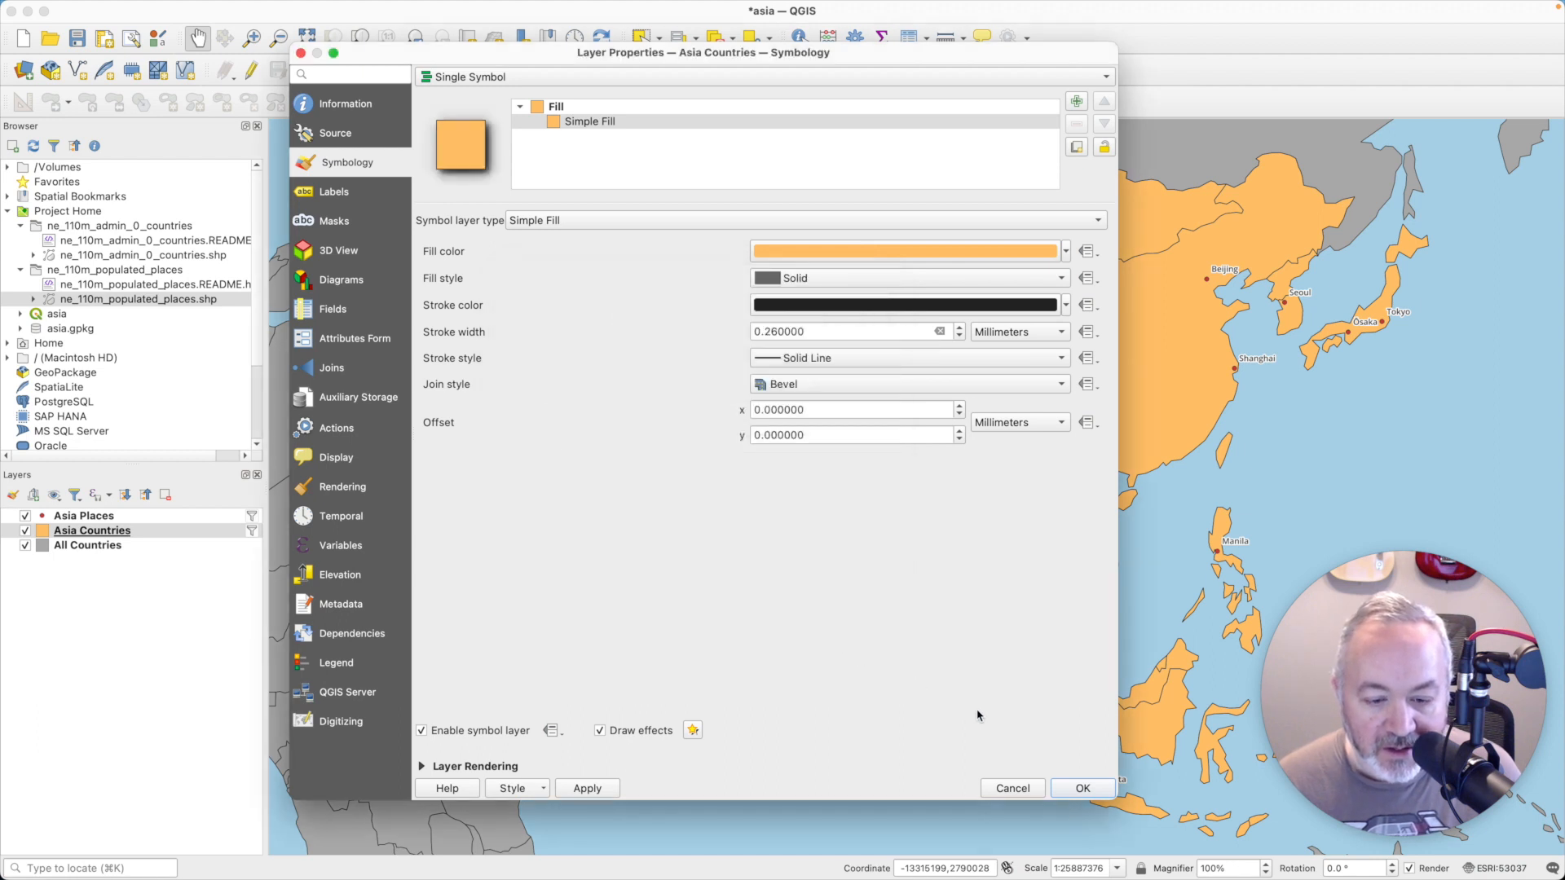
{"action": "left_click", "coordinate": [602, 790]}
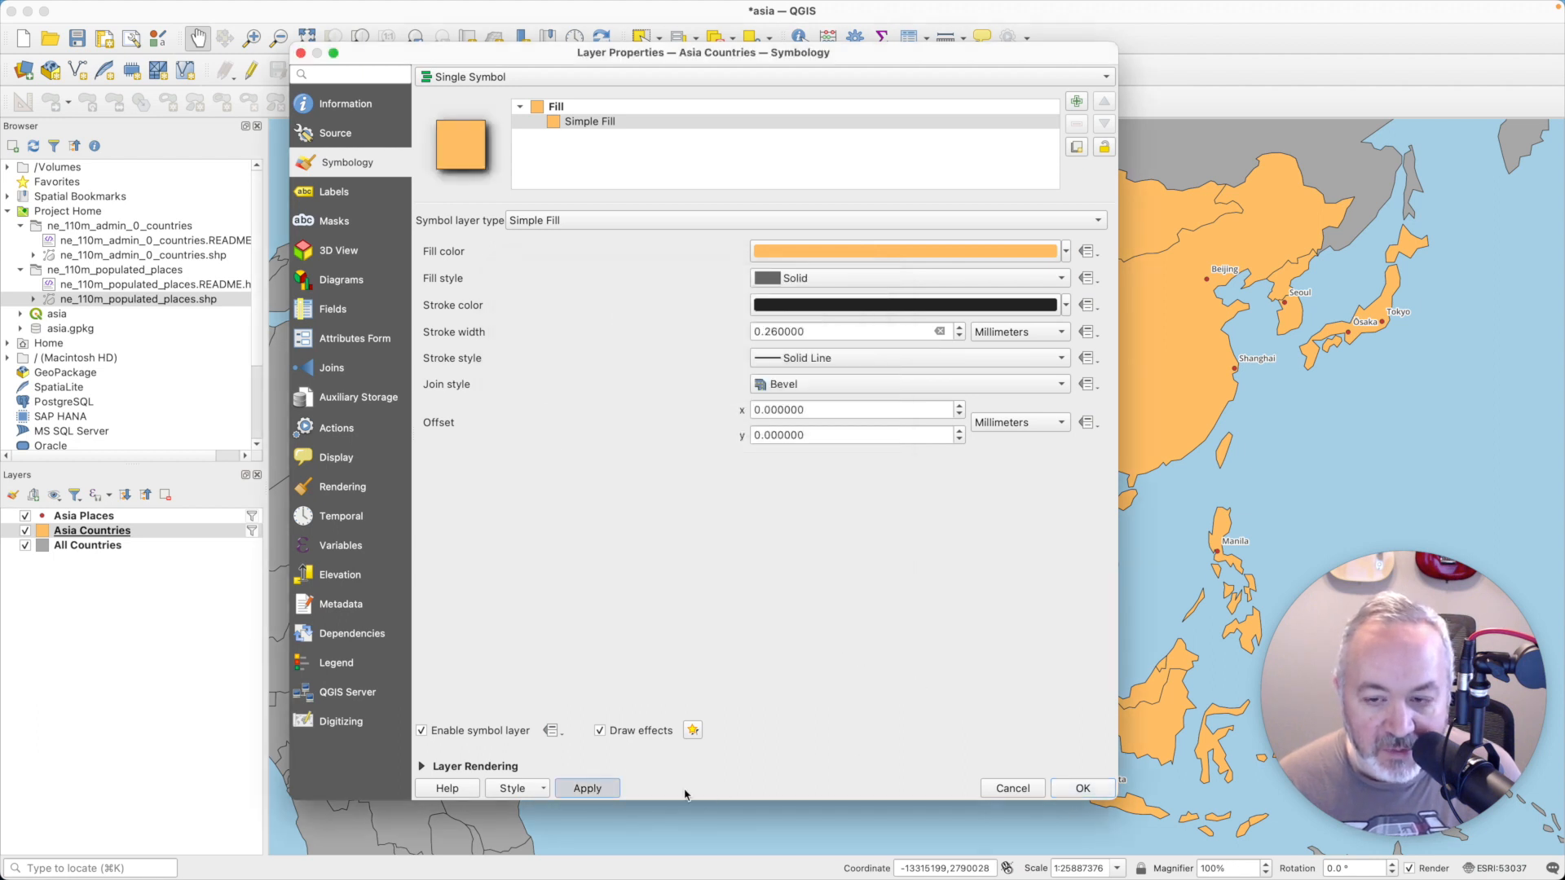
{"action": "left_click", "coordinate": [1080, 791]}
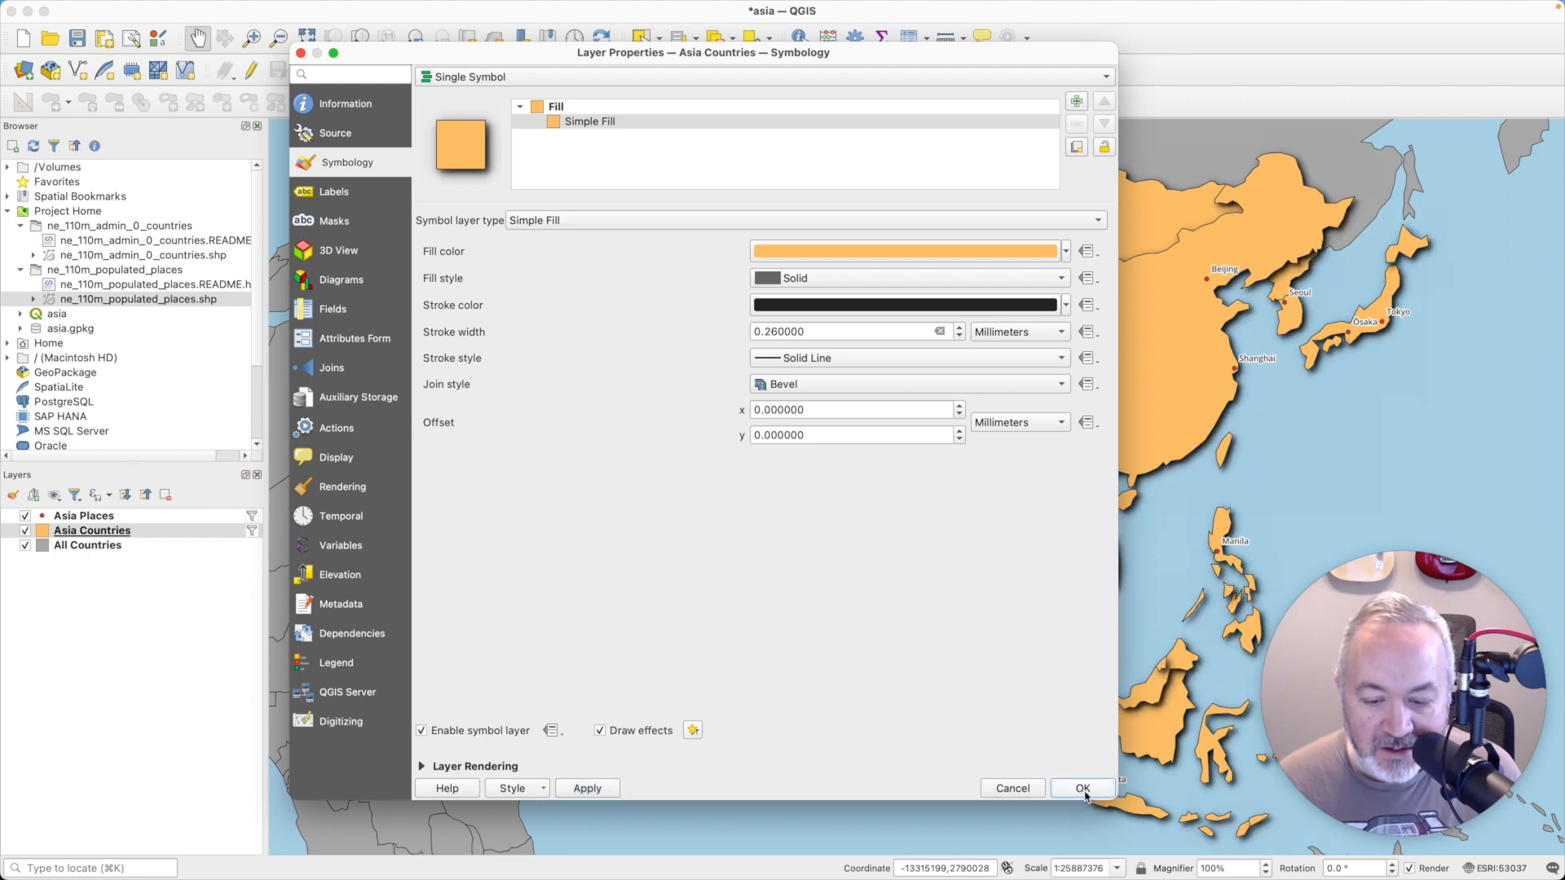
{"action": "left_click", "coordinate": [1082, 789]}
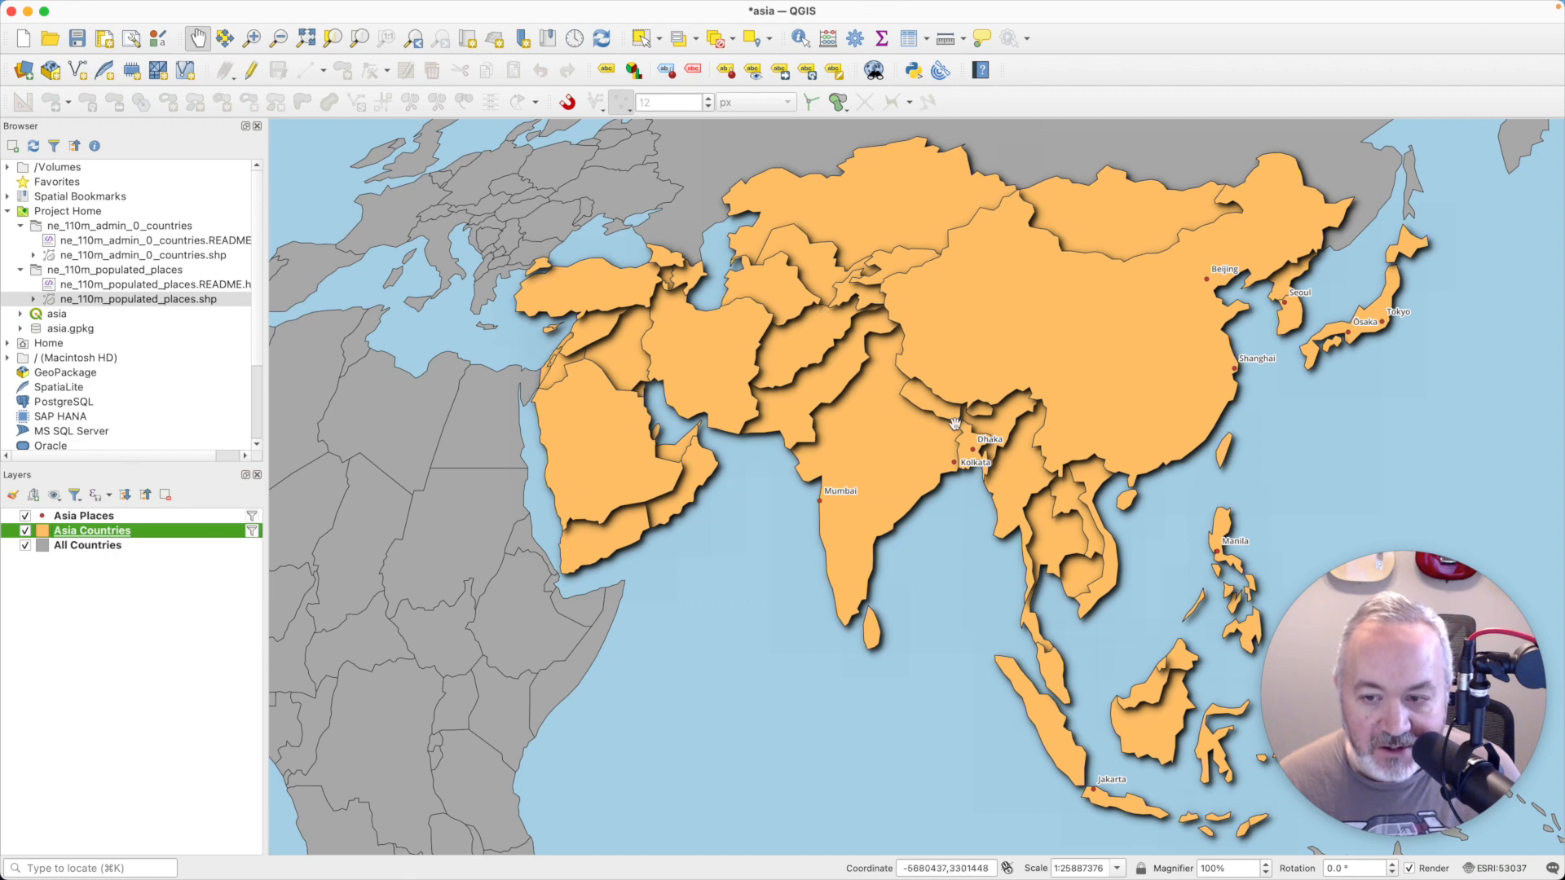
- Turn off draw effects on the simple fill of the Asia Countries layer to remove the drop shadow
{"action": "double_click", "coordinate": [128, 537]}
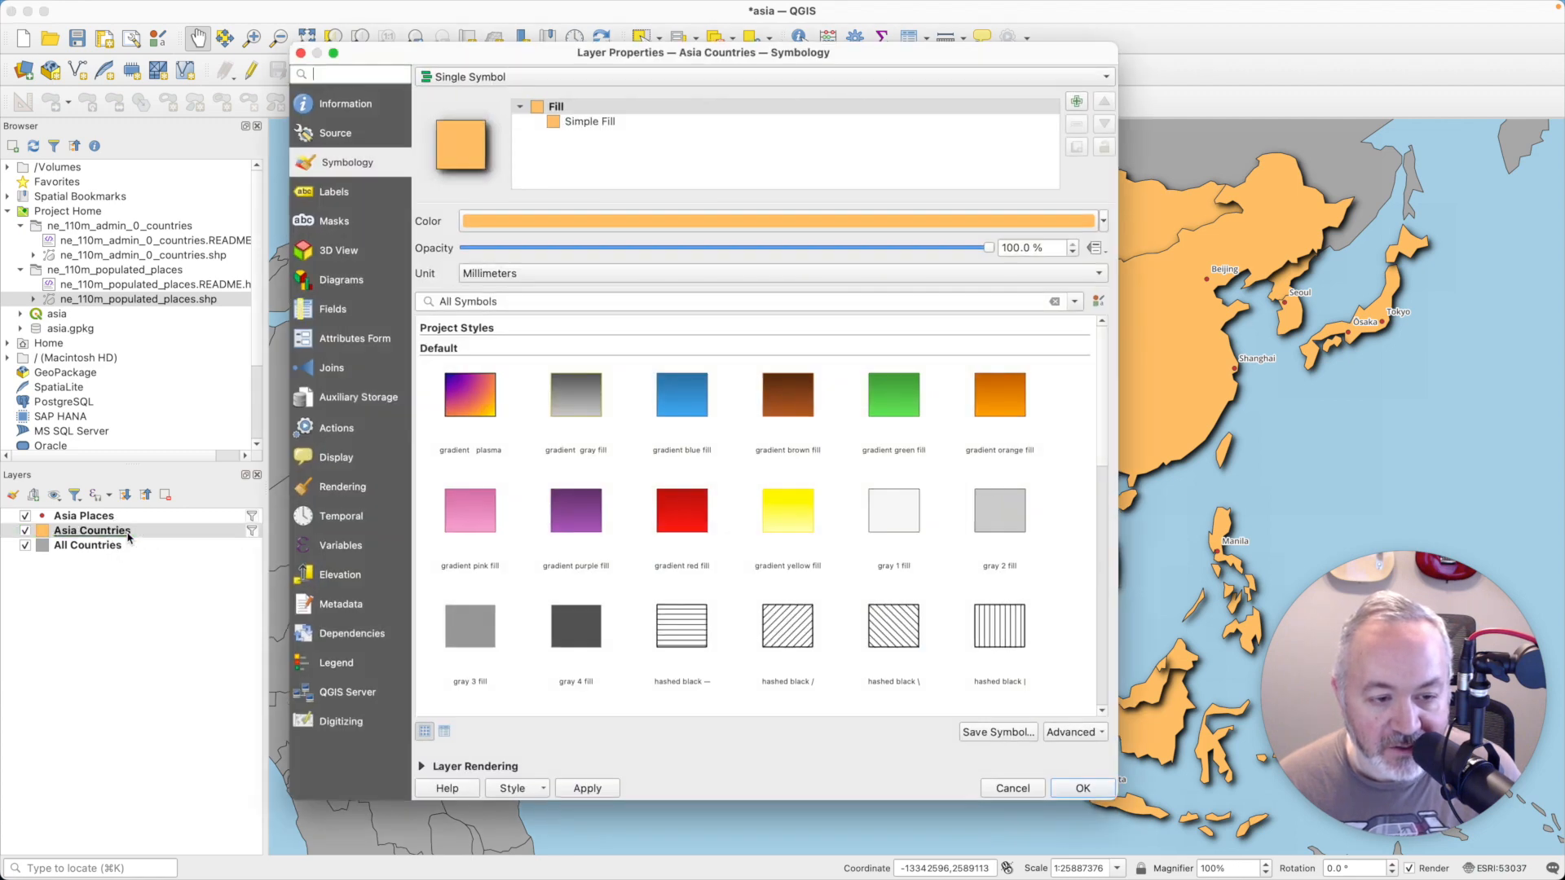
{"action": "left_click", "coordinate": [590, 122]}
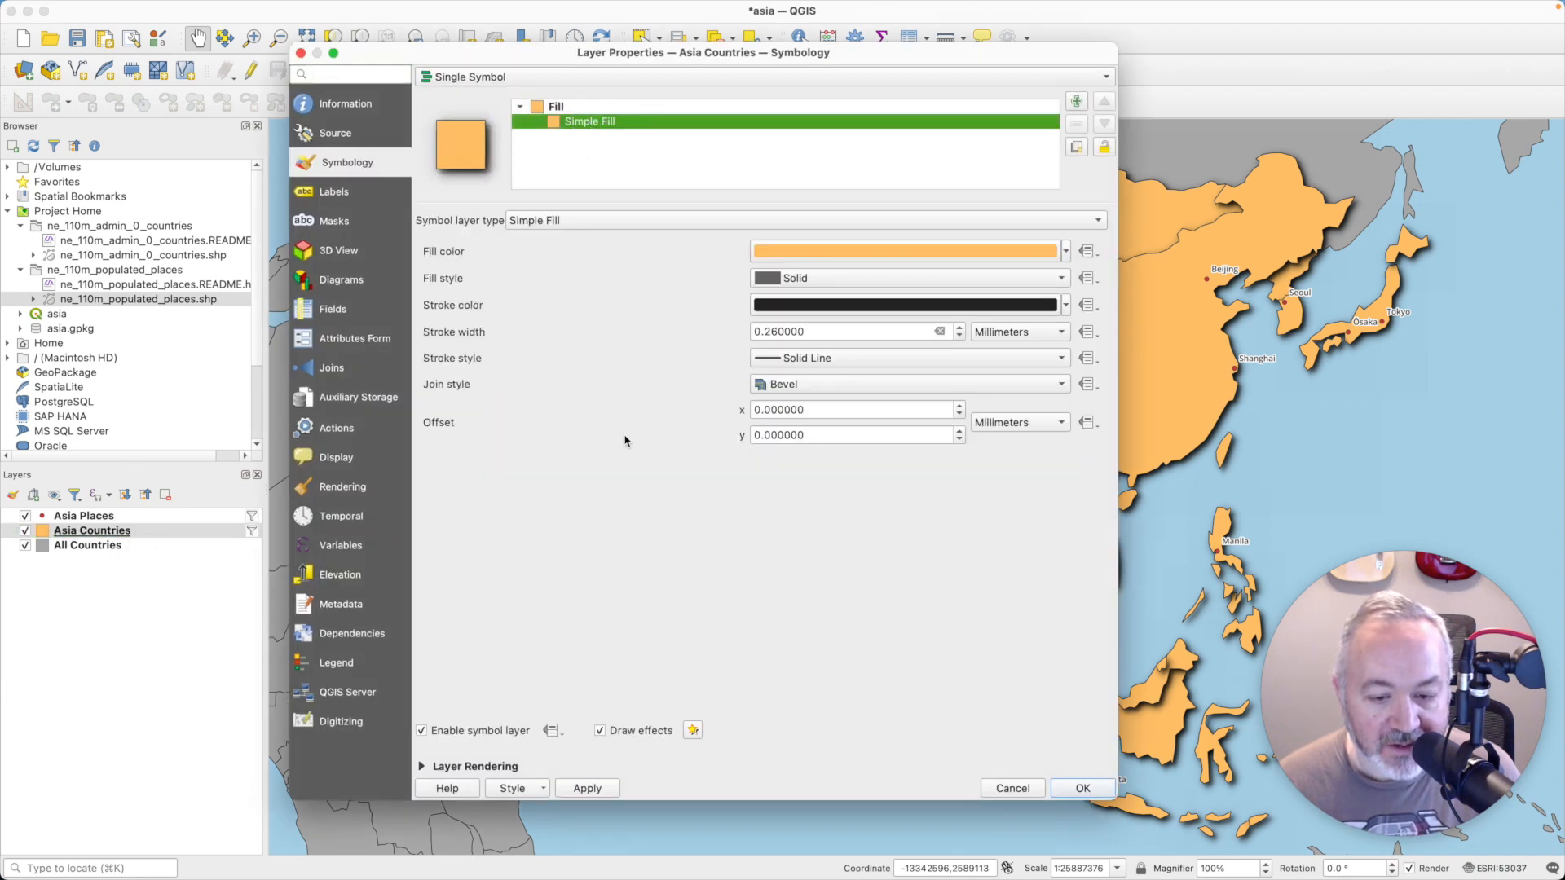
{"action": "left_click", "coordinate": [601, 730]}
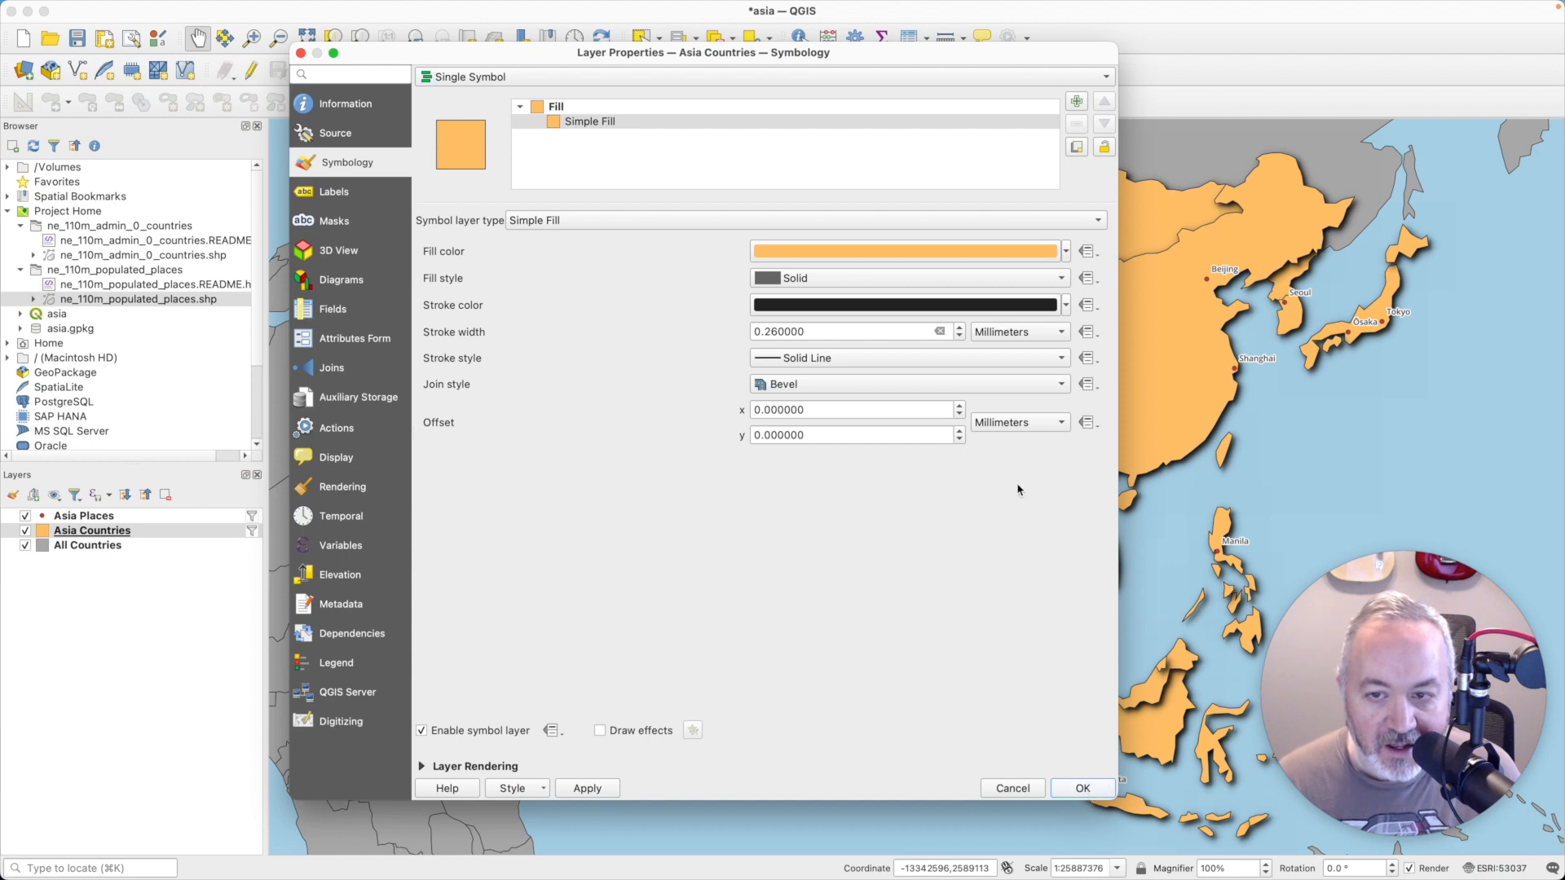
{"action": "key", "text": "Return"}
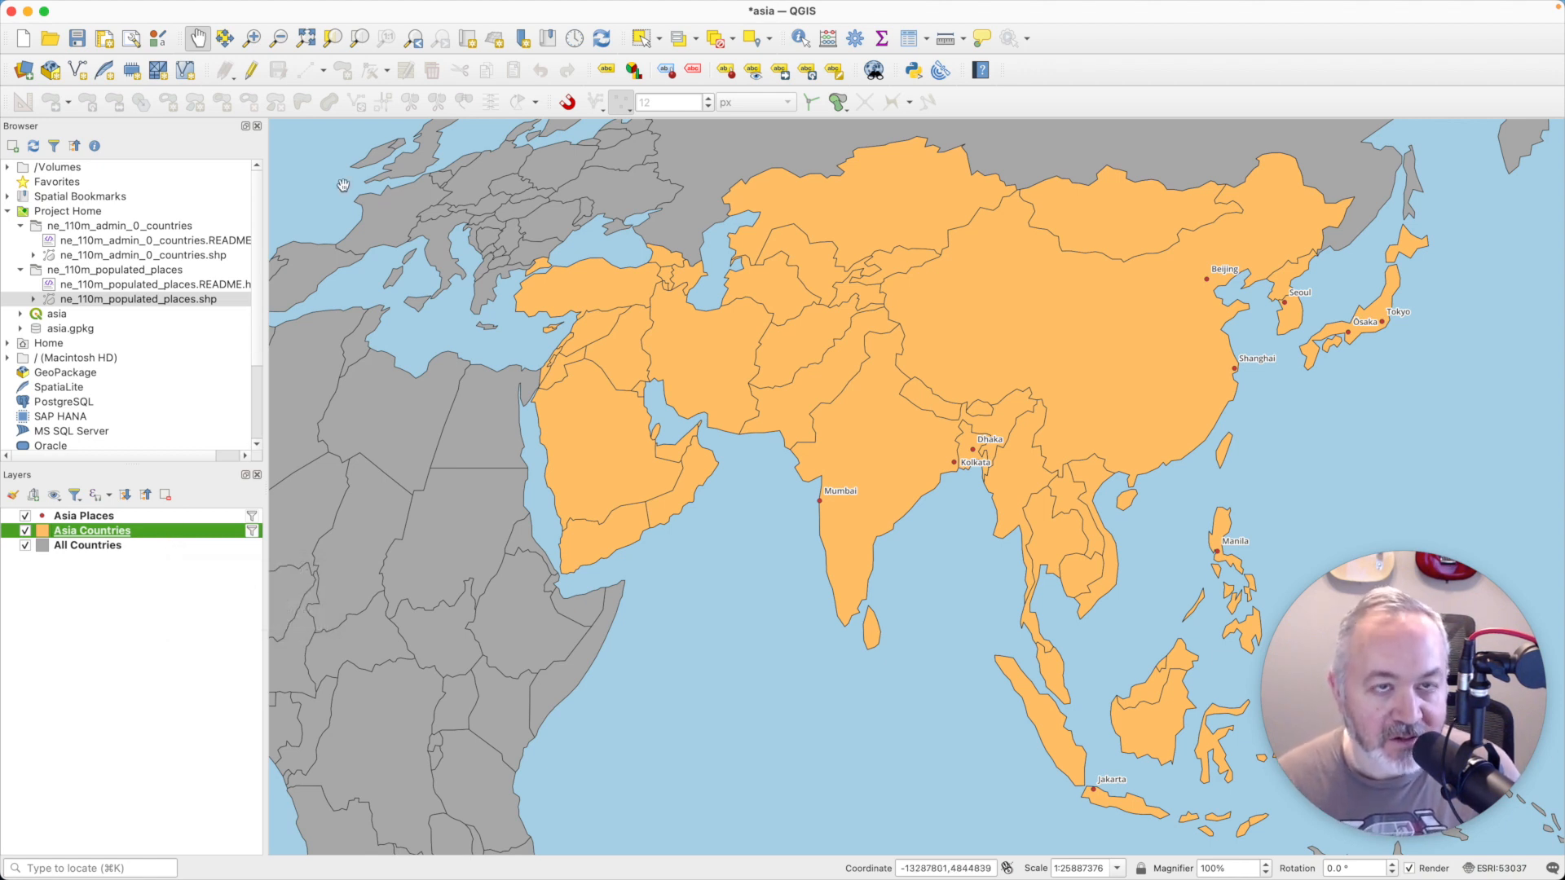
- Dissolve the Asia Countries layer into a temporary layer, without any dissolve fields, and close the tool
{"action": "mouse_move", "coordinate": [484, 7]}
{"action": "left_click", "coordinate": [368, 10]}
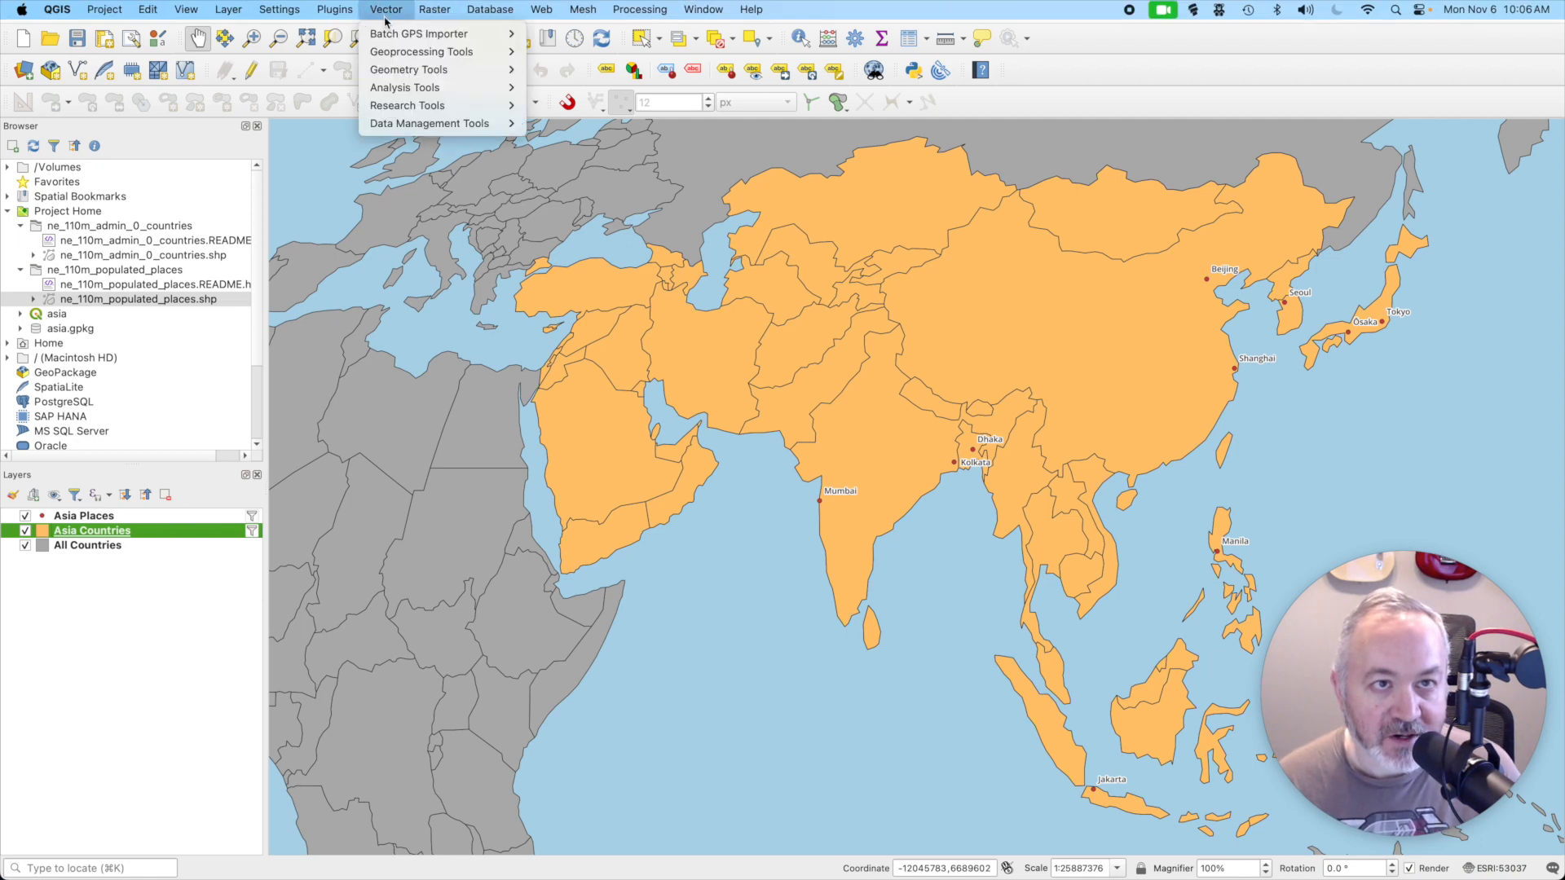
{"action": "mouse_move", "coordinate": [424, 51]}
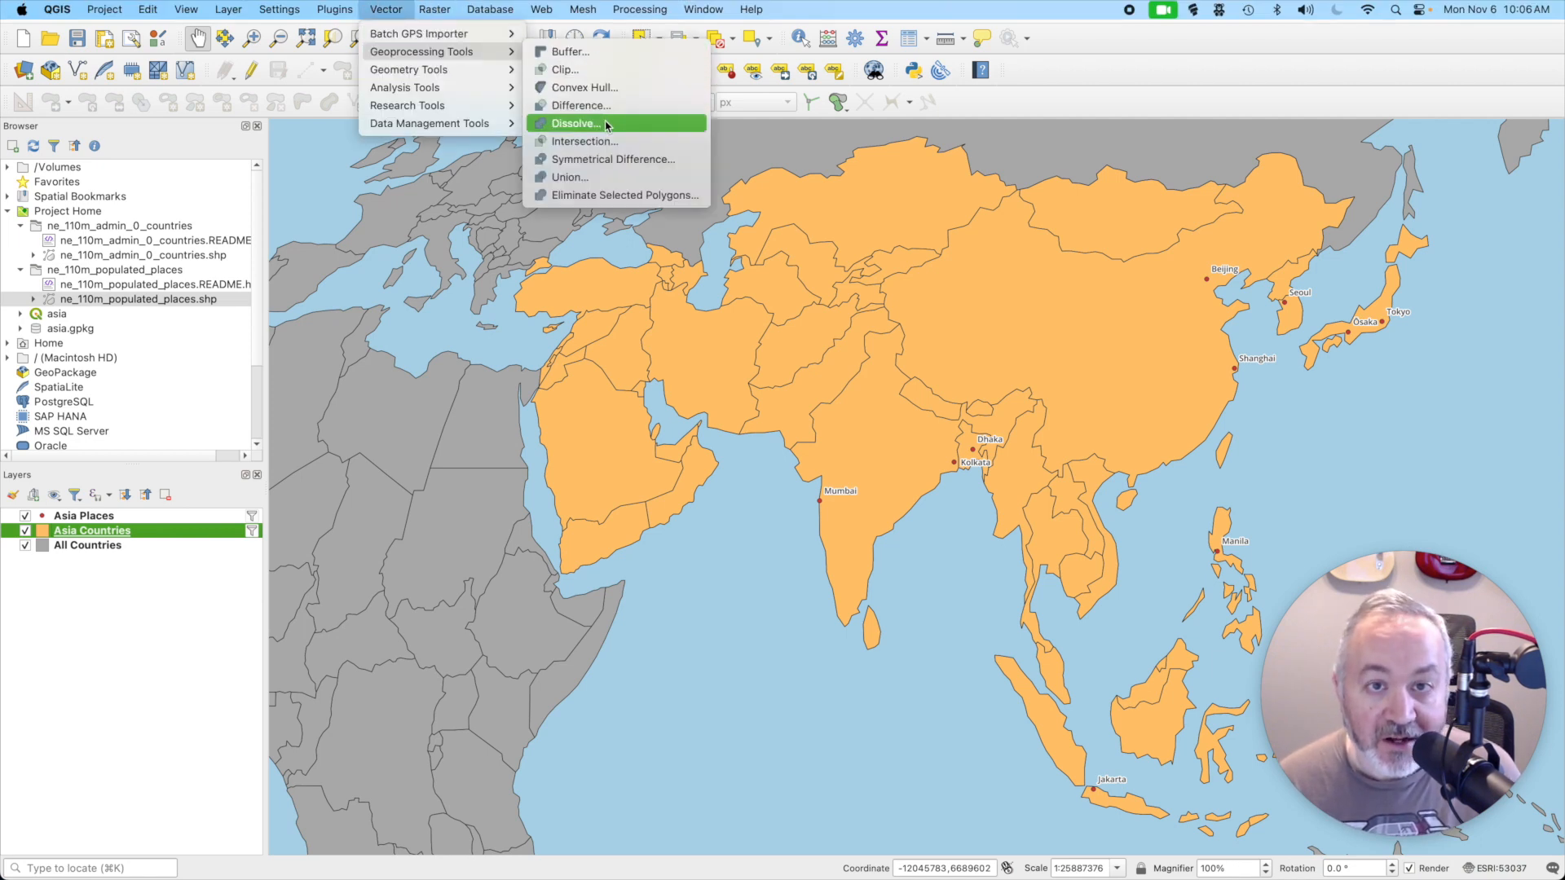
{"action": "left_click", "coordinate": [607, 125]}
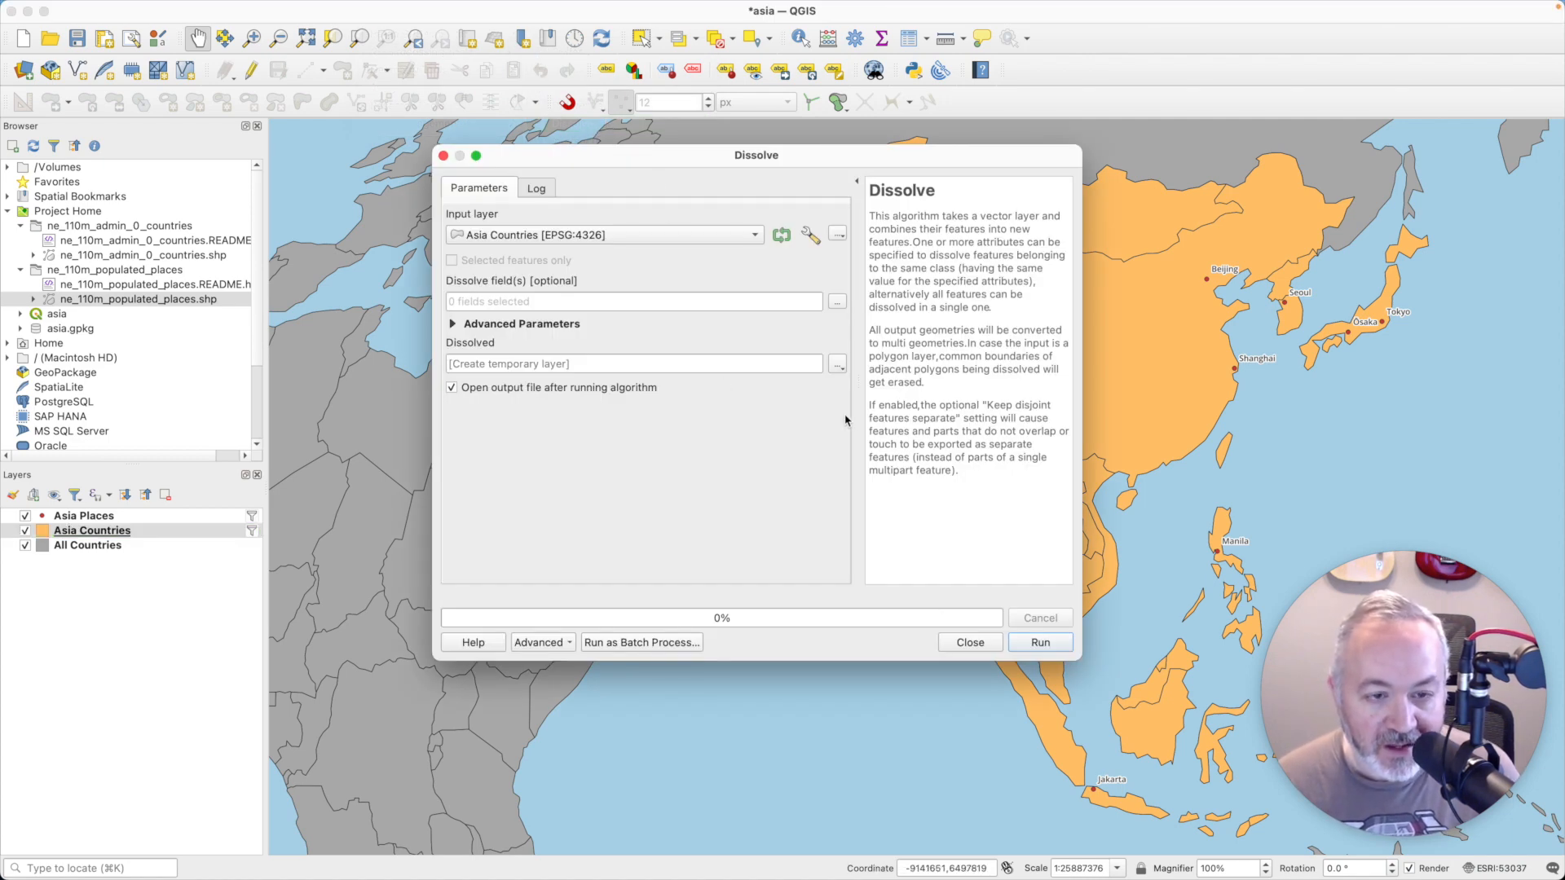
{"action": "left_click", "coordinate": [1040, 643]}
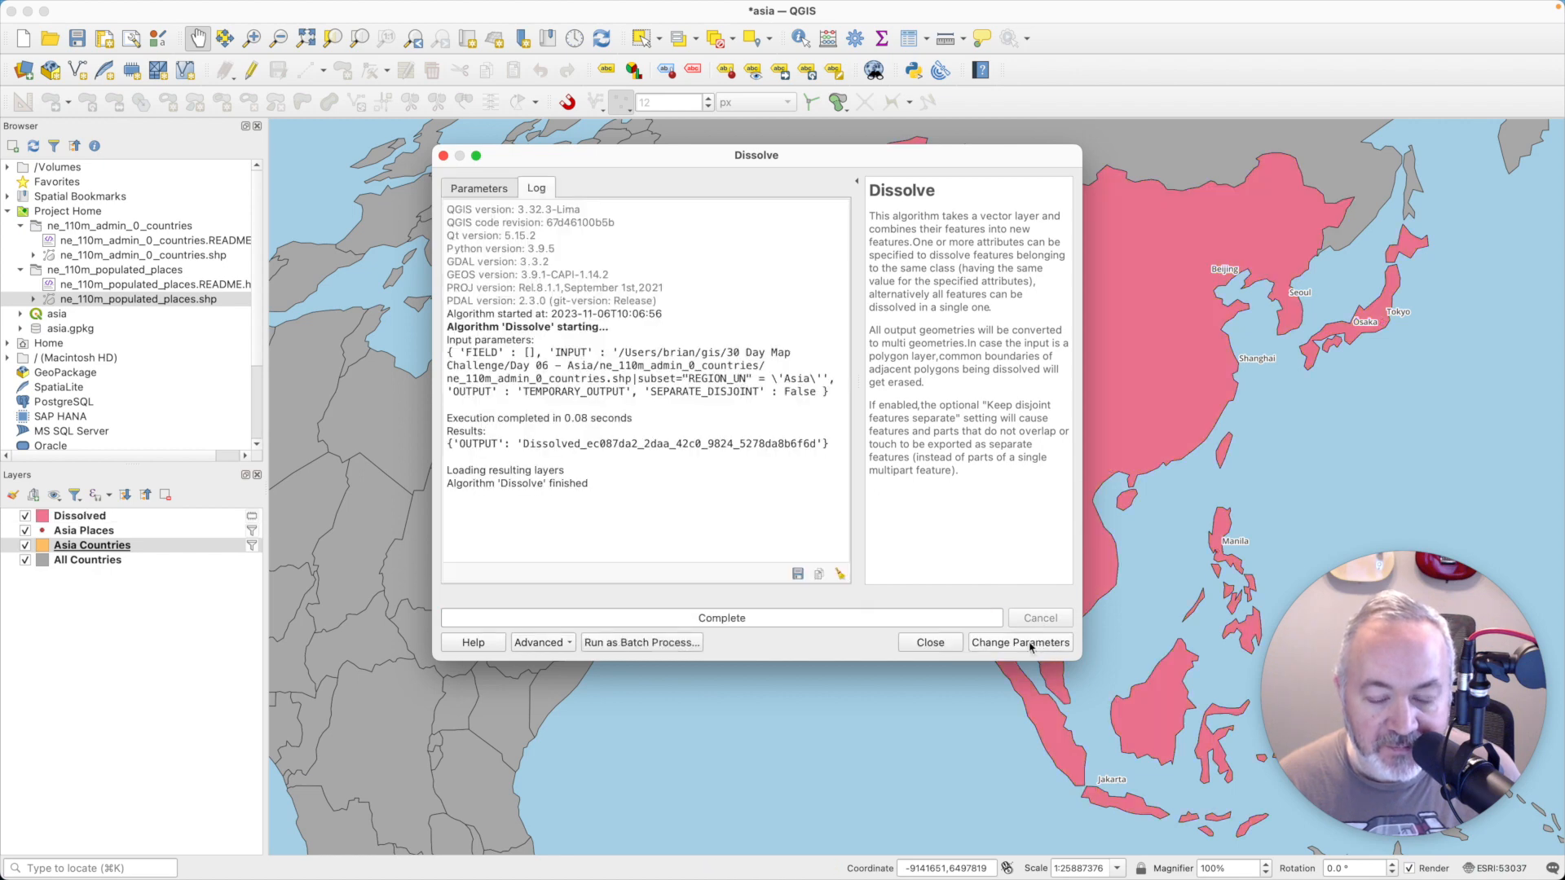
{"action": "left_click", "coordinate": [953, 643]}
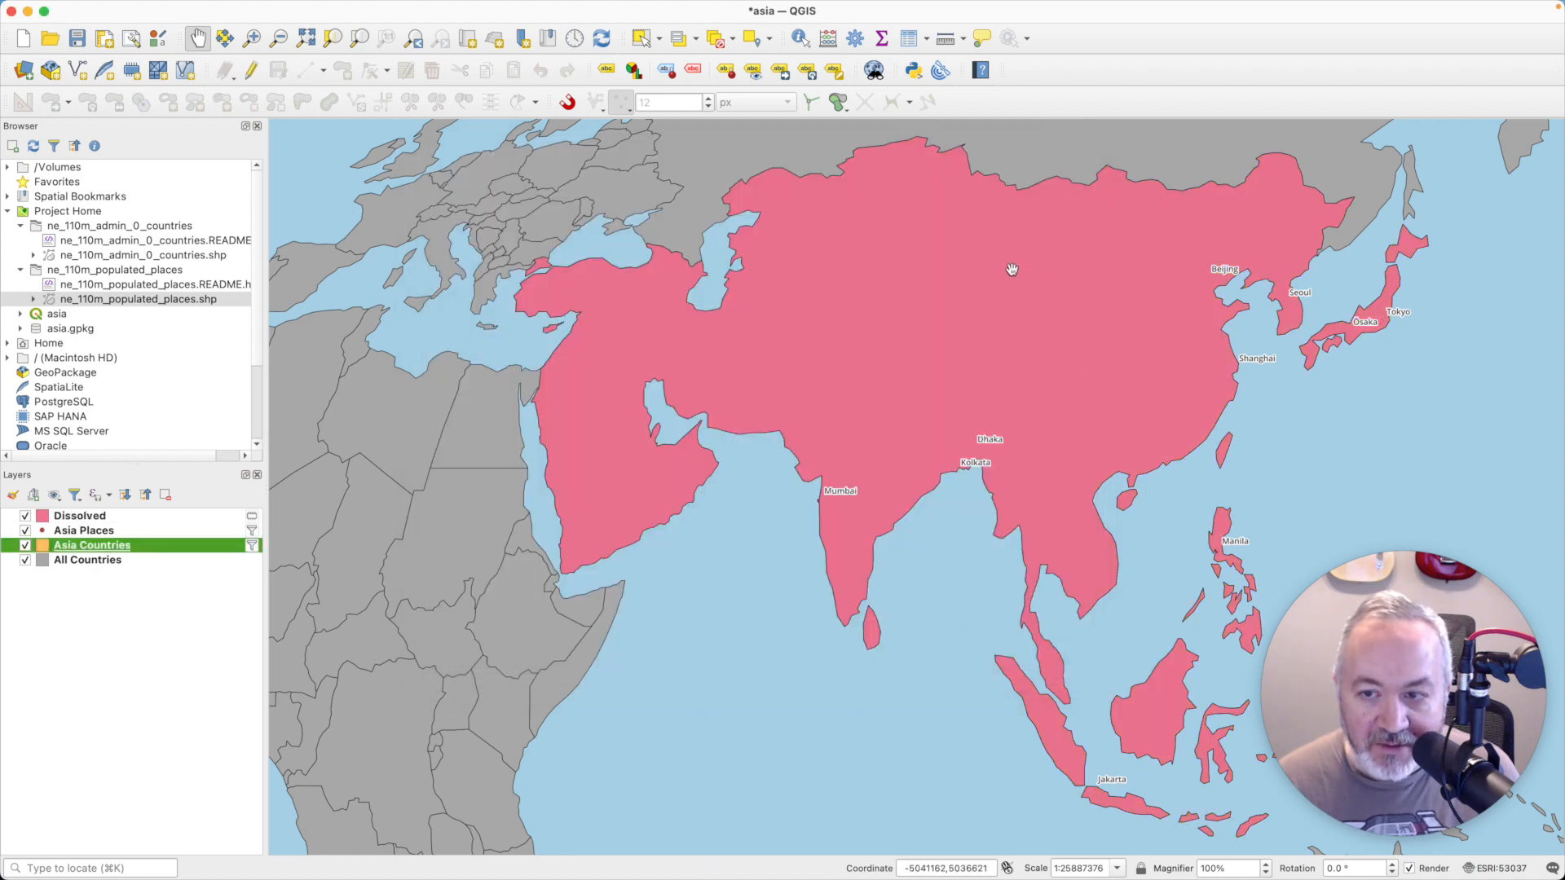
- Rename the dissolved layer as Dissolved Asia Countries and move it between Asia Countries and All Countries in the layer order
{"action": "left_click", "coordinate": [79, 520]}
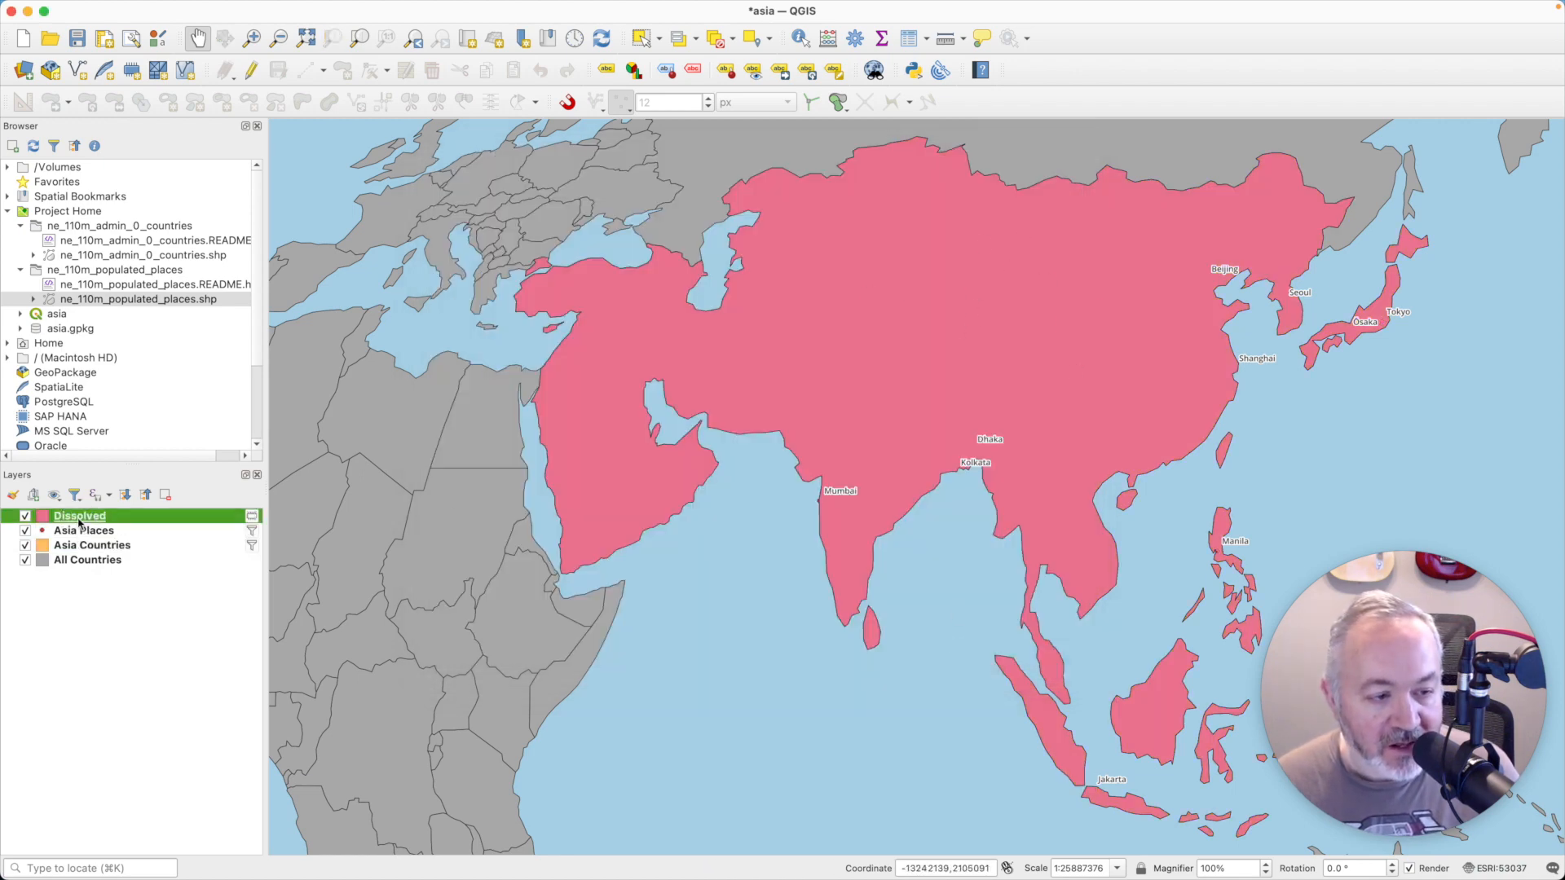
{"action": "right_click", "coordinate": [86, 520]}
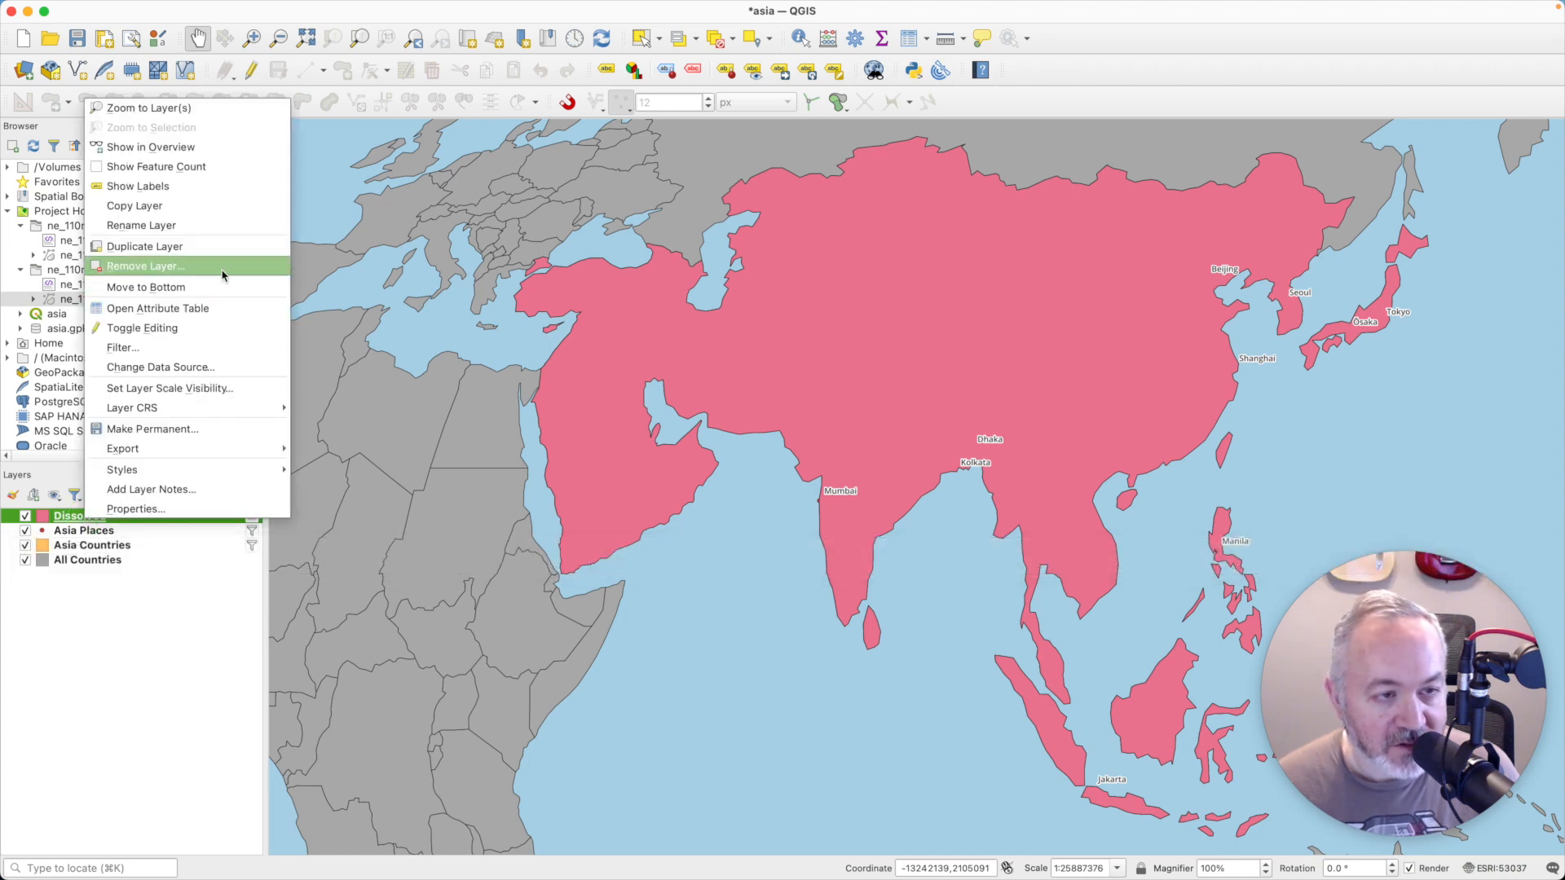
{"action": "left_click", "coordinate": [172, 227]}
{"action": "type", "text": "D"}
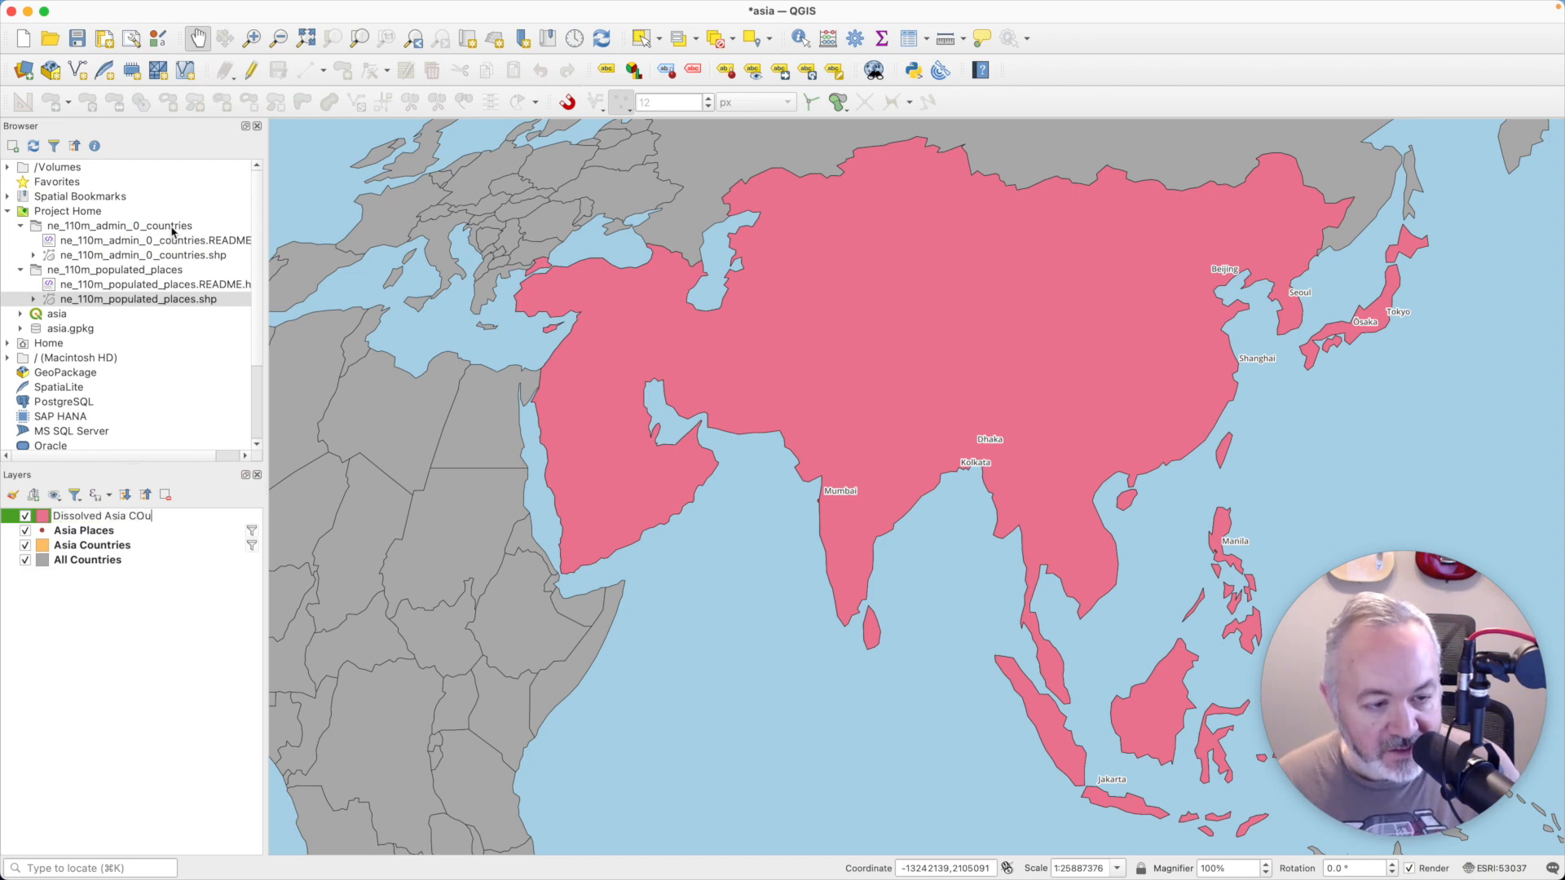
{"action": "type", "text": "issolved Asia C"}
{"action": "type", "text": "ountries"}
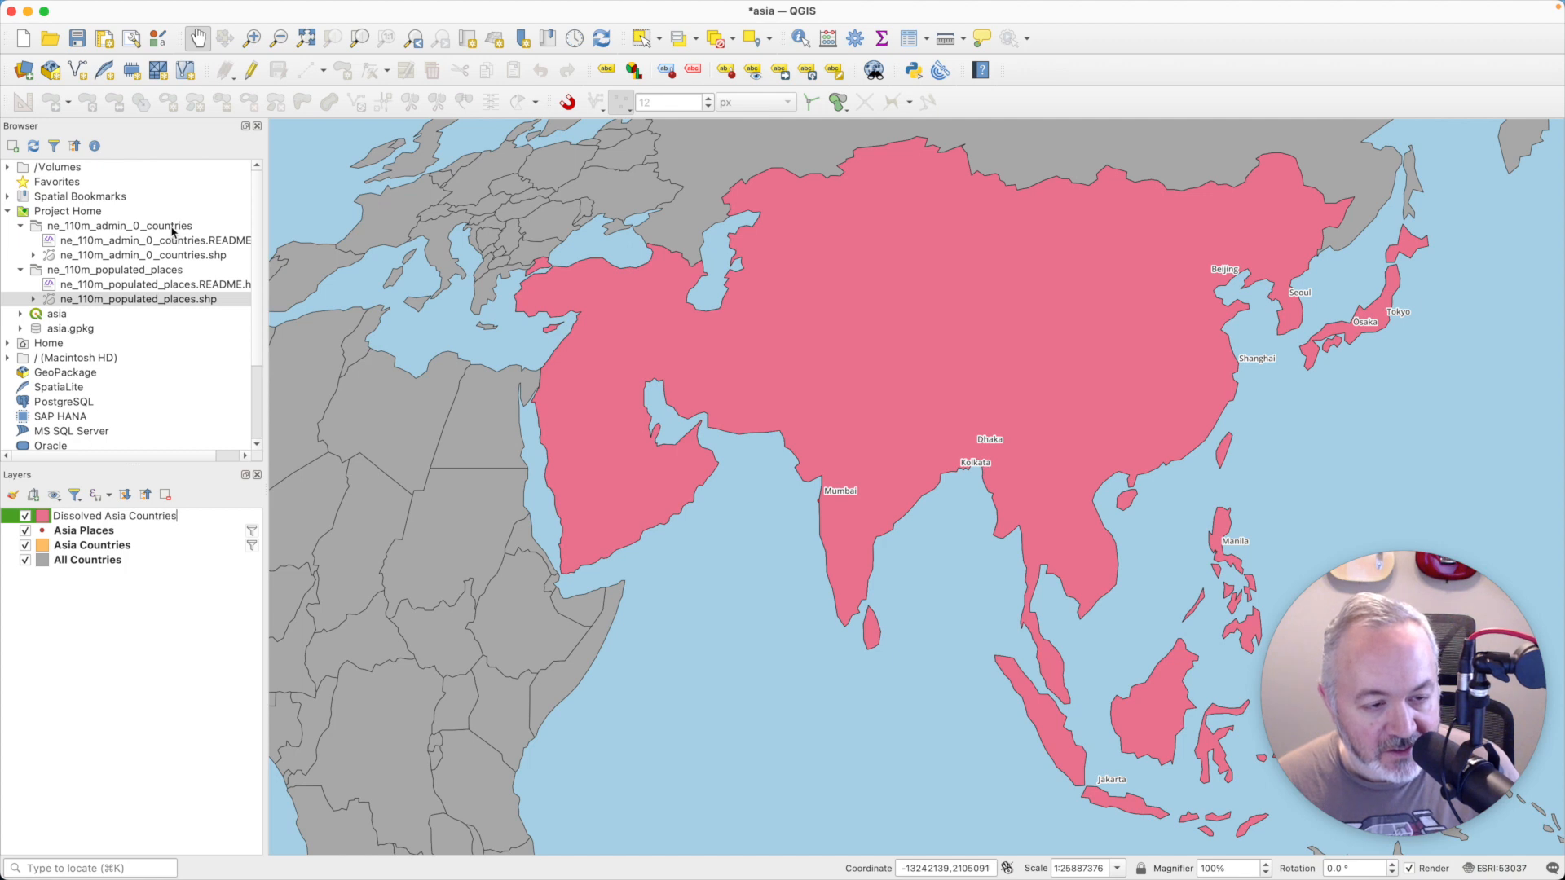
{"action": "key", "text": "Return"}
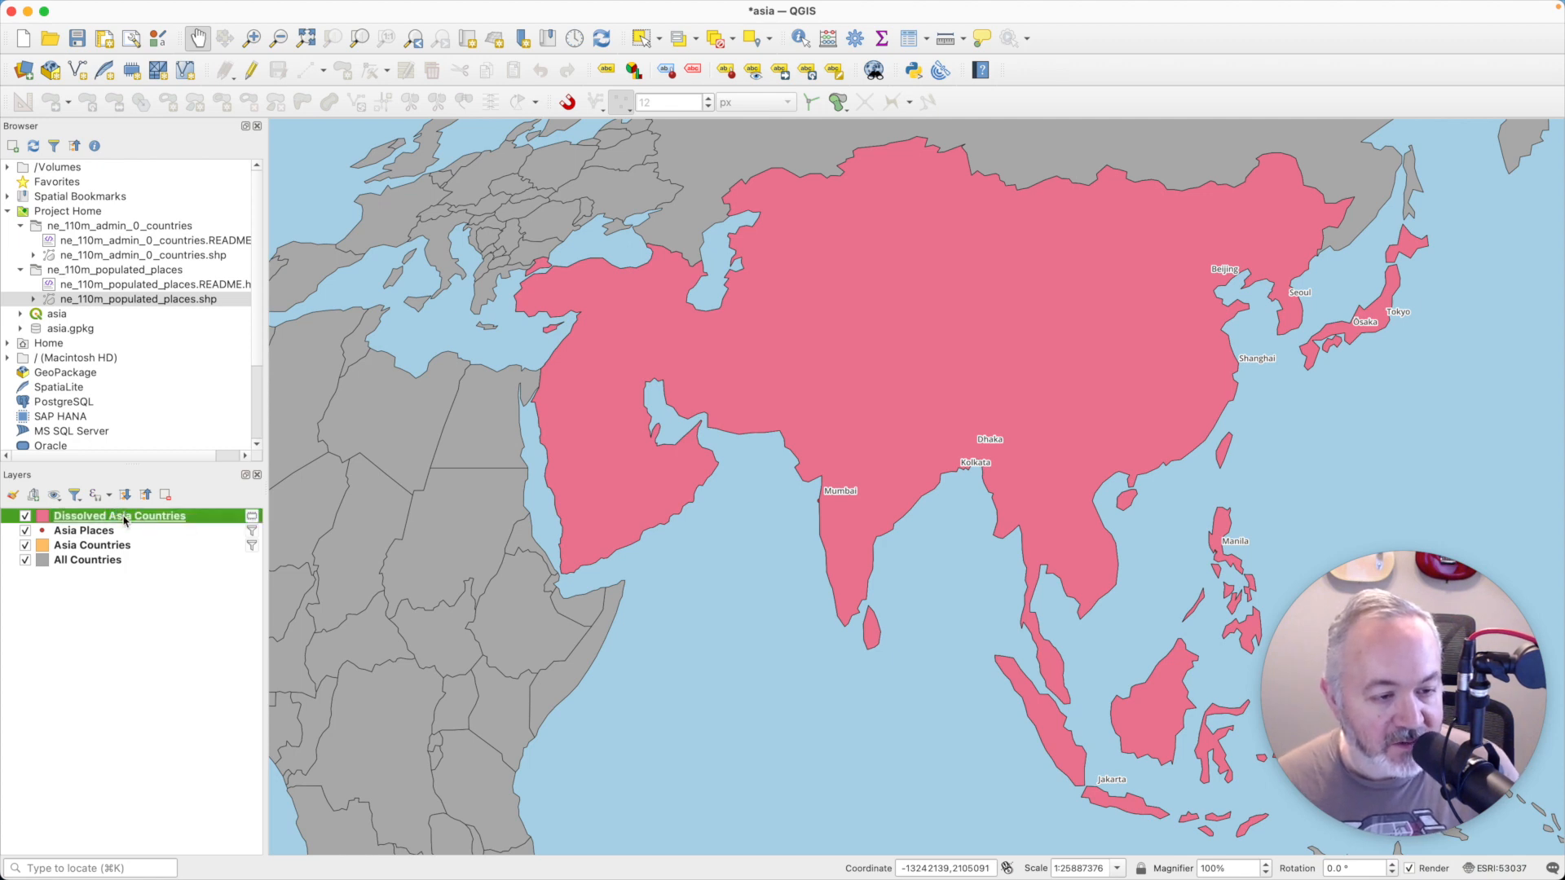
{"action": "left_click_drag", "start_coordinate": [123, 520], "coordinate": [109, 547]}
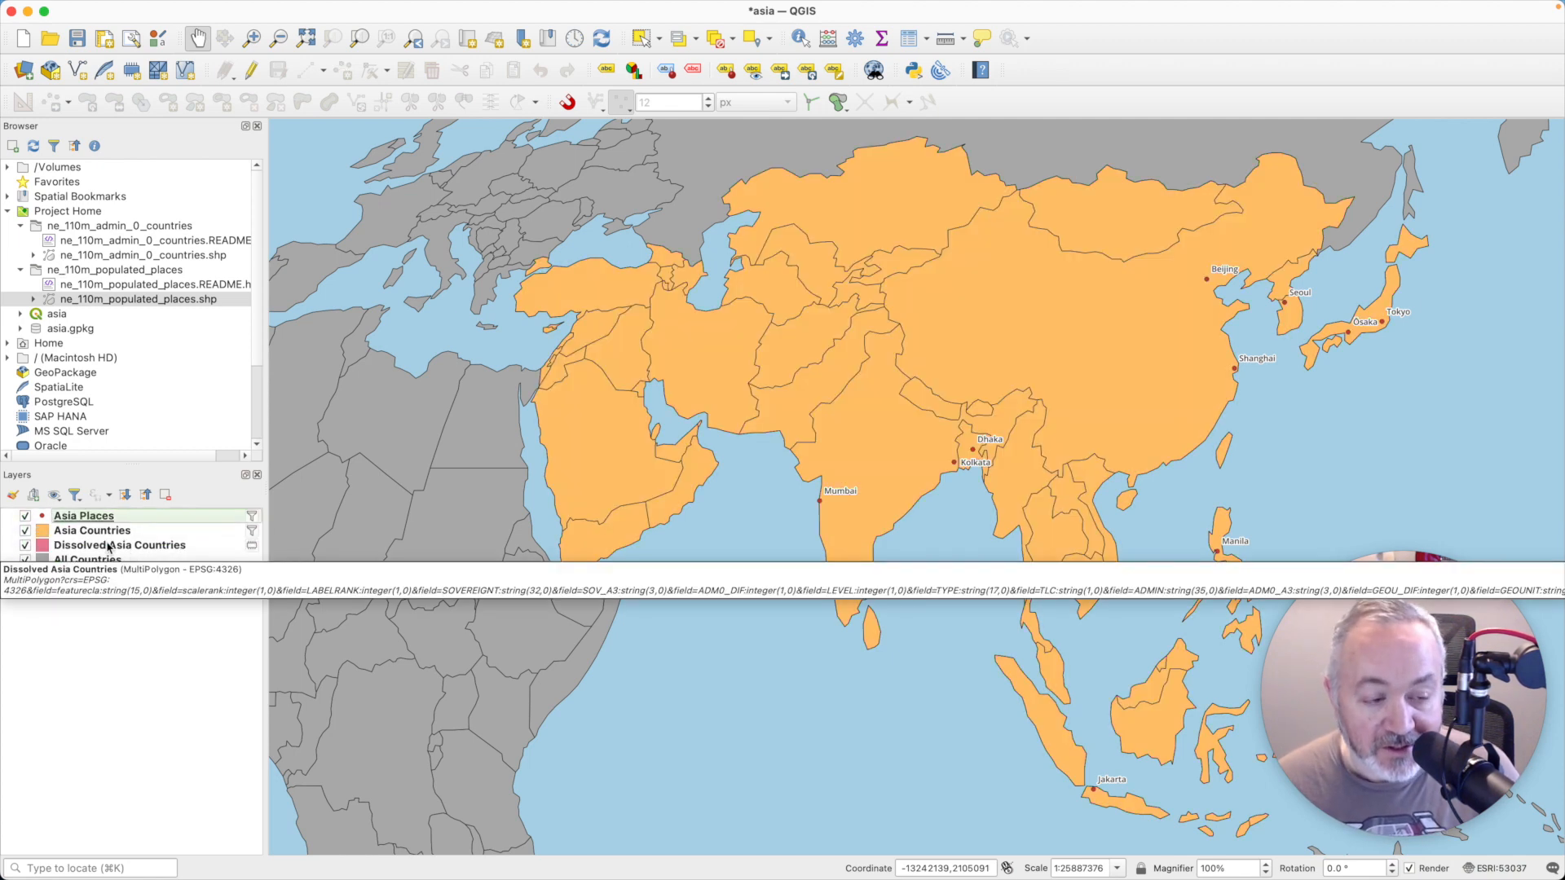
- Enable draw effects on the Dissolved Asia Countries simple fill, add a Drop Shadow with its default settings, and apply it
{"action": "left_click", "coordinate": [109, 548]}
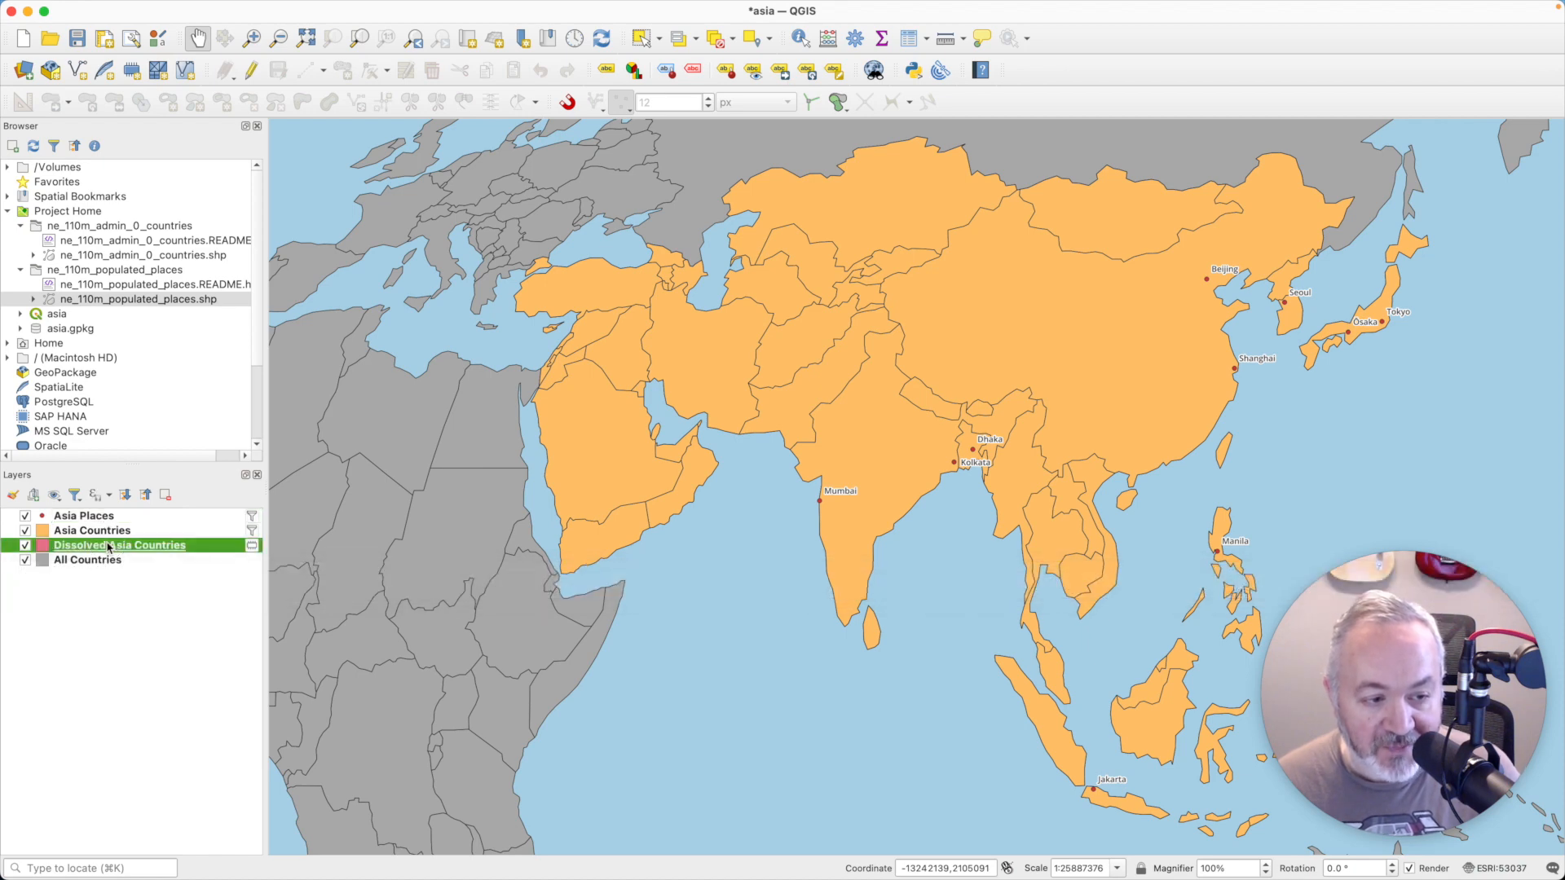
{"action": "double_click", "coordinate": [110, 548]}
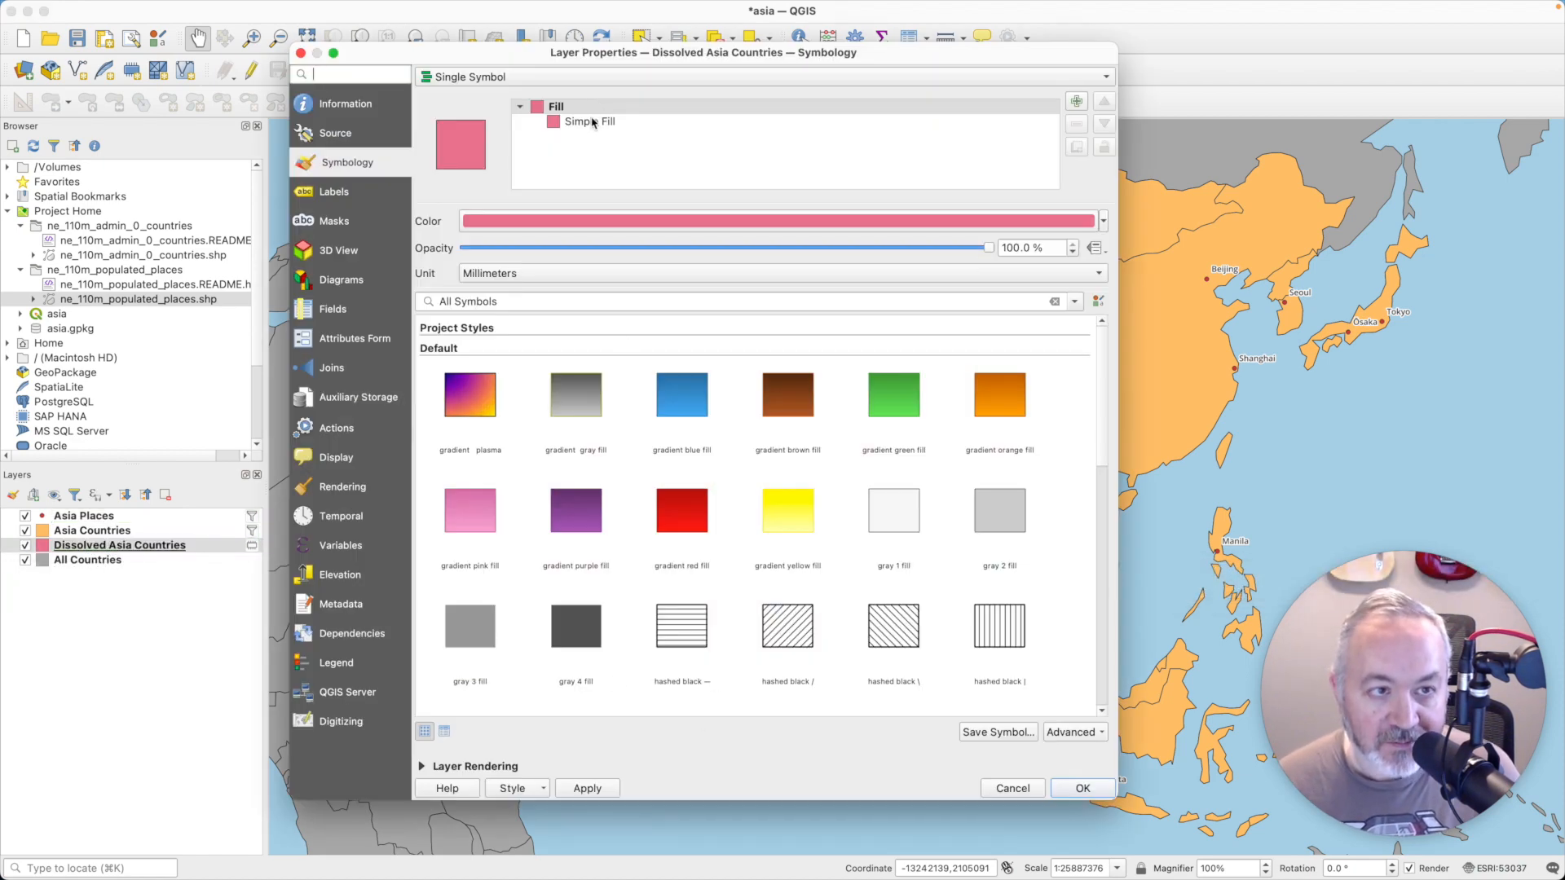
{"action": "left_click", "coordinate": [592, 123]}
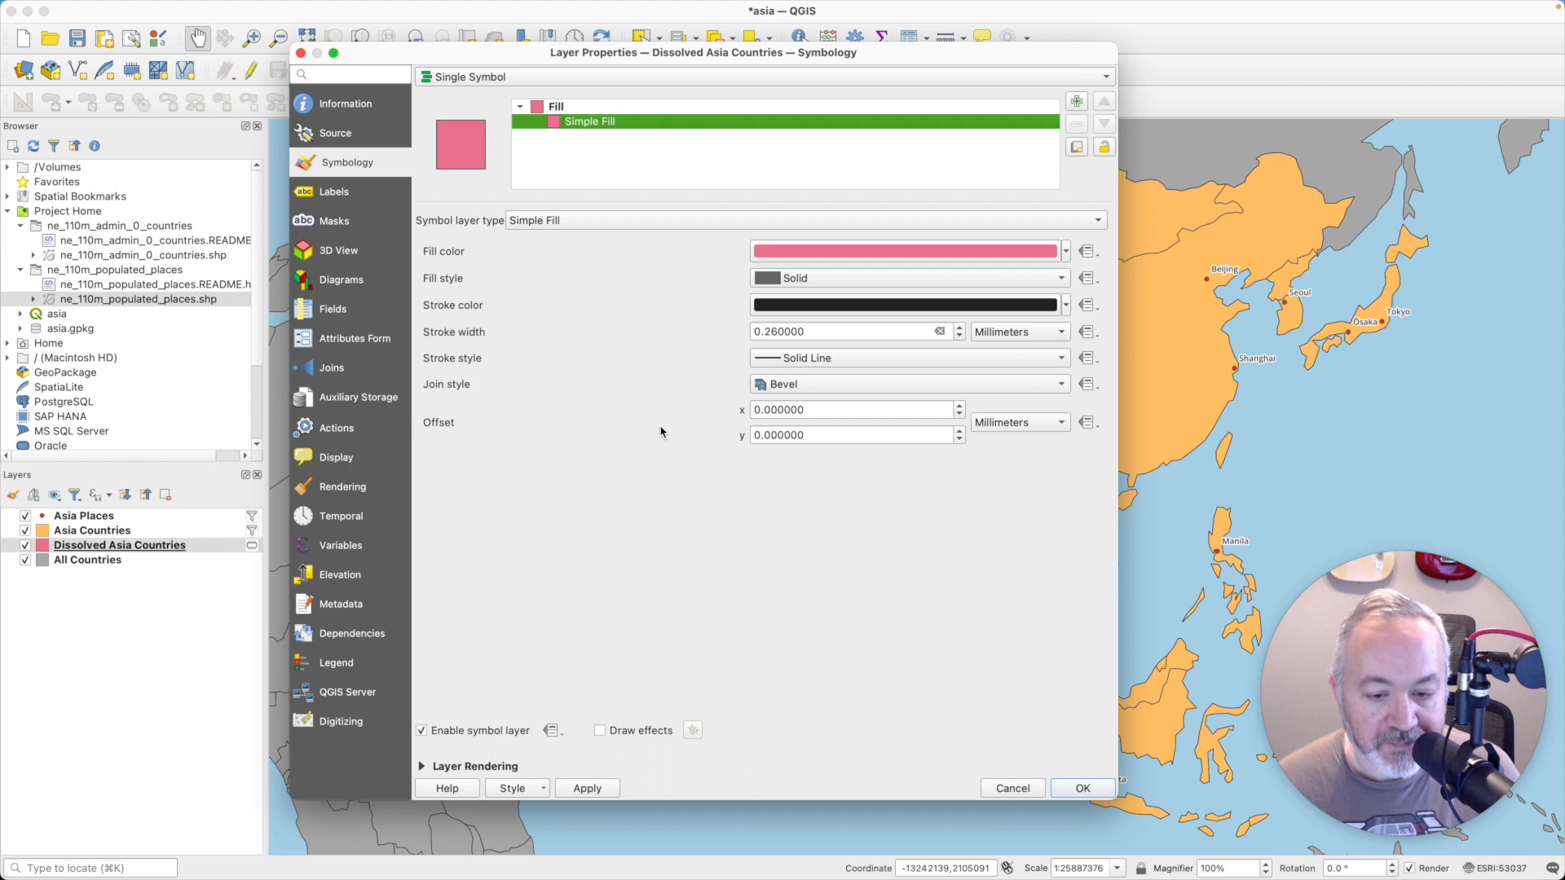
{"action": "left_click", "coordinate": [655, 730]}
{"action": "left_click", "coordinate": [691, 730]}
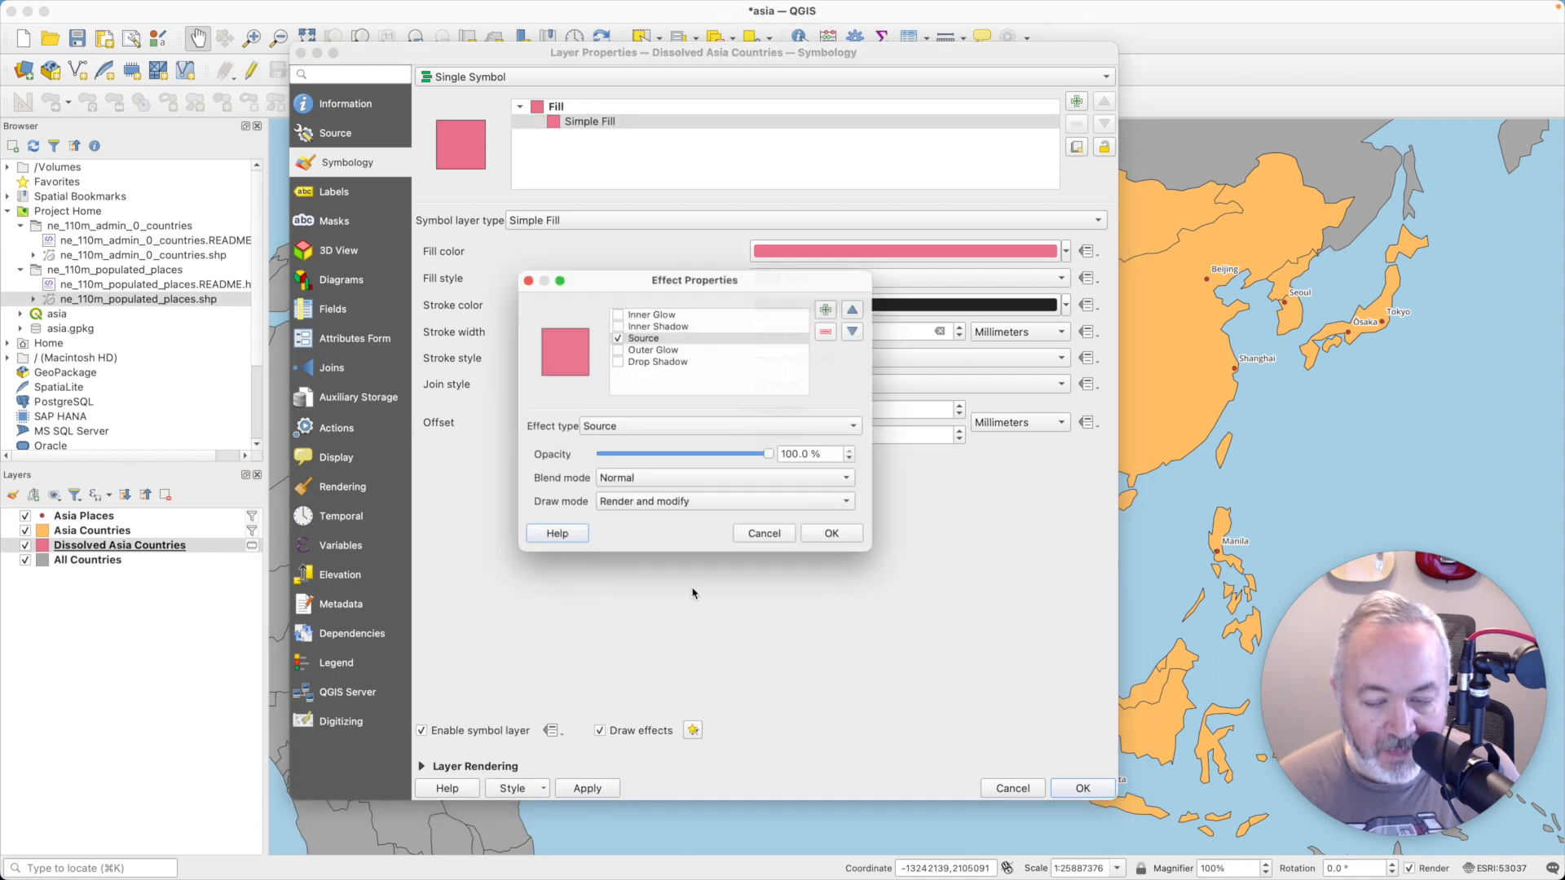
{"action": "left_click", "coordinate": [631, 354]}
{"action": "left_click", "coordinate": [615, 356]}
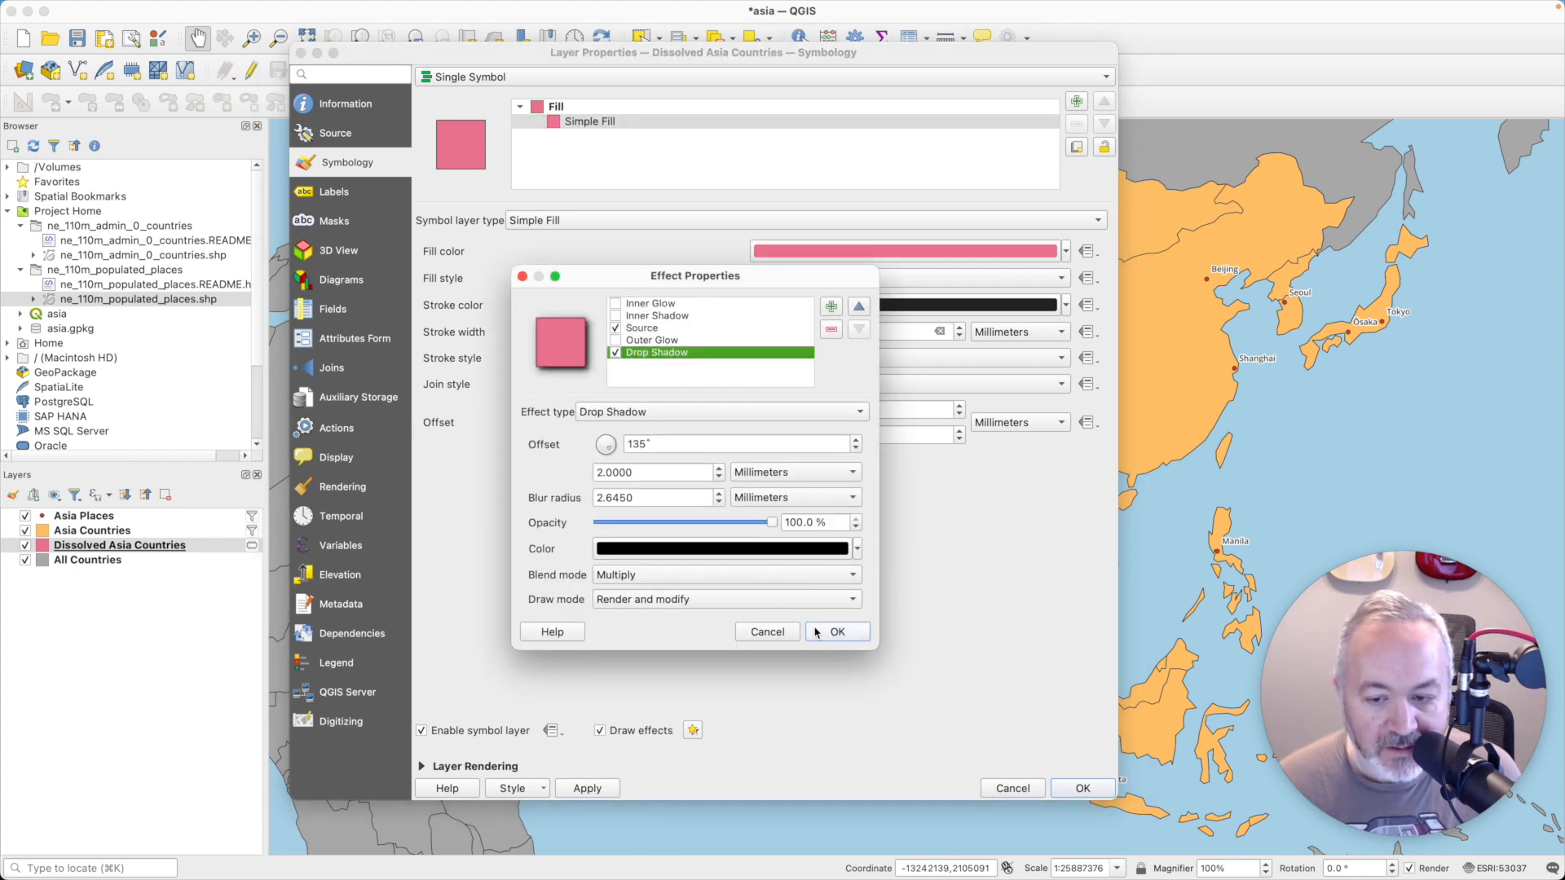
{"action": "left_click", "coordinate": [817, 633]}
{"action": "left_click", "coordinate": [1099, 789]}
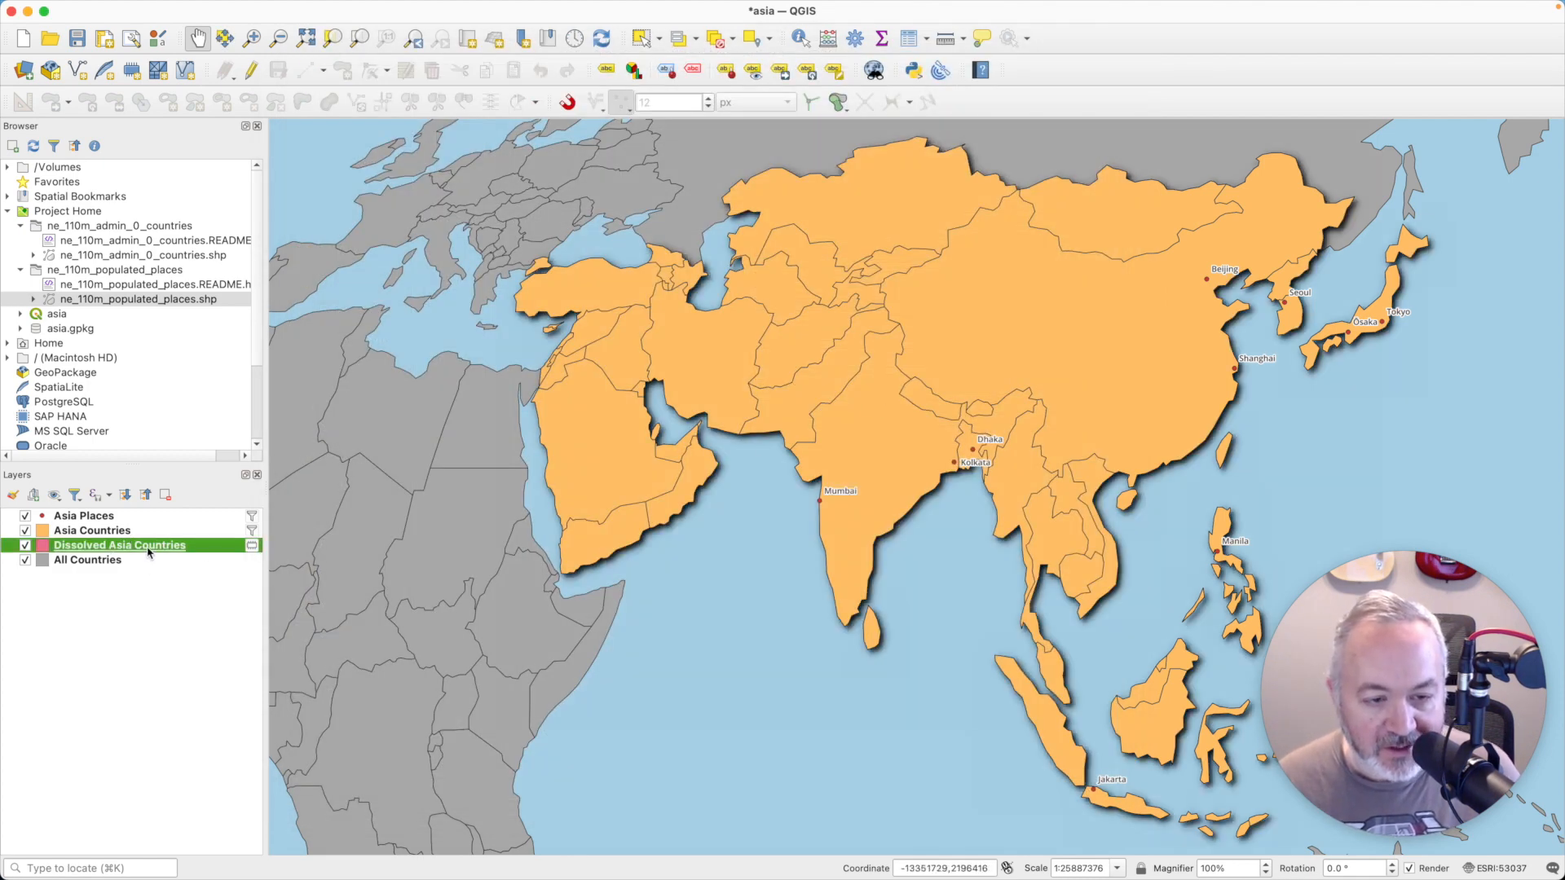
- Set the Dissolved Asia Countries drop shadow's blur radius to 2 millimeters and its opacity to 50%, and apply the changes
{"action": "double_click", "coordinate": [147, 552]}
{"action": "left_click", "coordinate": [573, 121]}
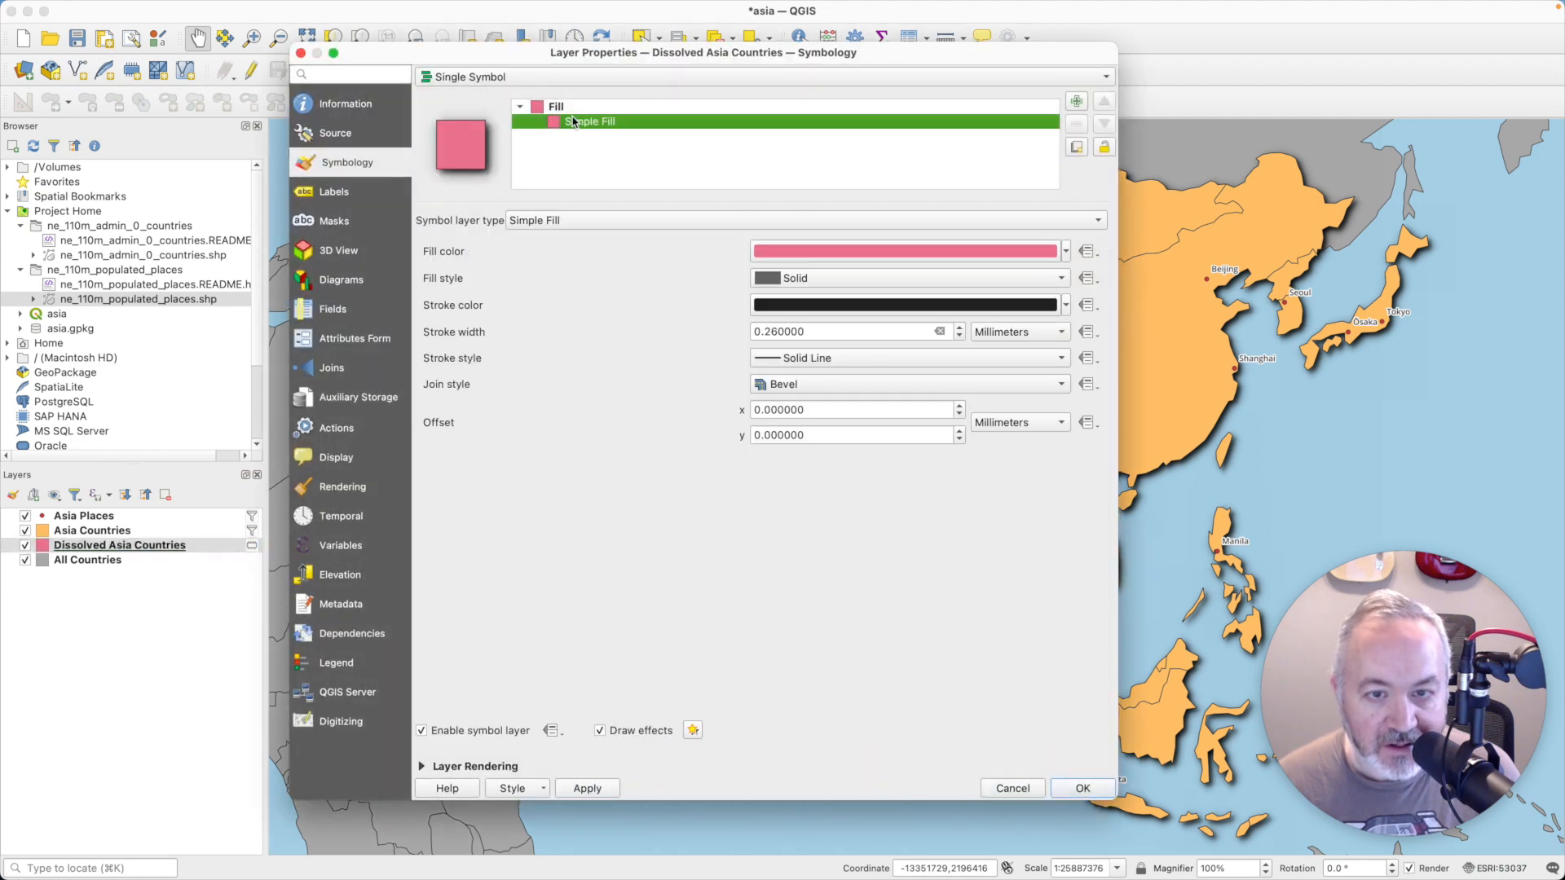
{"action": "left_click", "coordinate": [693, 734]}
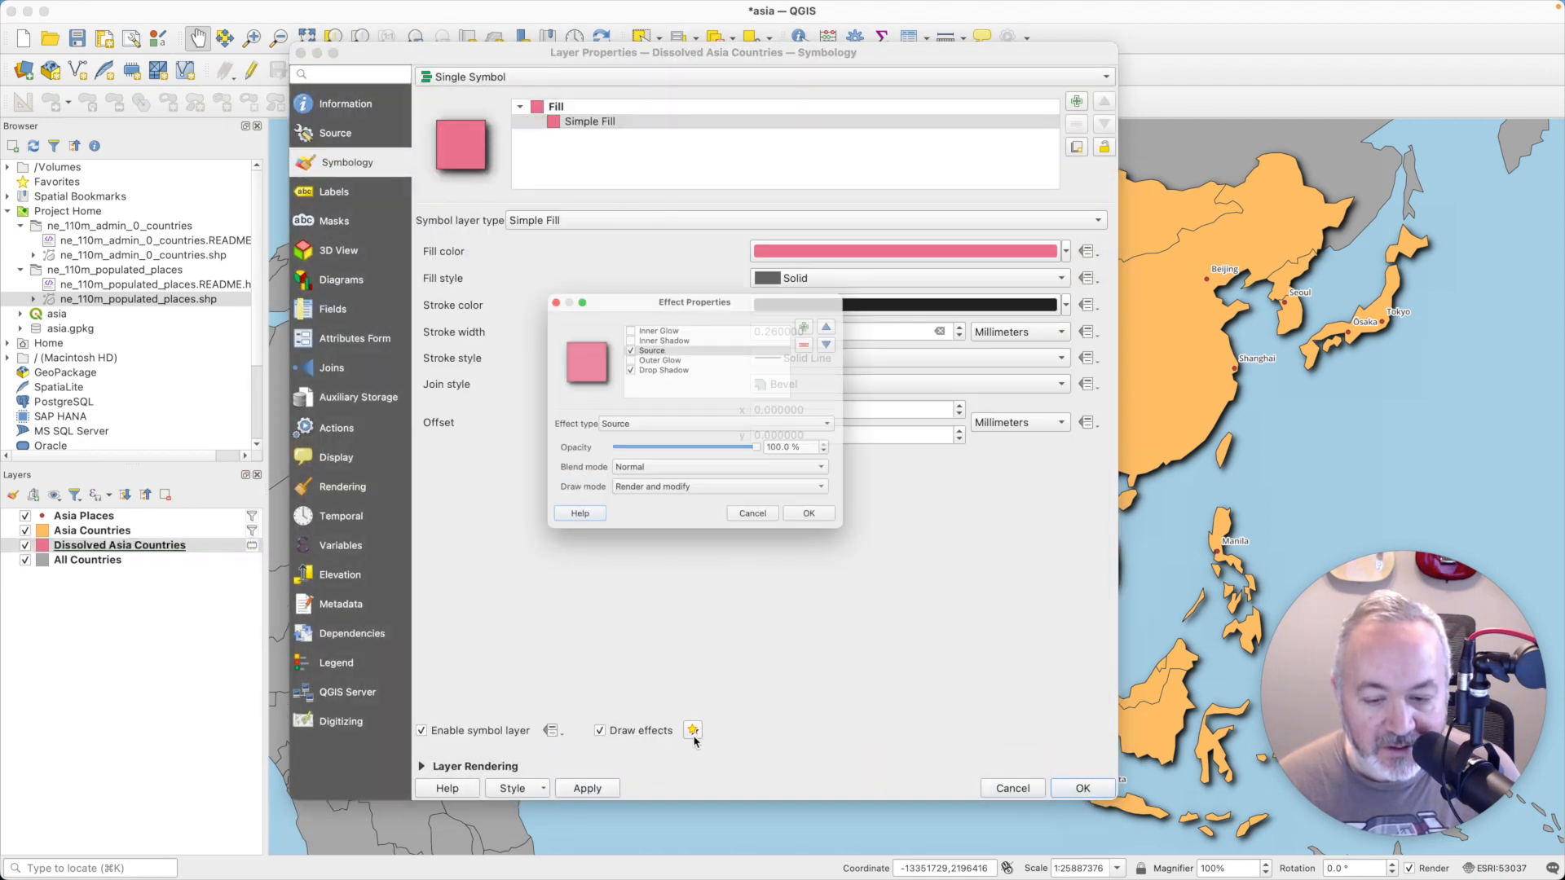
{"action": "left_click", "coordinate": [676, 360]}
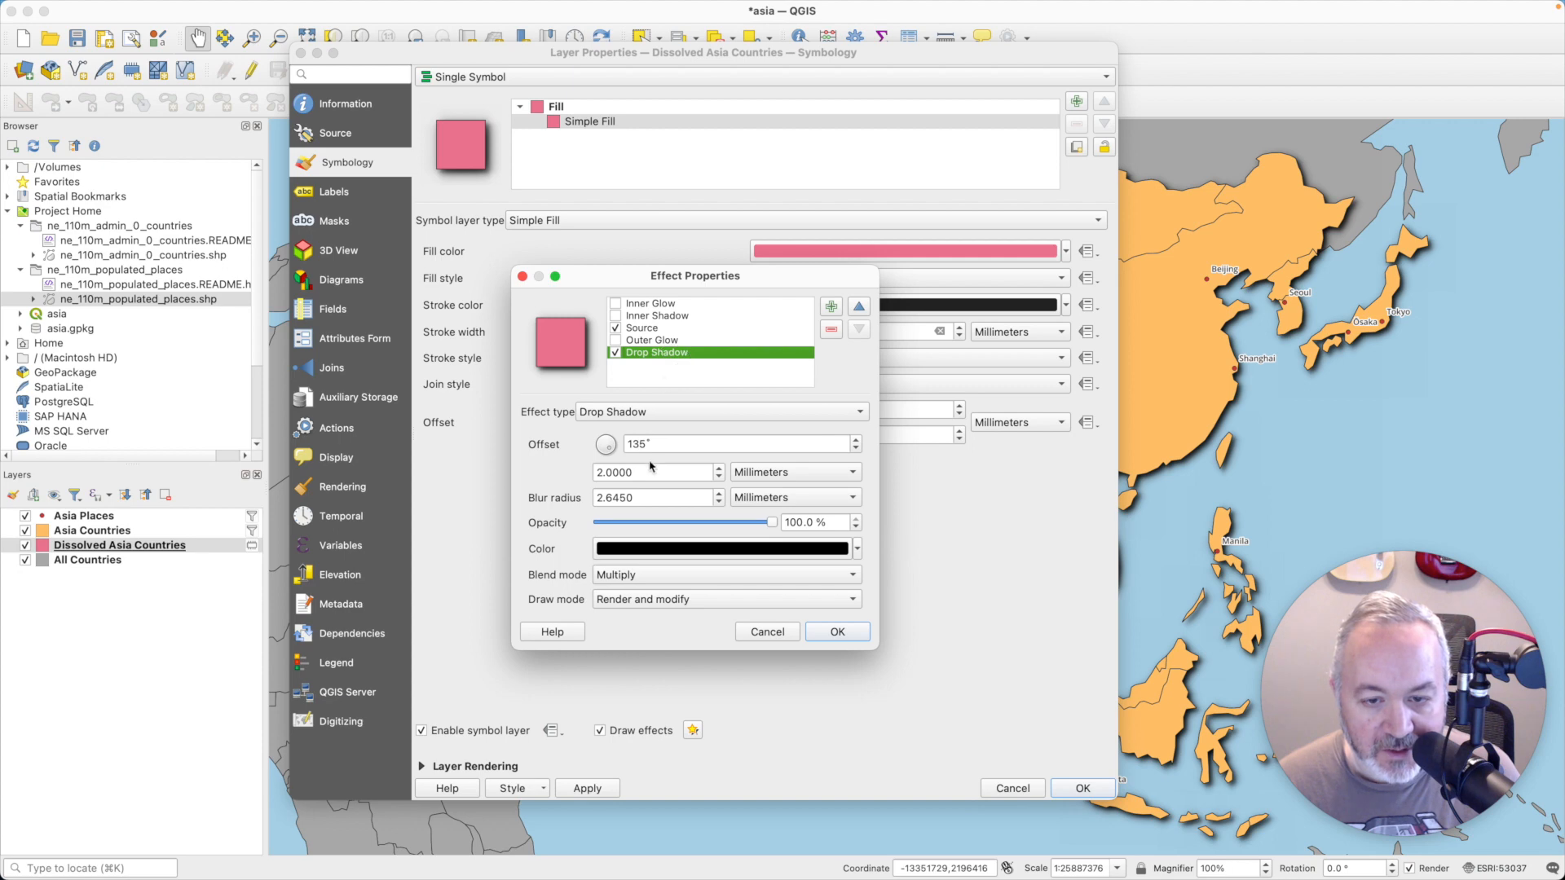
{"action": "double_click", "coordinate": [651, 494]}
{"action": "type", "text": "2"}
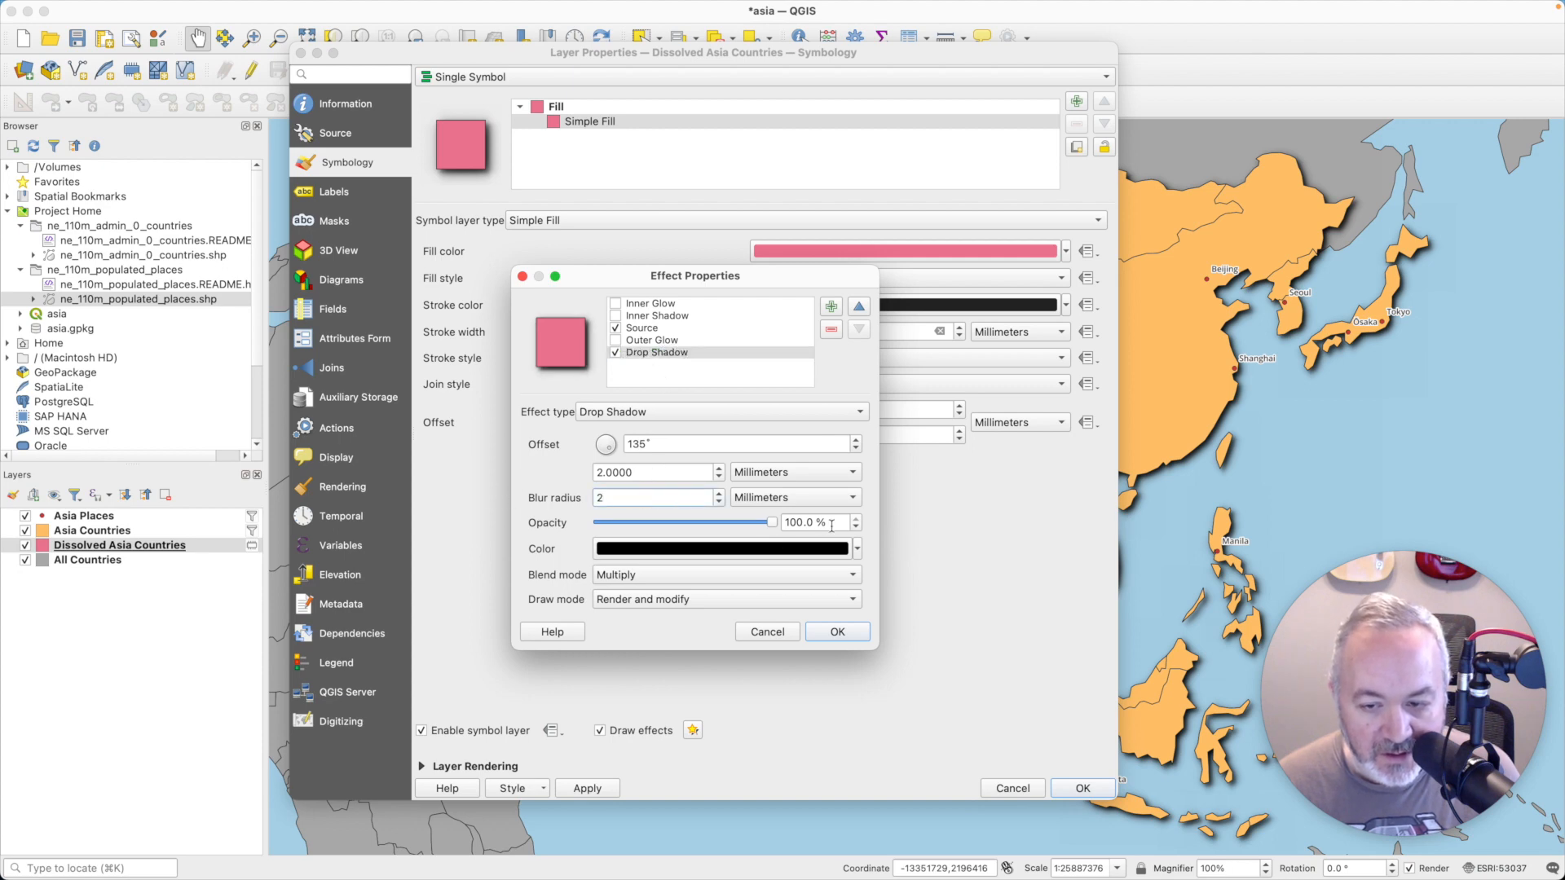
{"action": "key", "text": "Tab"}
{"action": "type", "text": "50"}
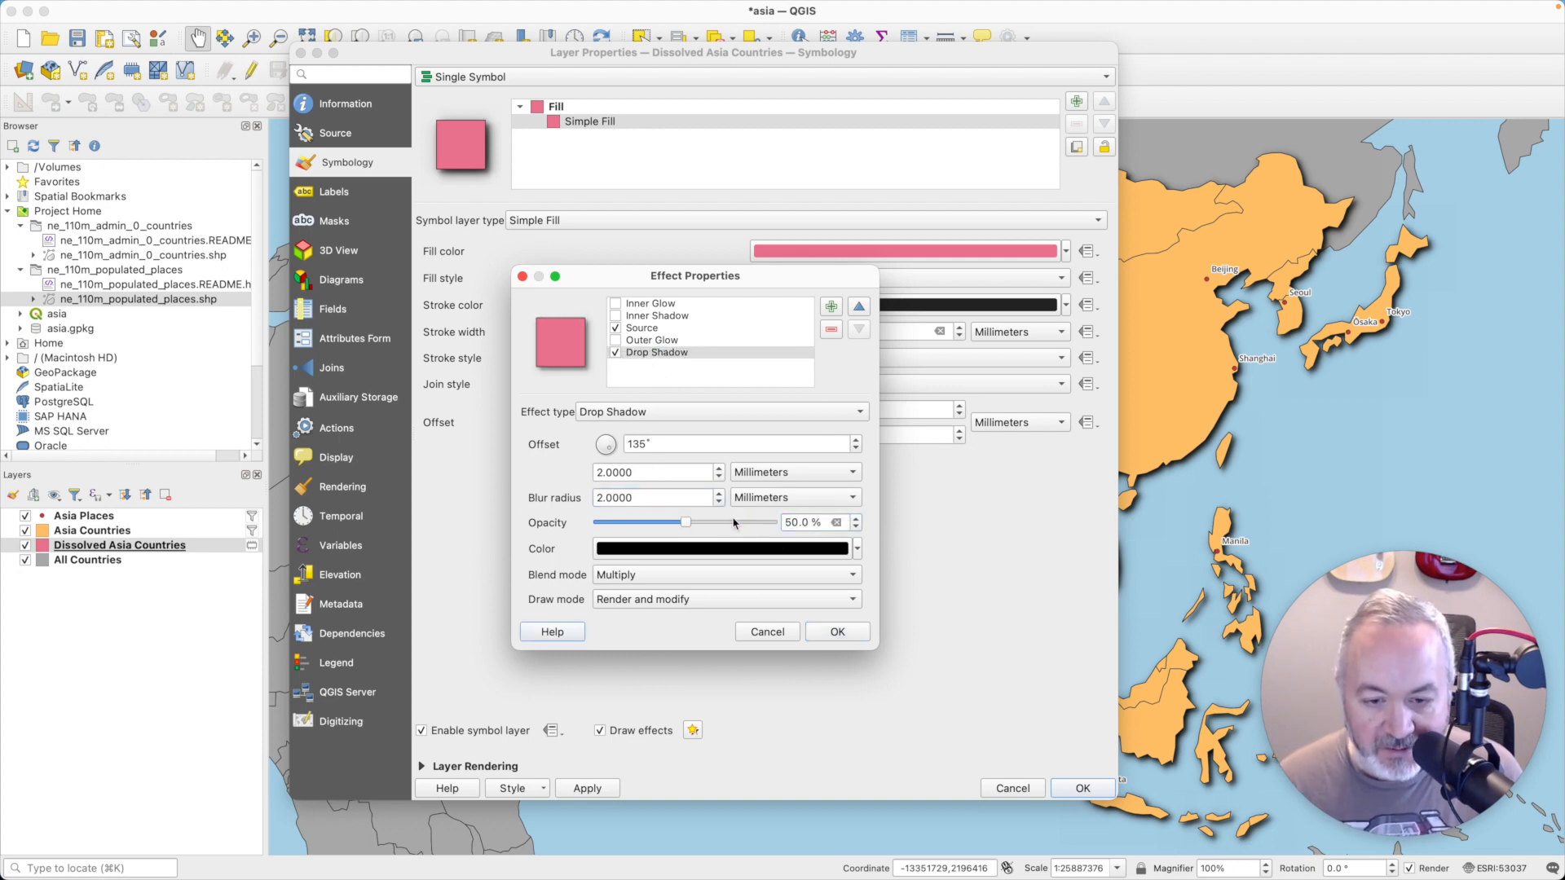
{"action": "left_click", "coordinate": [853, 638]}
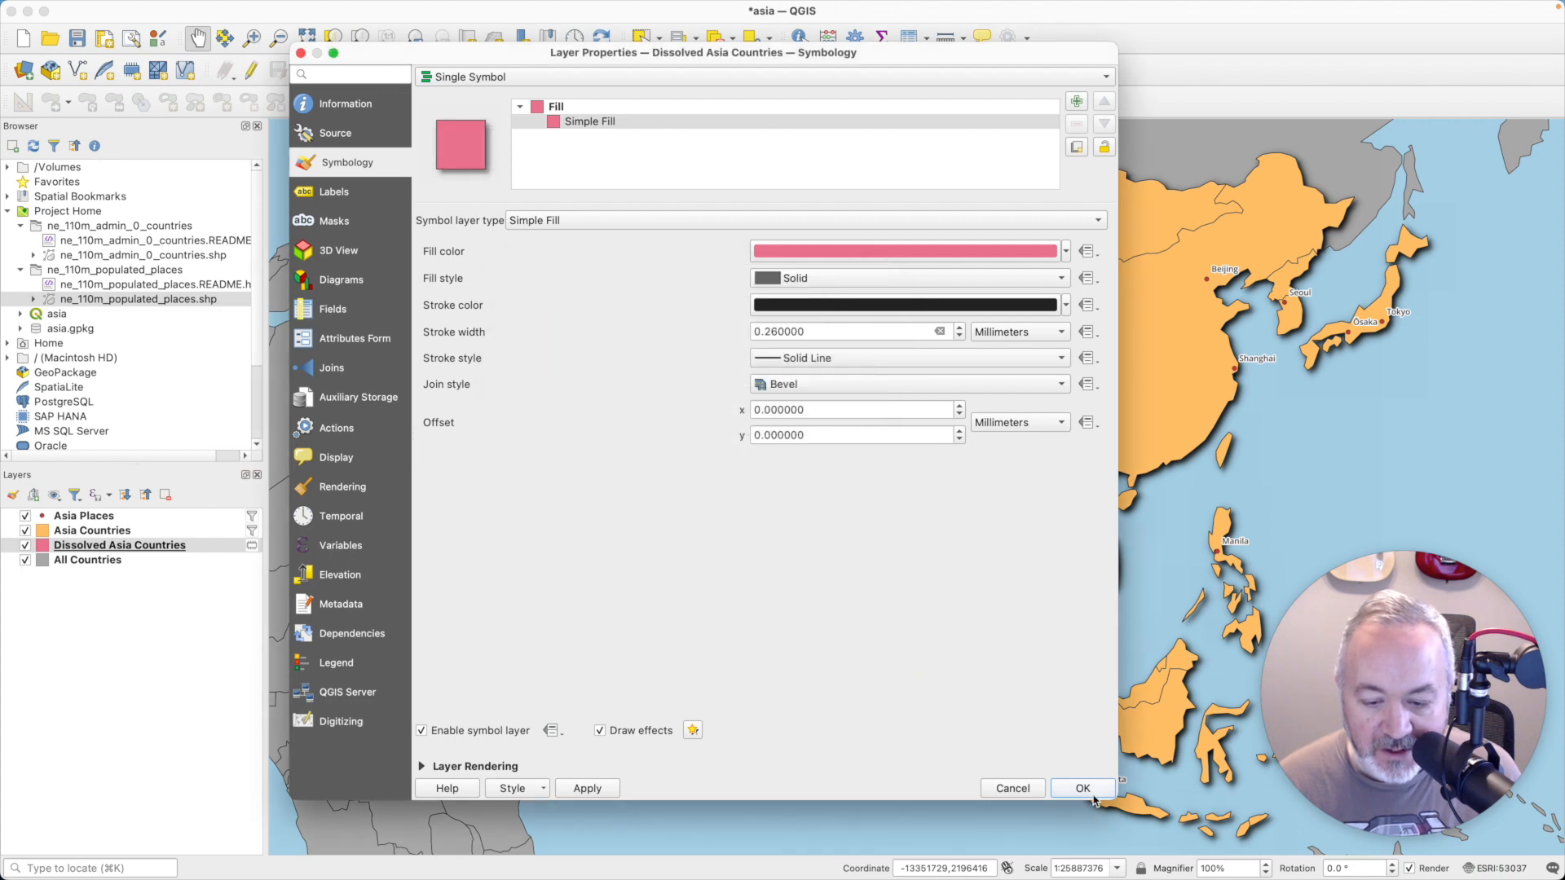
{"action": "left_click", "coordinate": [1082, 788]}
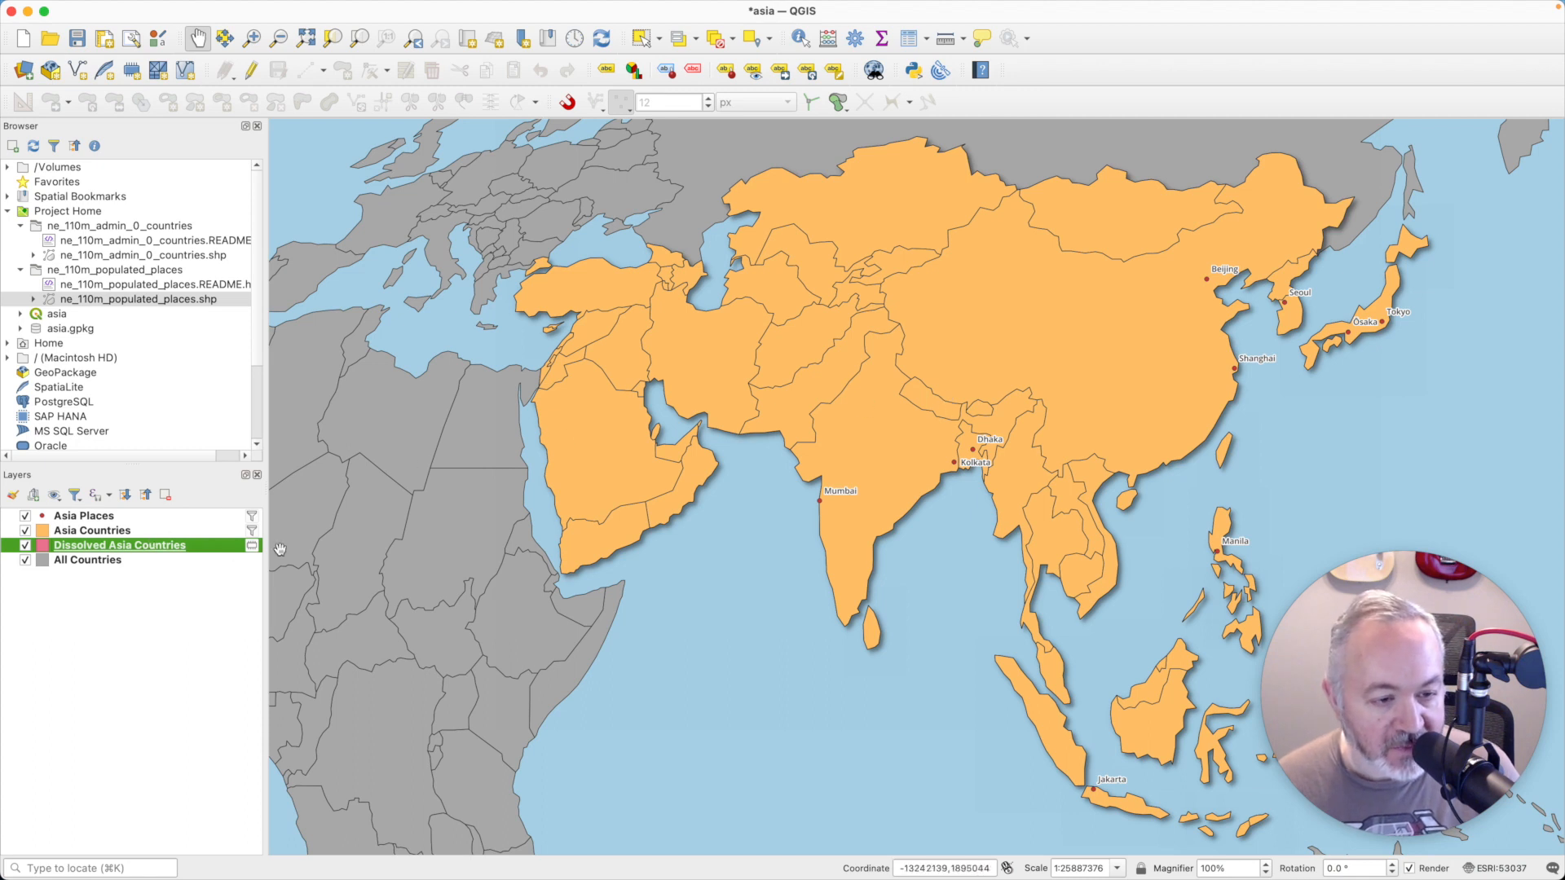
- Save the Dissolved Asia Countries scratch layer as the GeoPackage dissolved-countries in the Day 06 - Asia folder and dismiss the layer-saved message
{"action": "left_click", "coordinate": [251, 545]}
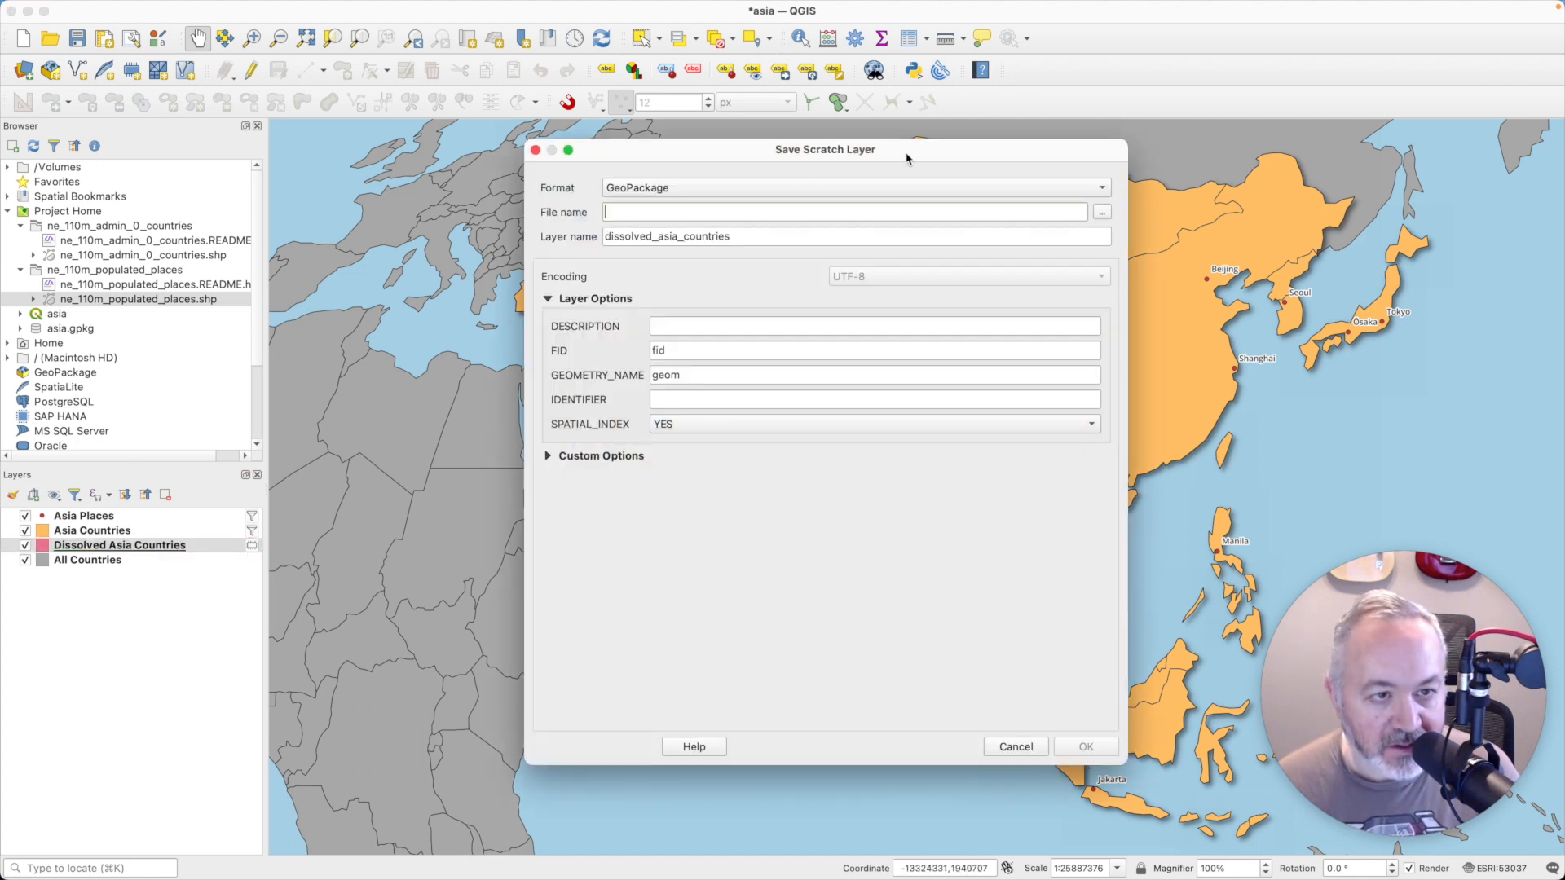
{"action": "left_click", "coordinate": [1103, 213]}
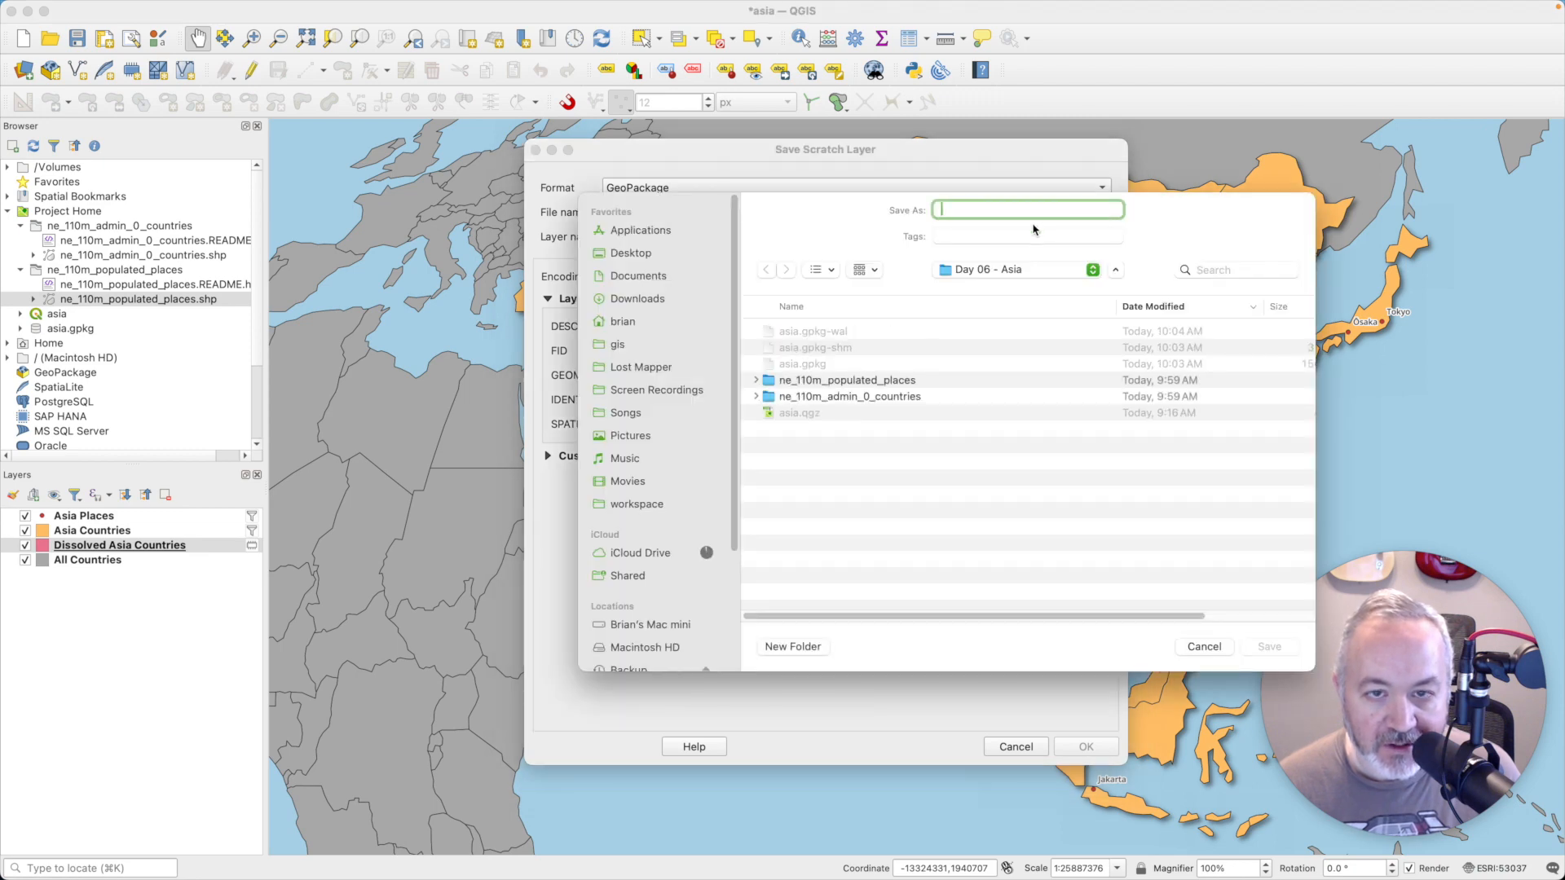
{"action": "type", "text": "dis"}
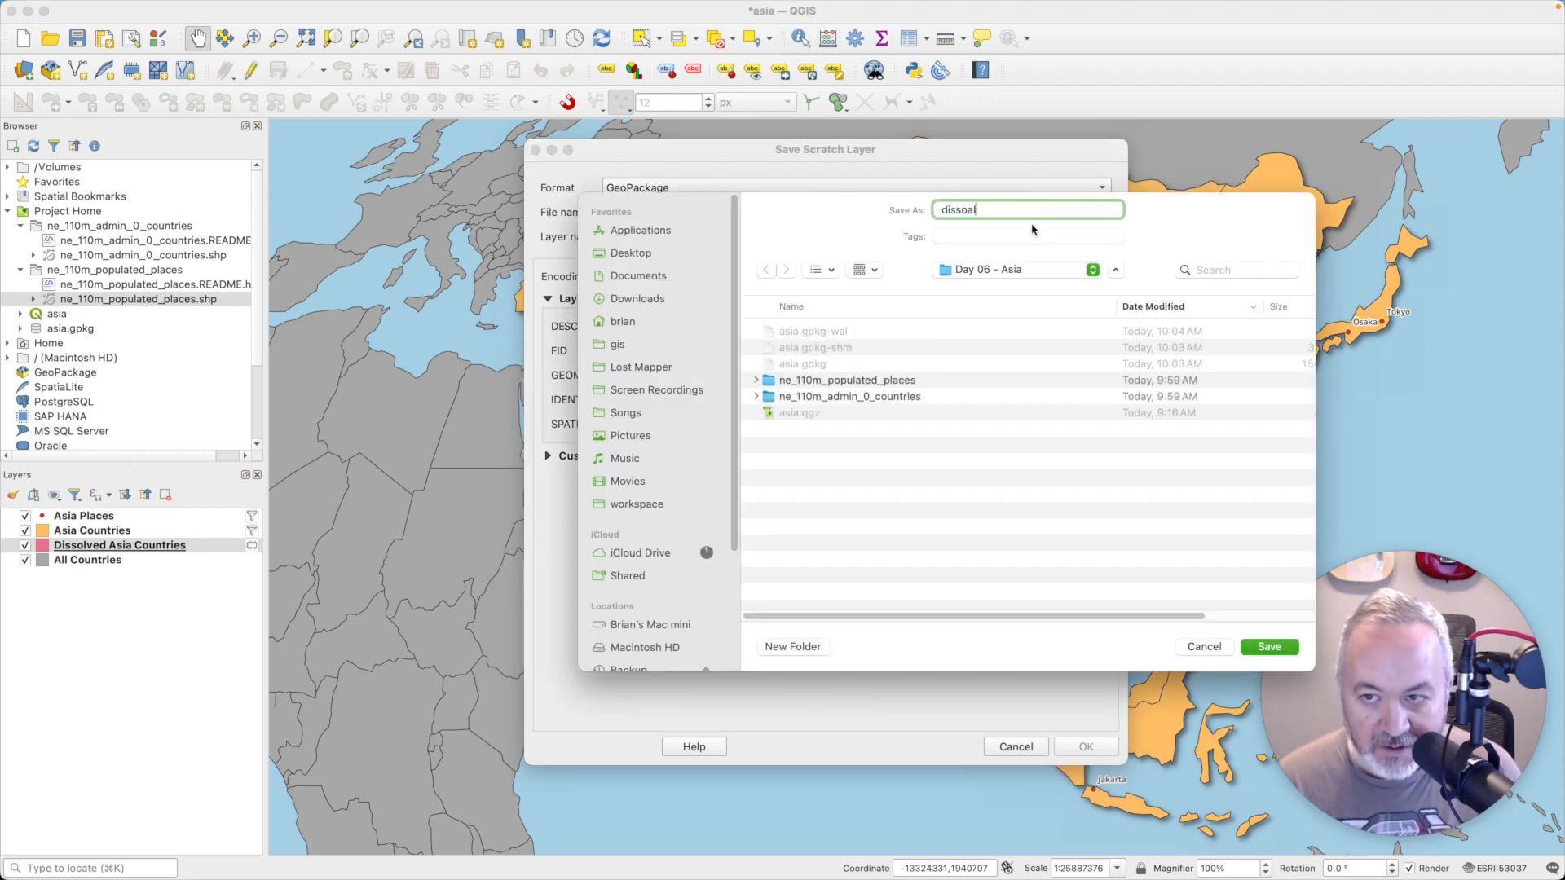
{"action": "type", "text": "soal"}
{"action": "key", "text": "BackSpace"}
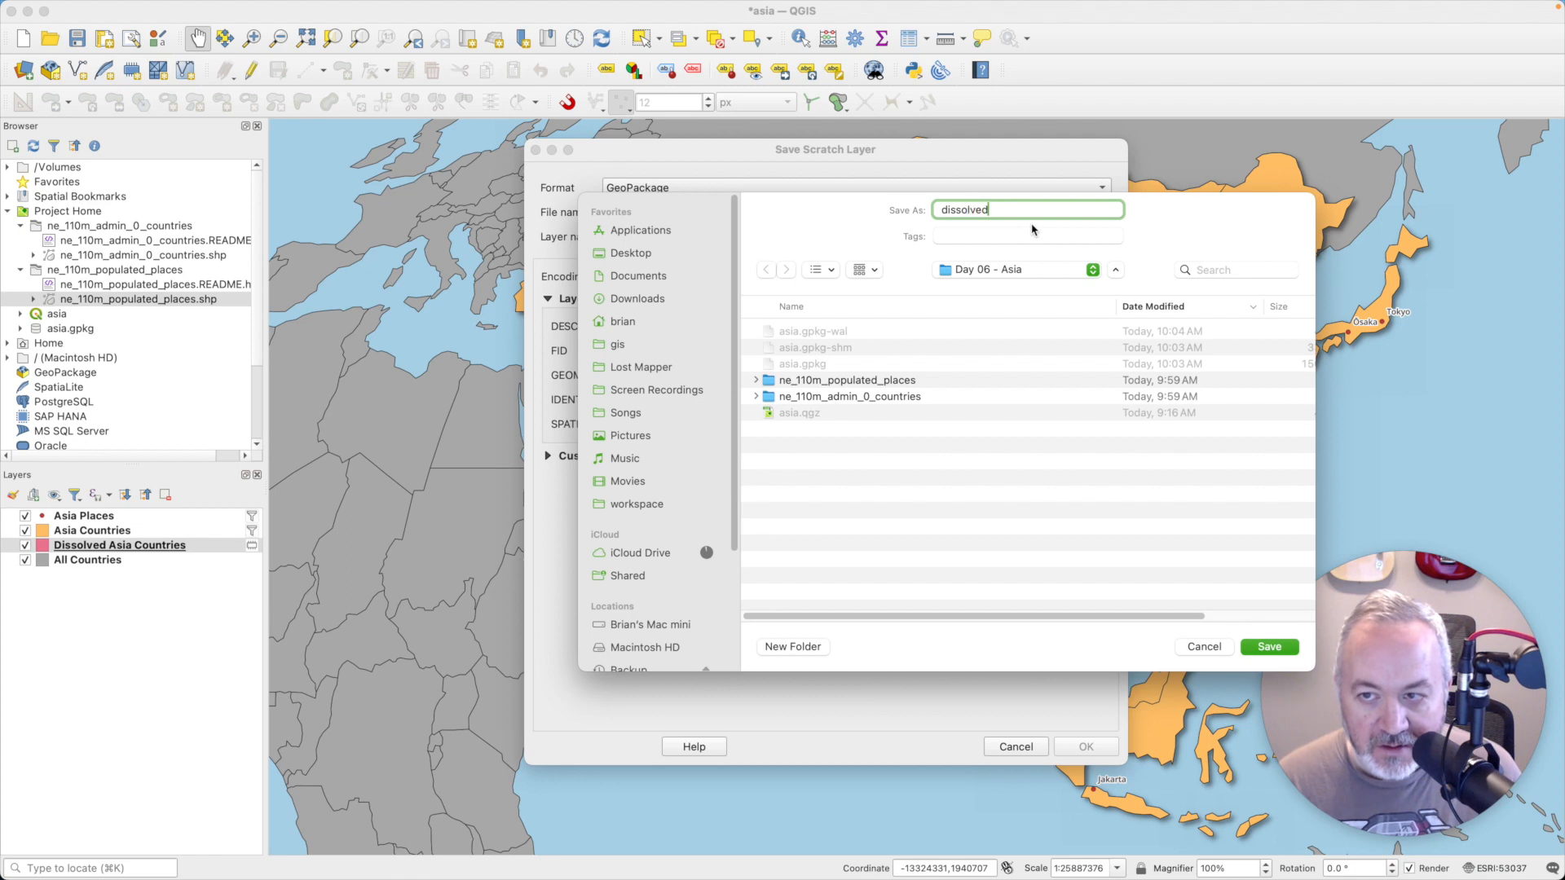
{"action": "type", "text": "lved-countries"}
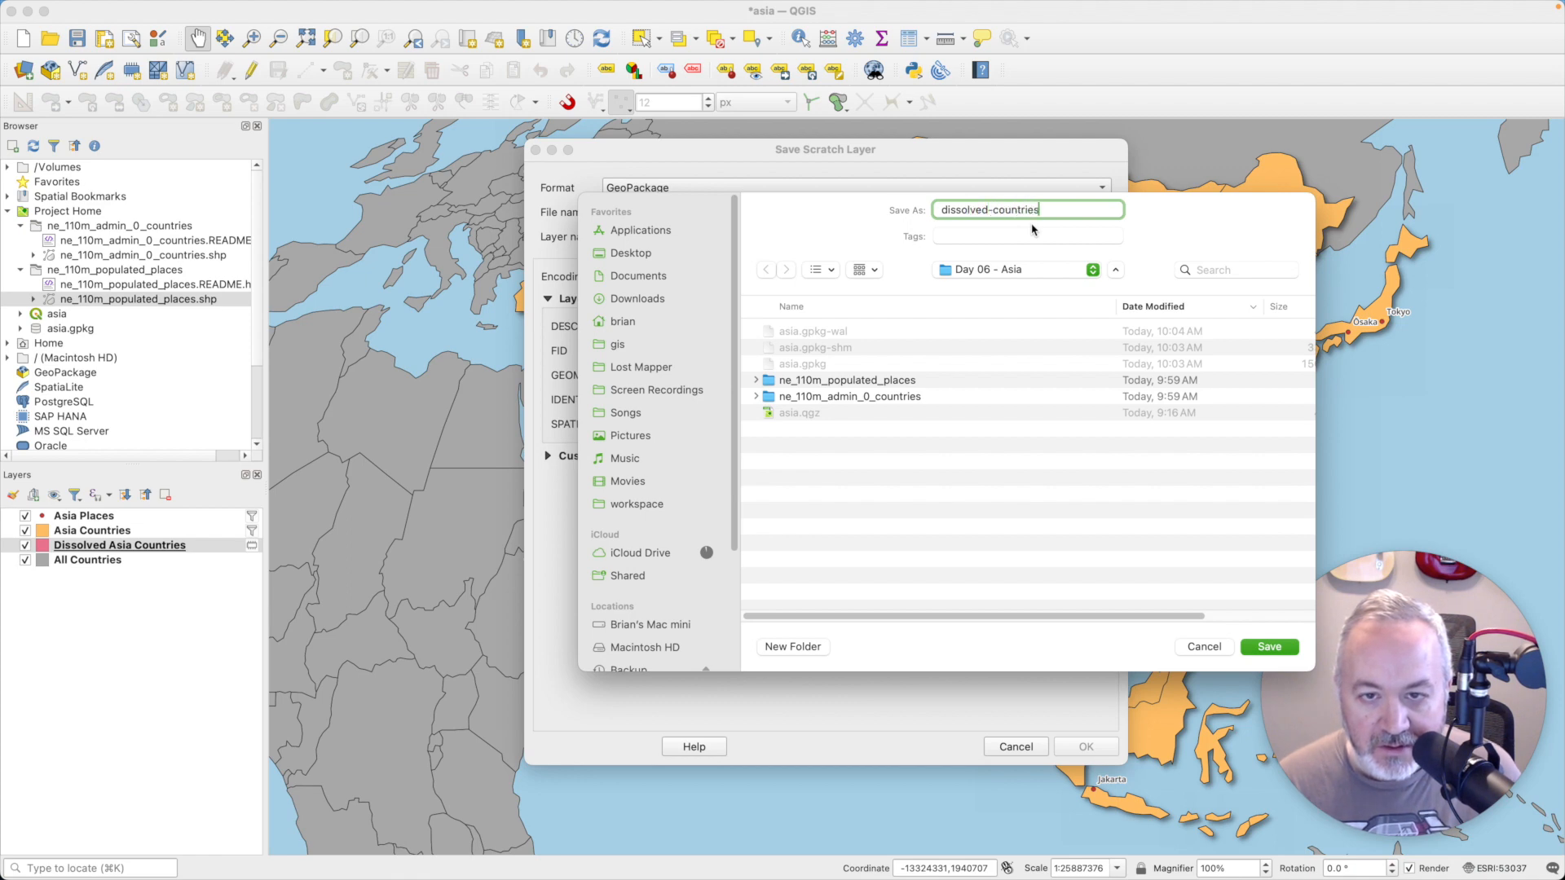
{"action": "key", "text": "Return"}
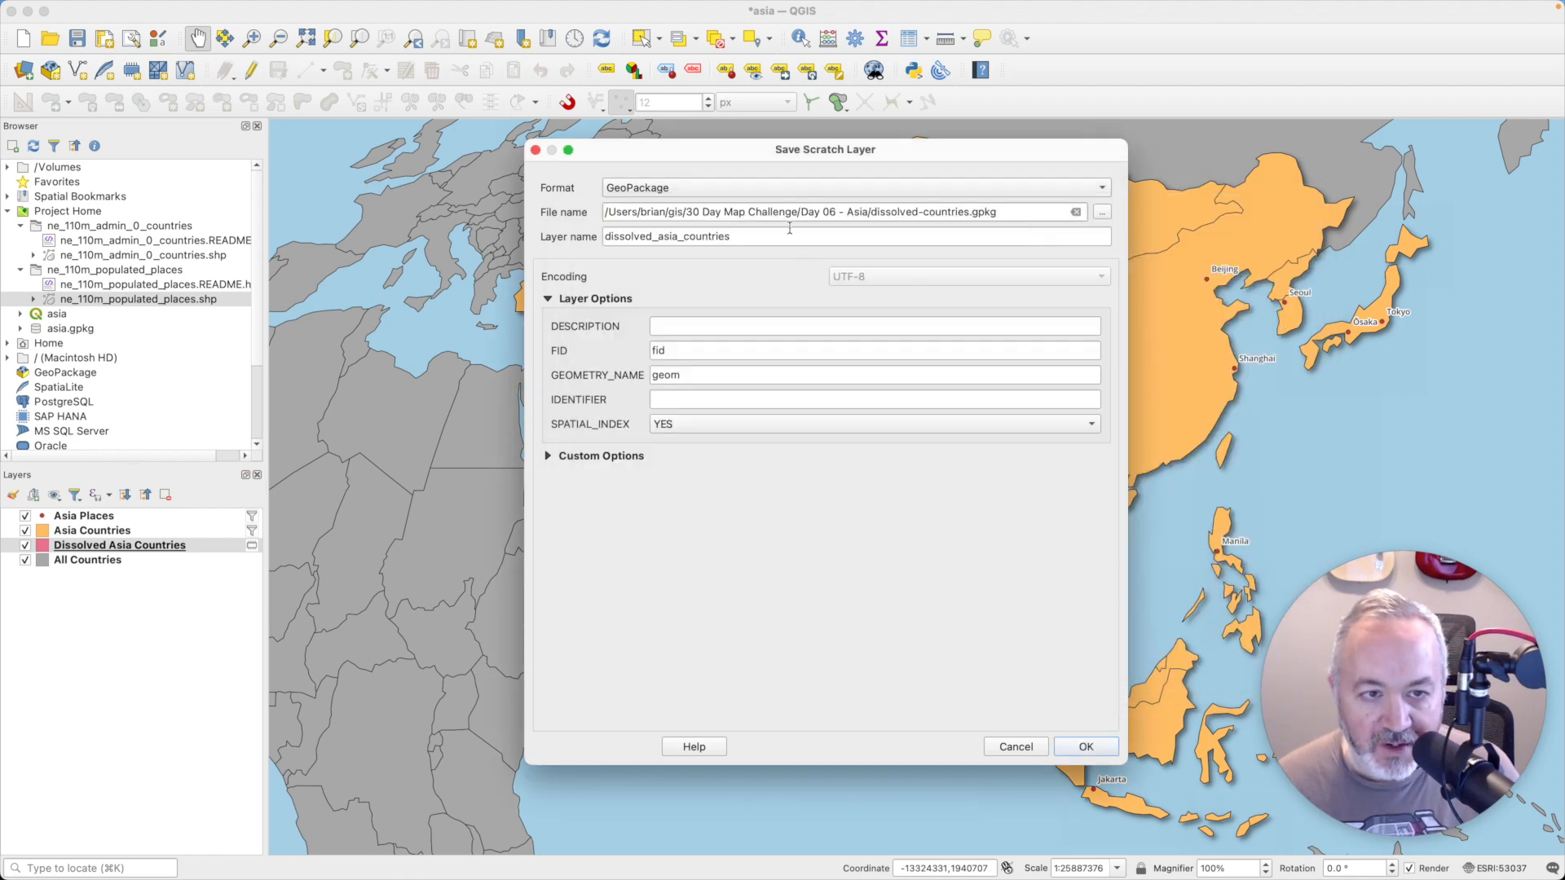
{"action": "left_click", "coordinate": [1089, 746]}
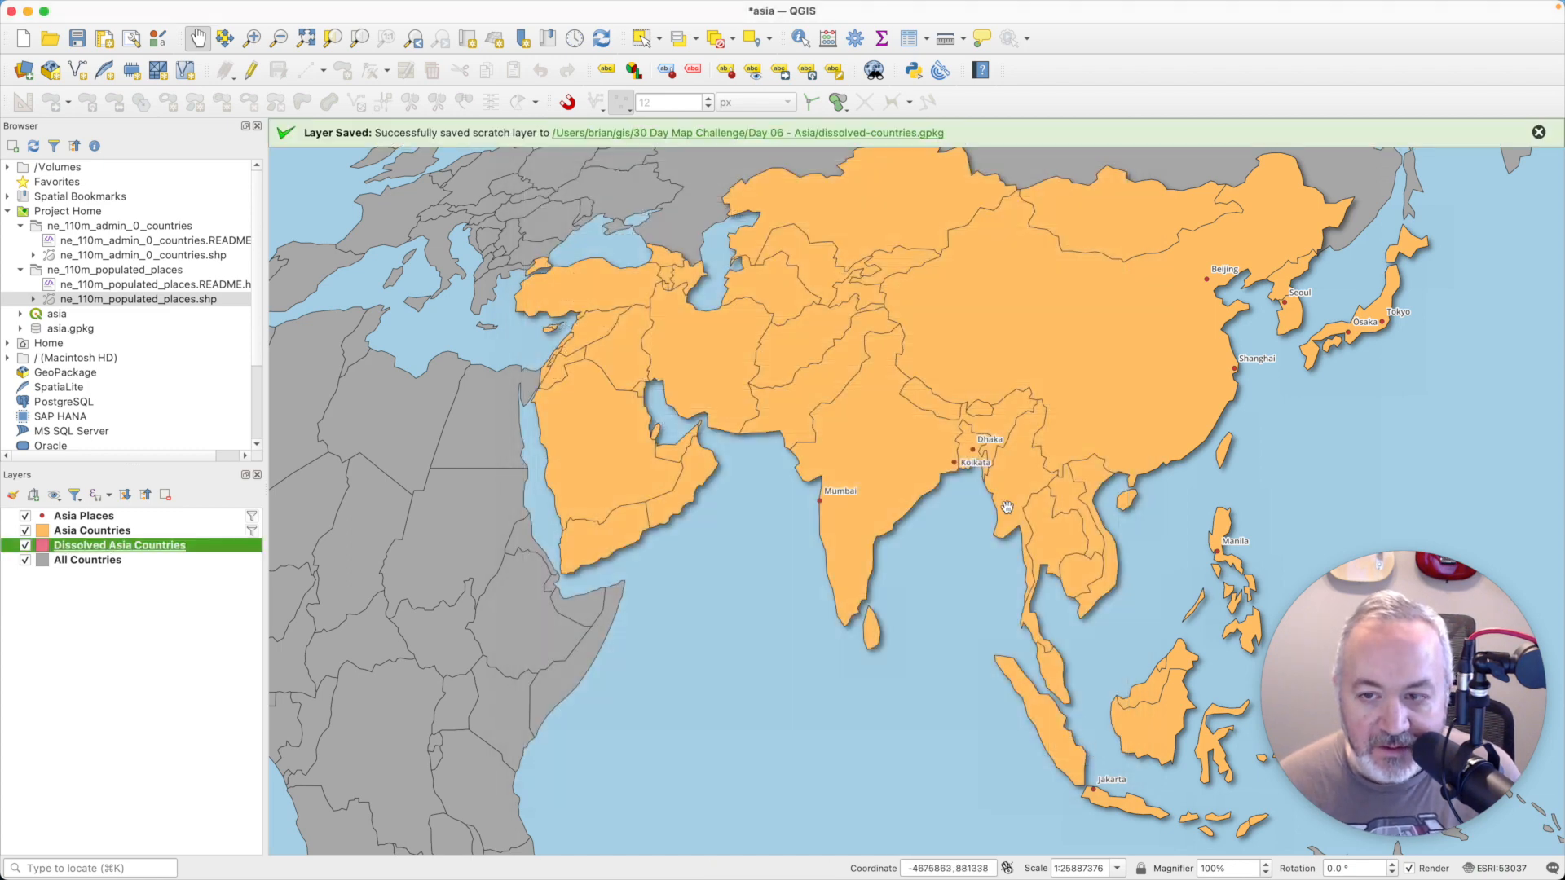
{"action": "left_click", "coordinate": [1537, 132]}
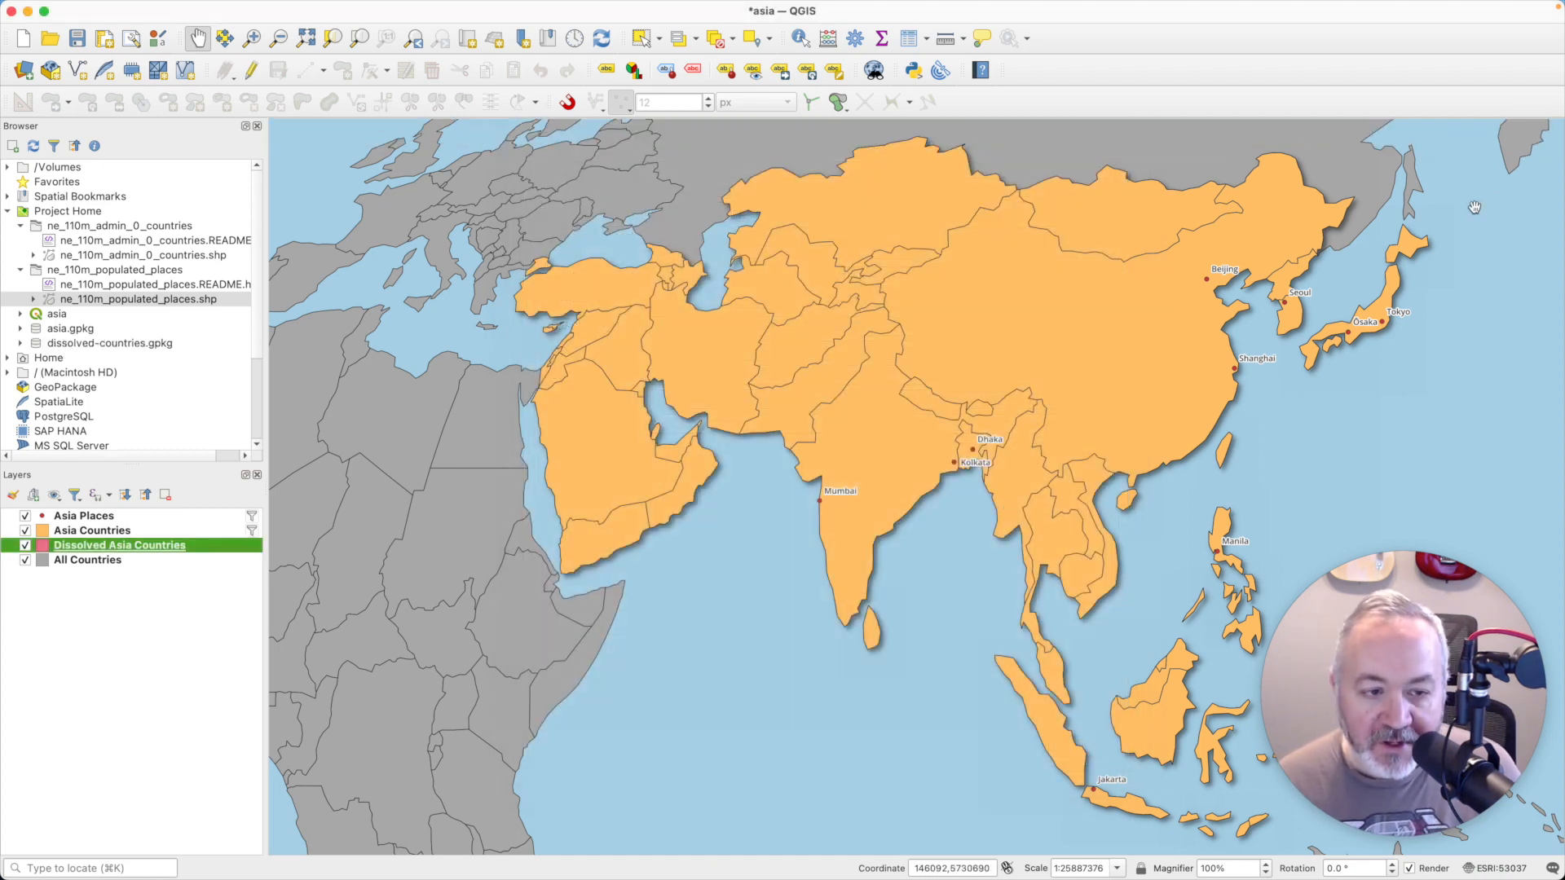
- Switch to Safari and open the Physical category of the small scale 1:110m data from Natural Earth's Downloads page
{"action": "key", "text": "super+Tab"}
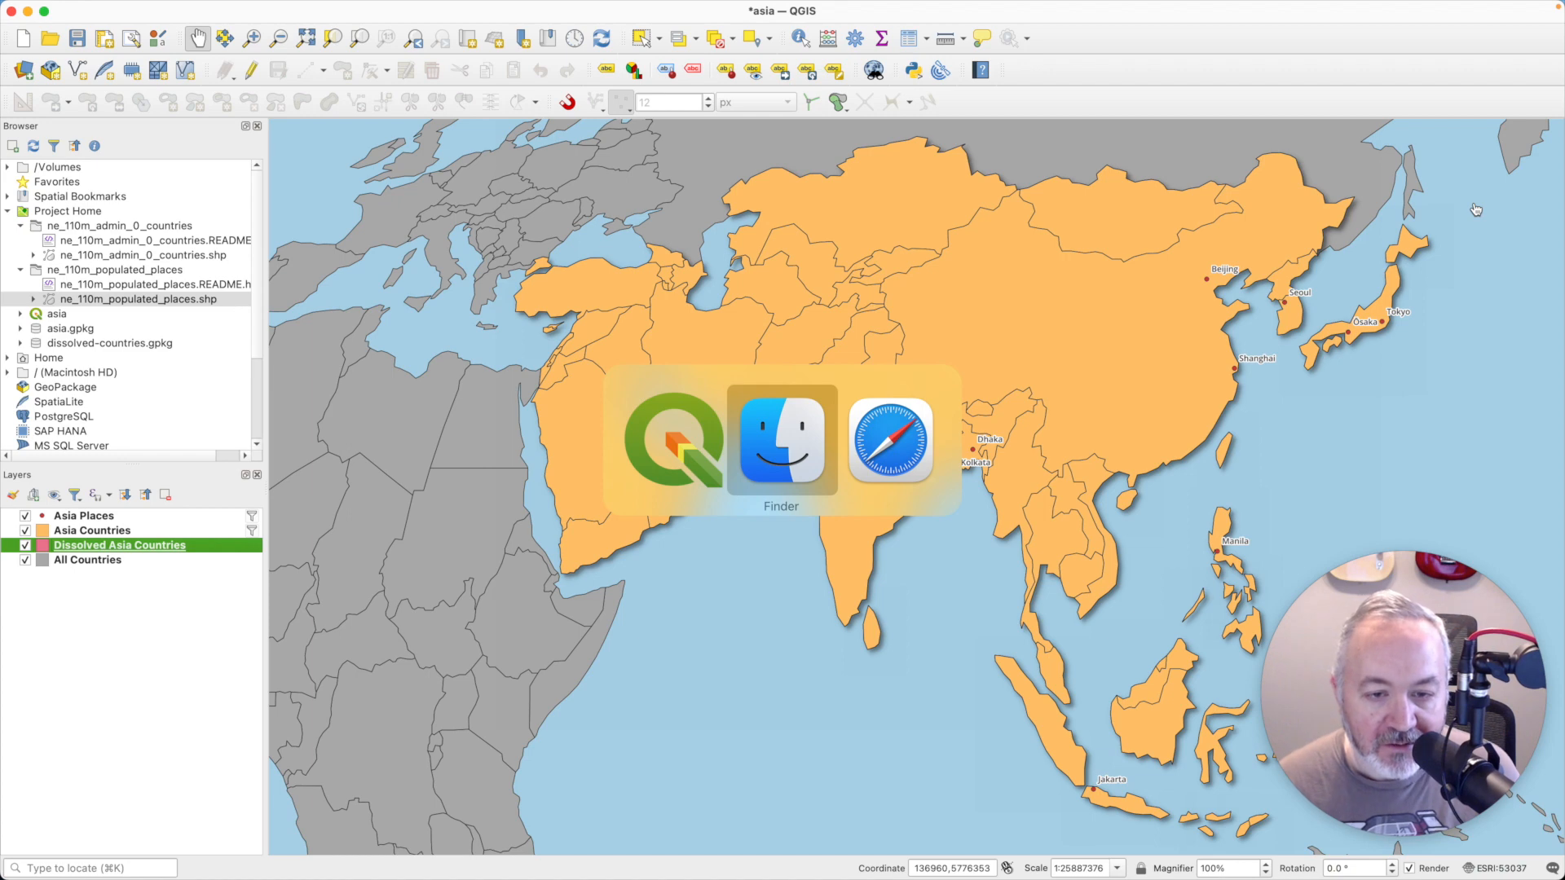
{"action": "key", "text": "super+Tab"}
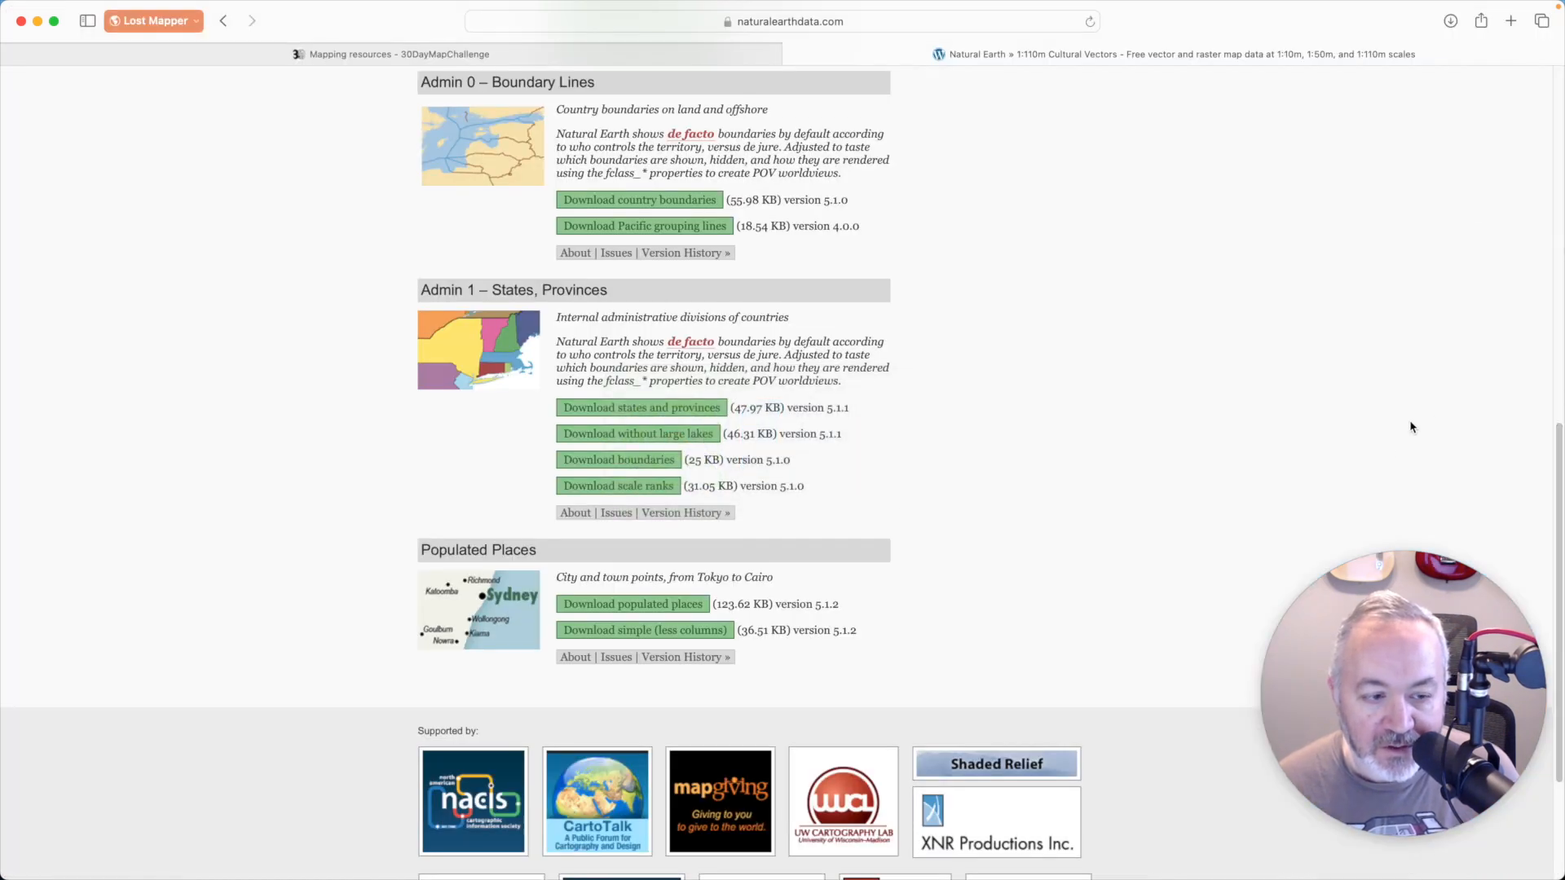
{"action": "scroll", "coordinate": [836, 432], "scroll_direction": "up", "scroll_amount": 10}
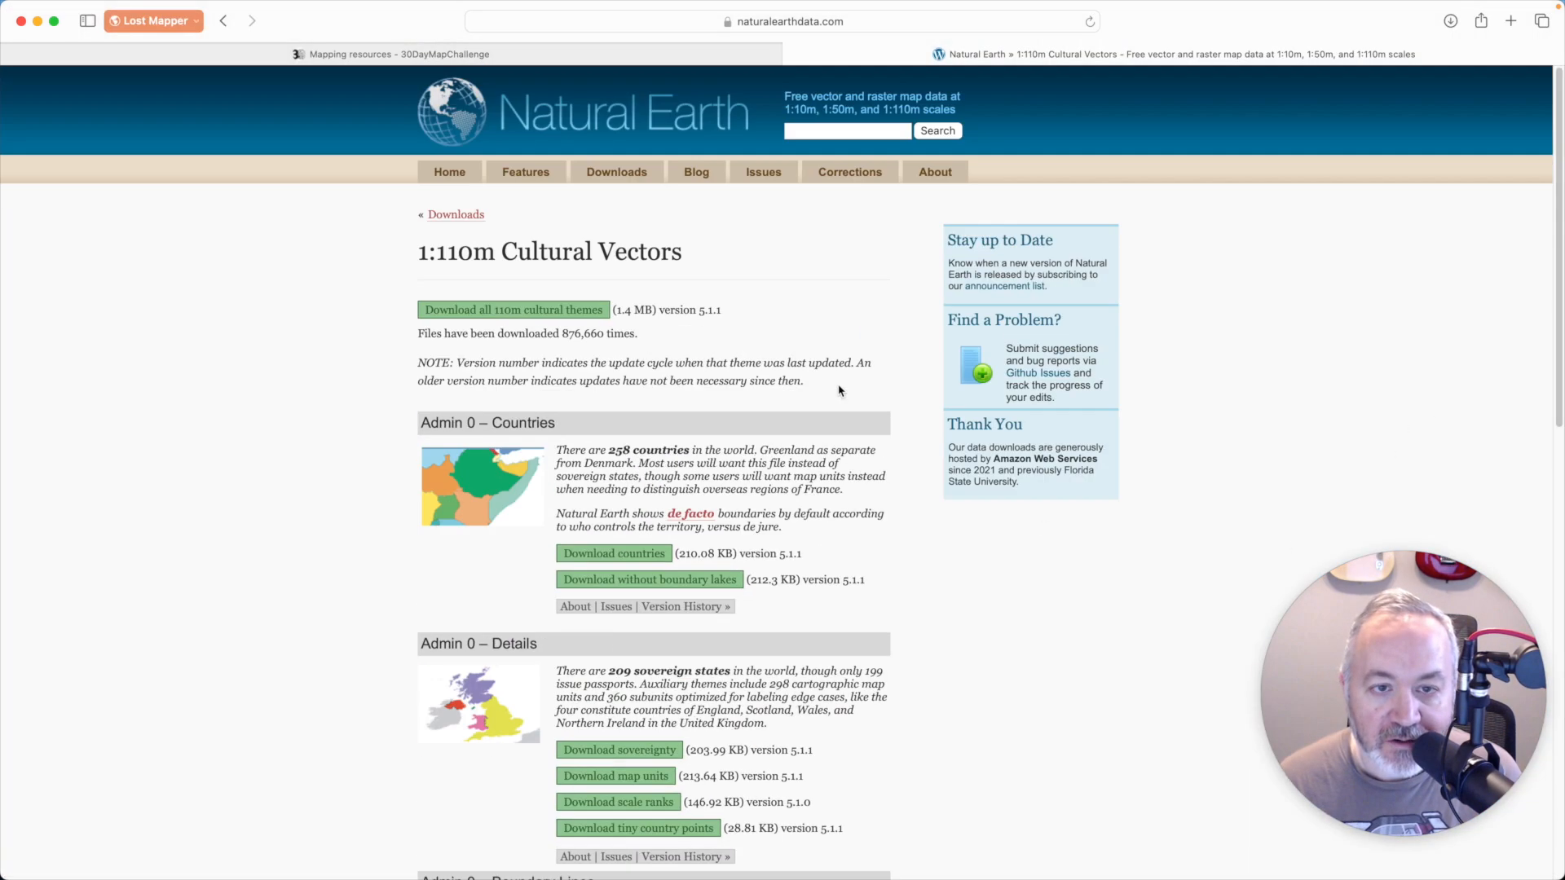
{"action": "key", "text": "super+["}
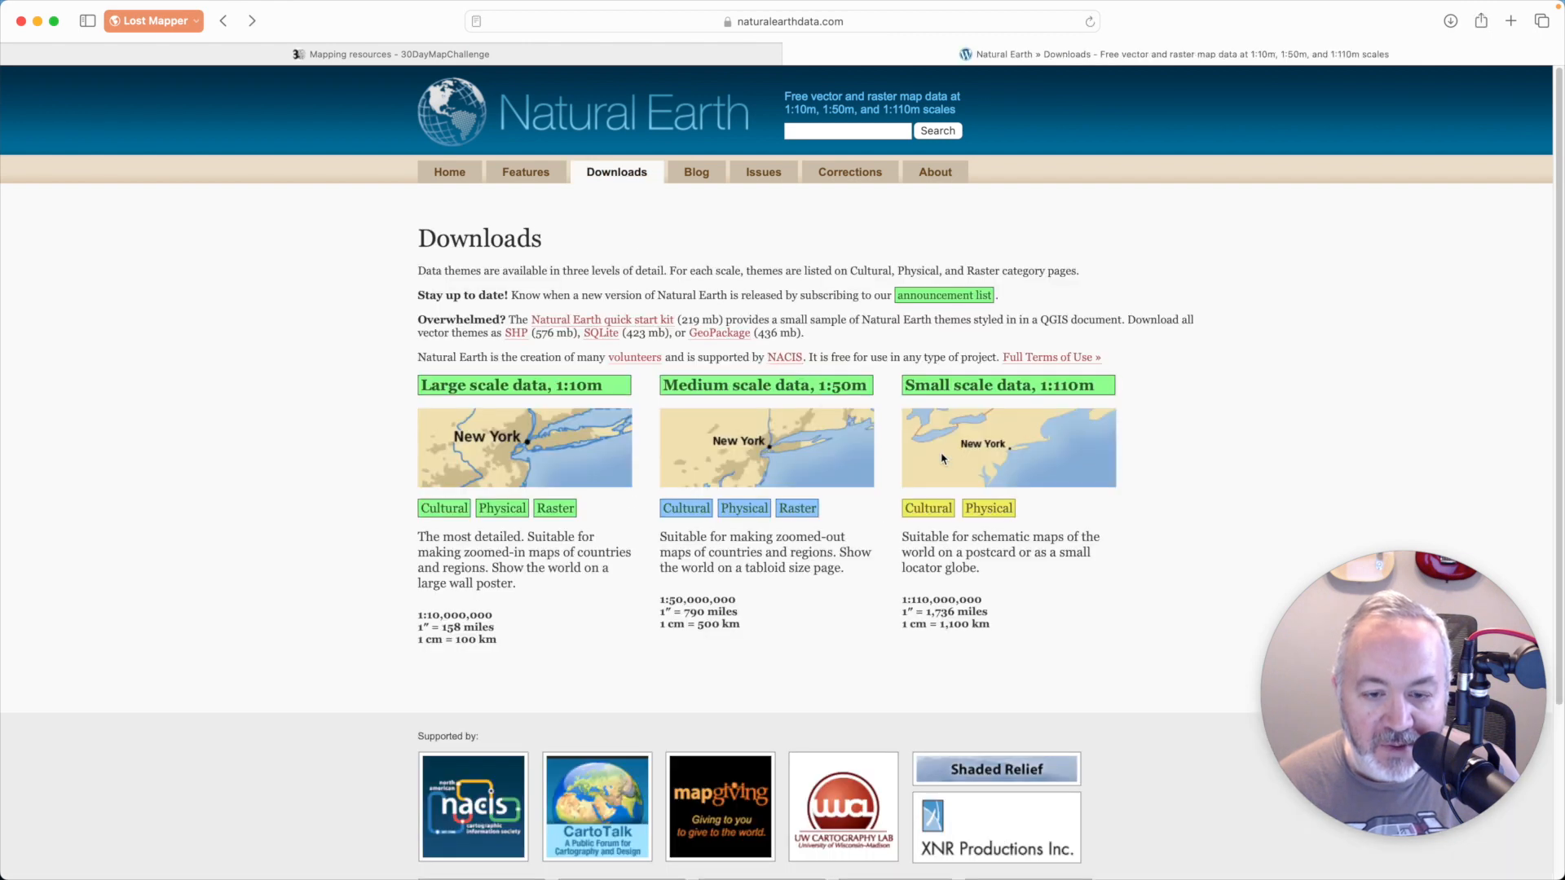
{"action": "left_click", "coordinate": [976, 507]}
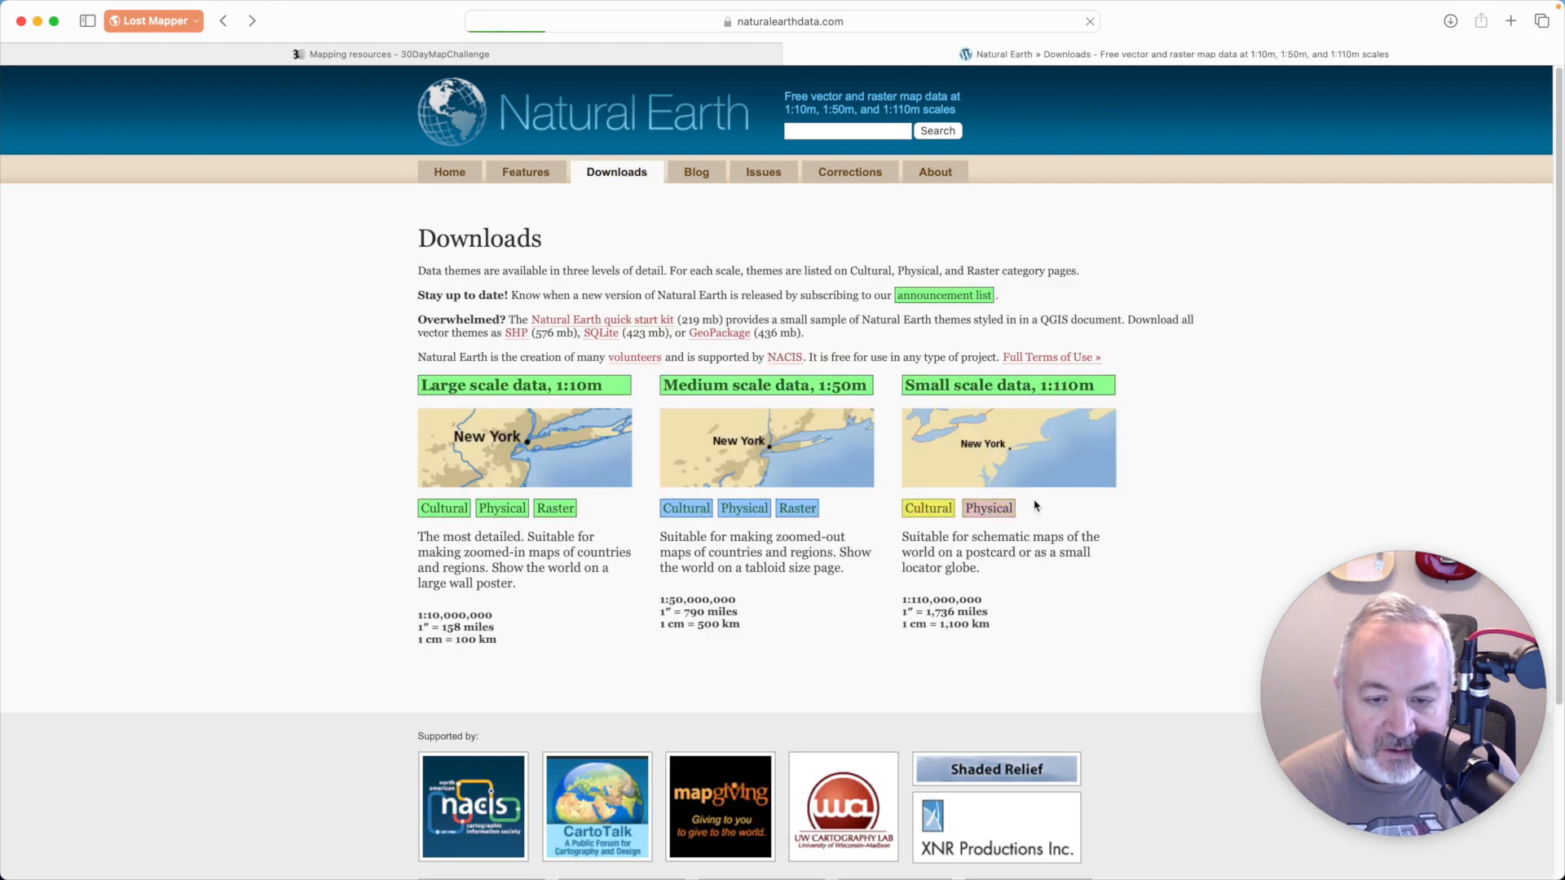
- Download the 15-degree graticules from Natural Earth's 1:110m physical vectors
{"action": "scroll", "coordinate": [926, 530], "scroll_direction": "down", "scroll_amount": 15}
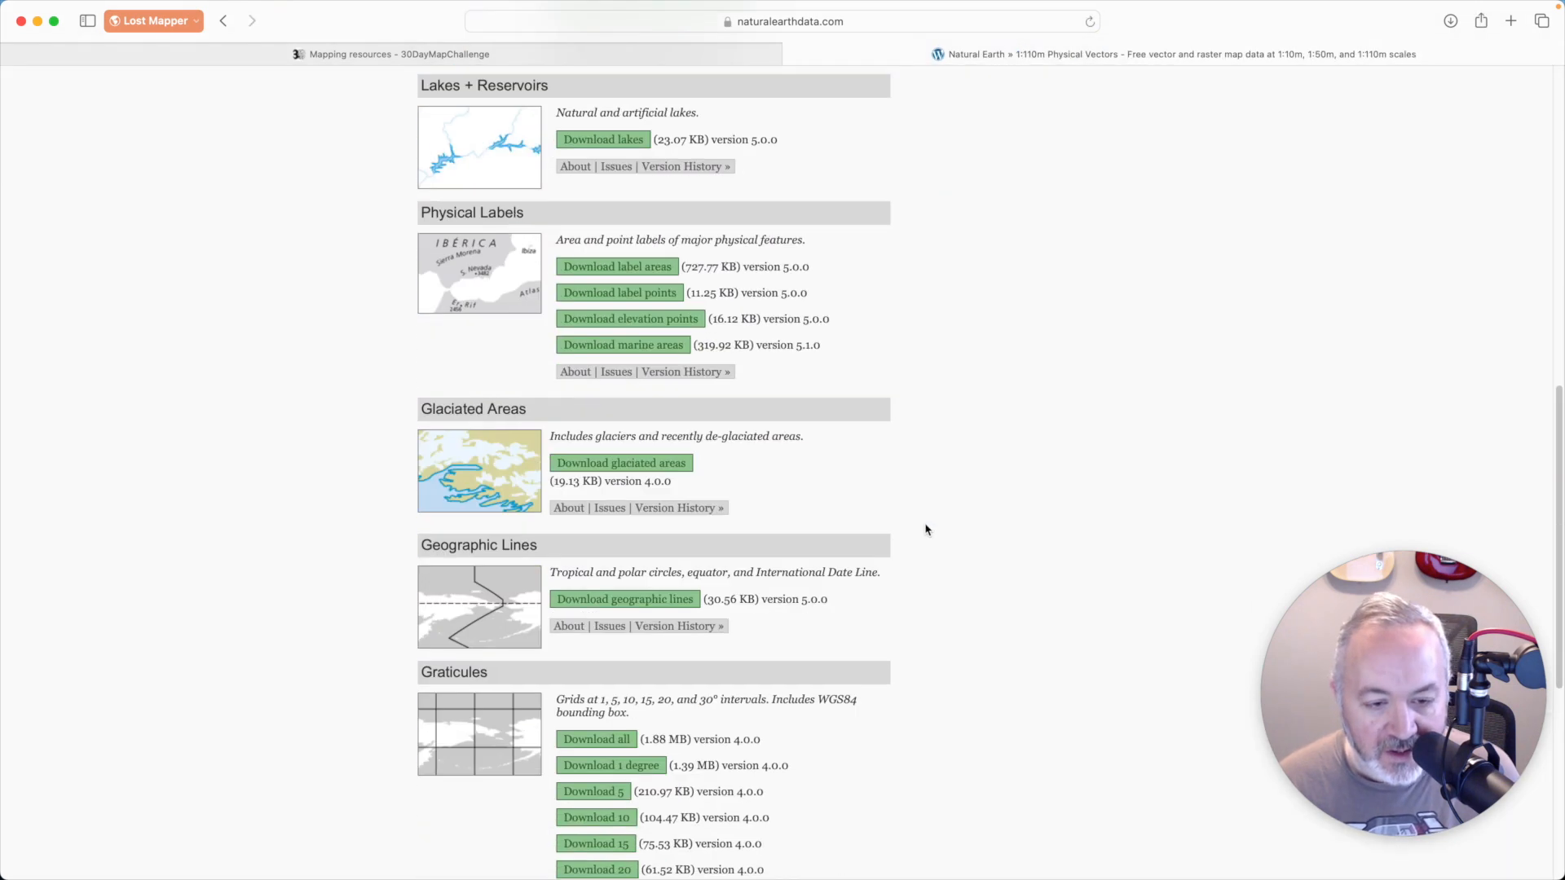
{"action": "scroll", "coordinate": [919, 529], "scroll_direction": "down", "scroll_amount": 5}
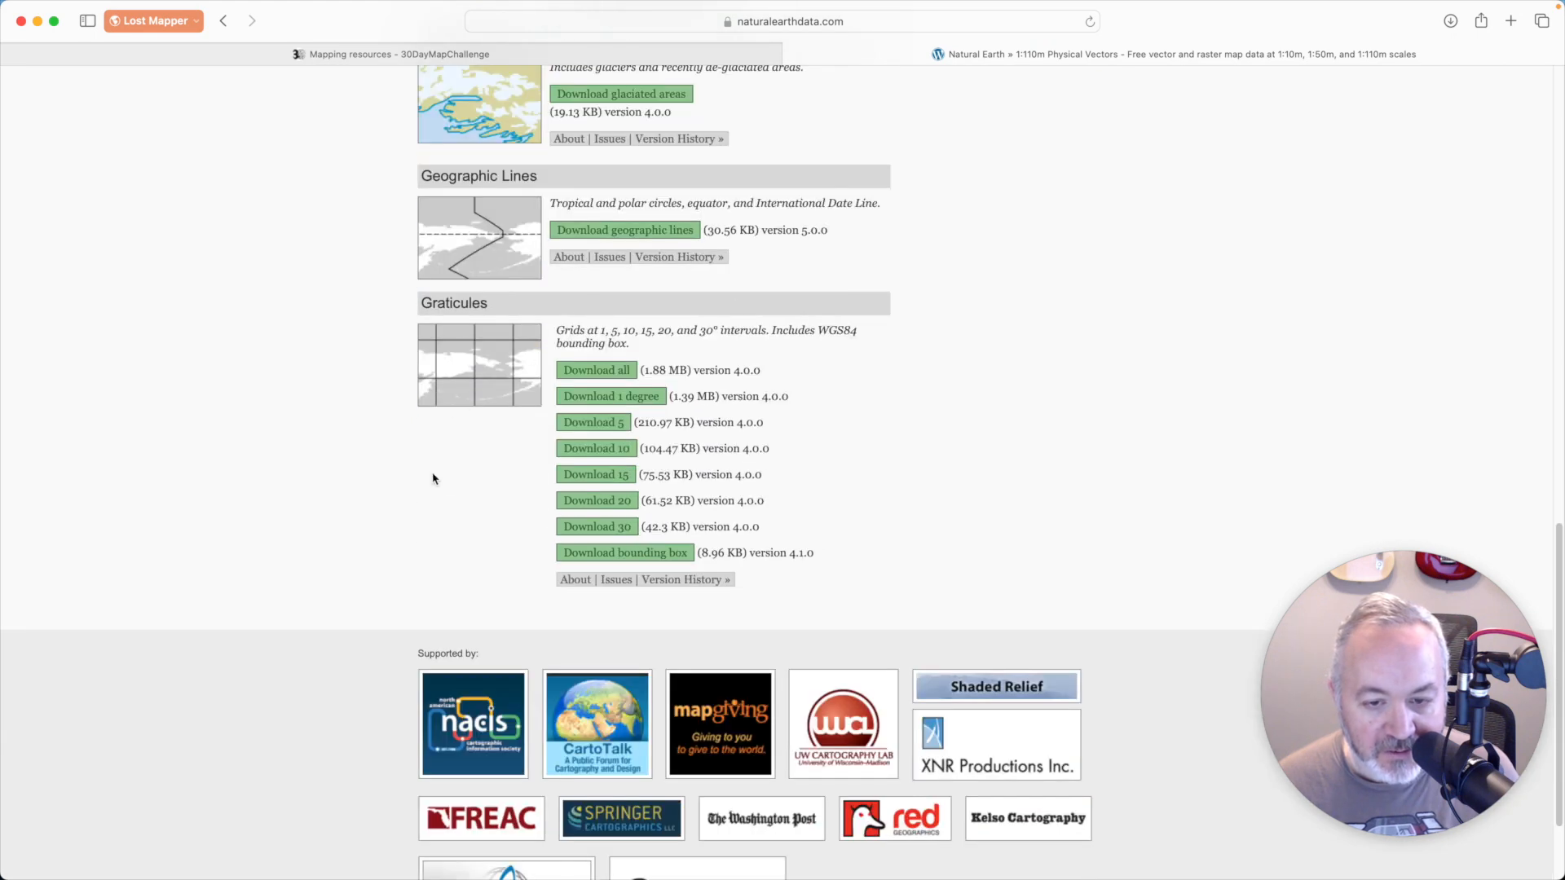
{"action": "left_click", "coordinate": [598, 477]}
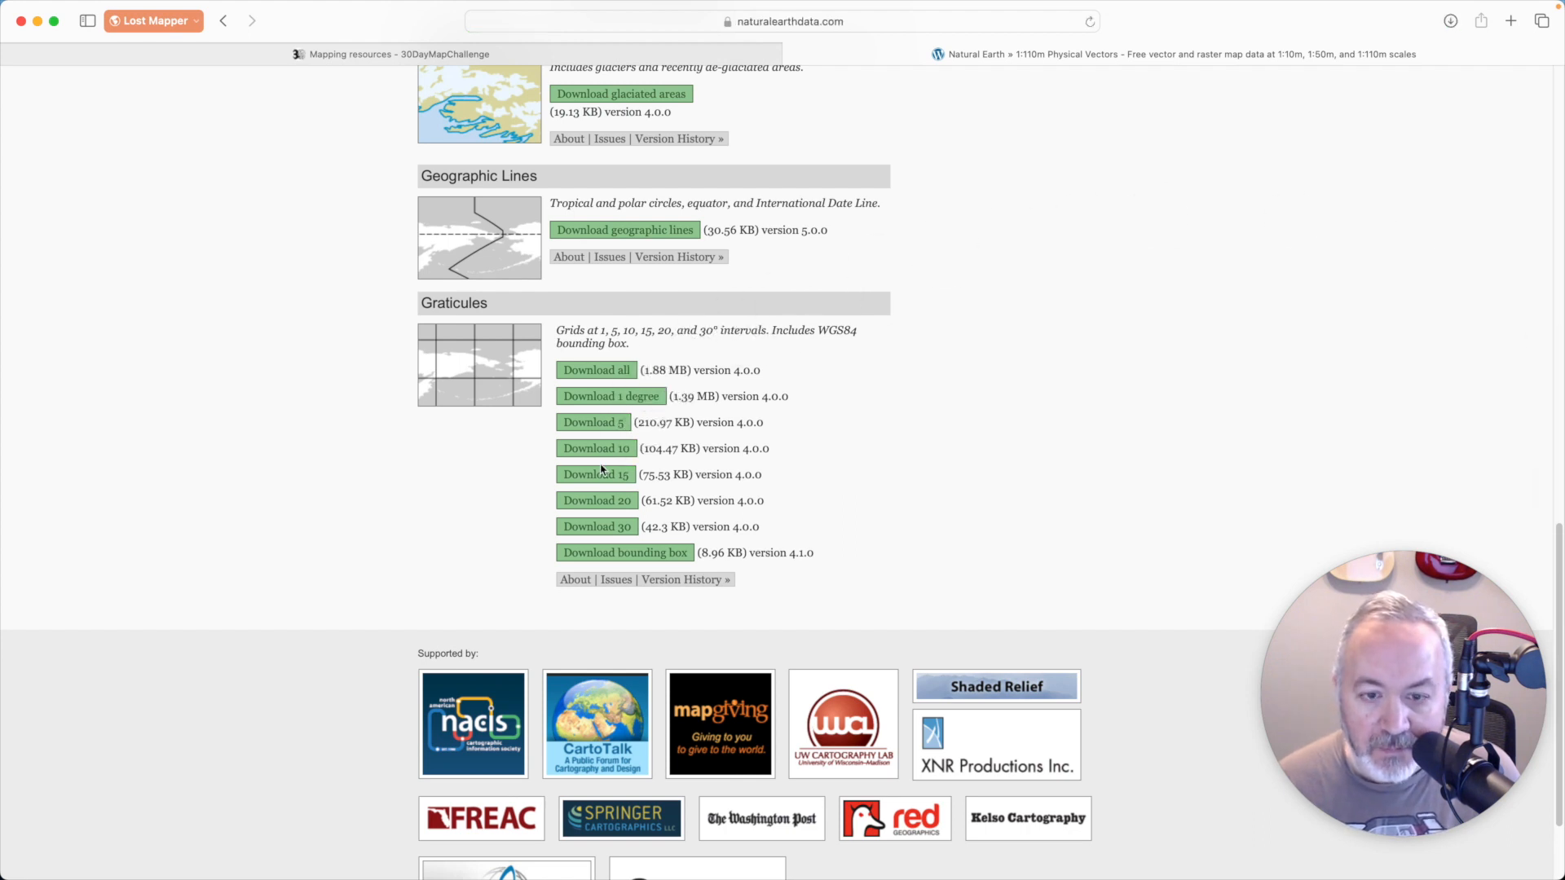
- Switch to Finder and move the ne_110m_graticules_15 folder from Downloads into the Day 06 - Asia folder
{"action": "key", "text": "super+Tab"}
{"action": "key", "text": "super+Tab"}
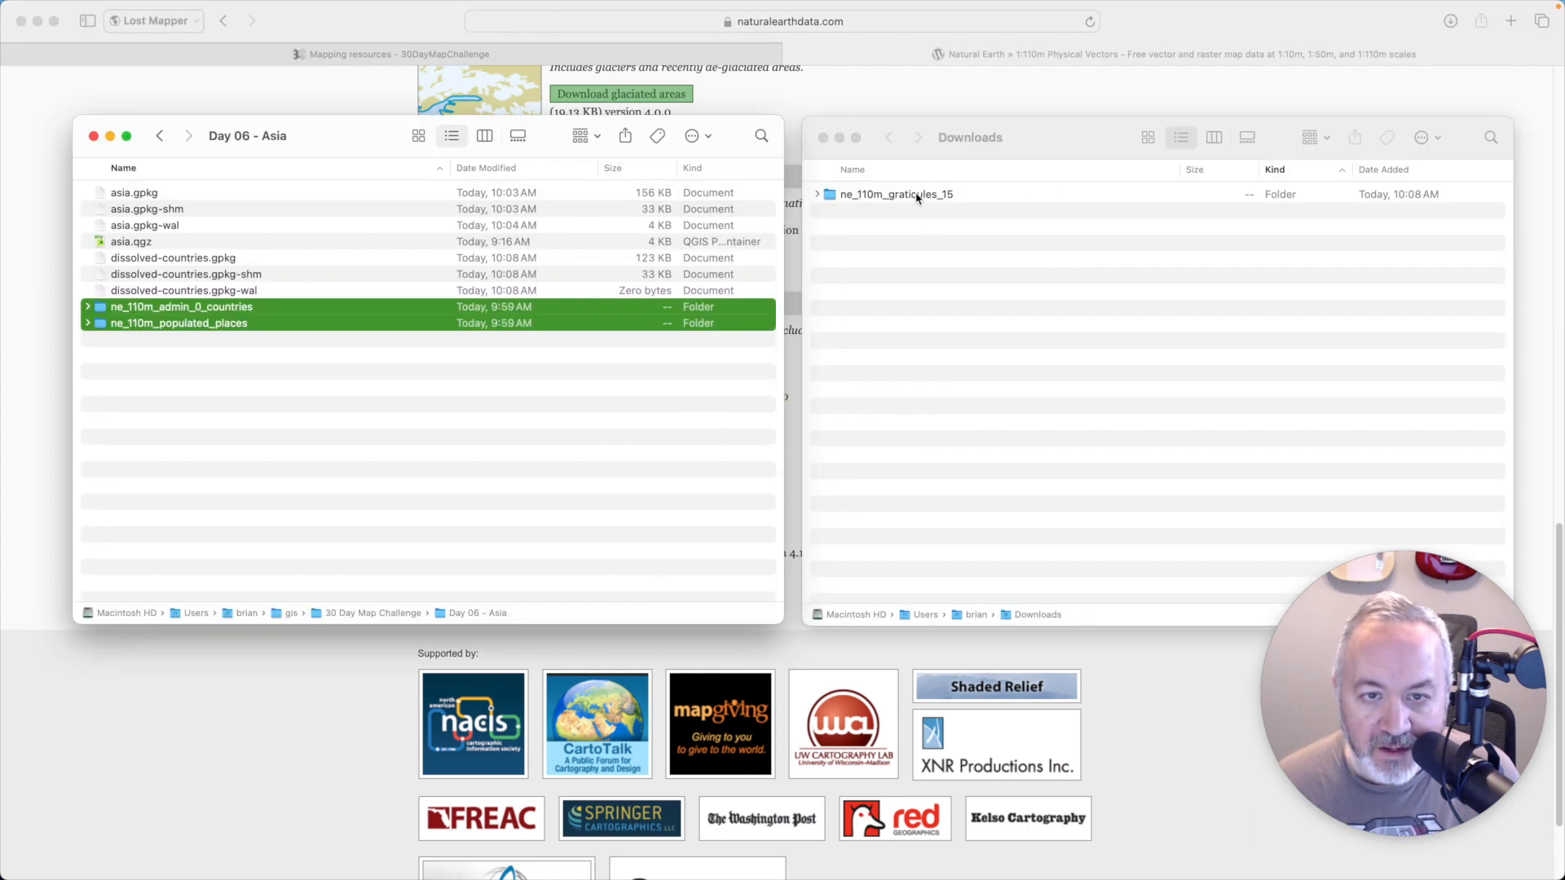
{"action": "left_click", "coordinate": [917, 198]}
{"action": "left_click_drag", "start_coordinate": [915, 197], "coordinate": [537, 430]}
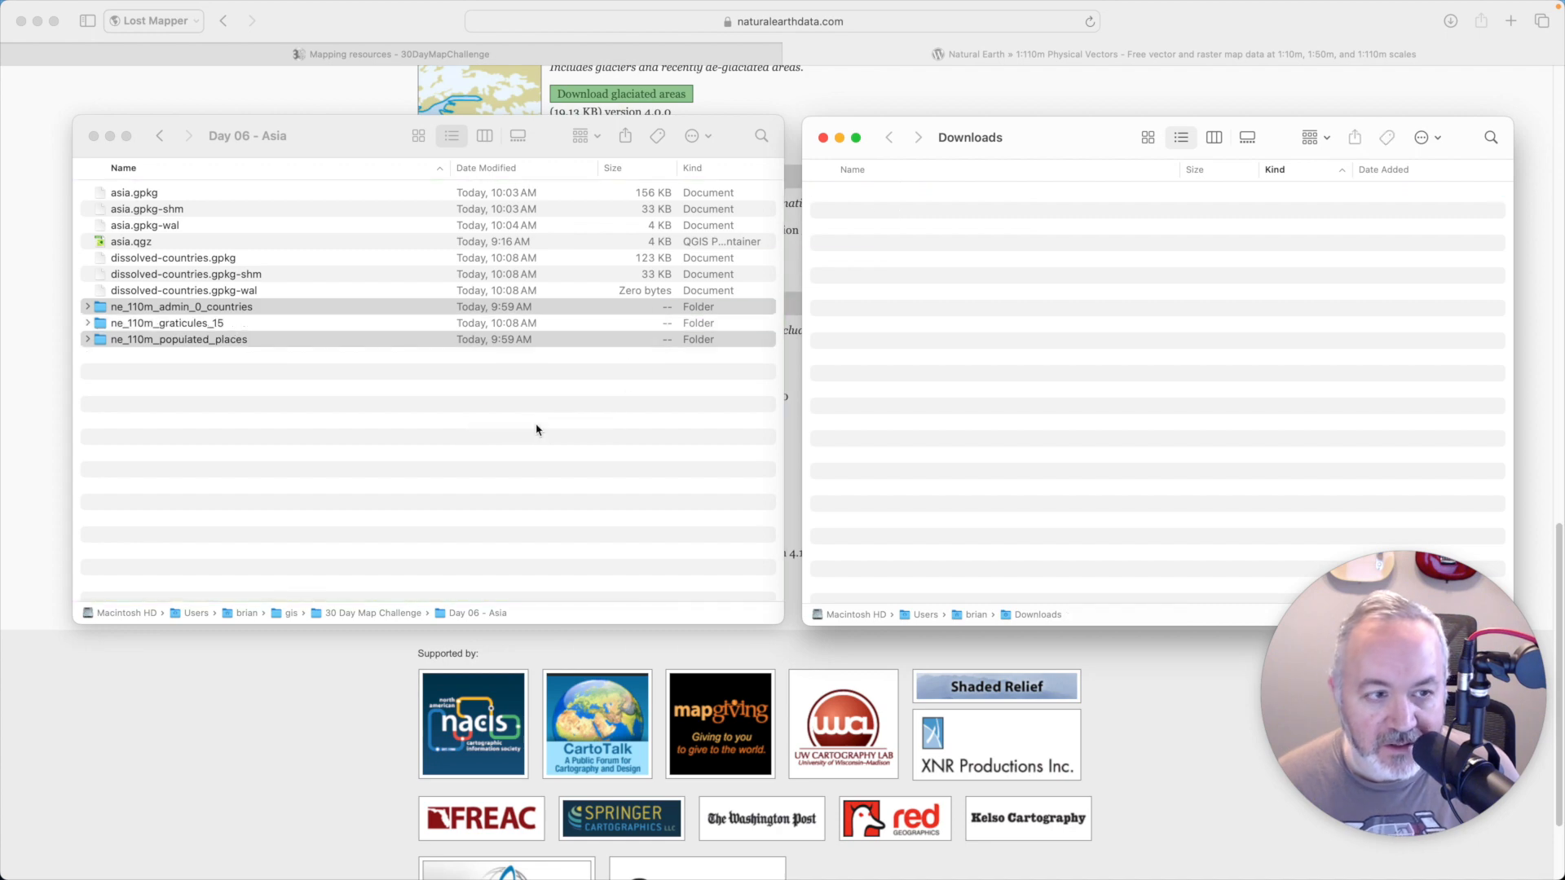
- Switch to QGIS, add ne_110m_graticules_15.shp from the project home, and place its layer between Asia Places and Asia Countries
{"action": "key", "text": "super+Tab"}
{"action": "key", "text": "super+Tab"}
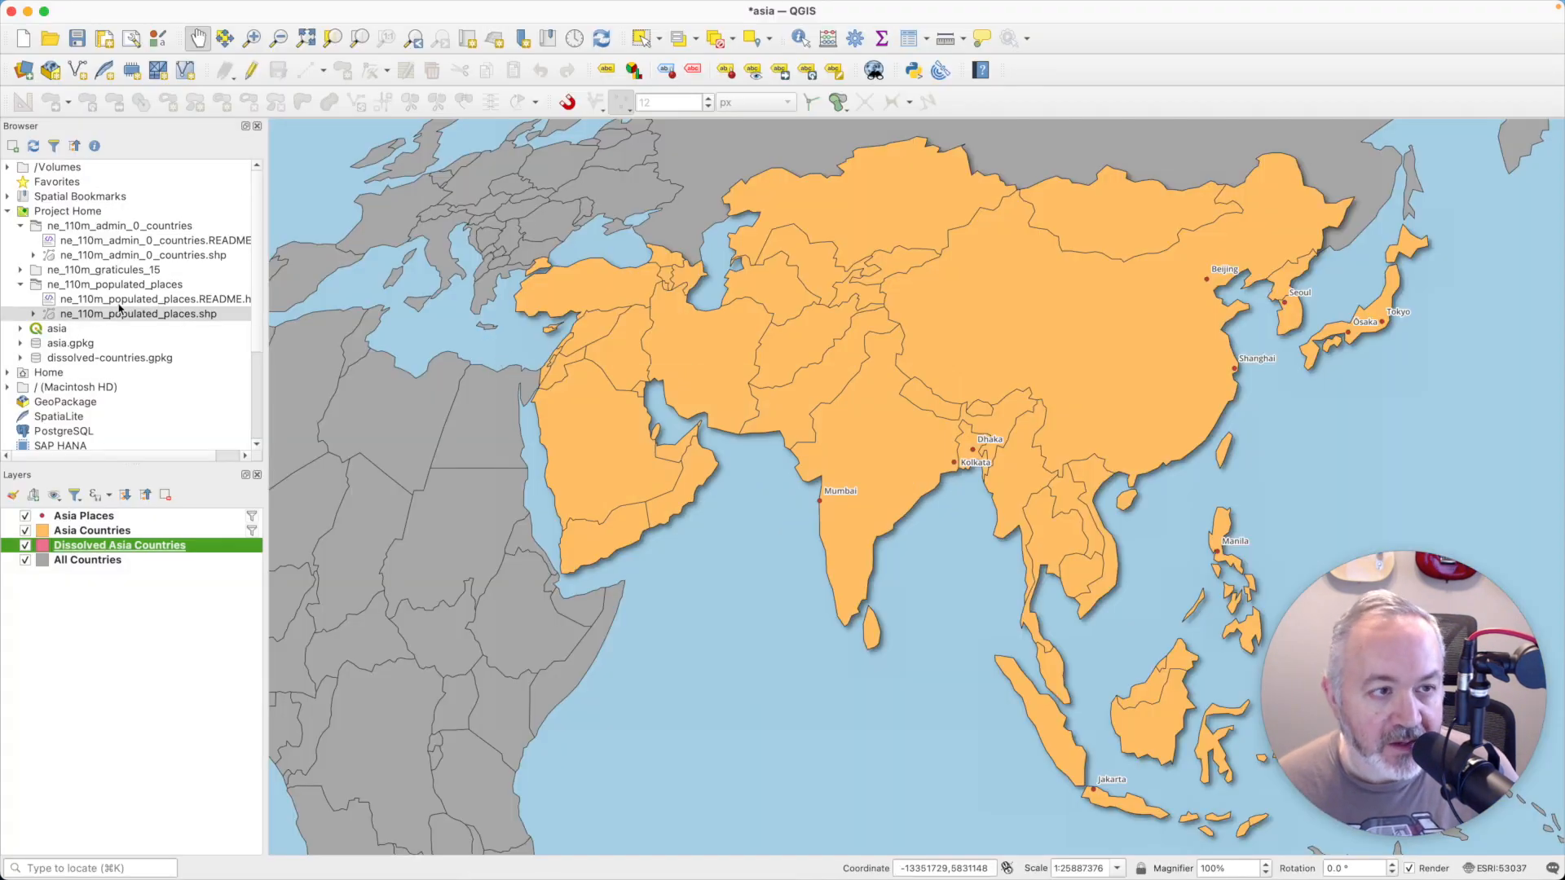
{"action": "left_click", "coordinate": [53, 214]}
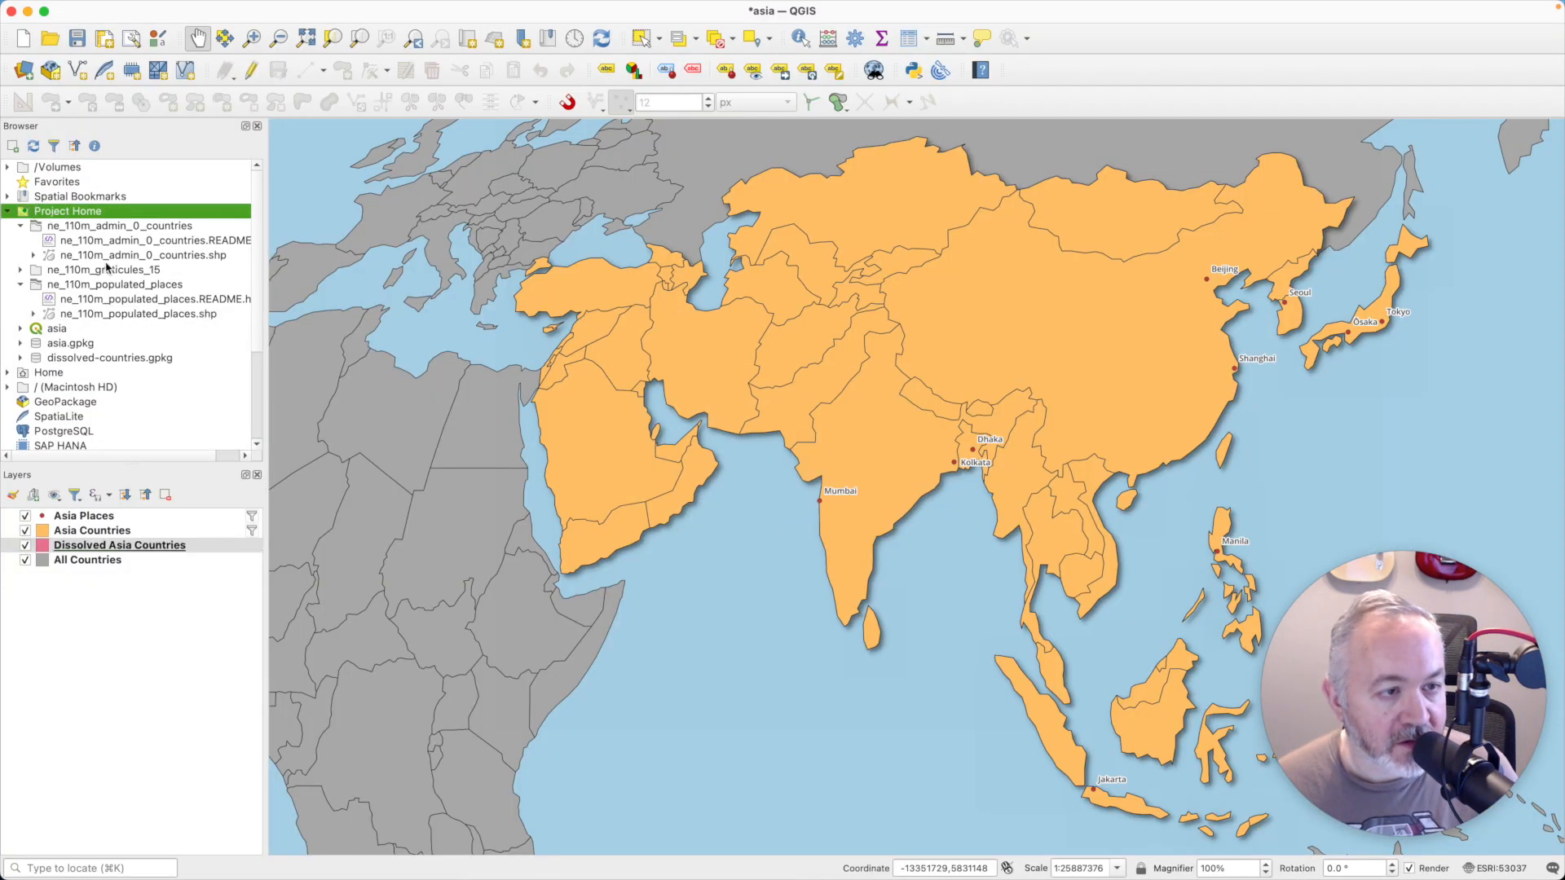
{"action": "double_click", "coordinate": [106, 269]}
{"action": "double_click", "coordinate": [154, 300]}
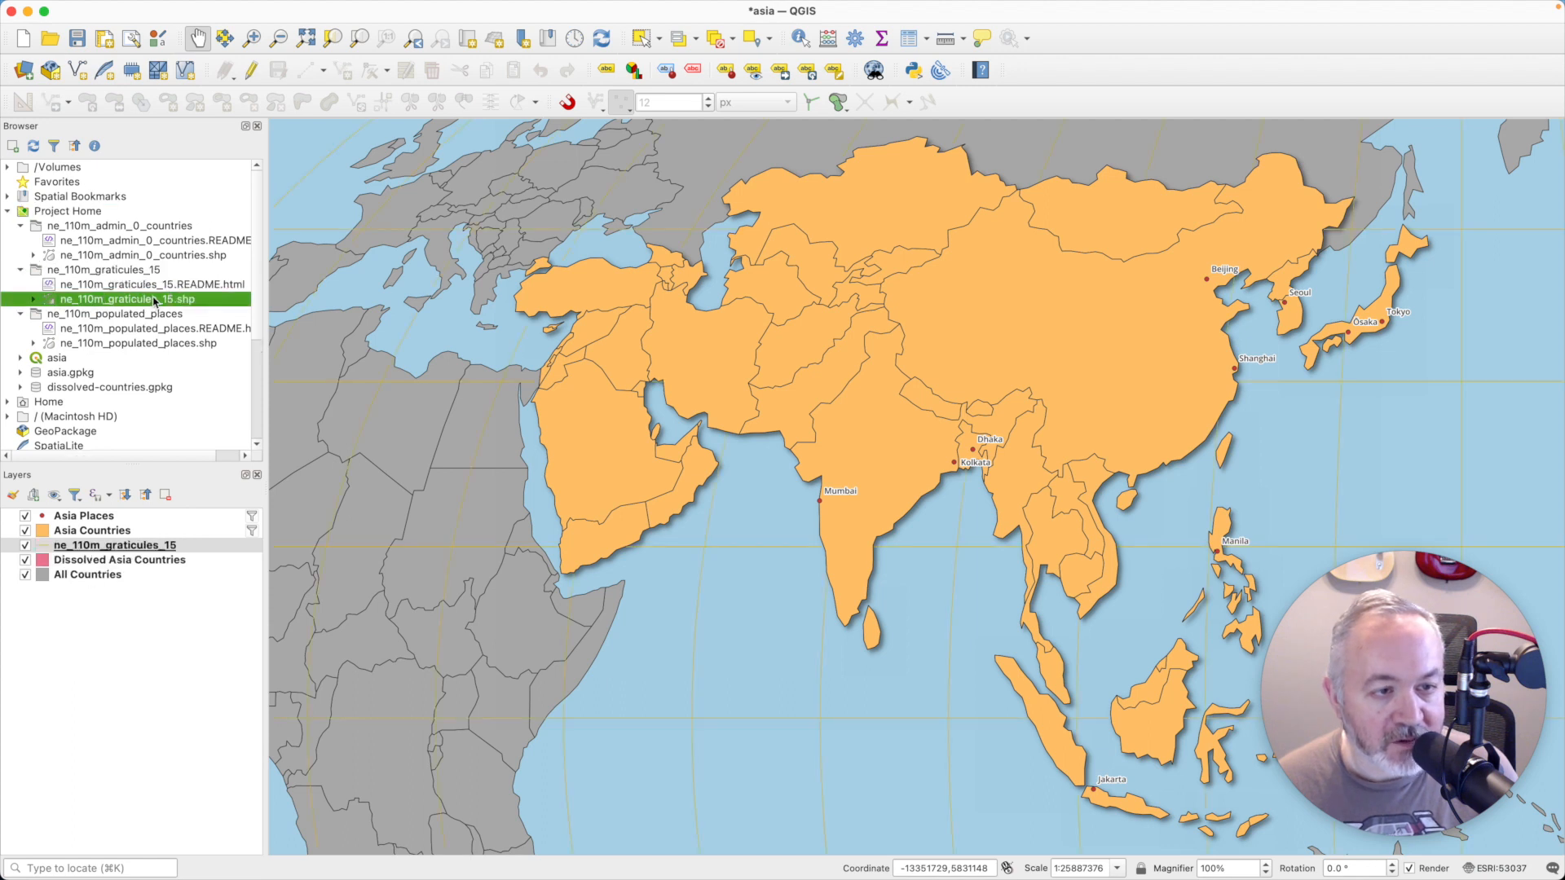
{"action": "left_click_drag", "start_coordinate": [143, 547], "coordinate": [147, 510]}
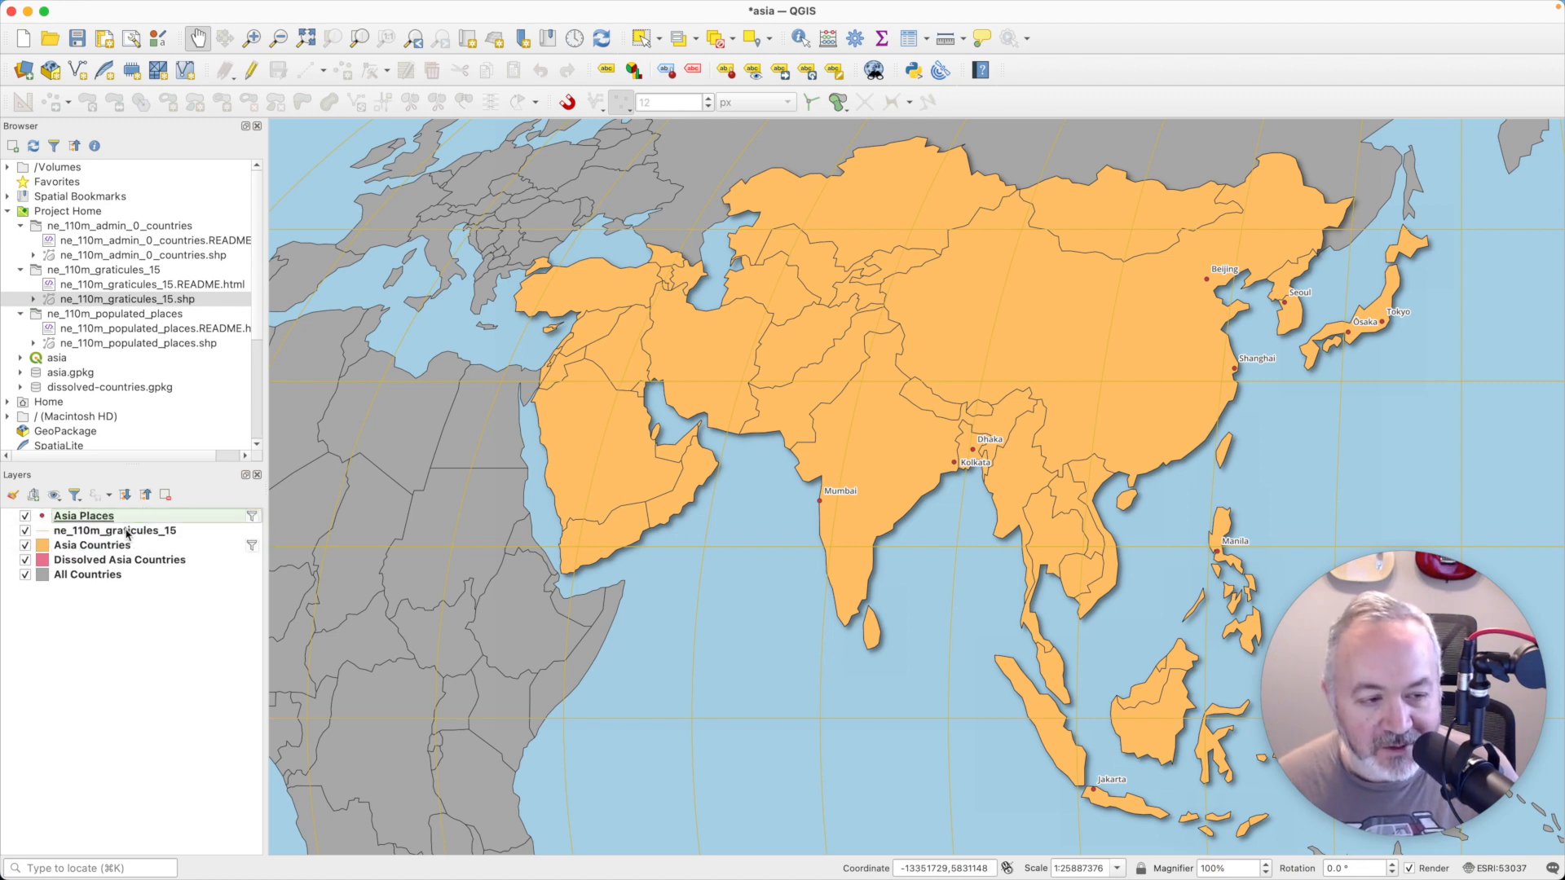
- Style the ne_110m_graticules_15 lines in black (#000000) with 50% opacity and accept the layer properties
{"action": "left_click", "coordinate": [133, 534]}
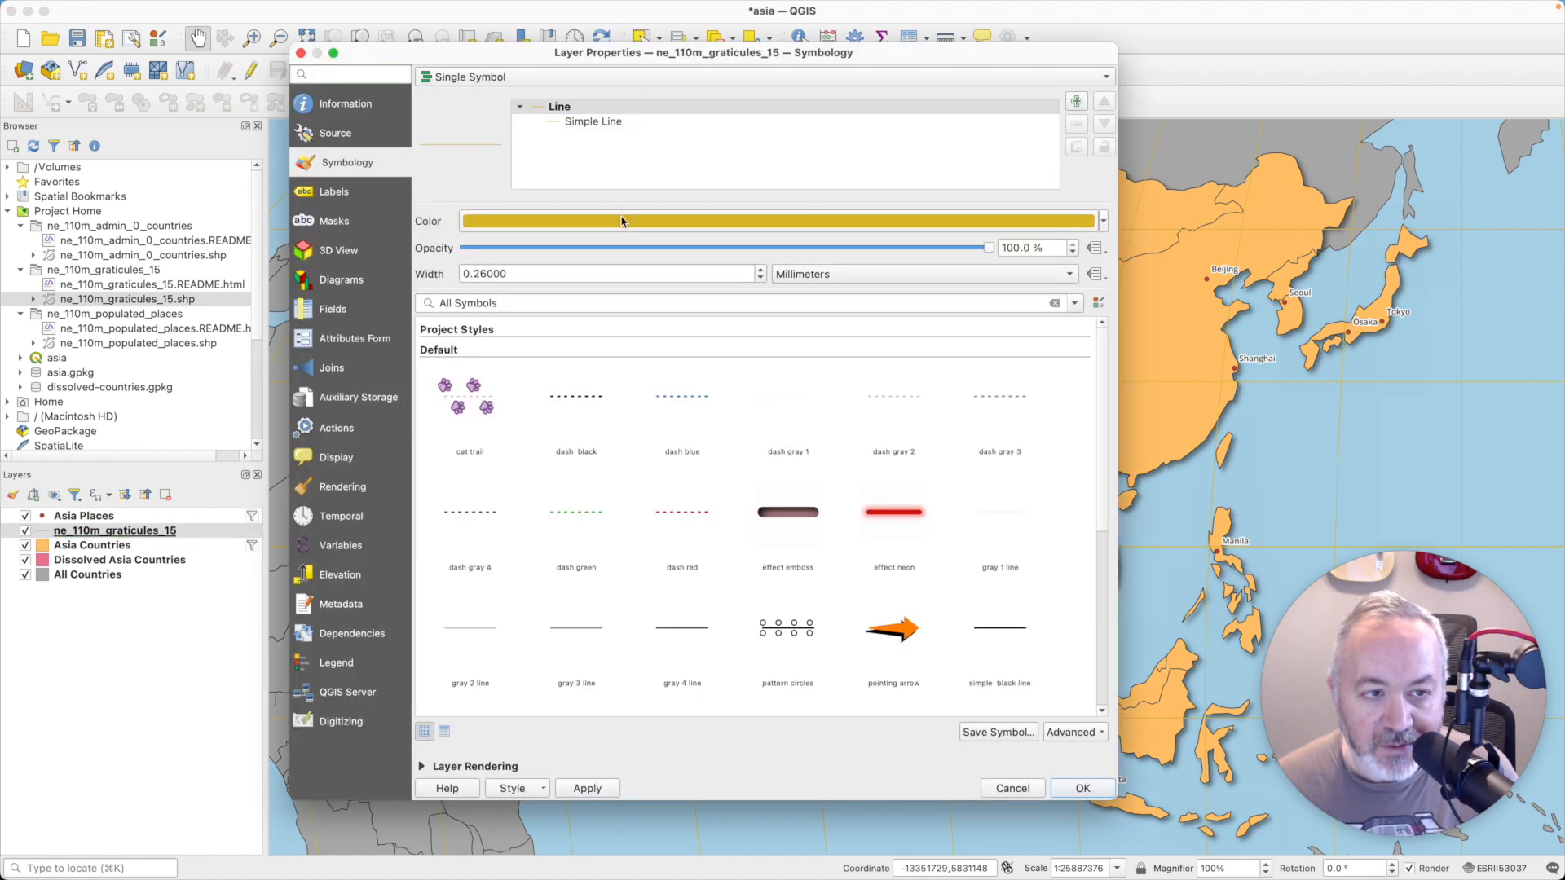
{"action": "left_click", "coordinate": [621, 221]}
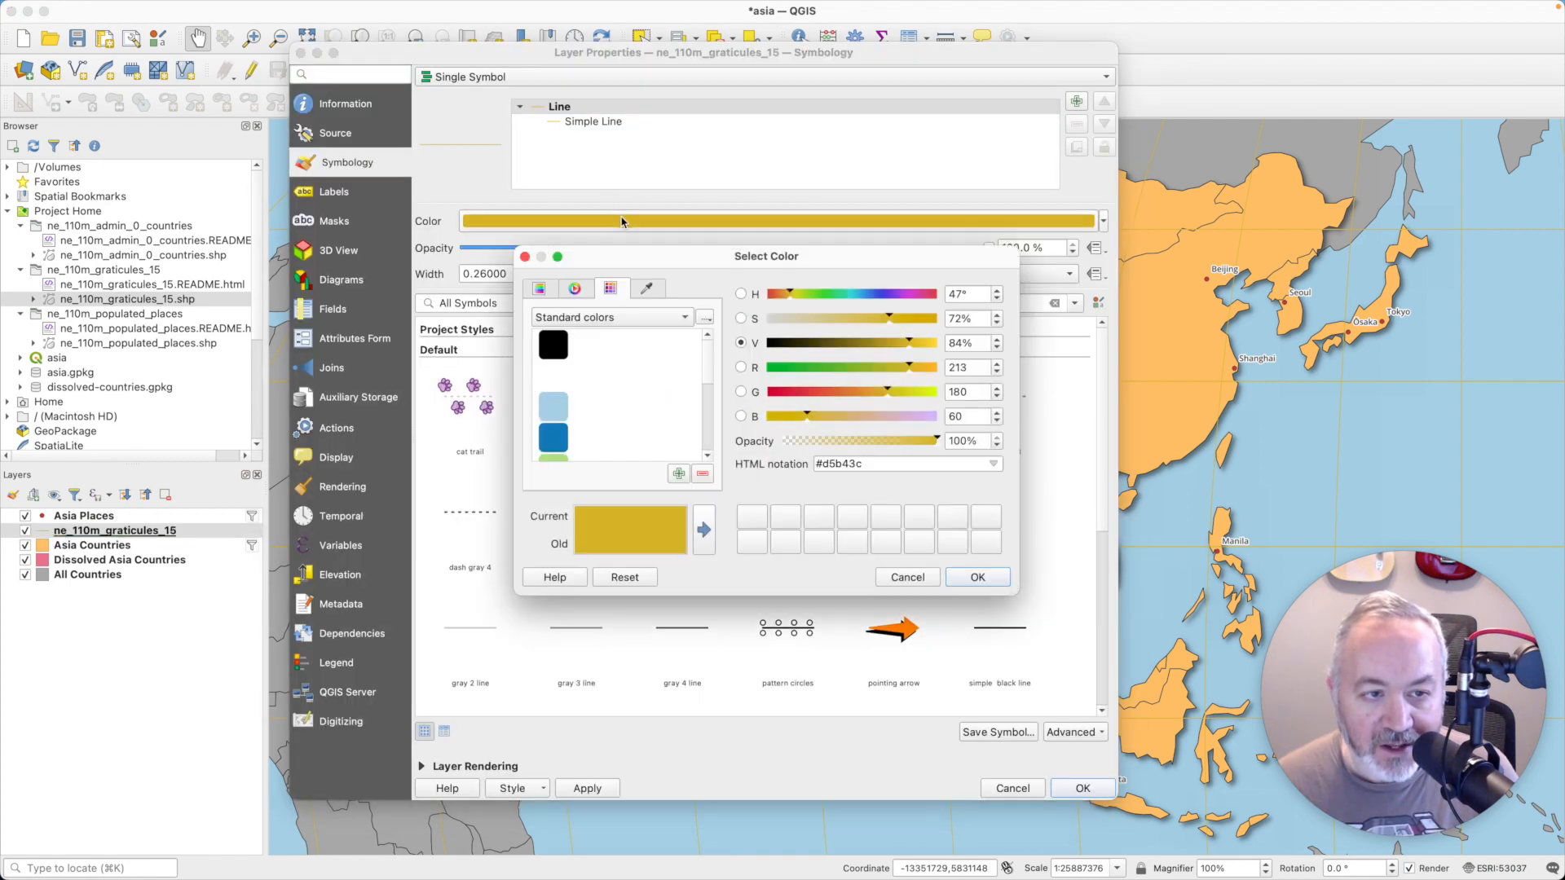
{"action": "left_click", "coordinate": [554, 345]}
{"action": "left_click", "coordinate": [980, 577]}
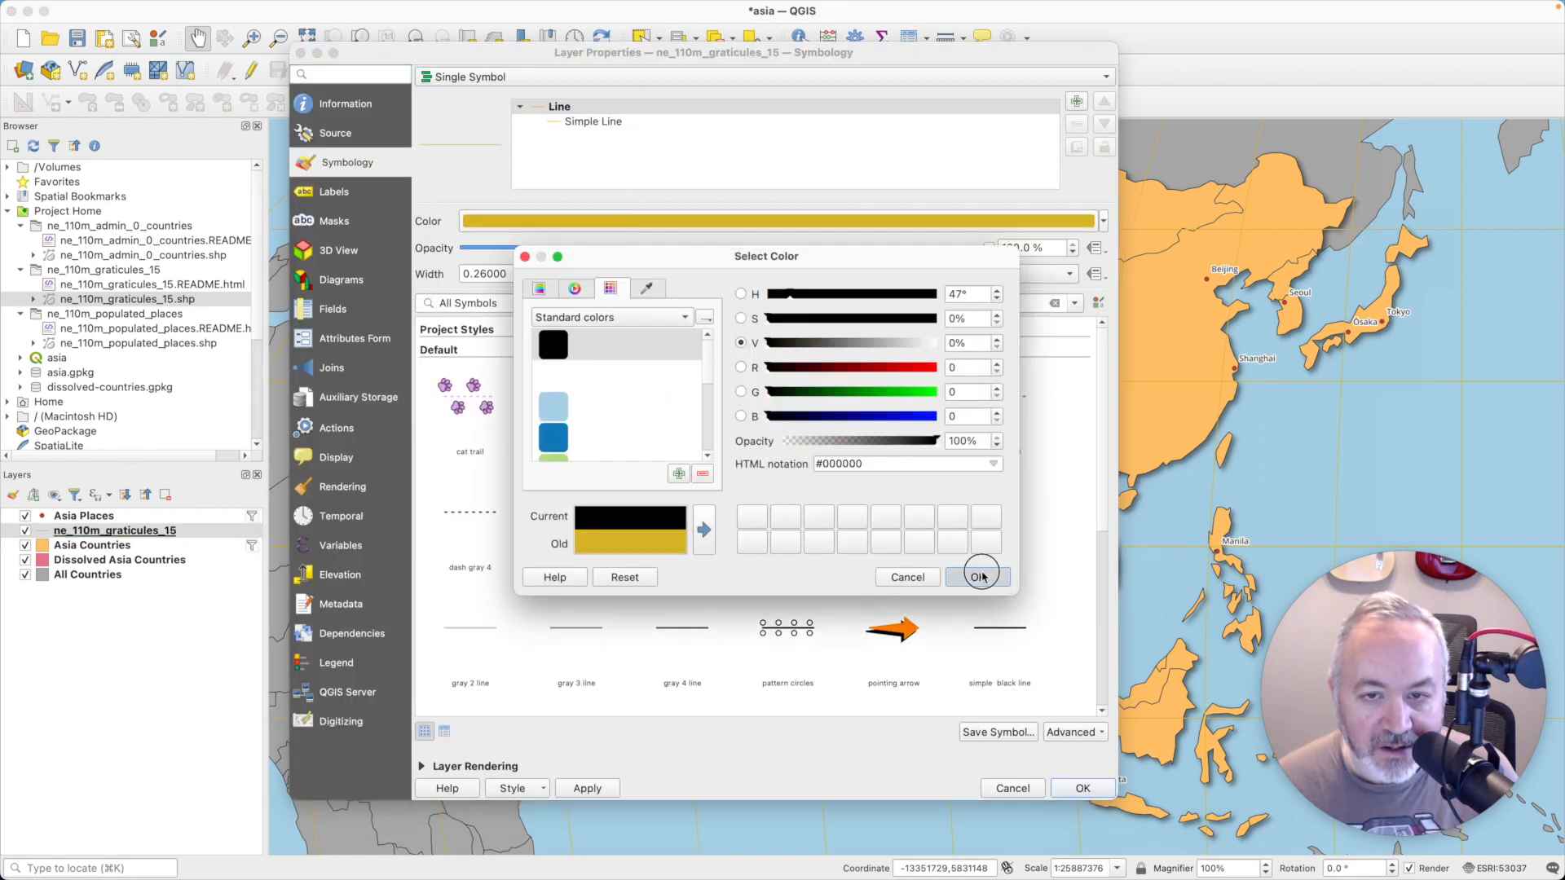
{"action": "left_click_drag", "start_coordinate": [1054, 249], "coordinate": [909, 240]}
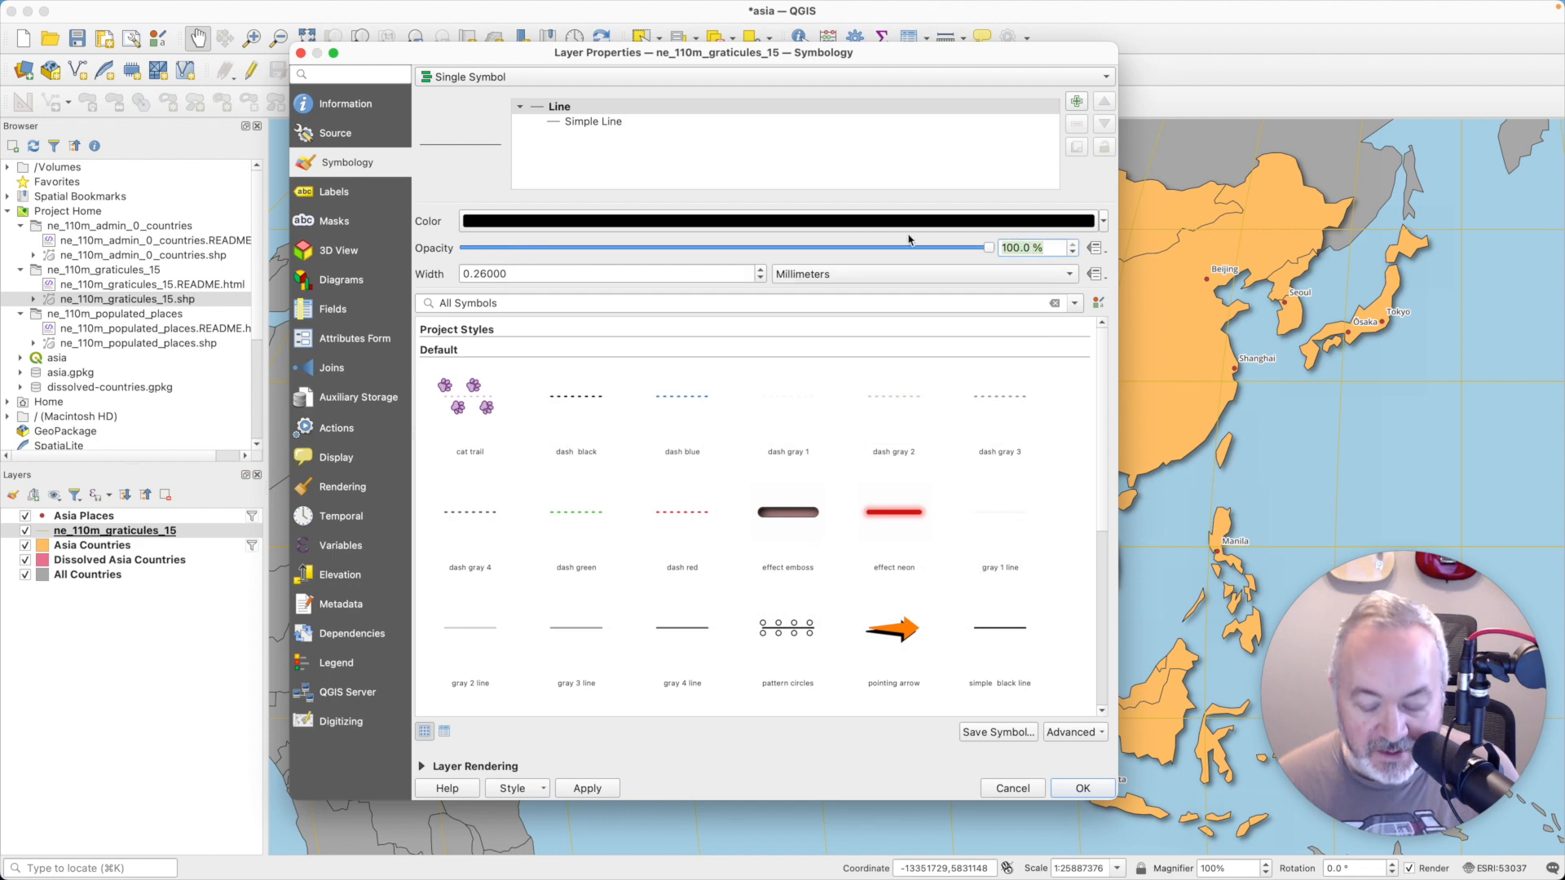
{"action": "type", "text": "50"}
{"action": "key", "text": "Tab"}
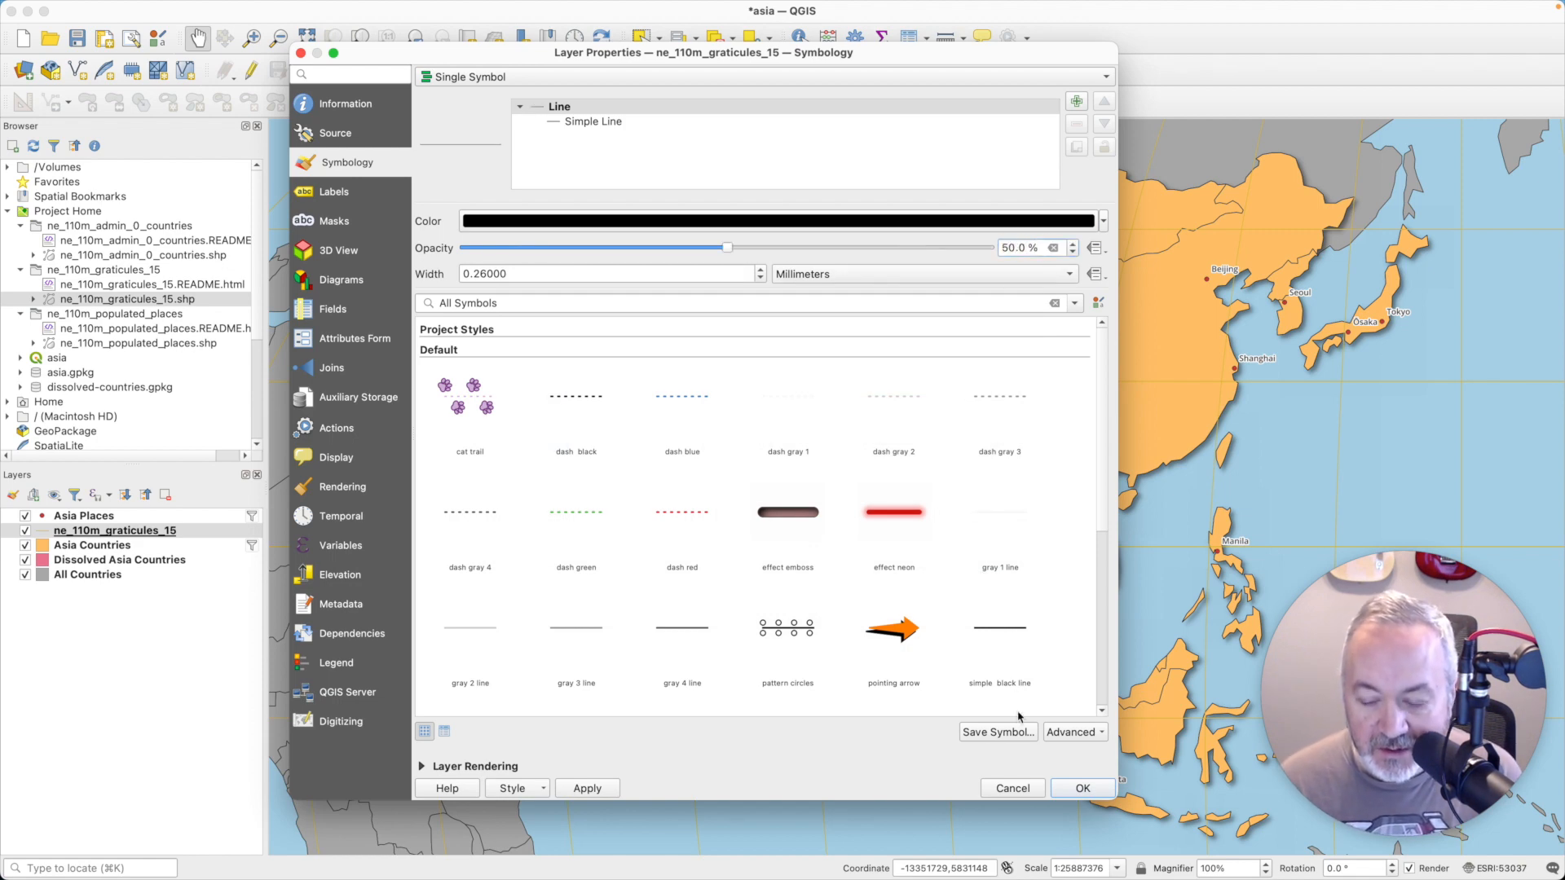
{"action": "left_click", "coordinate": [1082, 788]}
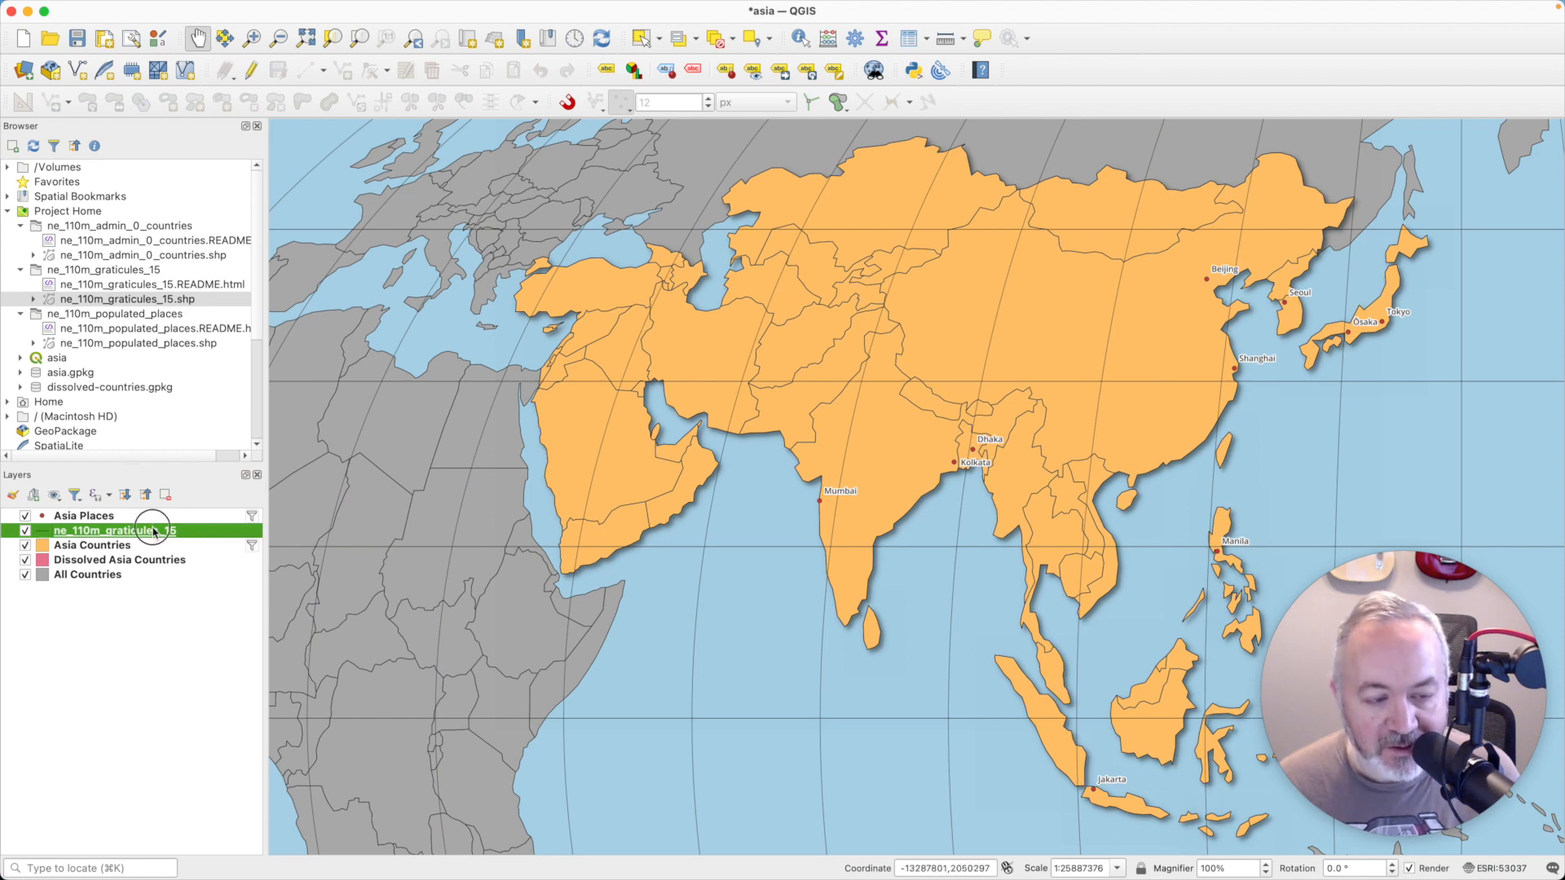
- Set the symbol opacity of the ne_110m_graticules_15 layer to 25%
{"action": "double_click", "coordinate": [115, 530]}
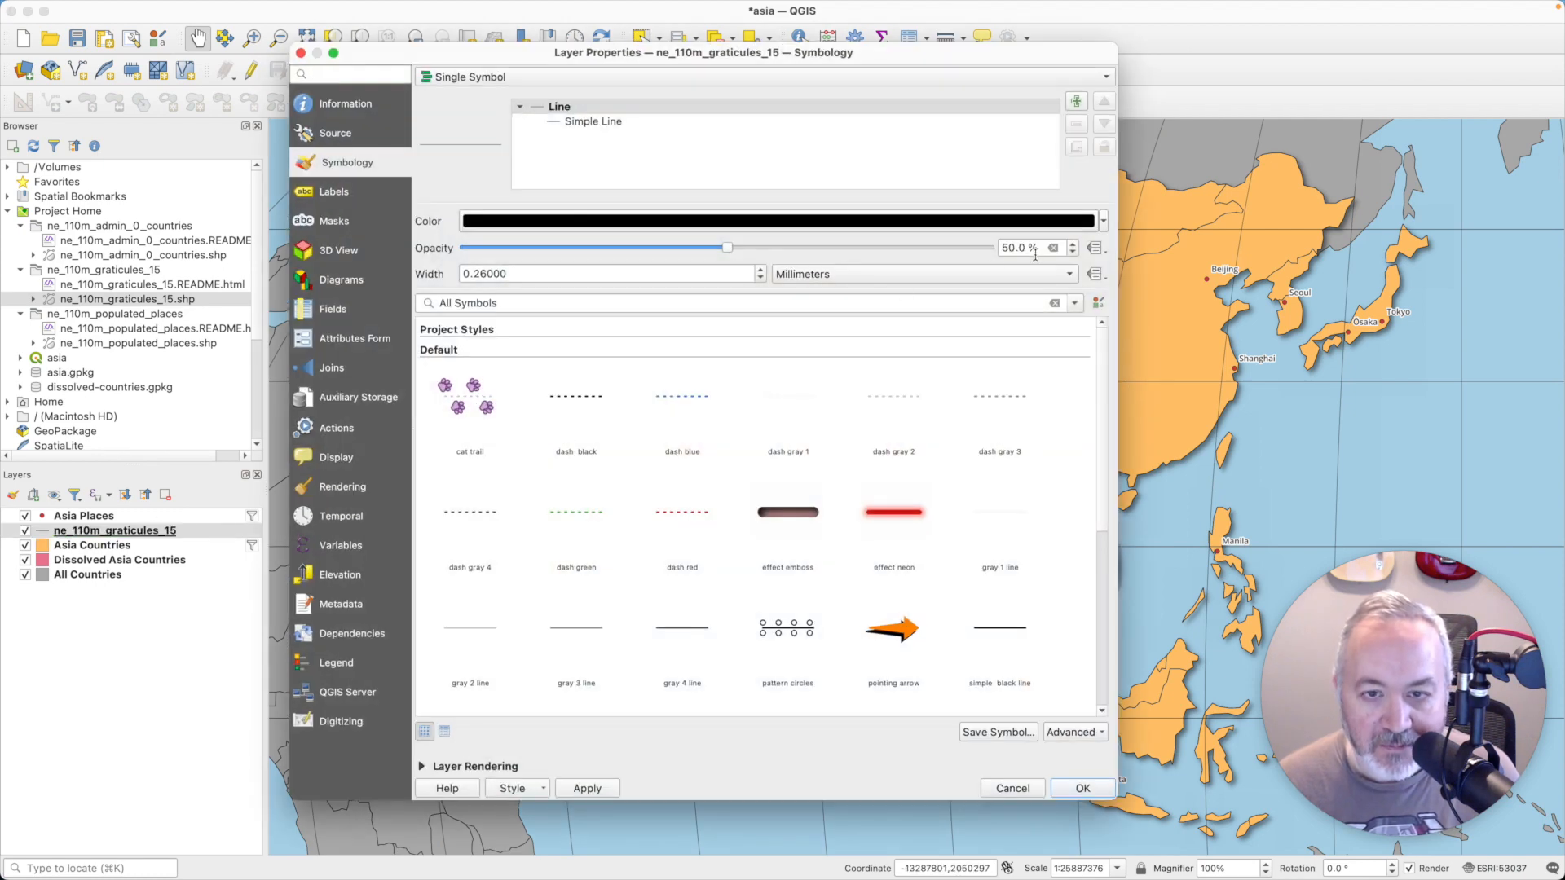
{"action": "left_click_drag", "start_coordinate": [1036, 250], "coordinate": [911, 244]}
{"action": "type", "text": "25"}
{"action": "left_click", "coordinate": [1081, 788]}
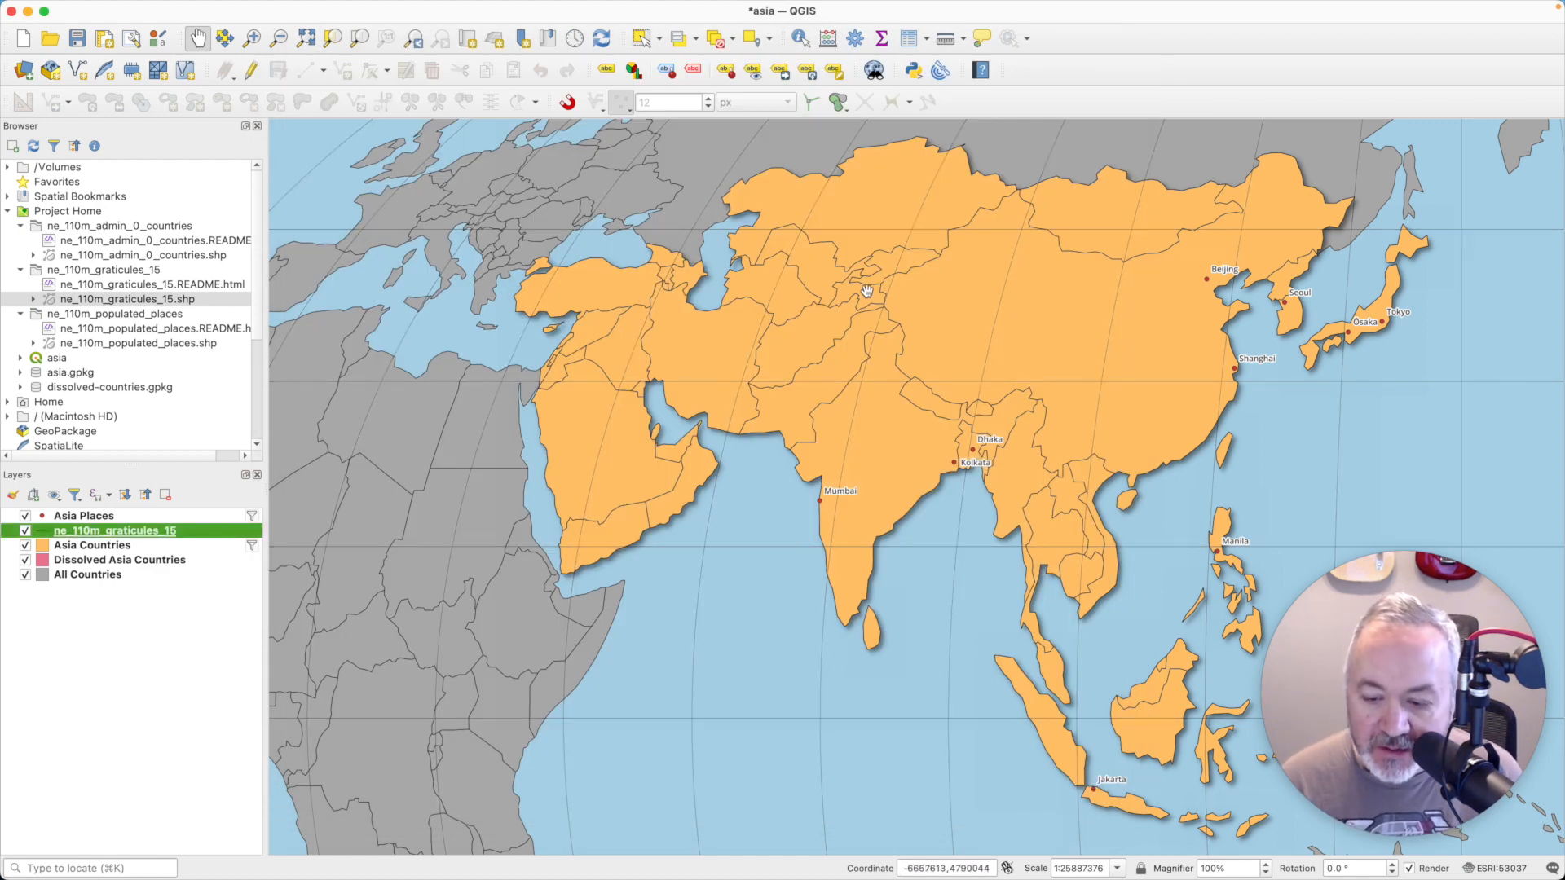
- Create a new print layout titled Landspace
{"action": "mouse_move", "coordinate": [341, 6]}
{"action": "left_click", "coordinate": [101, 8]}
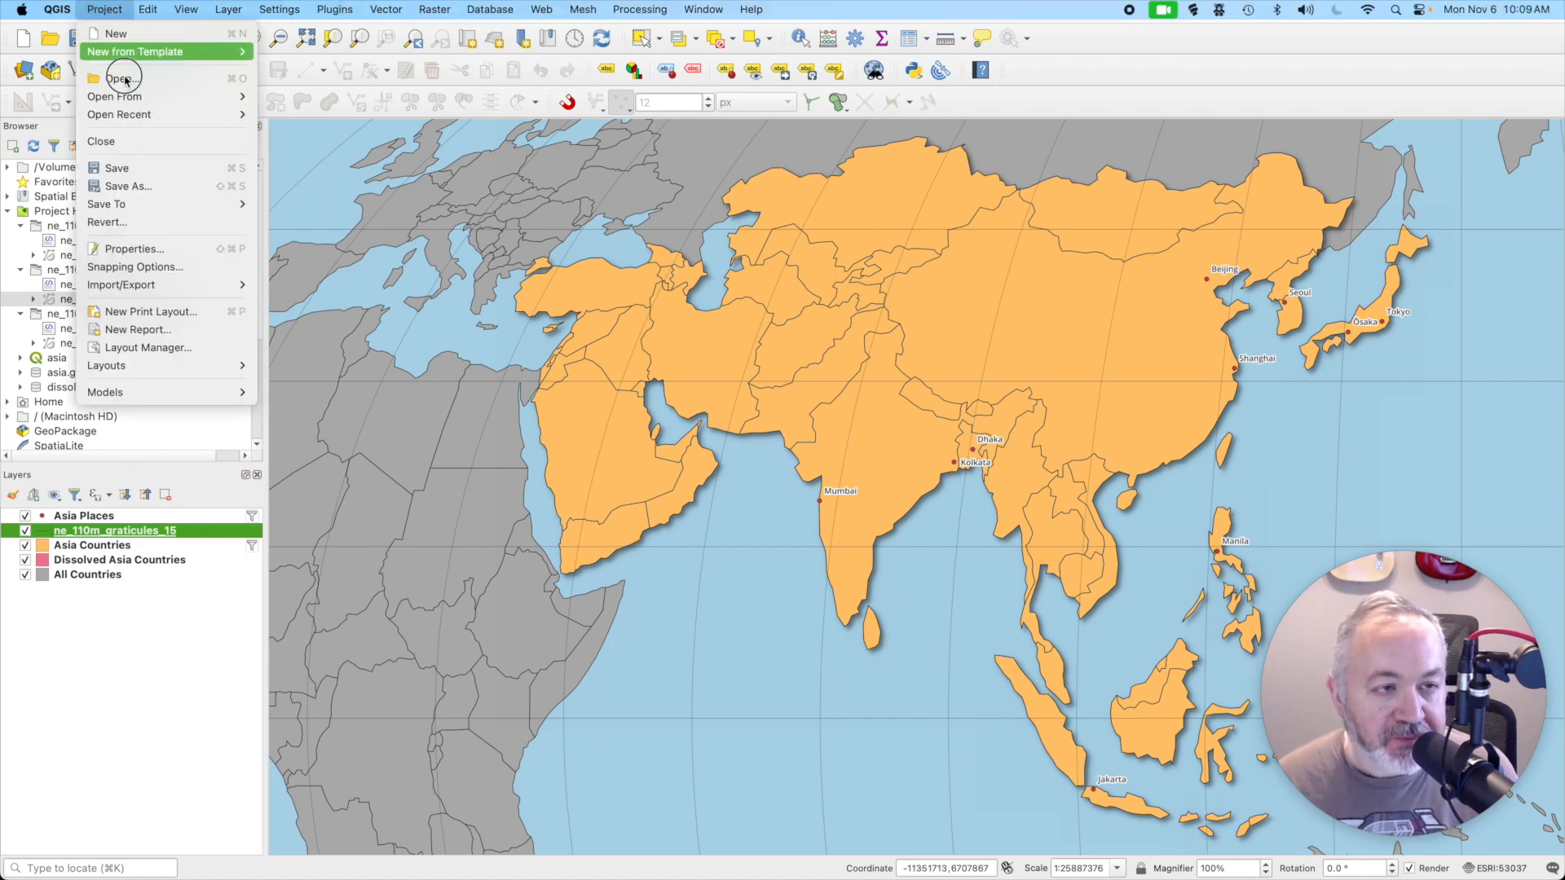
{"action": "left_click", "coordinate": [193, 310]}
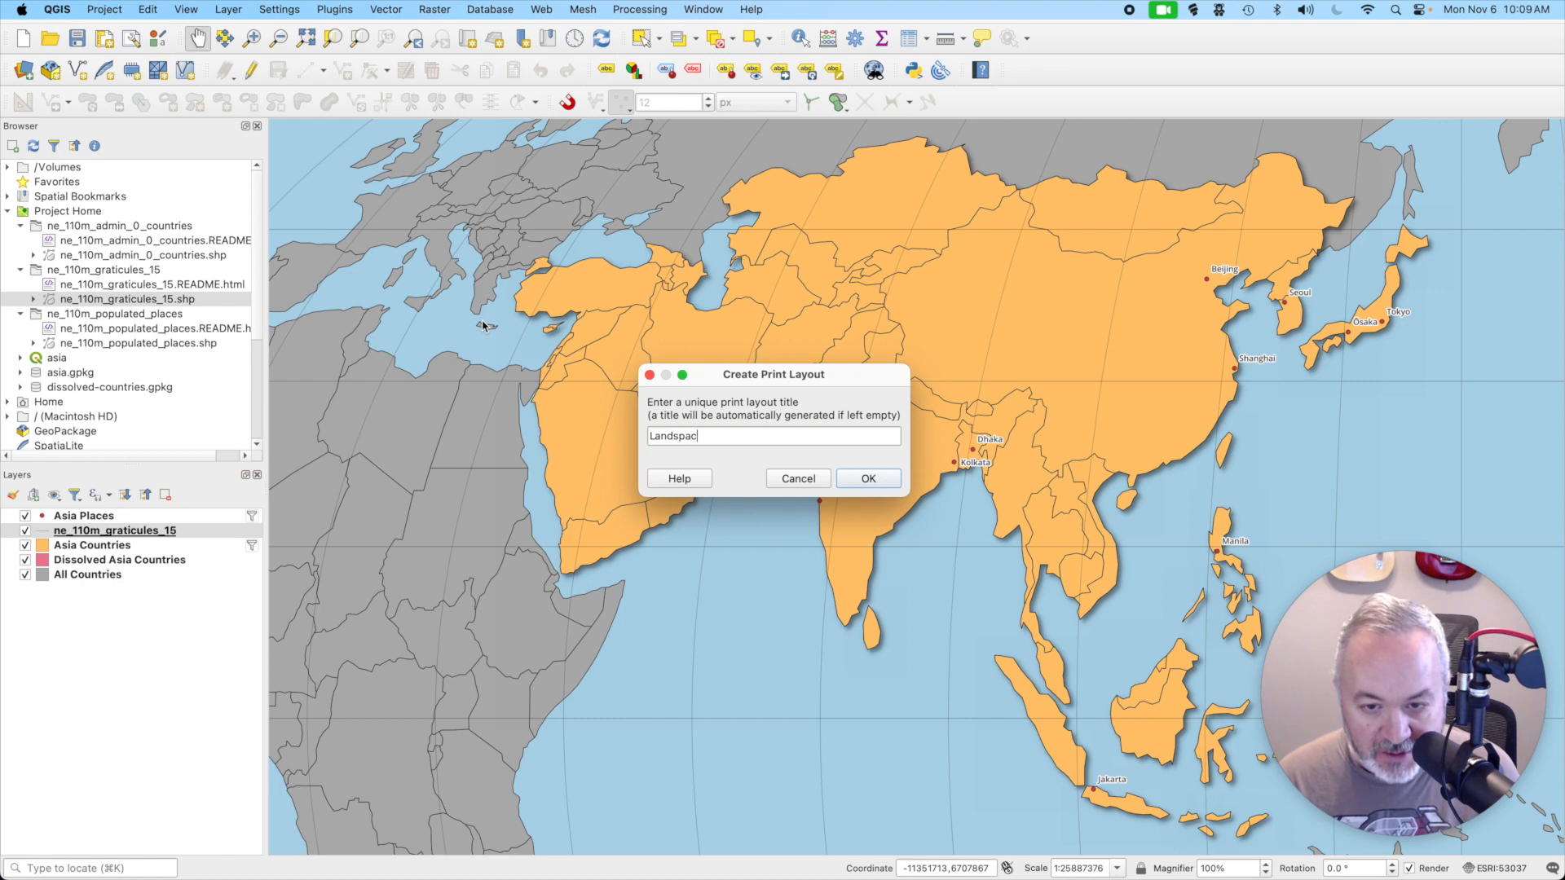
{"action": "key", "text": "Return"}
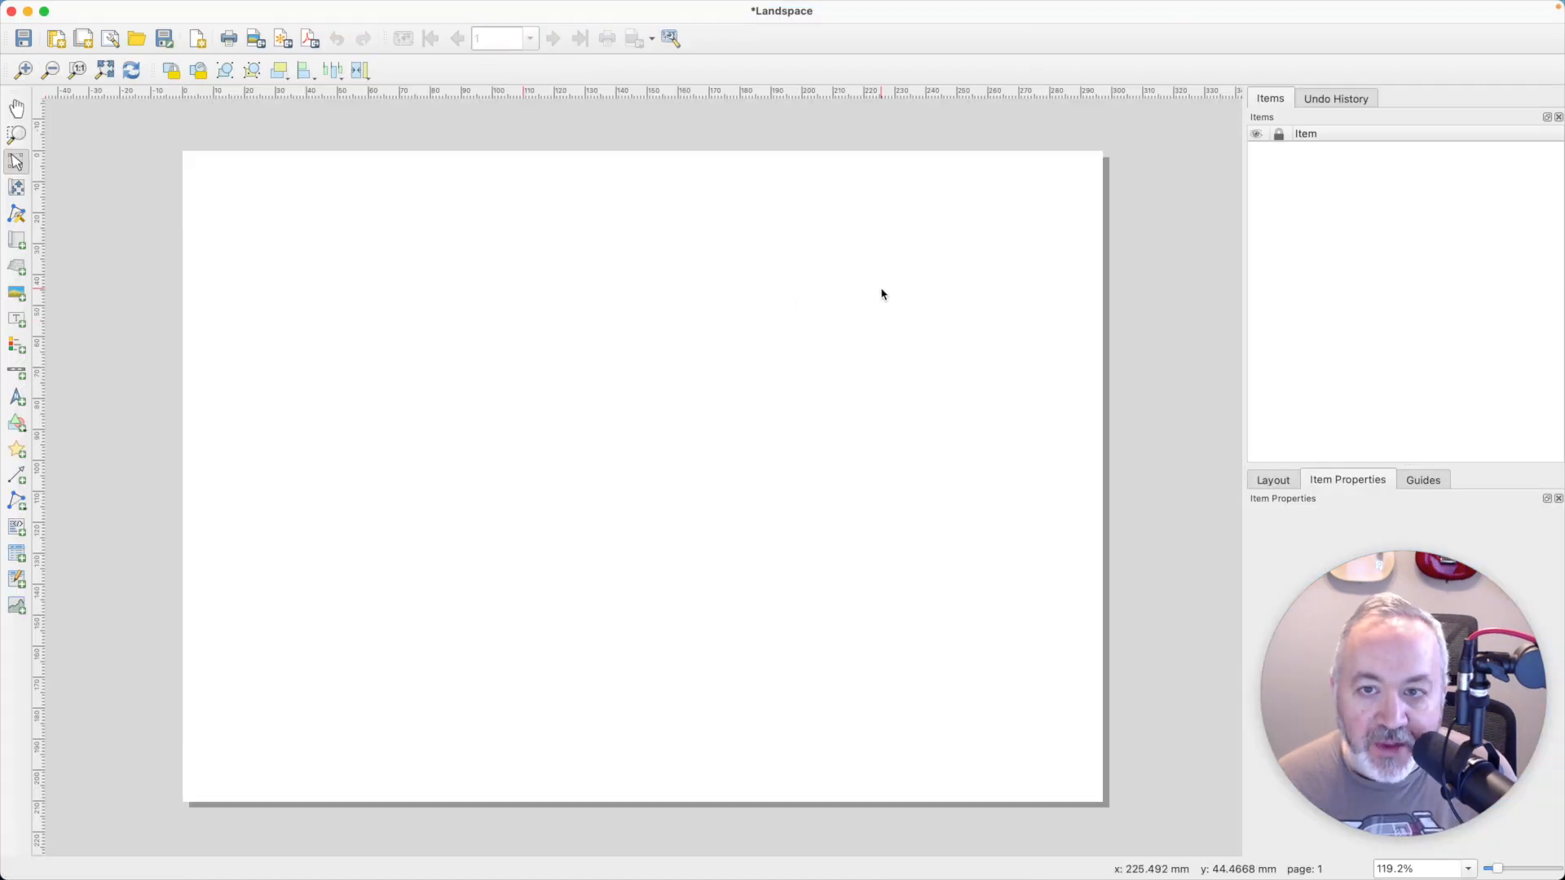
- Set the layout's page size to the 1920×1080 preset
{"action": "left_click_drag", "start_coordinate": [1520, 672], "coordinate": [1180, 644]}
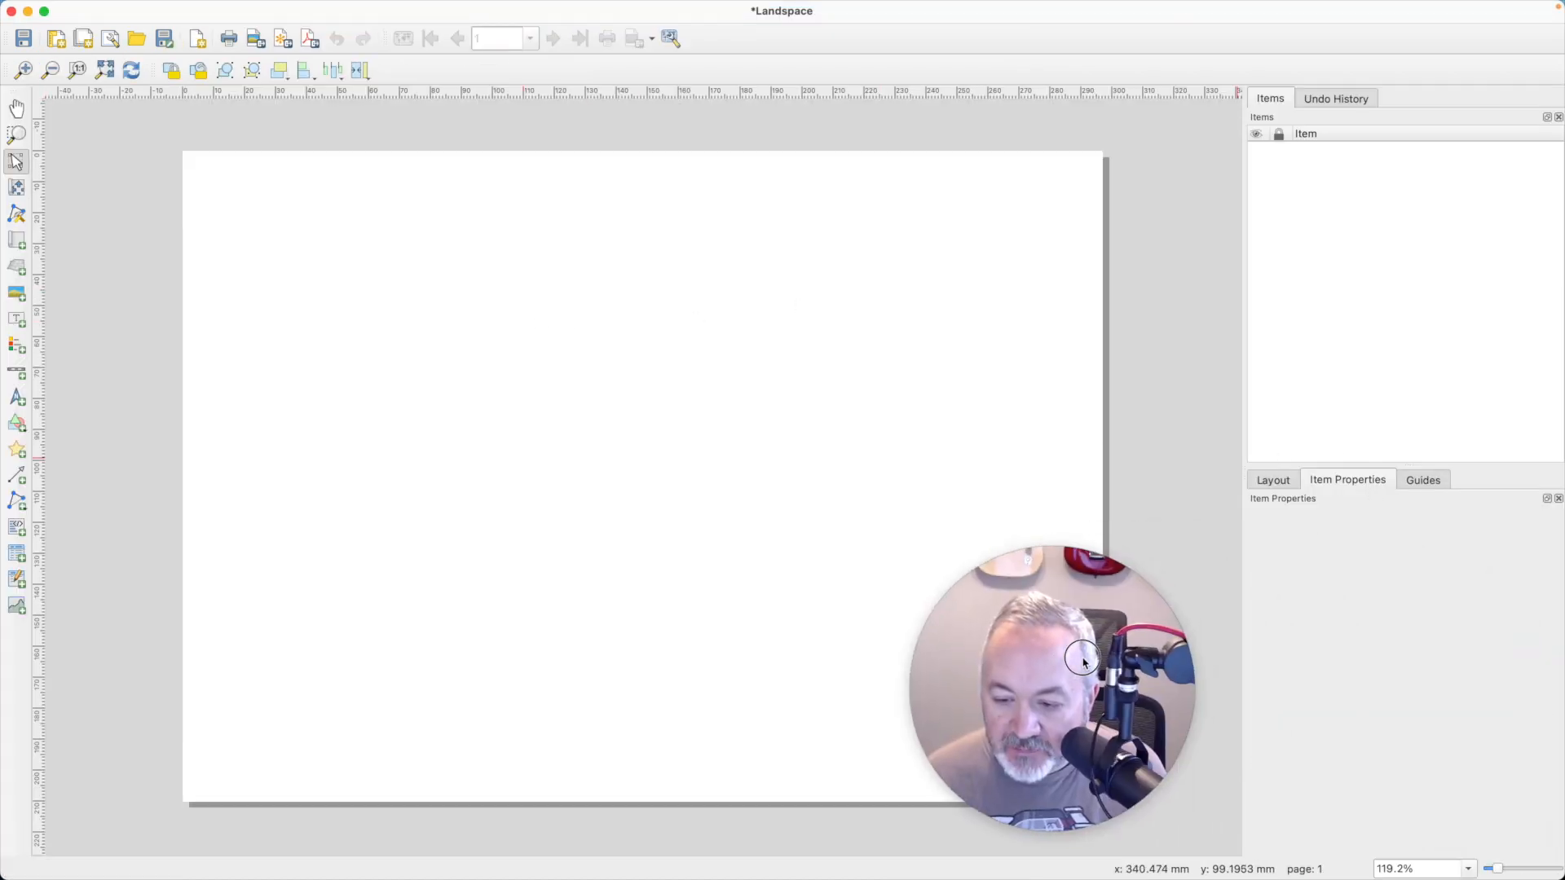
{"action": "left_click", "coordinate": [921, 339]}
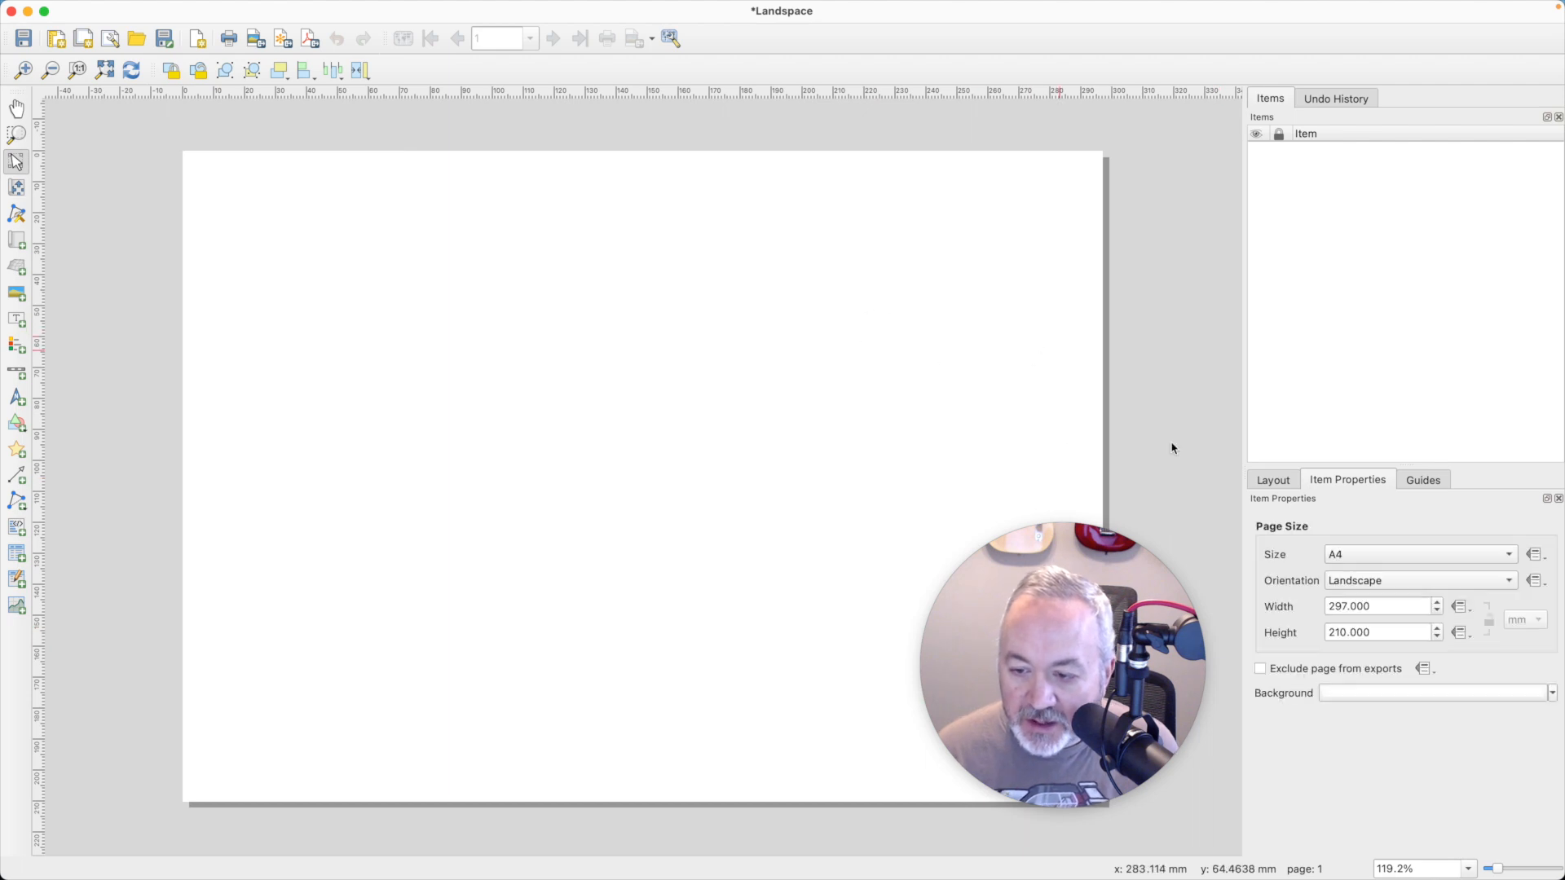
{"action": "left_click", "coordinate": [1349, 552]}
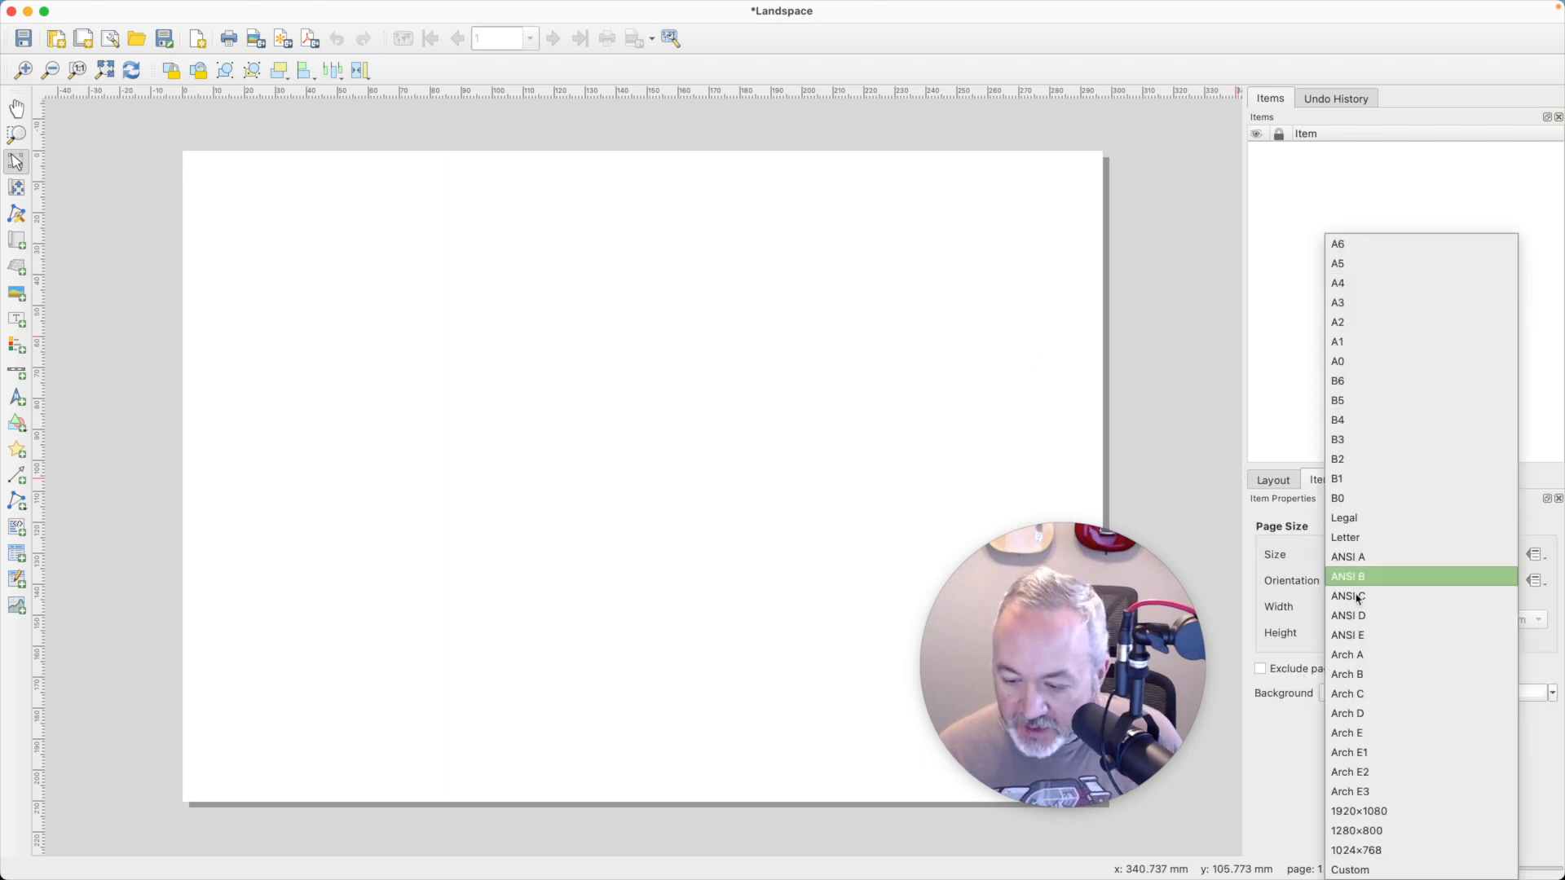
{"action": "left_click", "coordinate": [1388, 811]}
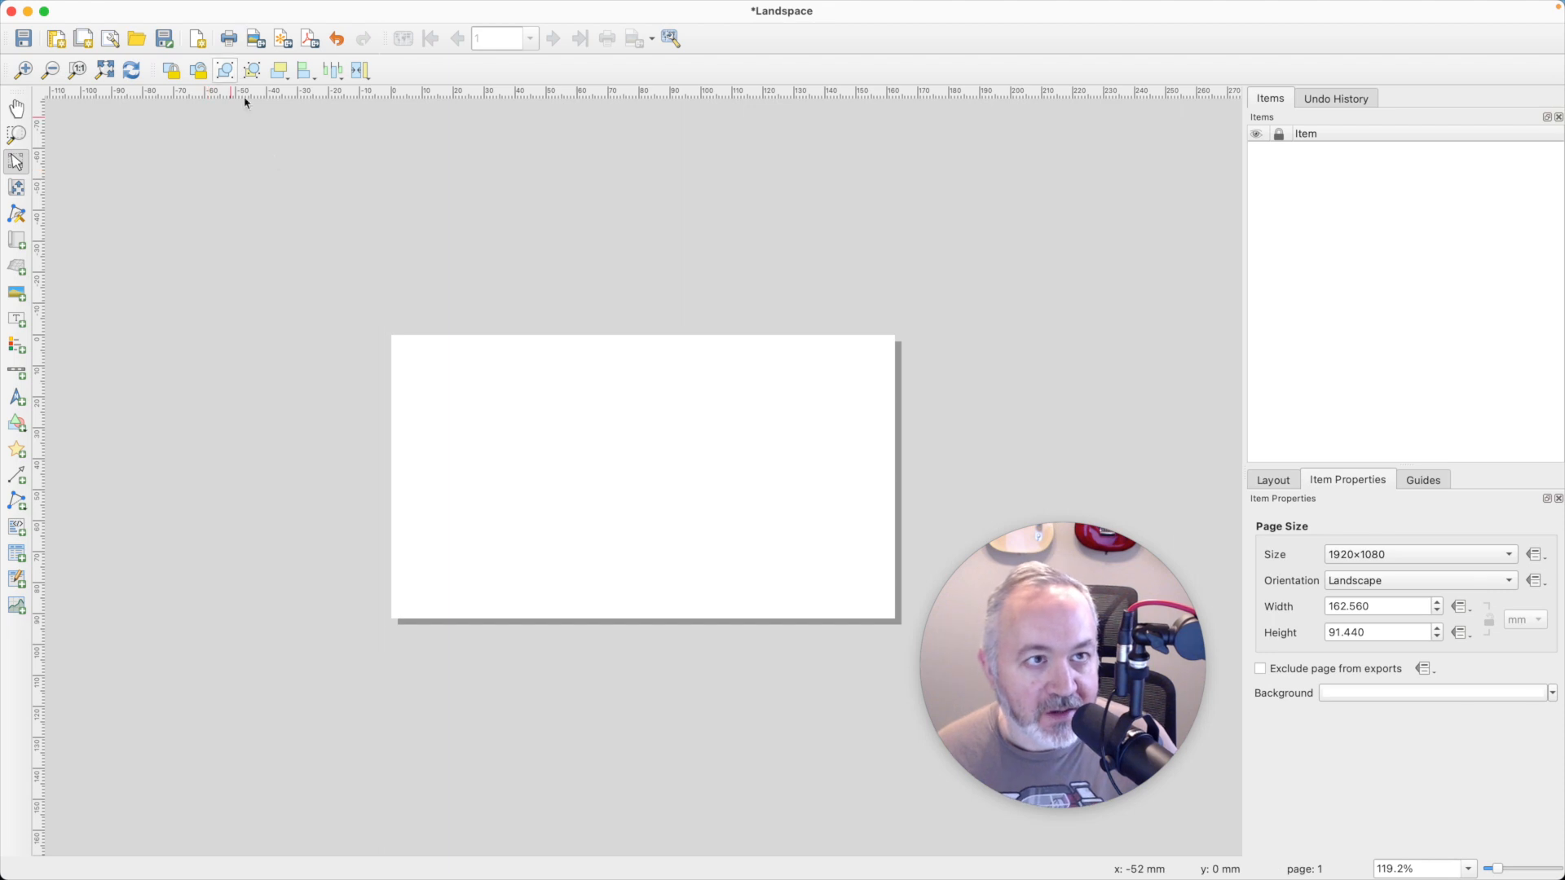
- Add a map item that covers the whole layout page
{"action": "left_click", "coordinate": [104, 70]}
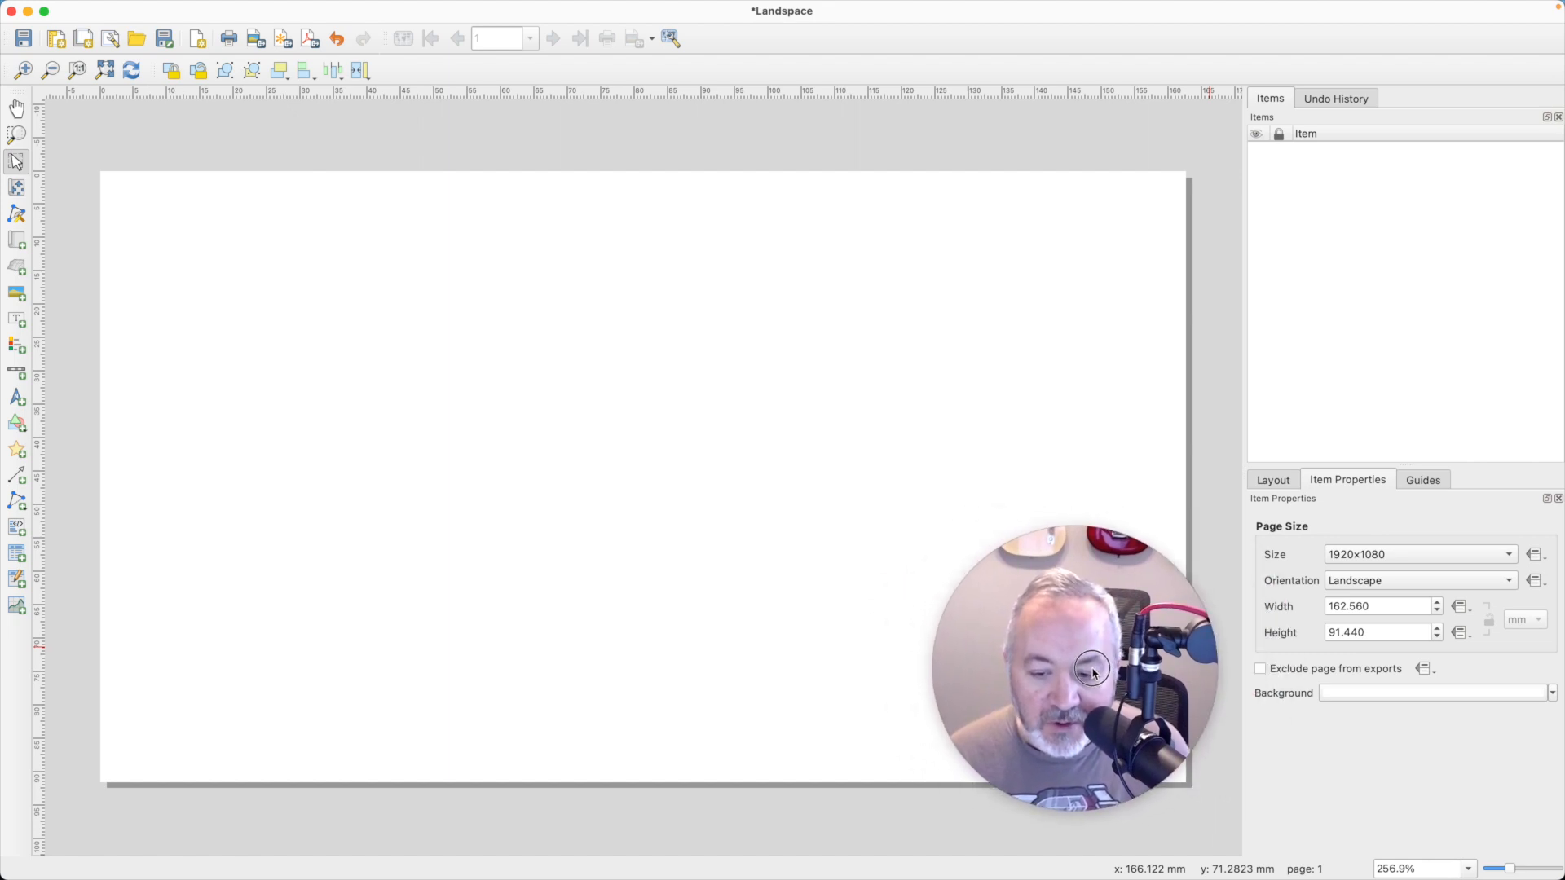
{"action": "left_click", "coordinate": [16, 249]}
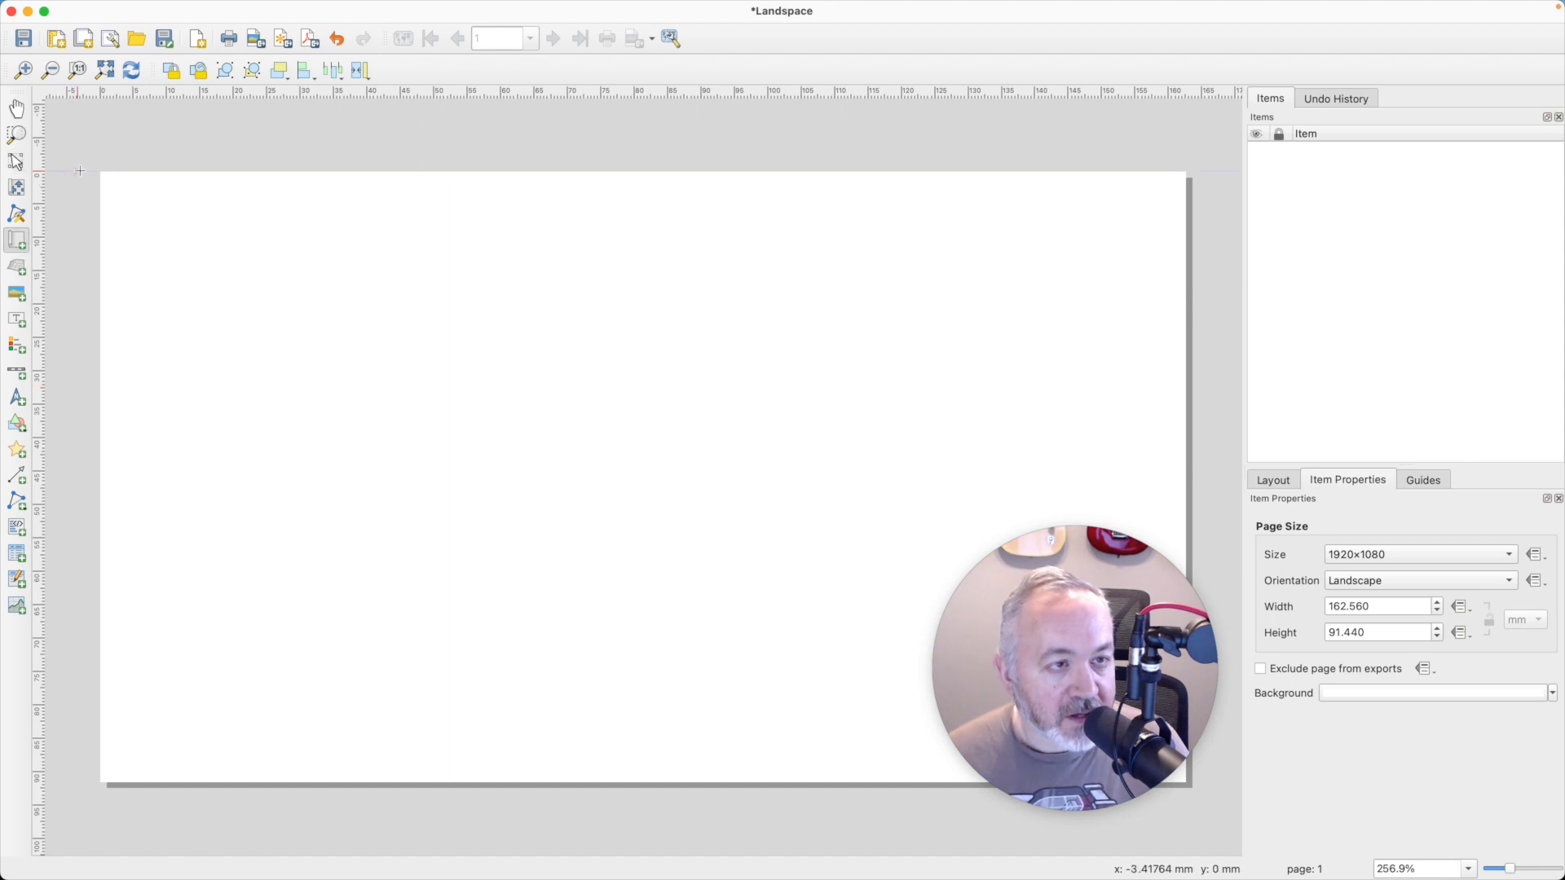
{"action": "left_click_drag", "start_coordinate": [81, 171], "coordinate": [1186, 783]}
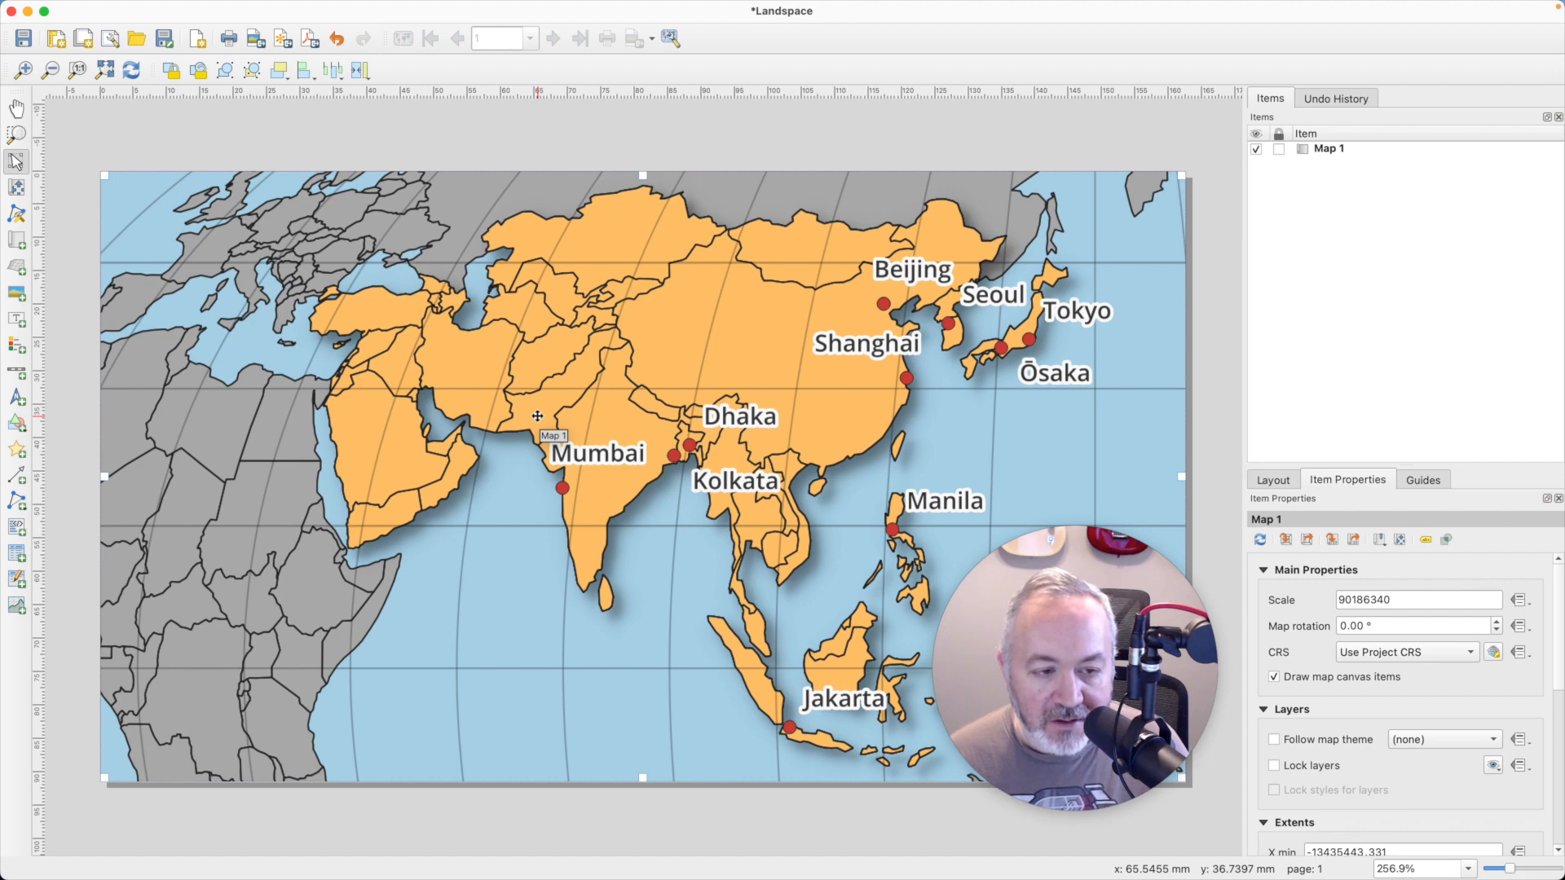
- In the main project window, set the Asia Places label text size to 8 points, and refresh the Landspace layout
{"action": "key", "text": "super+grave"}
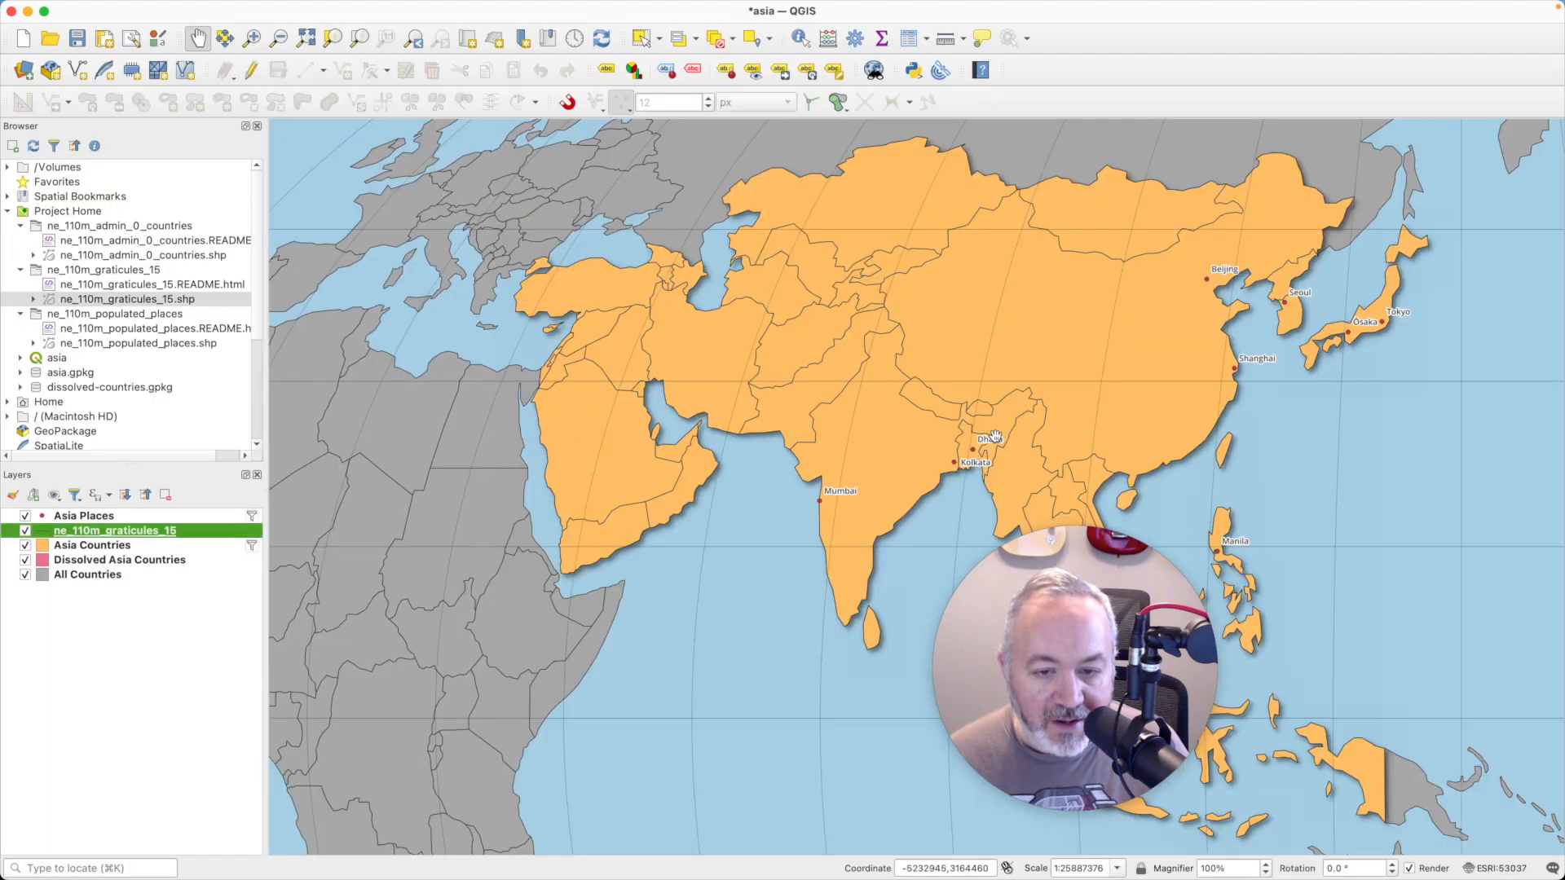
{"action": "double_click", "coordinate": [128, 532]}
{"action": "key", "text": "Escape"}
{"action": "left_click", "coordinate": [95, 518]}
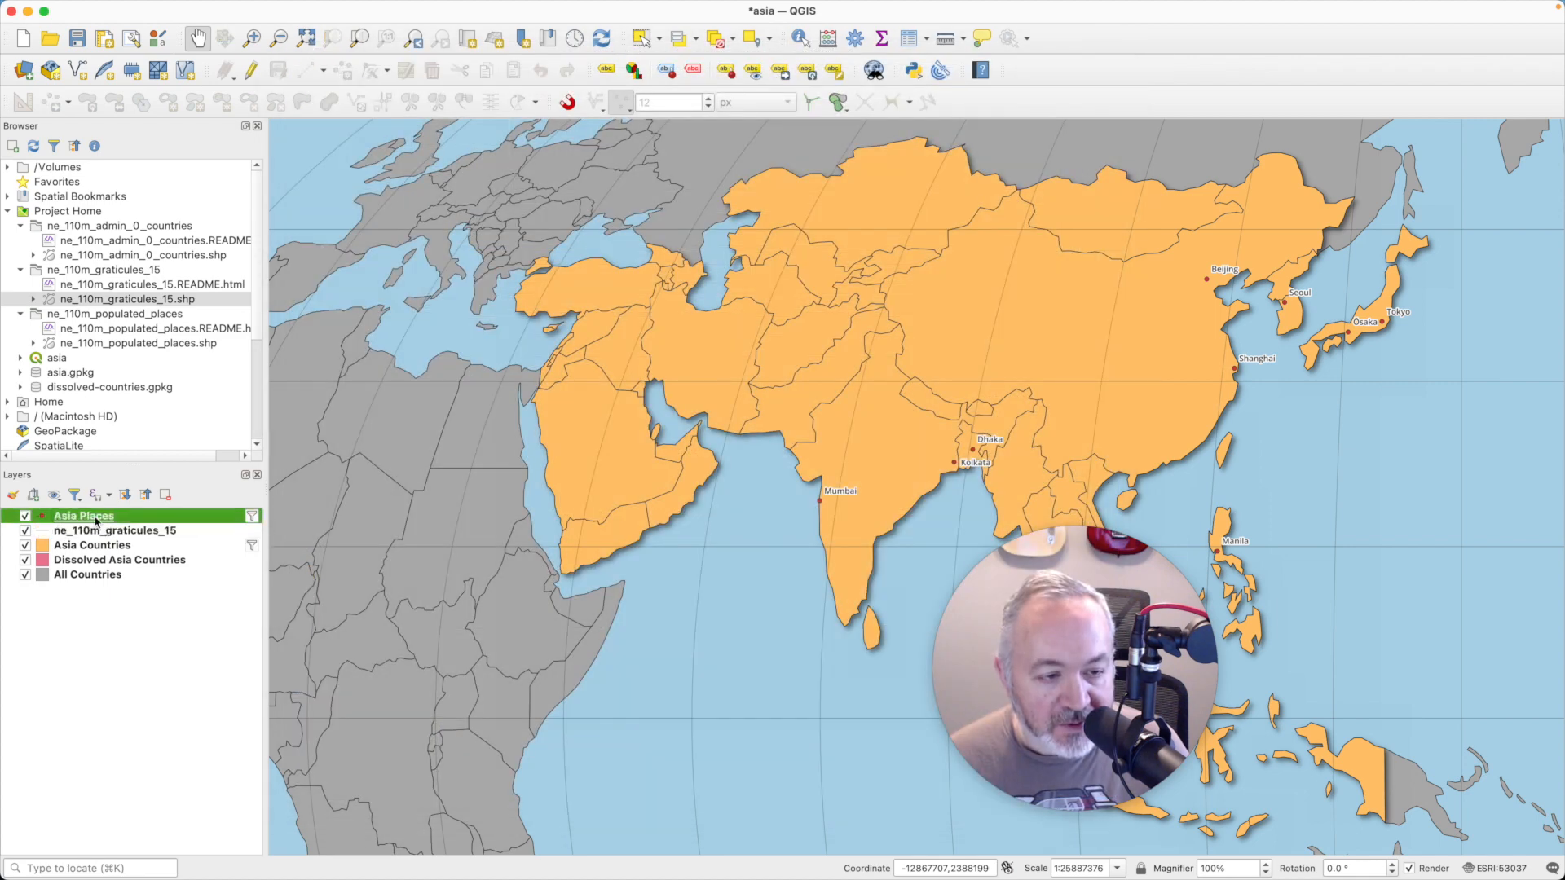
{"action": "double_click", "coordinate": [97, 519]}
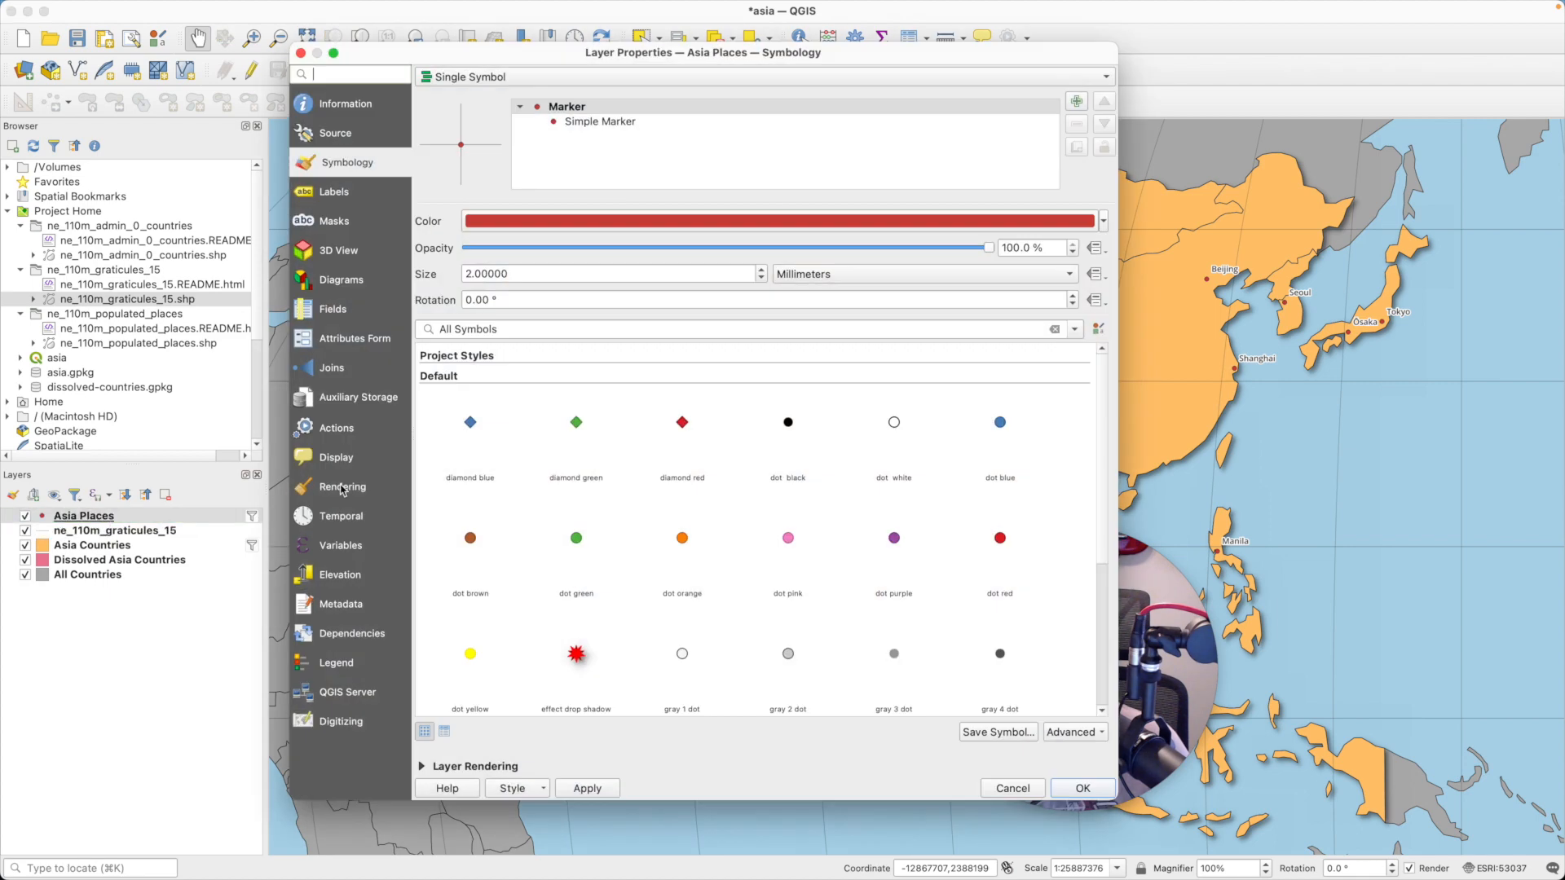
{"action": "left_click", "coordinate": [331, 193]}
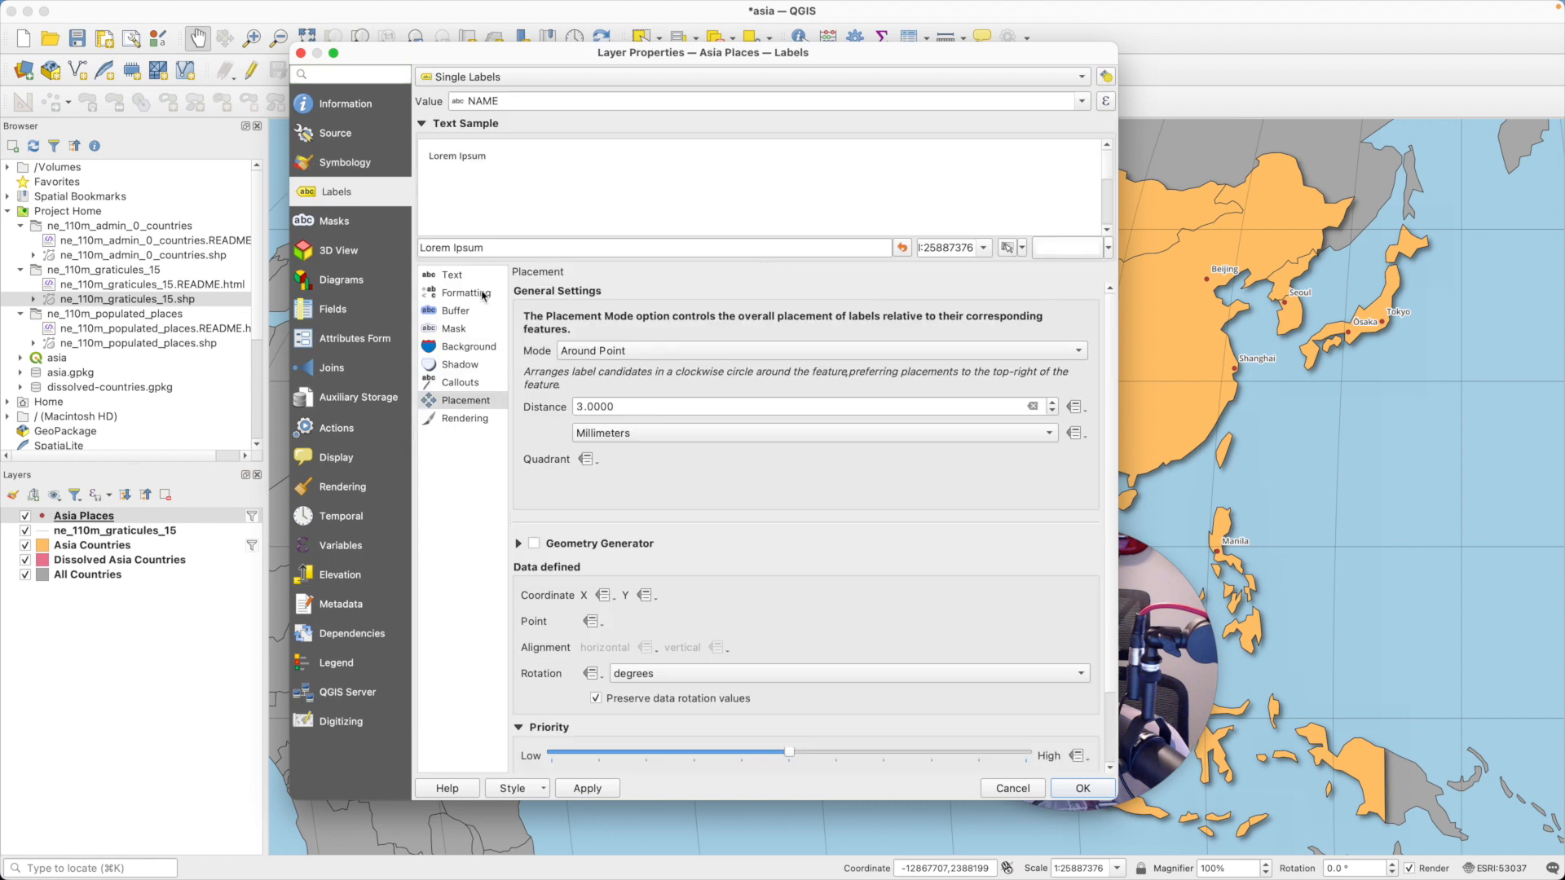
{"action": "left_click", "coordinate": [467, 277]}
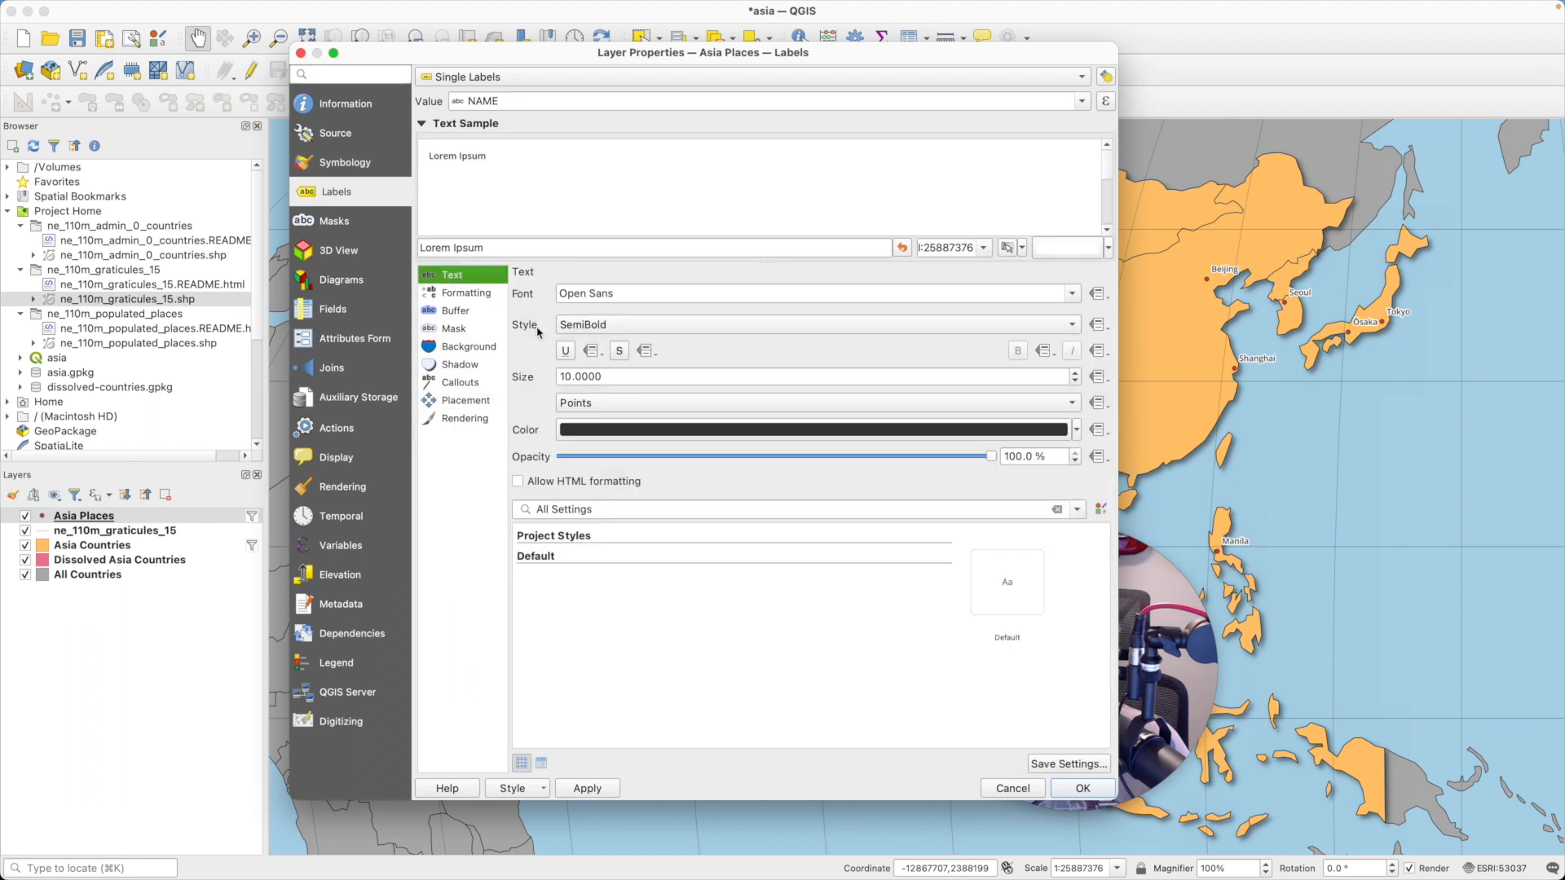
{"action": "double_click", "coordinate": [656, 379]}
{"action": "type", "text": "8"}
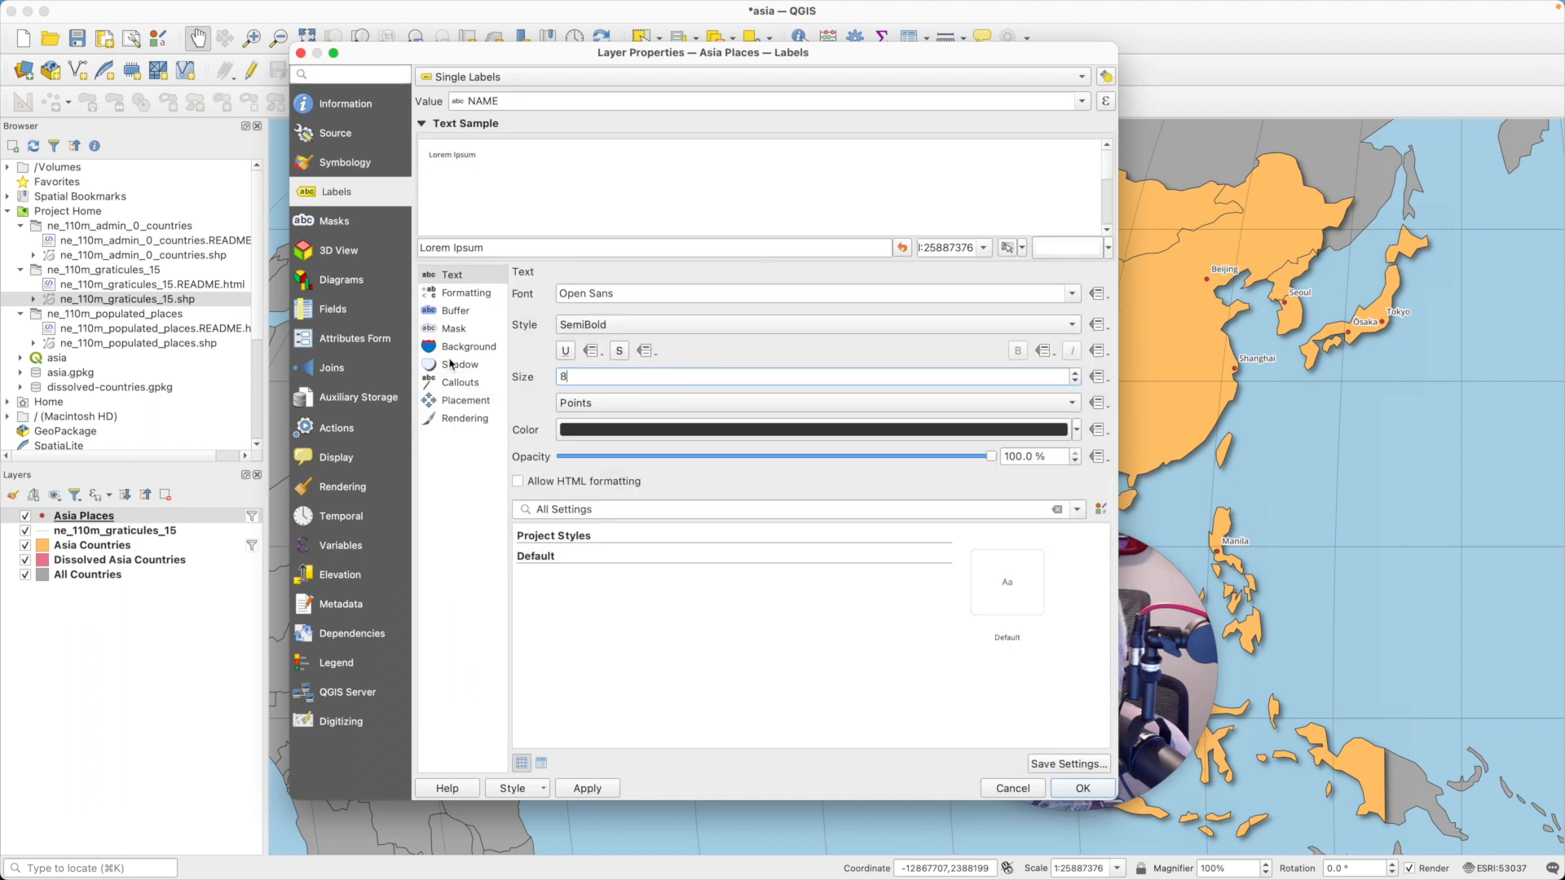
{"action": "left_click", "coordinate": [1082, 788]}
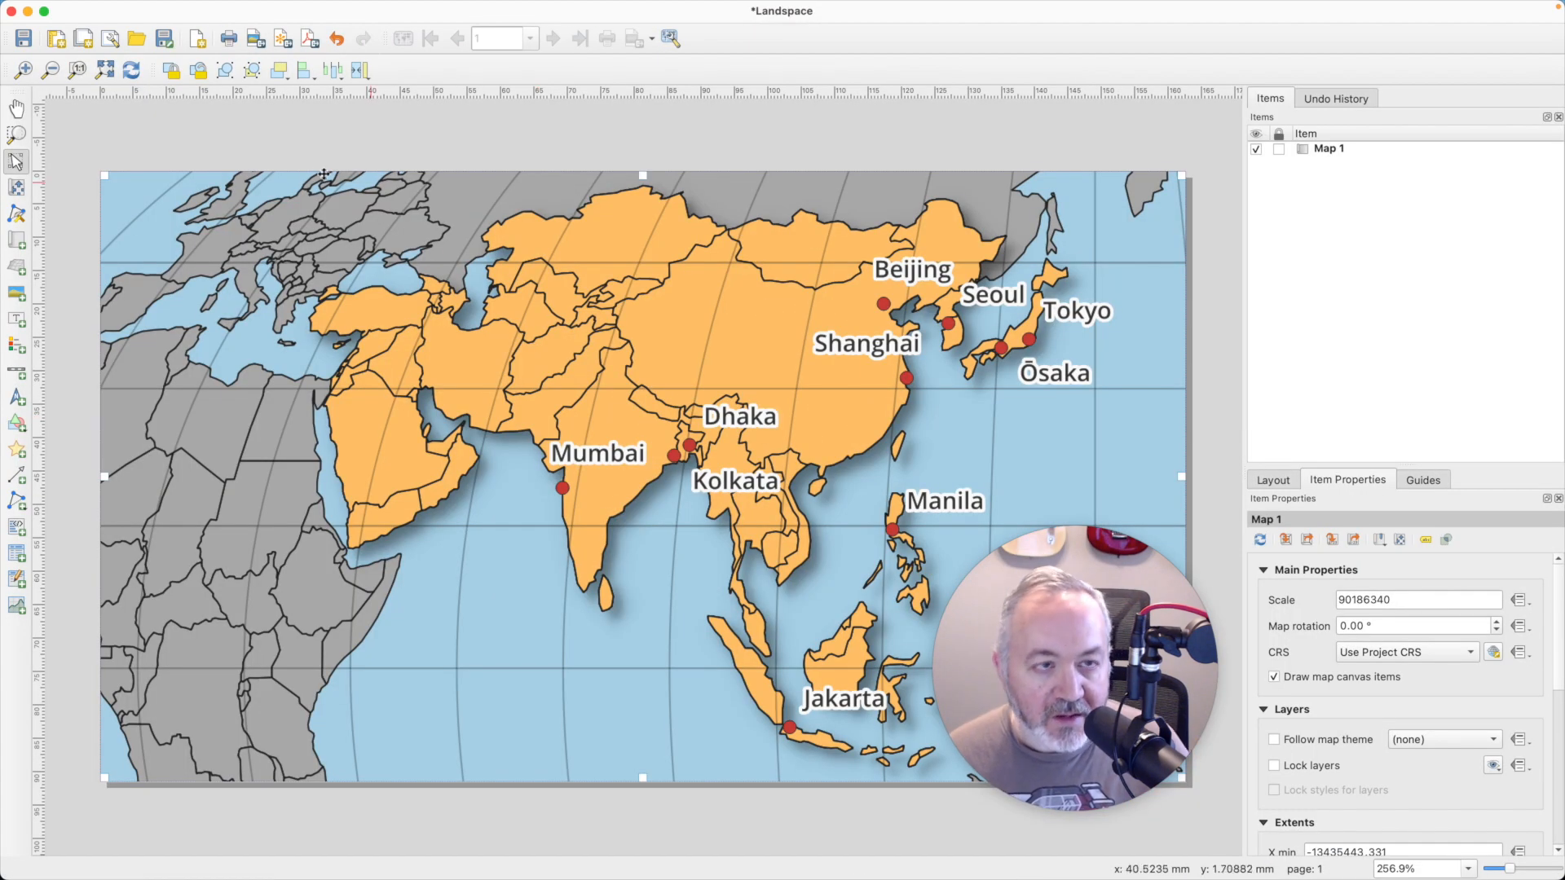
{"action": "left_click", "coordinate": [131, 71]}
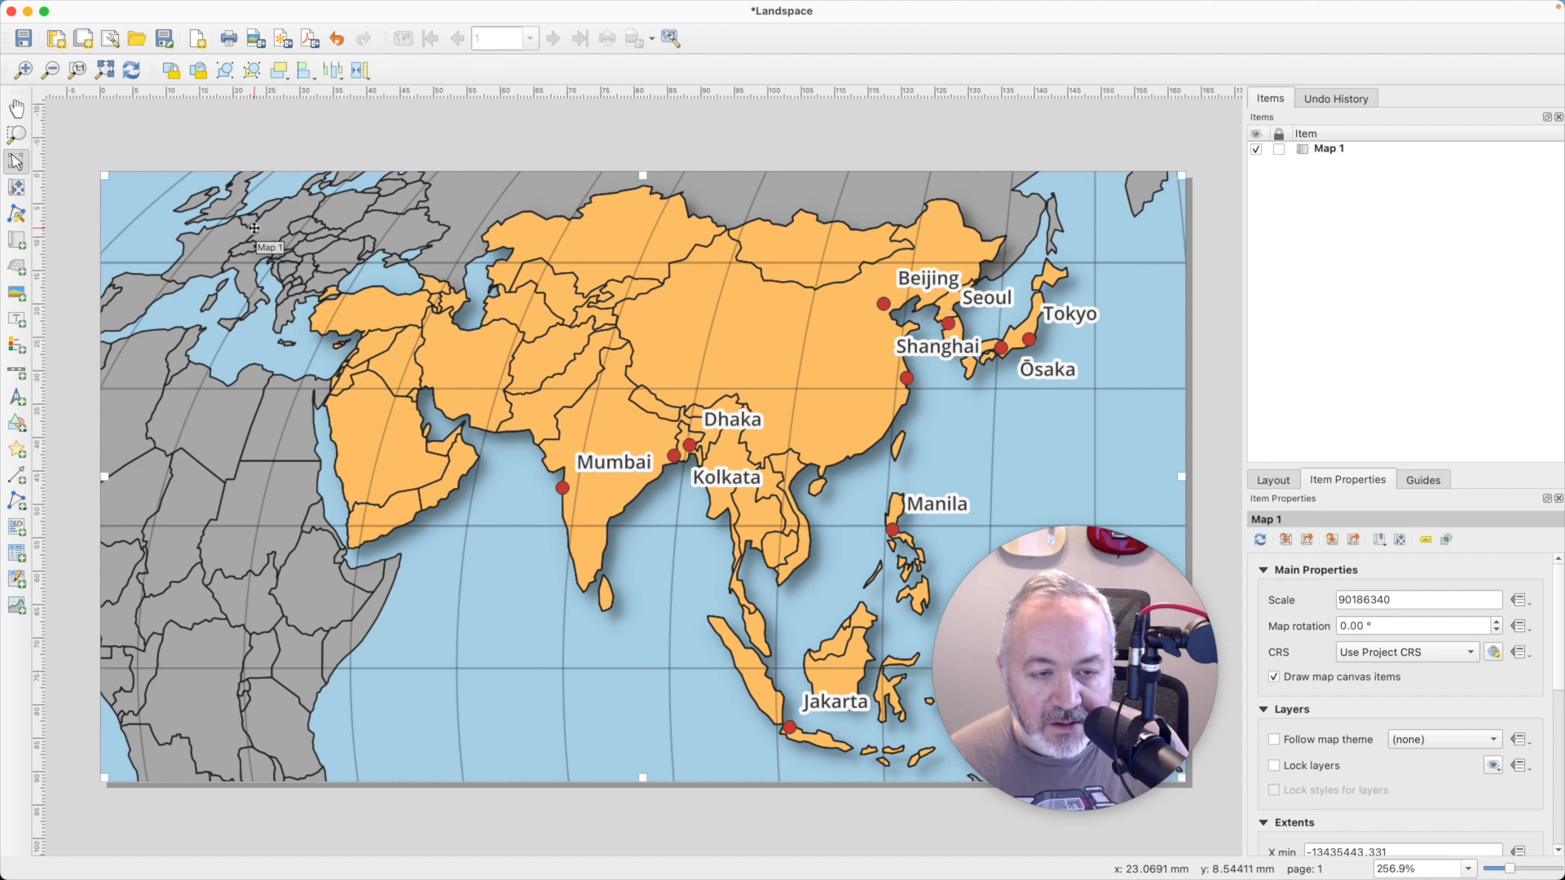
- Shift the content of Map 1 about 10 mm to the left within its frame using Move Item Content
{"action": "left_click", "coordinate": [17, 188]}
{"action": "left_click_drag", "start_coordinate": [722, 447], "coordinate": [646, 440]}
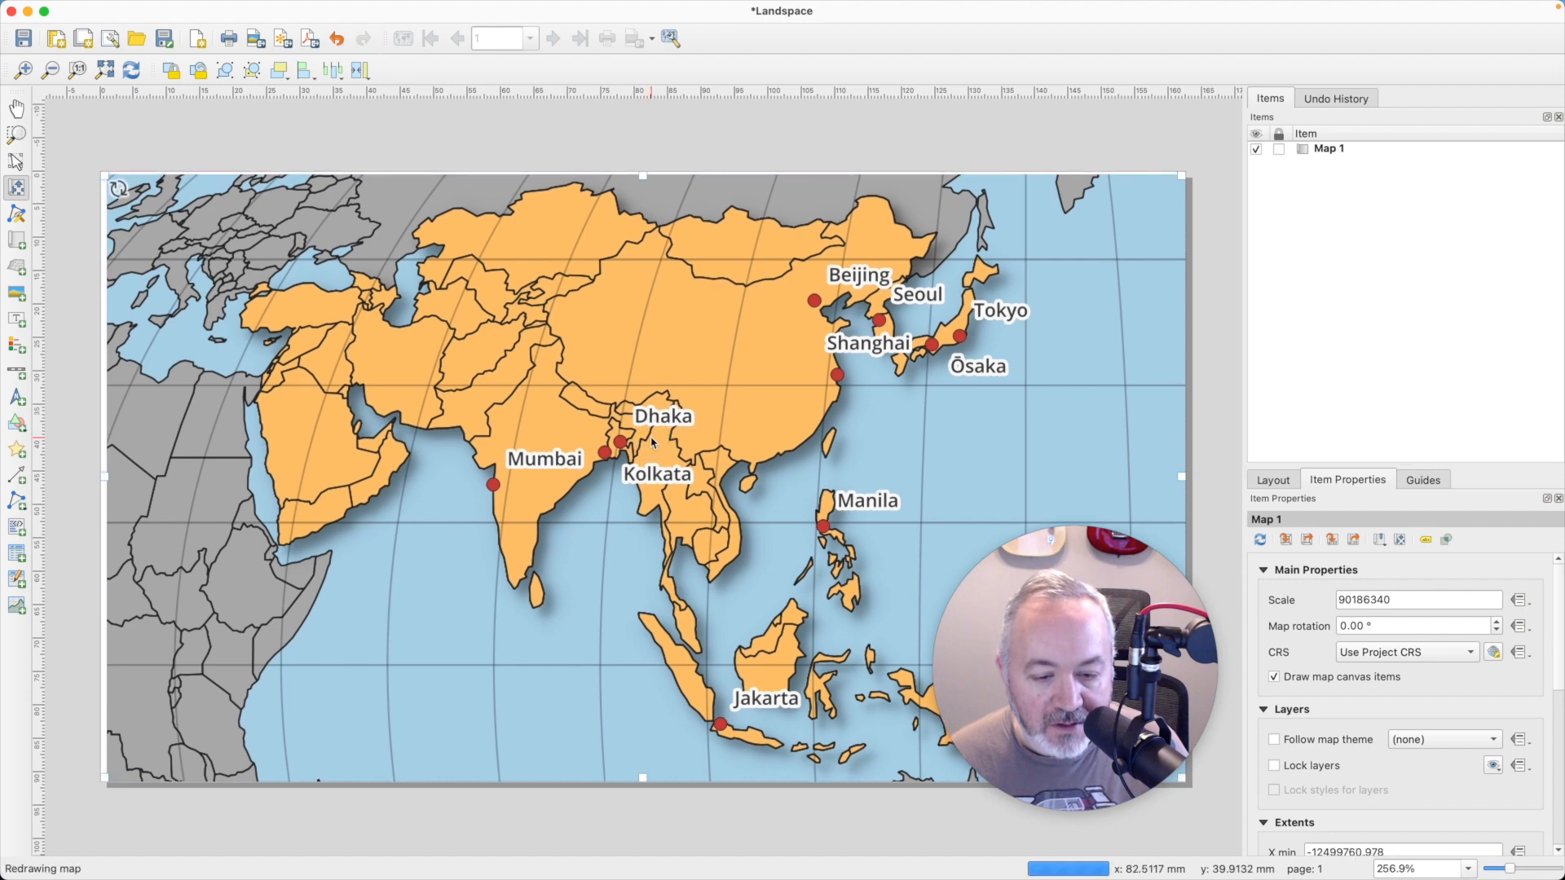
- Zoom Map 1's content out to a scale of 109726714 and position it so Asia fits within the frame
{"action": "scroll", "coordinate": [751, 495], "scroll_direction": "down", "scroll_amount": 1}
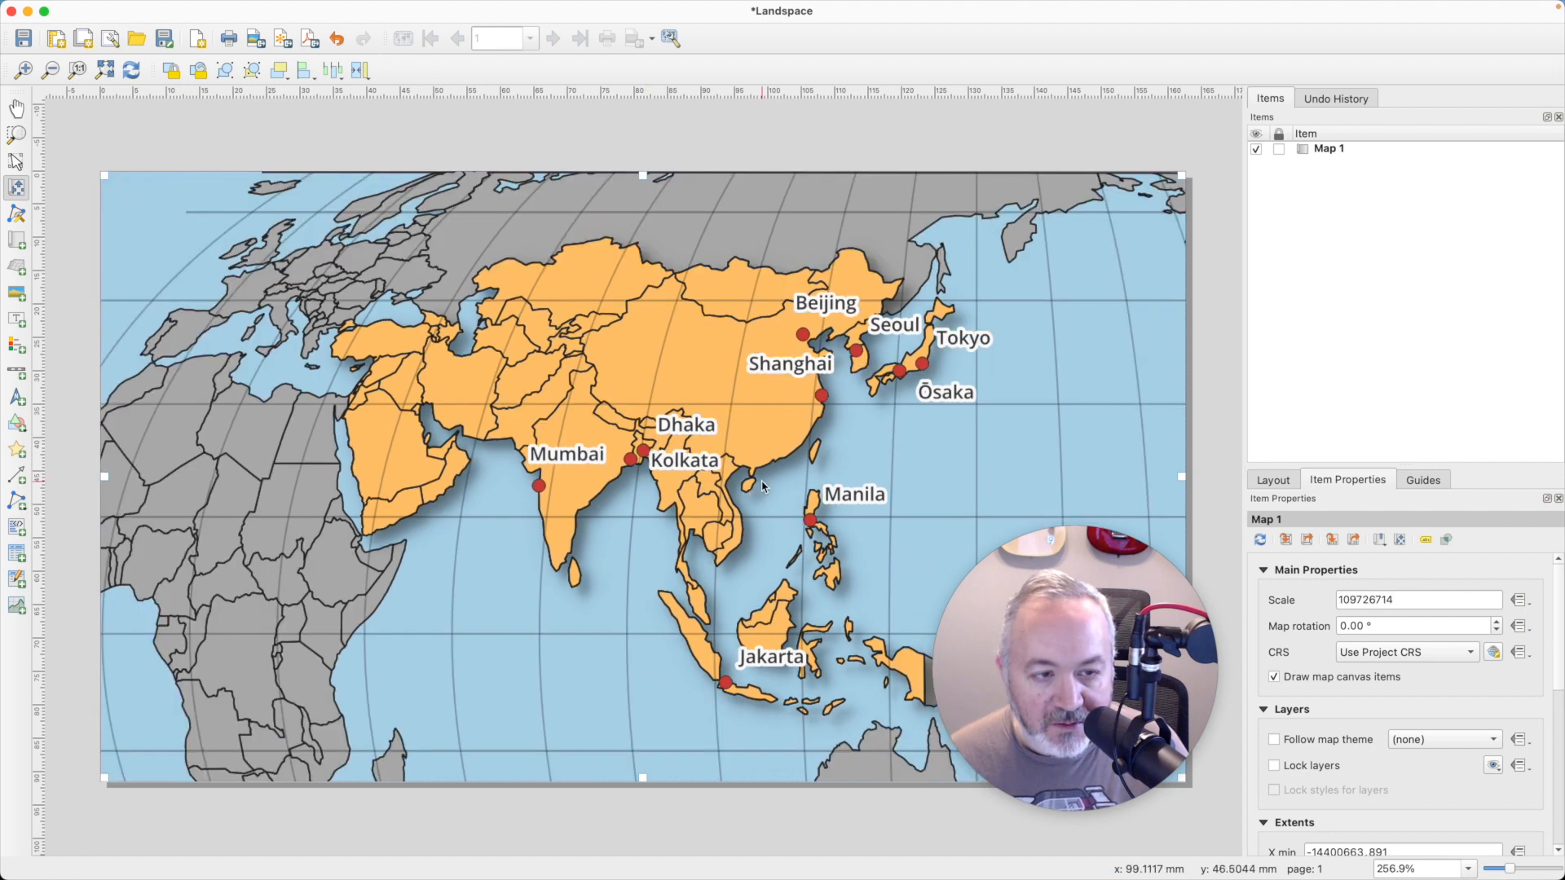
{"action": "left_click_drag", "start_coordinate": [750, 495], "coordinate": [726, 486]}
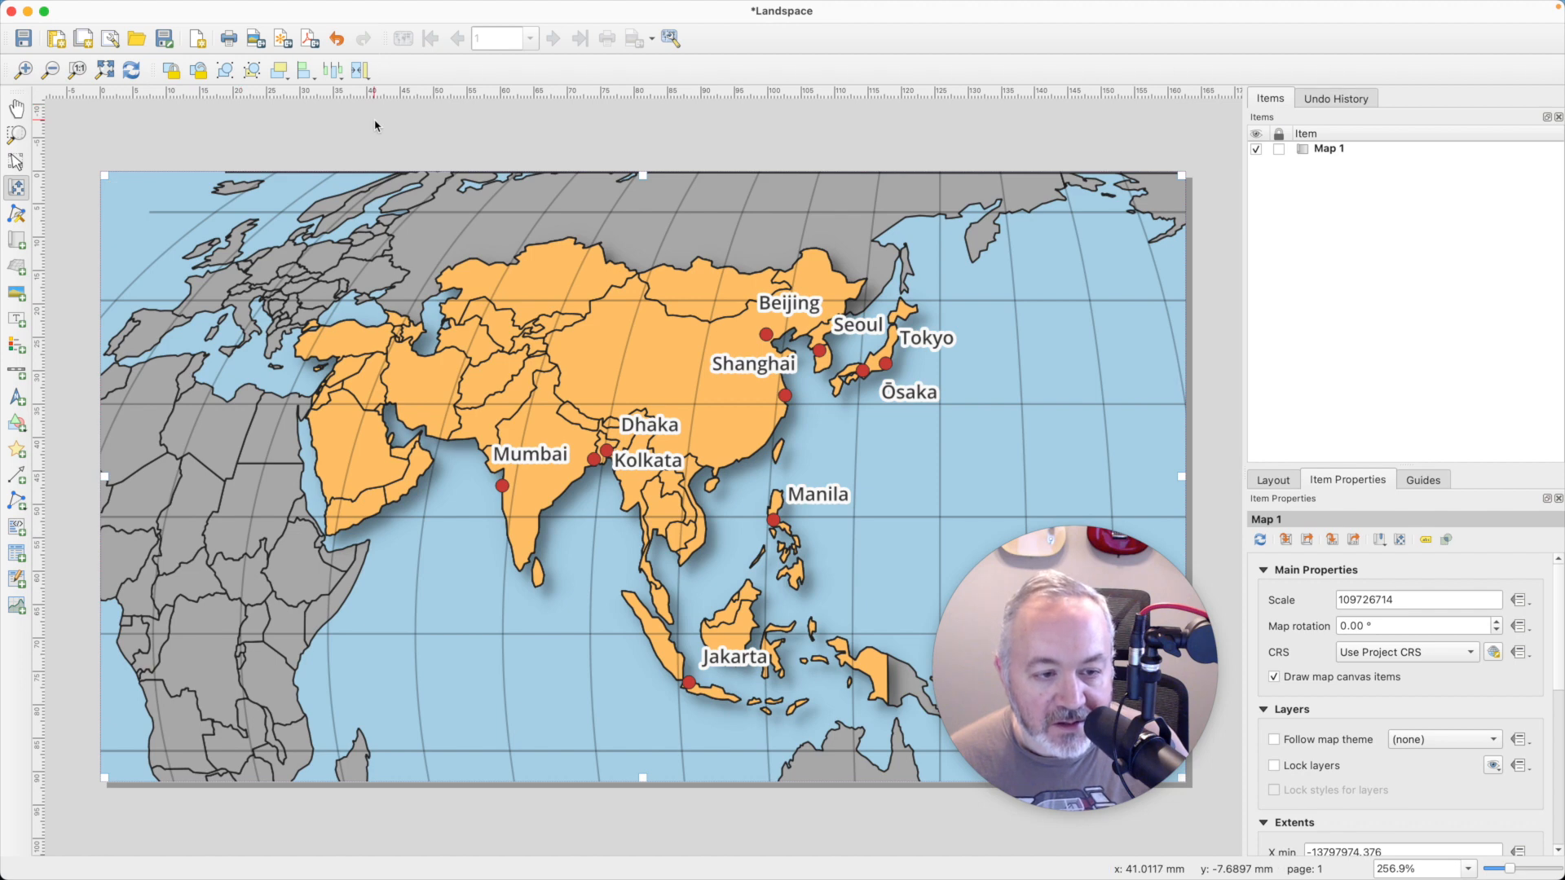
{"action": "key", "text": "super+grave"}
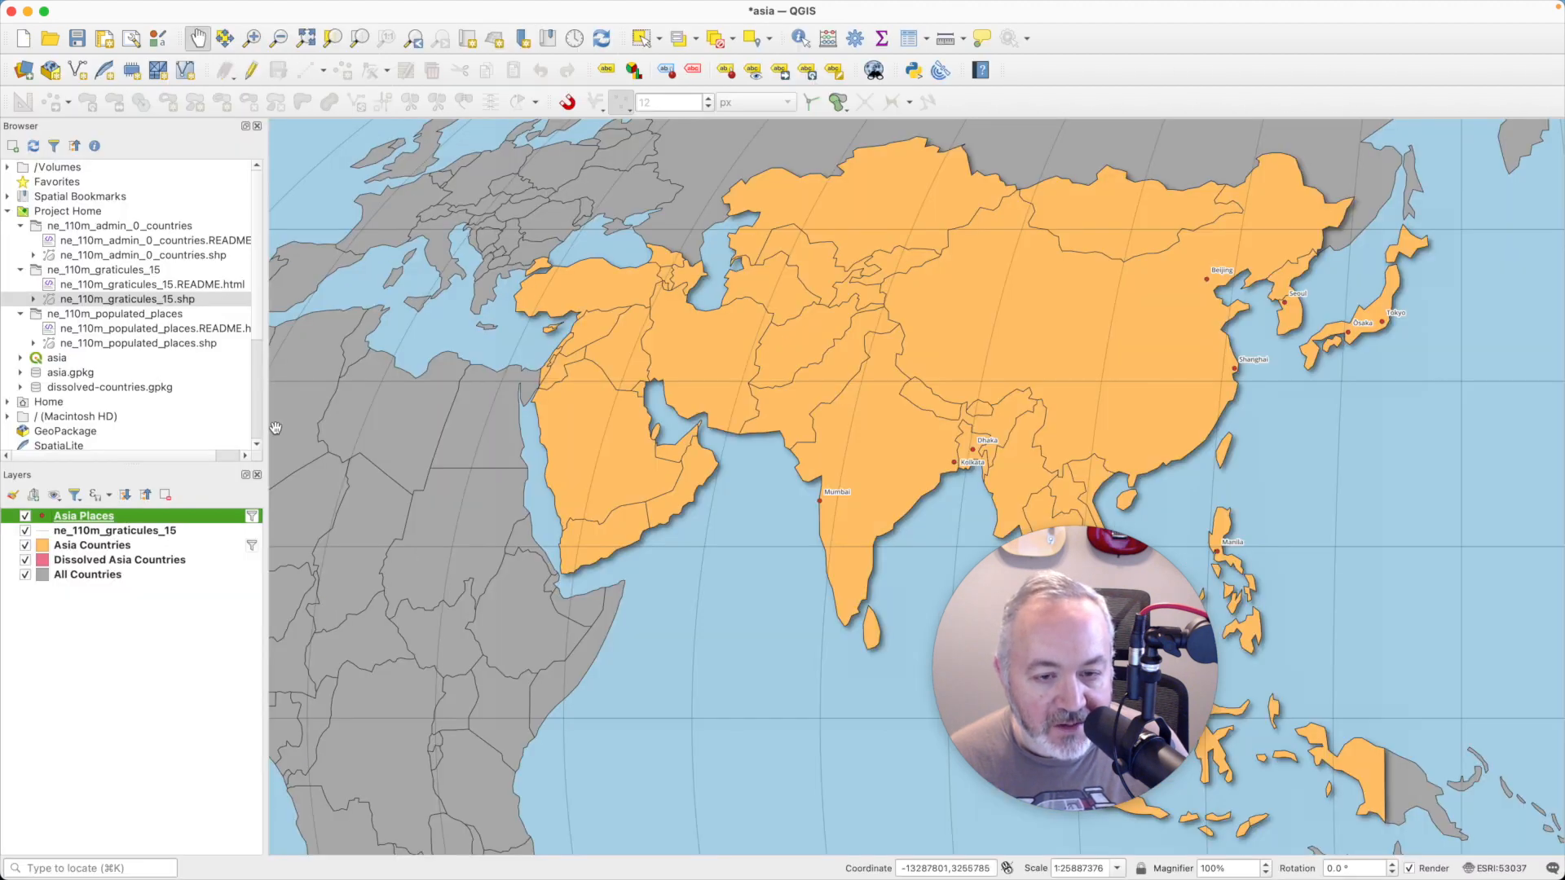
{"action": "key", "text": "super+grave"}
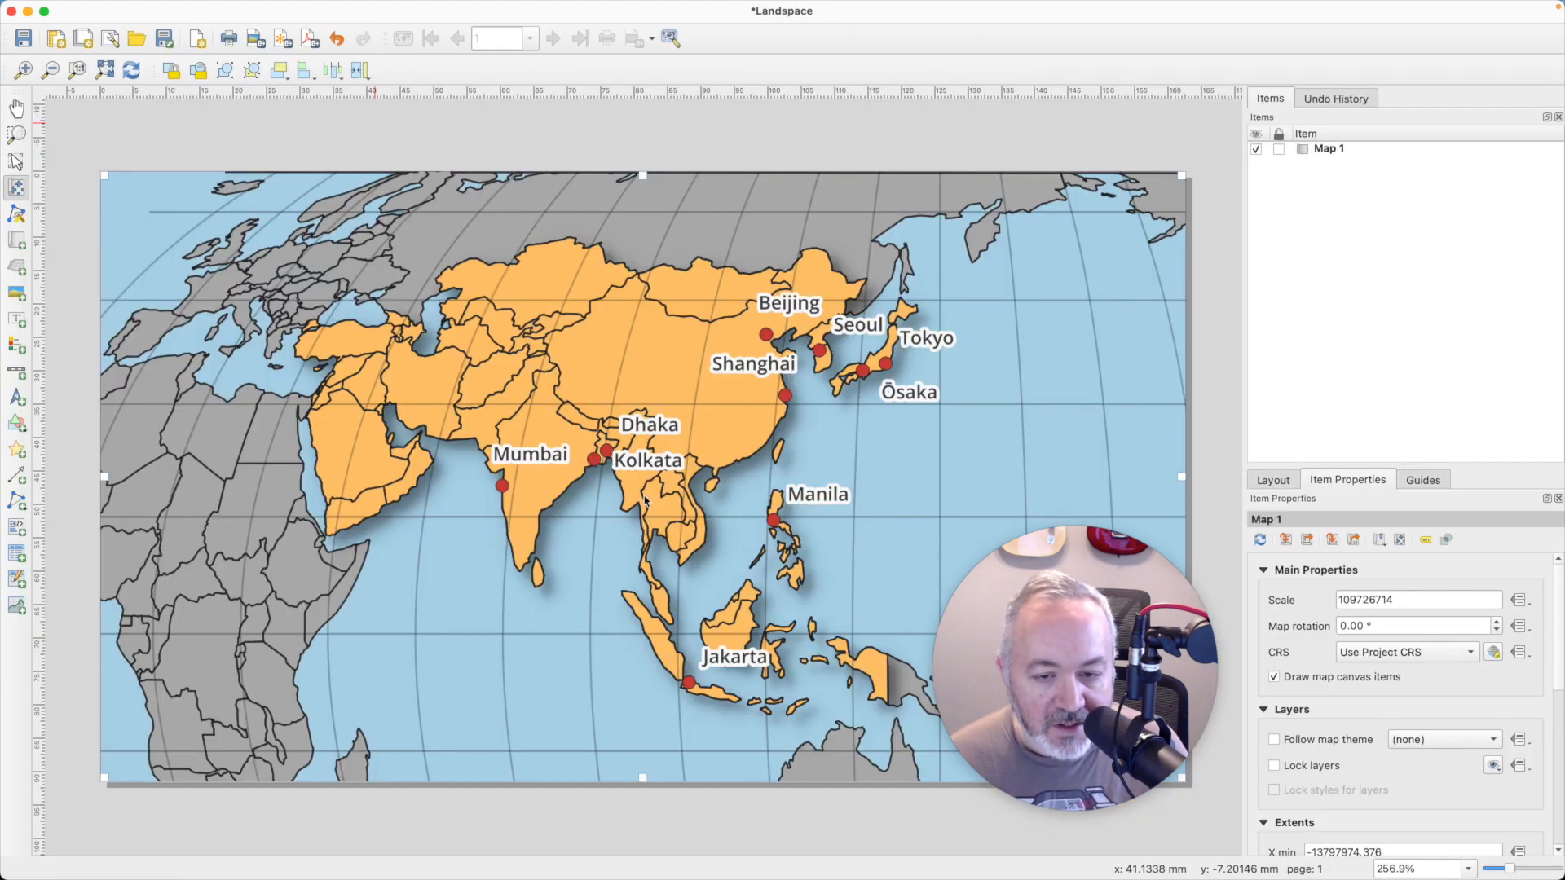
{"action": "left_click_drag", "start_coordinate": [769, 406], "coordinate": [936, 589]}
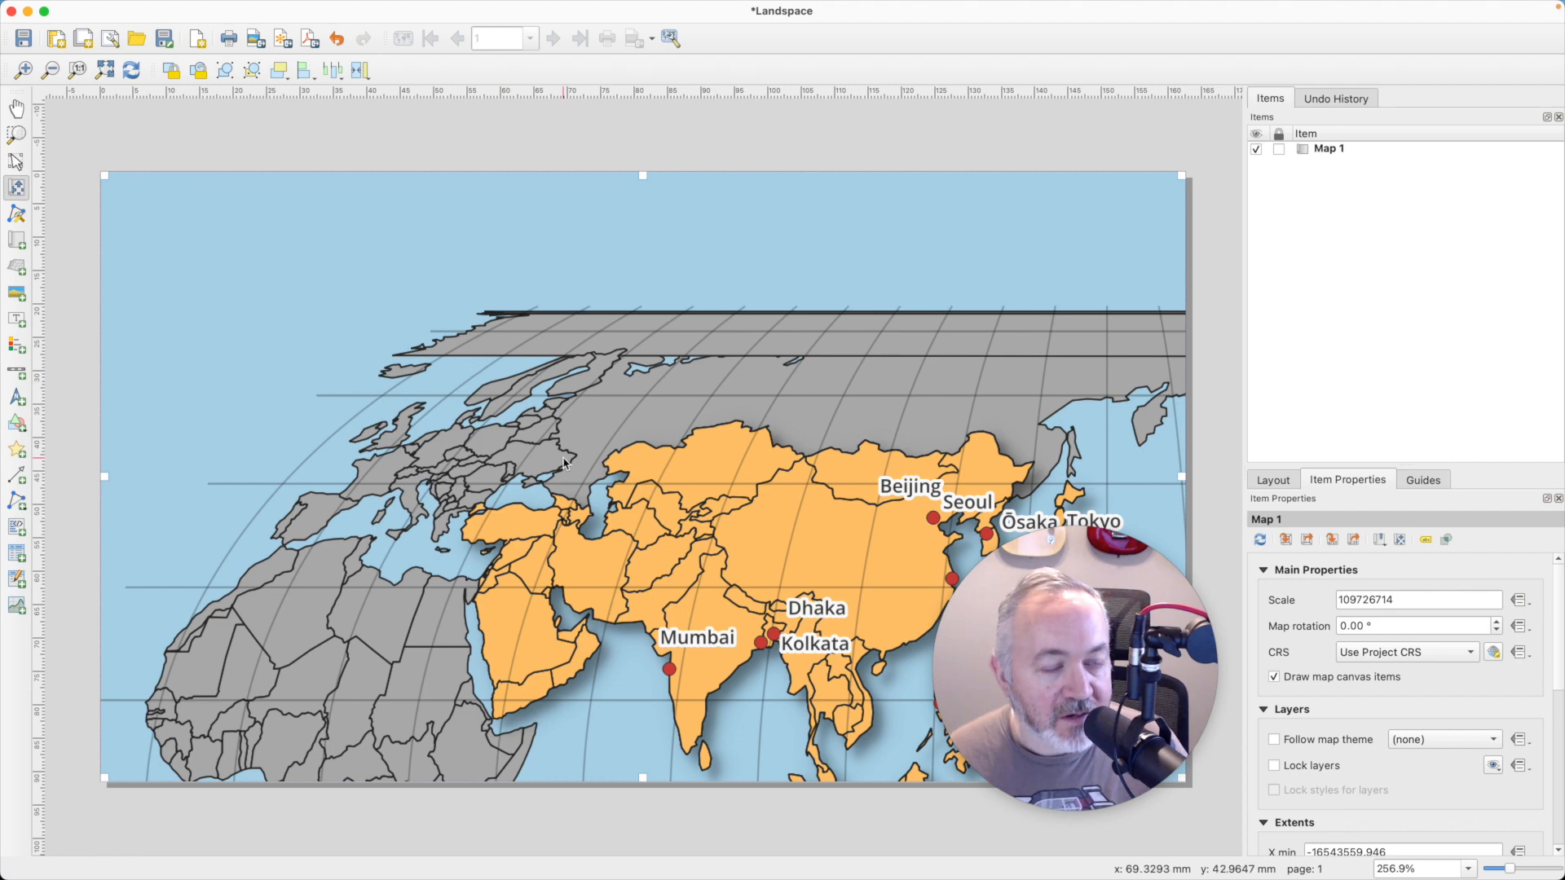
{"action": "left_click_drag", "start_coordinate": [564, 462], "coordinate": [435, 279]}
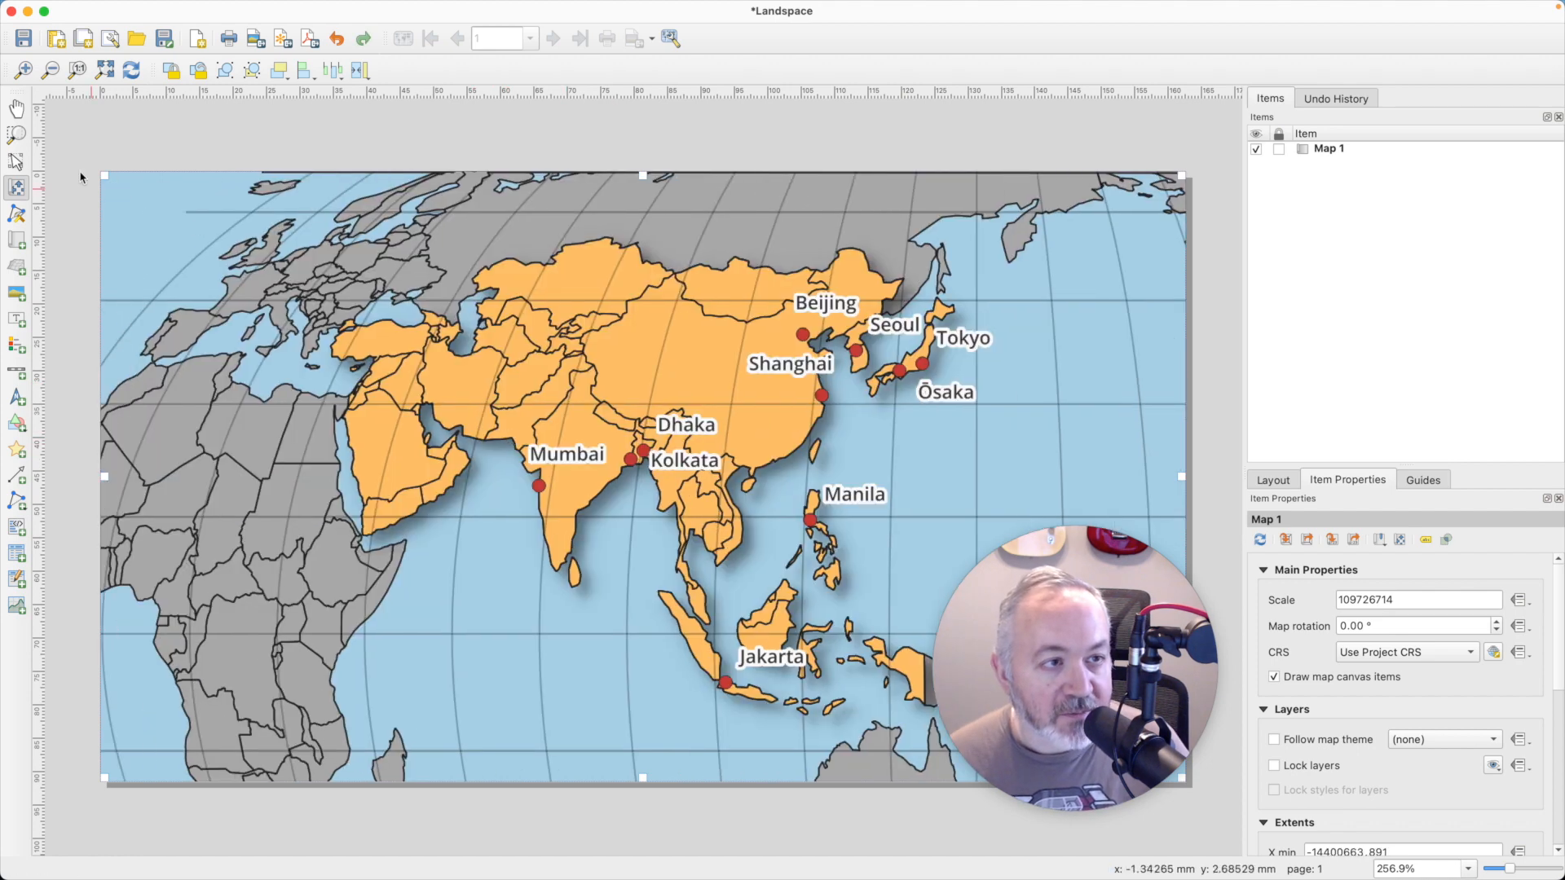
- Move Map 1 inward from the page corner and set the page size to Letter in Landscape orientation
{"action": "left_click", "coordinate": [14, 163]}
{"action": "left_click_drag", "start_coordinate": [108, 175], "coordinate": [307, 333]}
{"action": "left_click", "coordinate": [461, 287]}
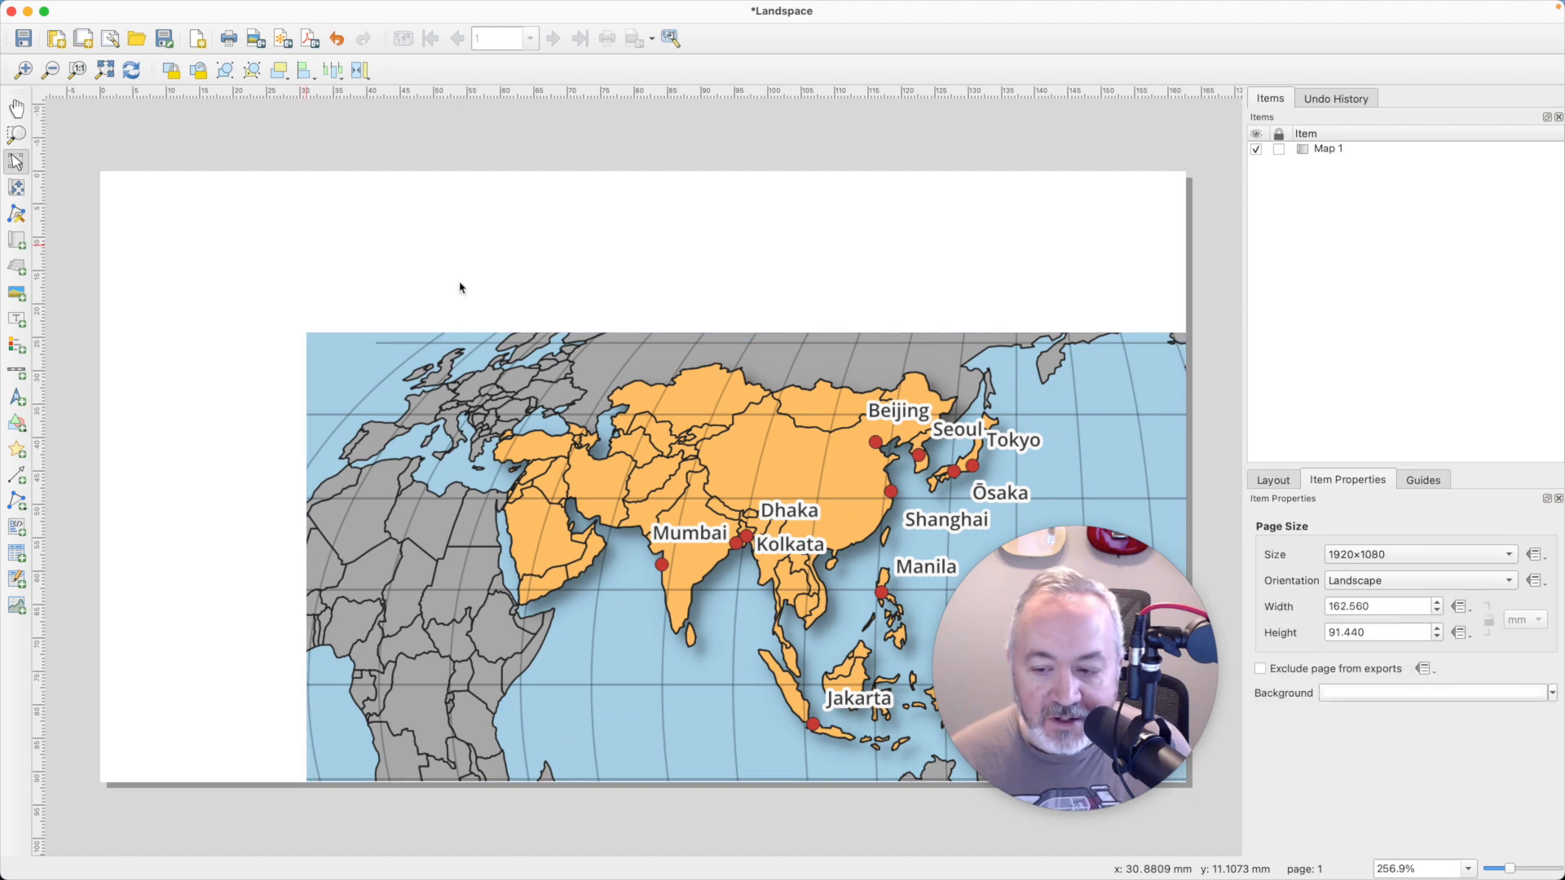
{"action": "left_click", "coordinate": [1433, 563]}
{"action": "left_click", "coordinate": [1383, 306]}
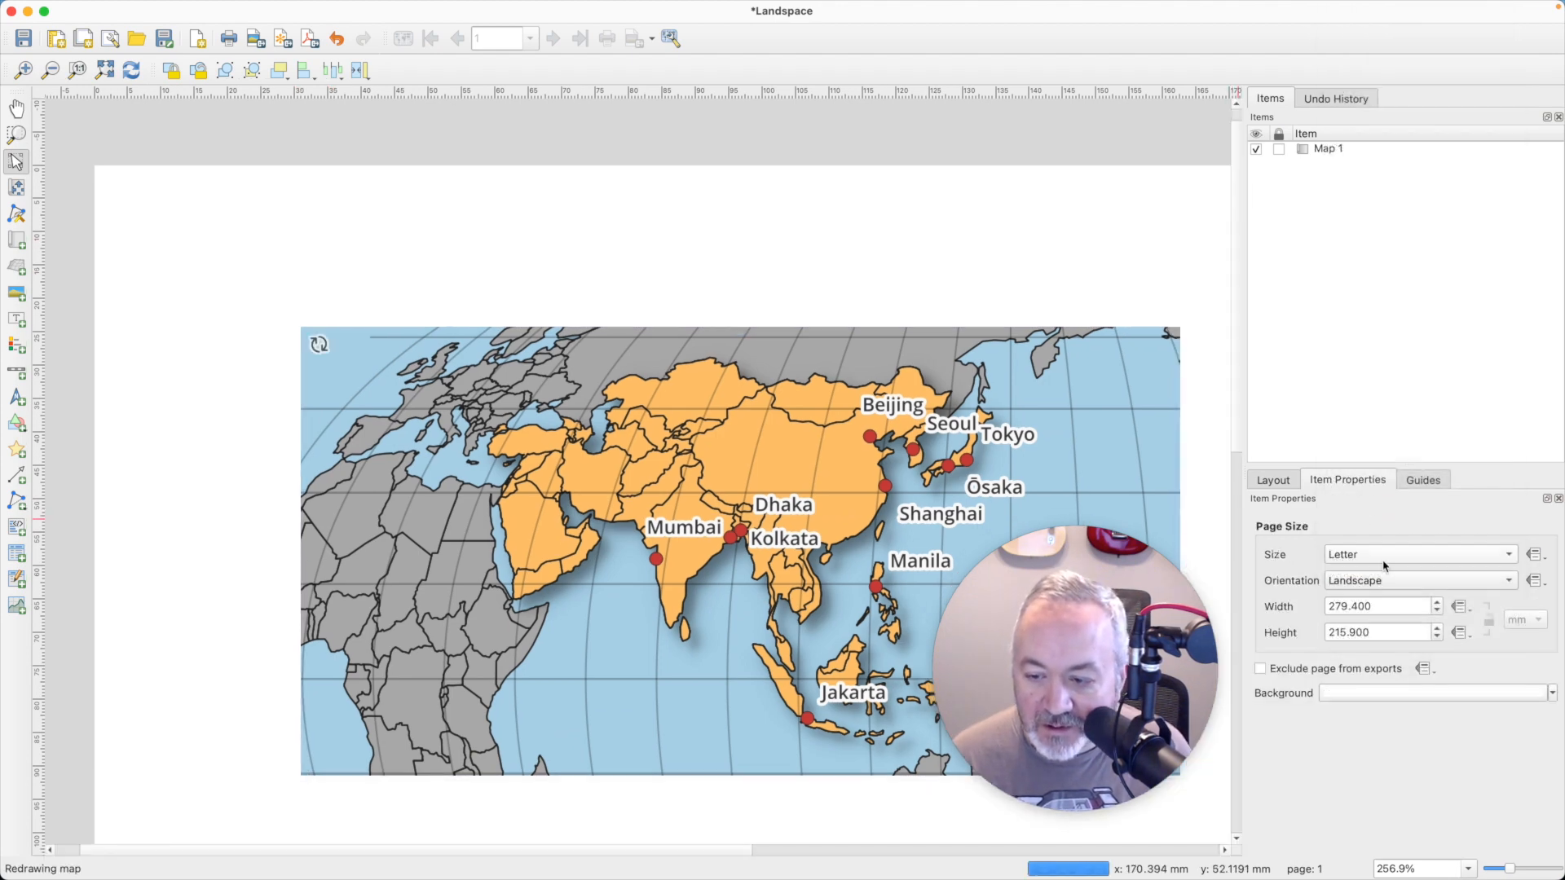
{"action": "left_click", "coordinate": [1385, 581]}
{"action": "left_click", "coordinate": [1385, 581]}
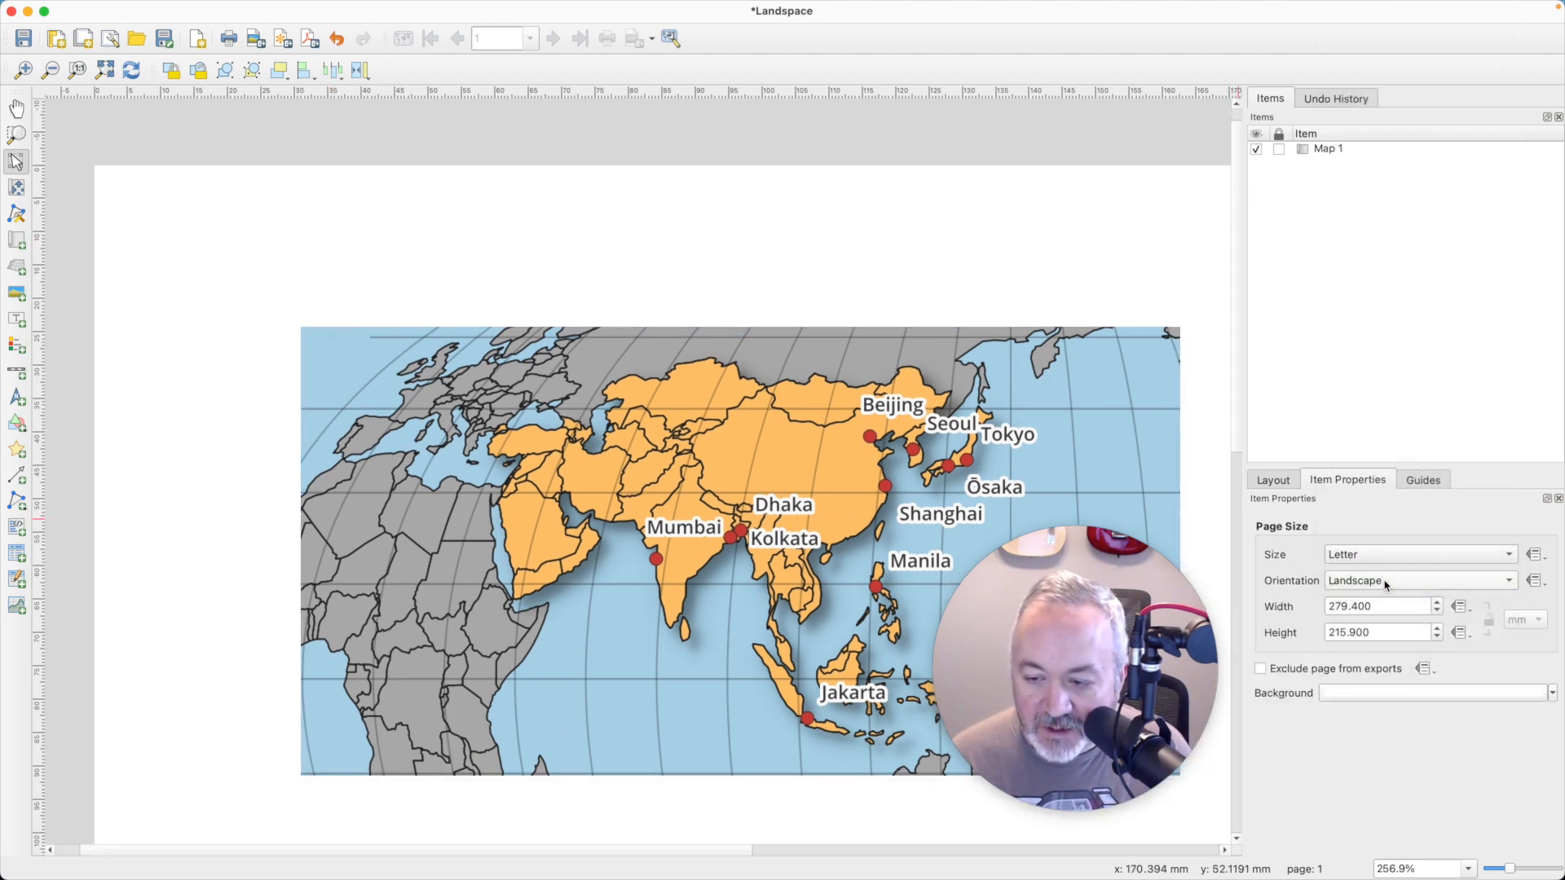
- Move Map 1 to the page's upper-left corner and enlarge it to cover the whole Letter page
{"action": "scroll", "coordinate": [708, 288], "scroll_direction": "down", "scroll_amount": 1}
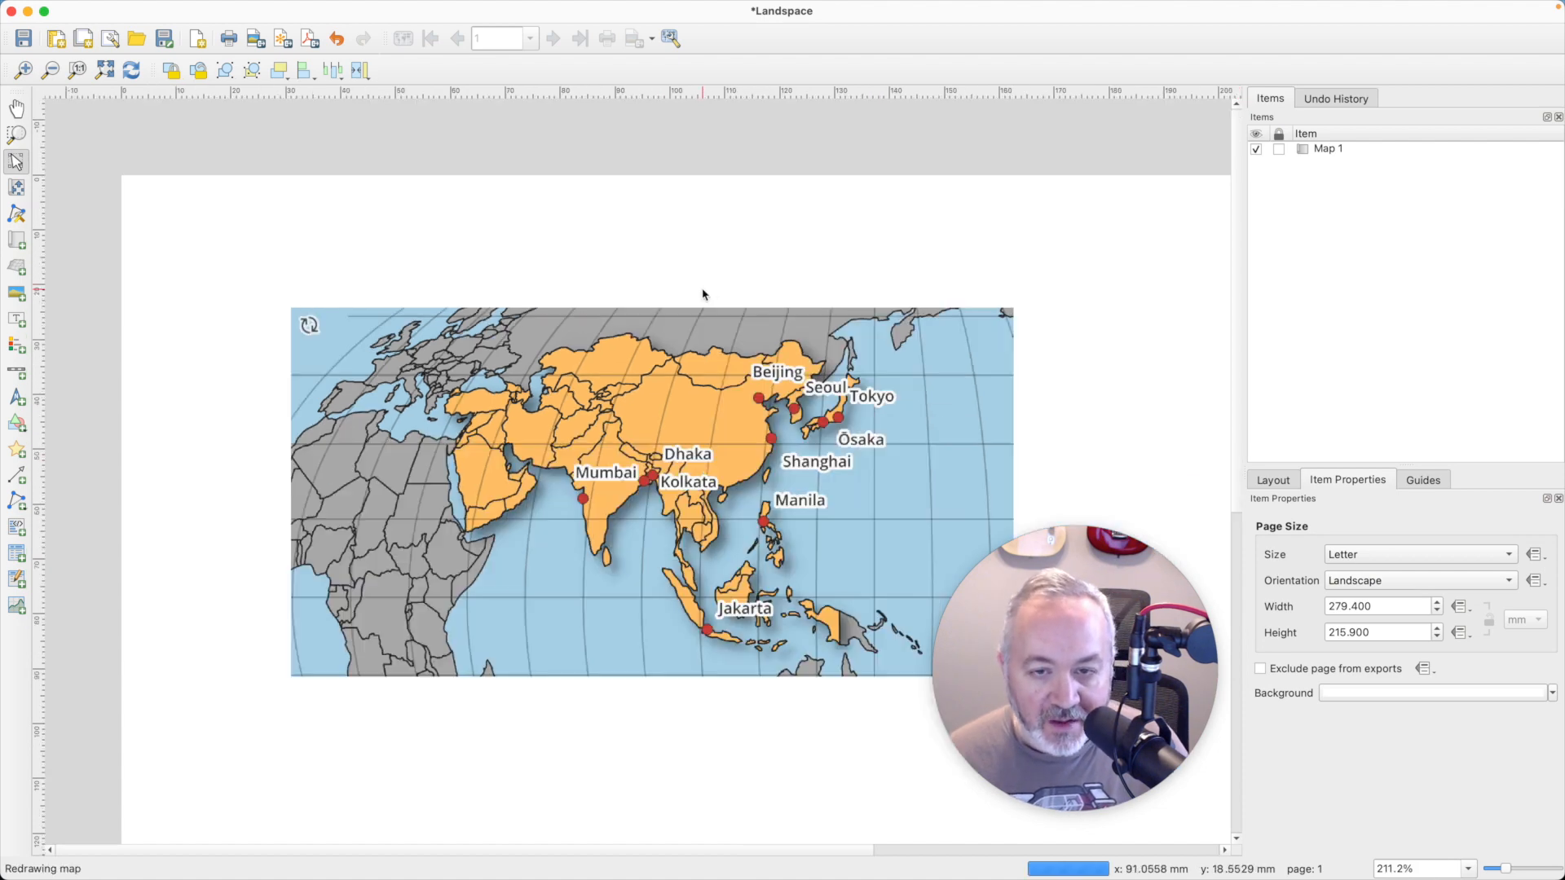
{"action": "scroll", "coordinate": [704, 293], "scroll_direction": "down", "scroll_amount": 1}
{"action": "left_click", "coordinate": [603, 441]}
{"action": "scroll", "coordinate": [817, 388], "scroll_direction": "down", "scroll_amount": 2}
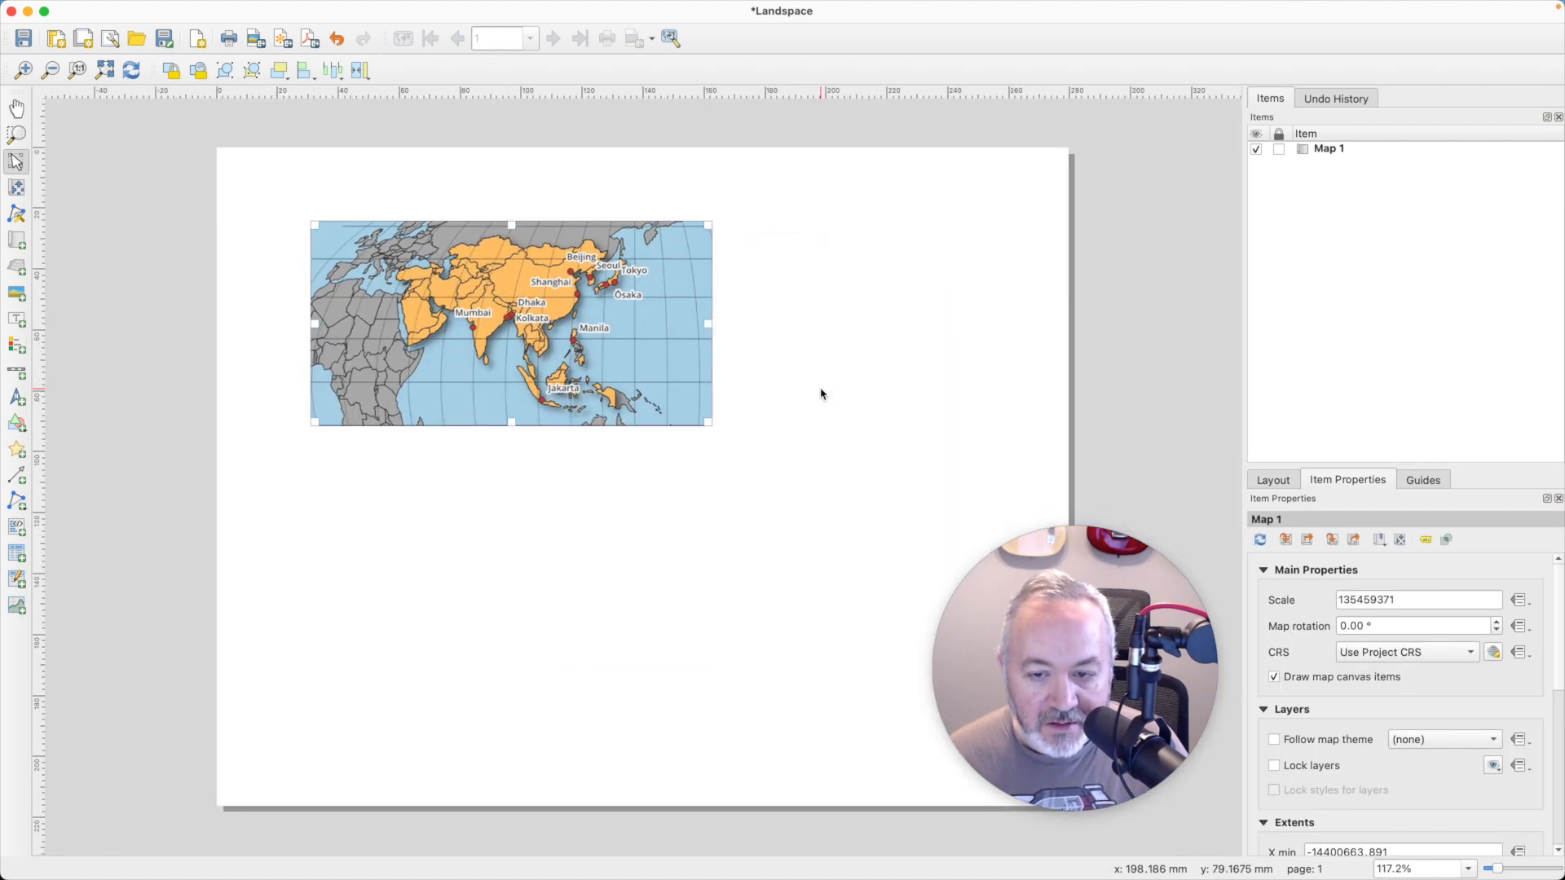
{"action": "left_click_drag", "start_coordinate": [635, 391], "coordinate": [525, 300]}
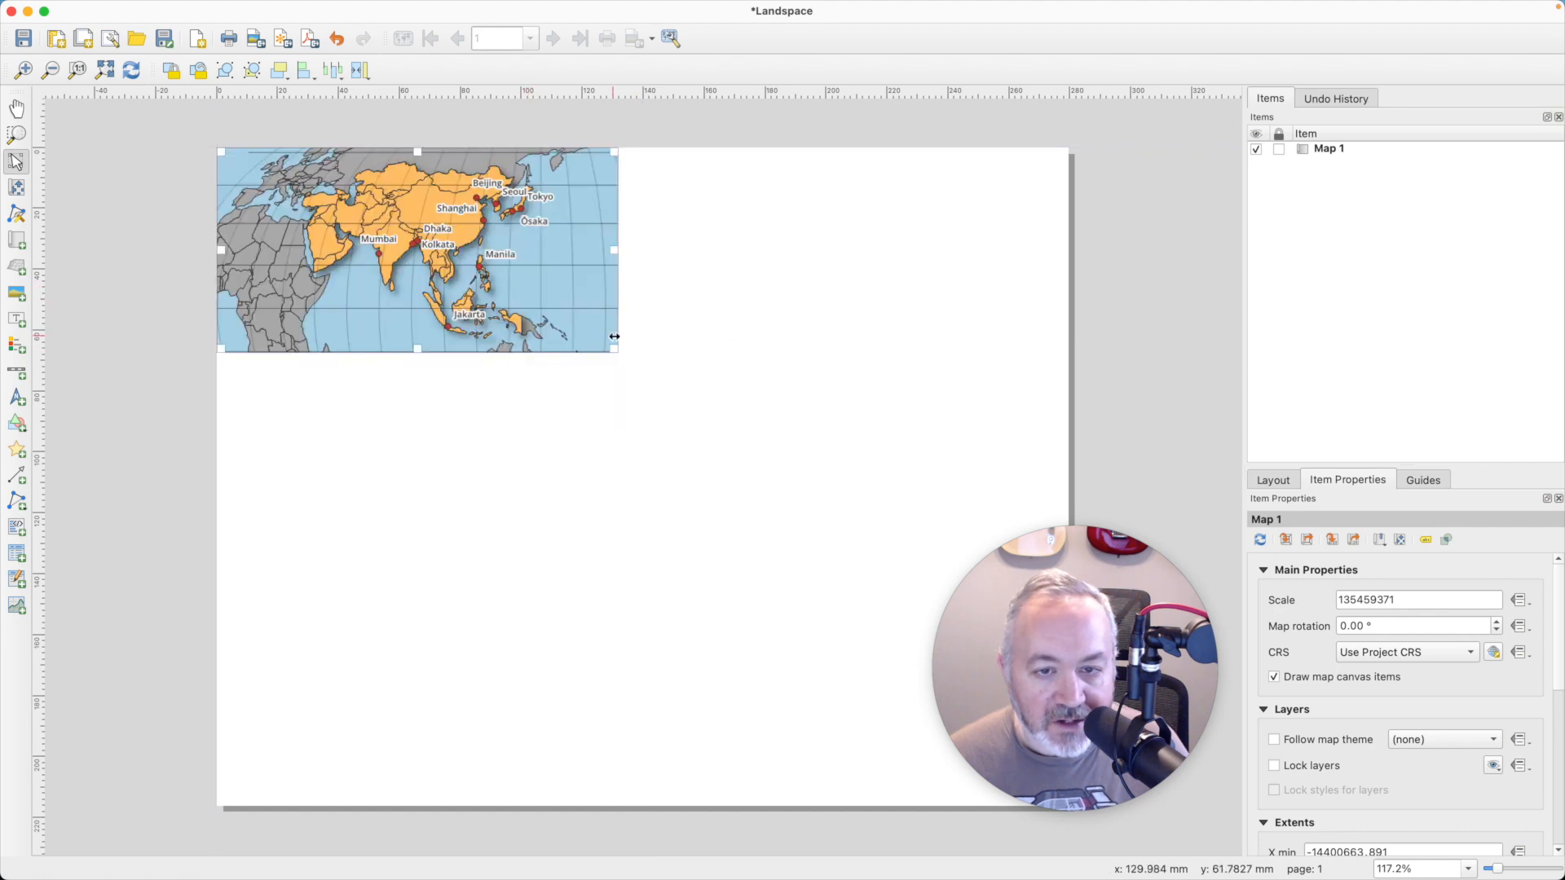
{"action": "left_click_drag", "start_coordinate": [617, 351], "coordinate": [1061, 802]}
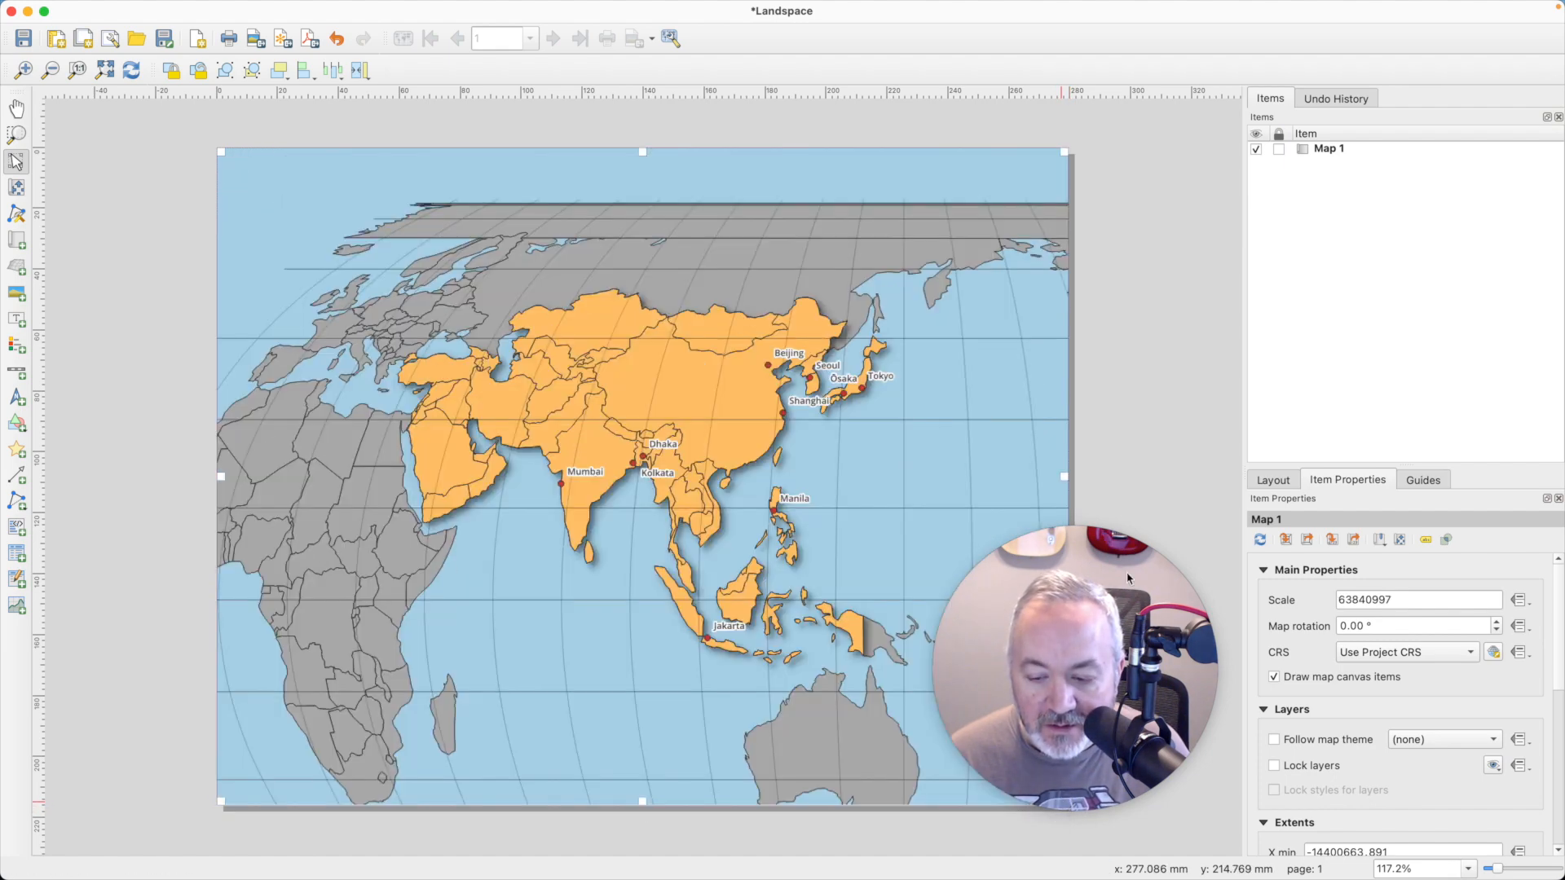
{"action": "left_click", "coordinate": [1159, 415]}
{"action": "left_click", "coordinate": [696, 418]}
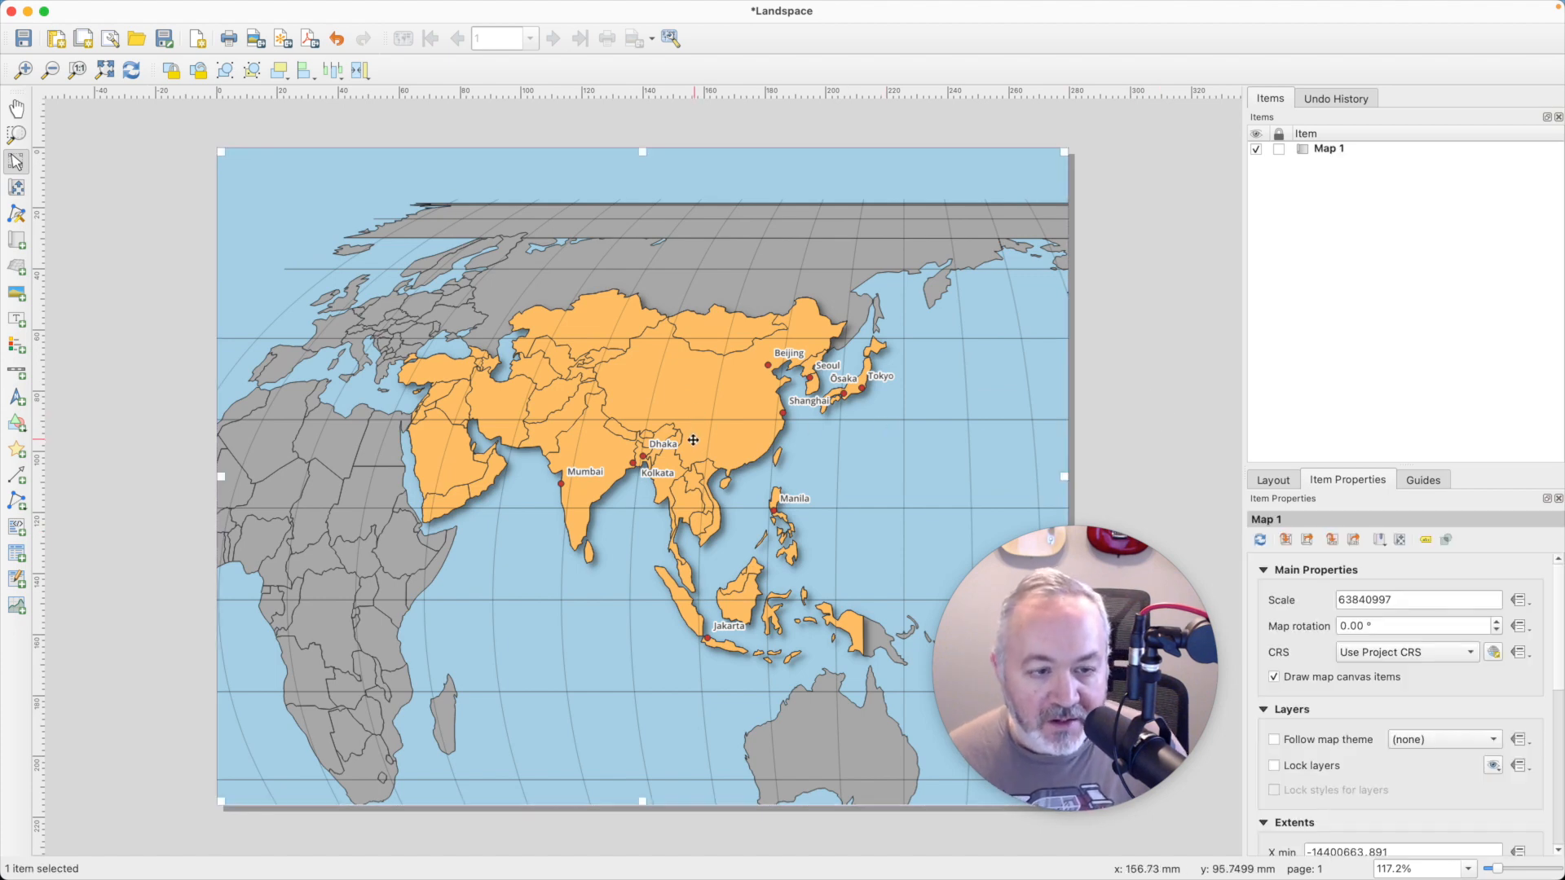
- Zoom Map 1's content in to a scale of 43127714 and shift it slightly up and right using Move Item Content
{"action": "scroll", "coordinate": [692, 441], "scroll_direction": "down", "scroll_amount": 3}
{"action": "scroll", "coordinate": [692, 440], "scroll_direction": "up", "scroll_amount": 2}
{"action": "scroll", "coordinate": [692, 441], "scroll_direction": "down", "scroll_amount": 1}
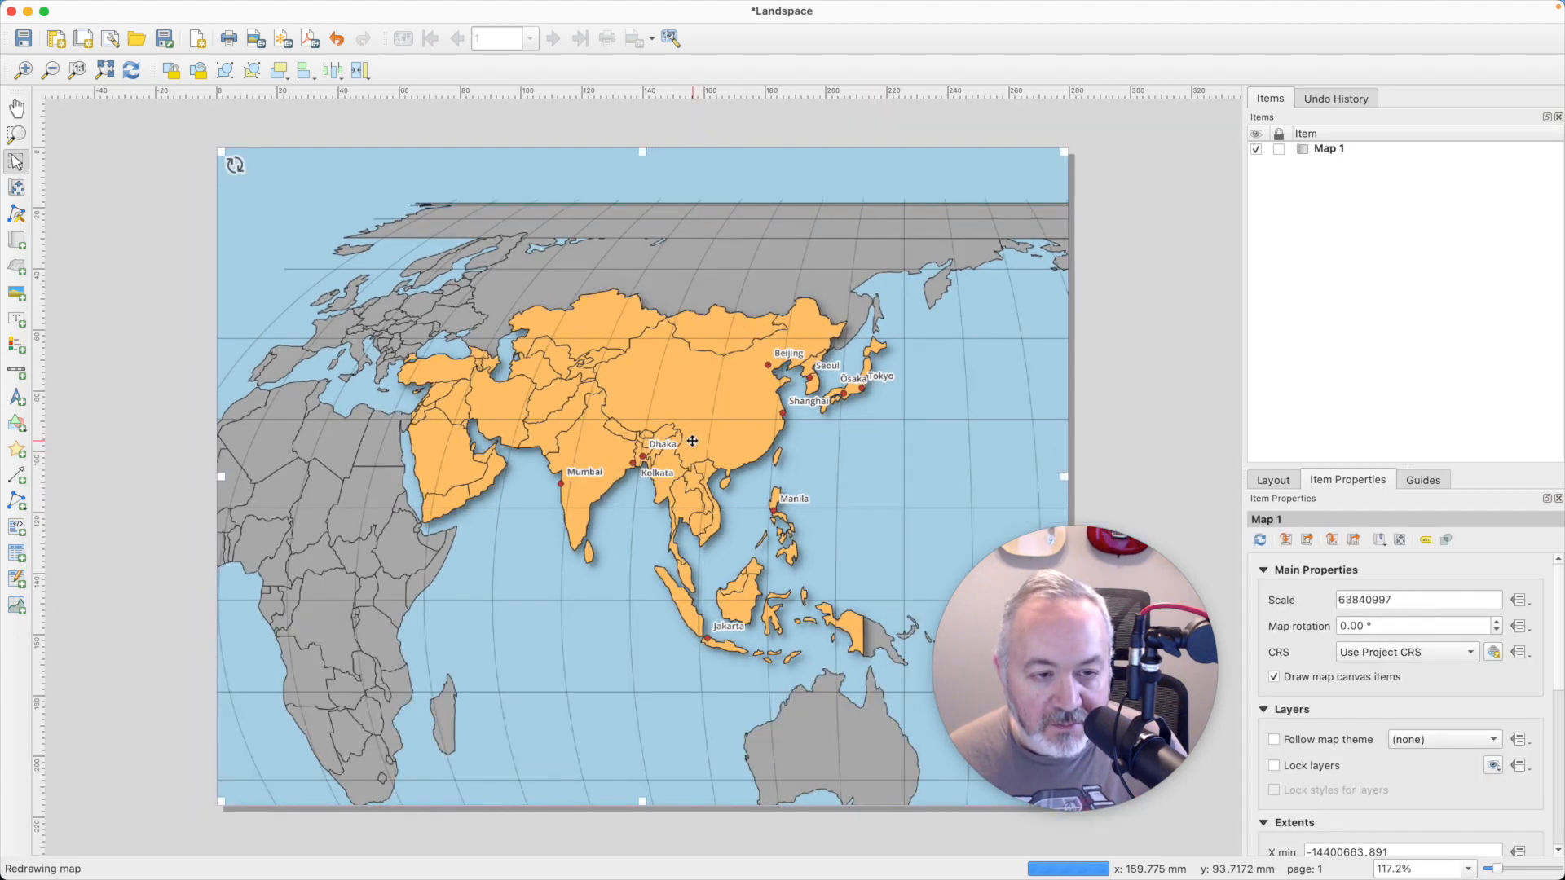
{"action": "left_click", "coordinate": [27, 191]}
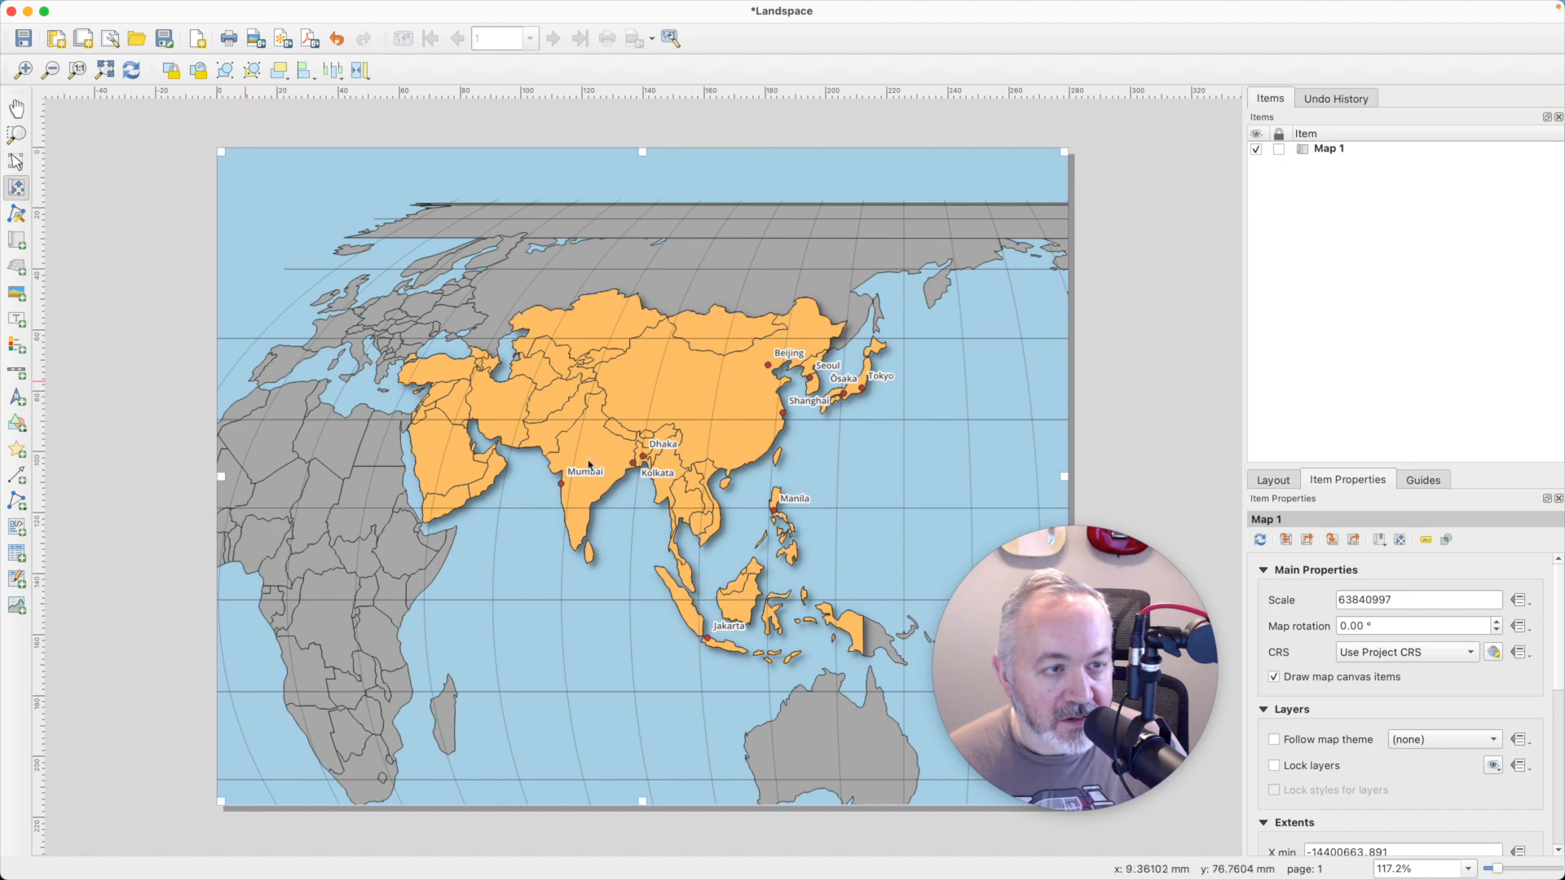
{"action": "scroll", "coordinate": [590, 459], "scroll_direction": "up", "scroll_amount": 2}
{"action": "scroll", "coordinate": [591, 459], "scroll_direction": "up", "scroll_amount": 1}
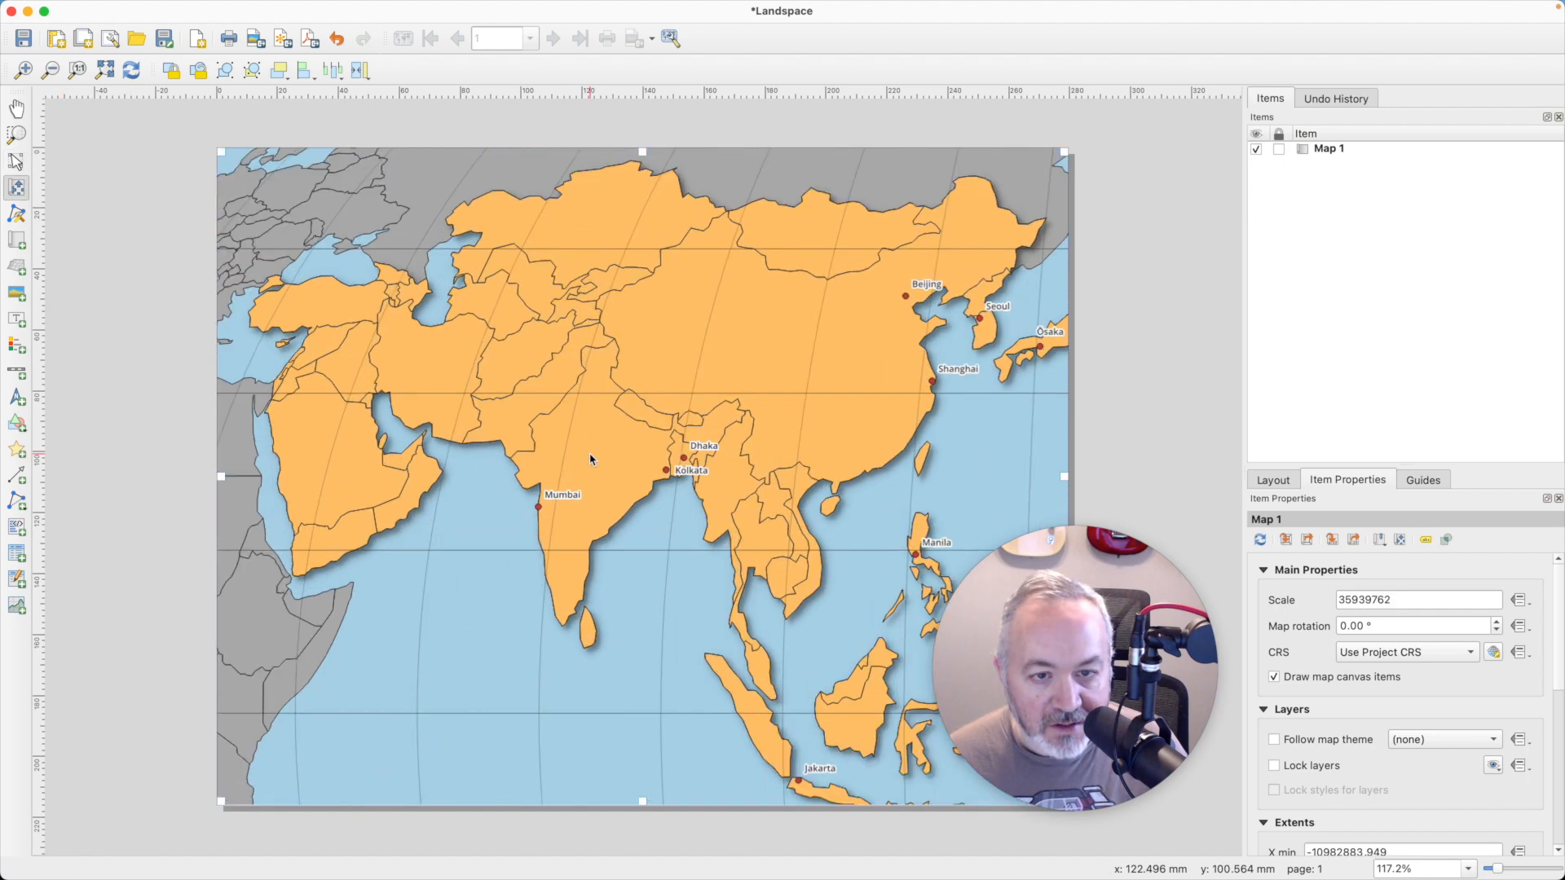
{"action": "scroll", "coordinate": [681, 479], "scroll_direction": "down", "scroll_amount": 1}
{"action": "mouse_move", "coordinate": [795, 538]}
{"action": "left_mouse_down"}
{"action": "mouse_move", "coordinate": [762, 526]}
{"action": "mouse_move", "coordinate": [812, 517]}
{"action": "left_mouse_up"}
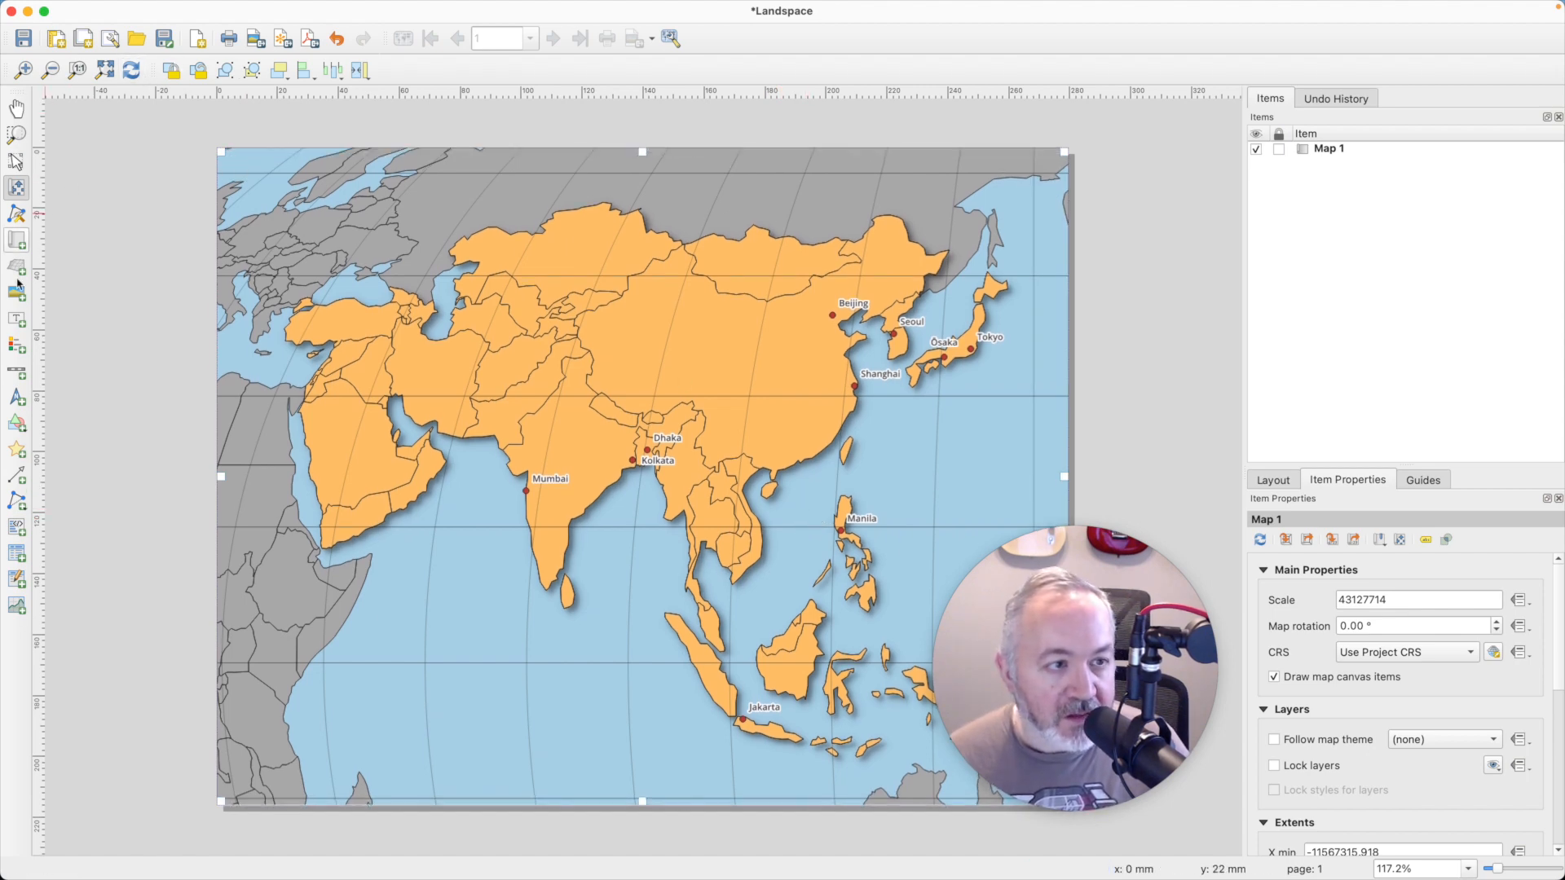
- Add a label near the top of the map with the text "10 Most Populated Places in Asia"
{"action": "left_click", "coordinate": [16, 319]}
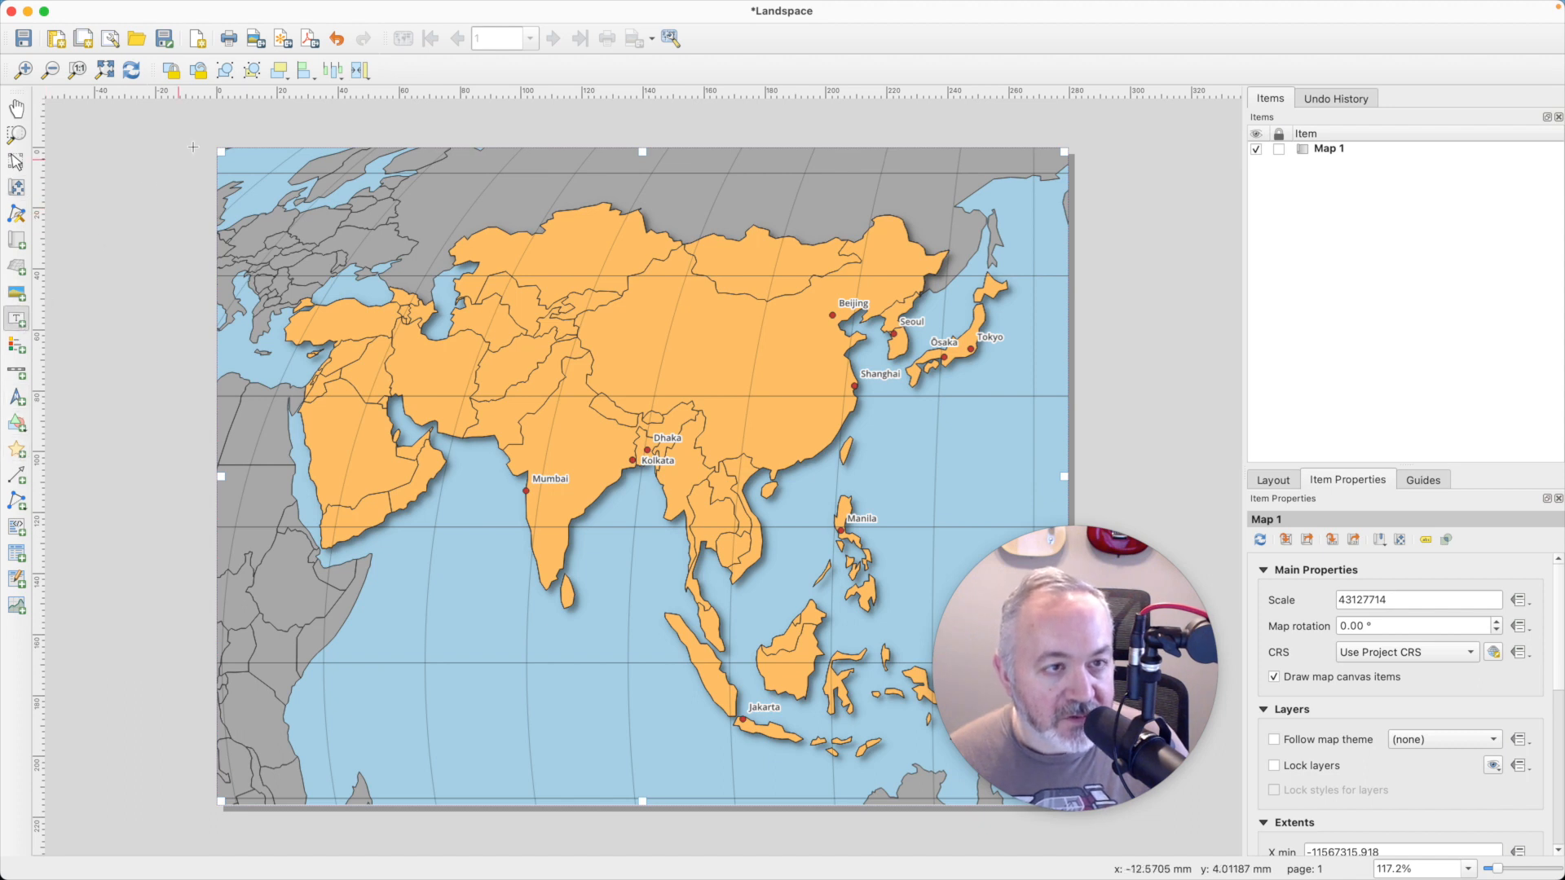
{"action": "left_click_drag", "start_coordinate": [505, 154], "coordinate": [800, 196]}
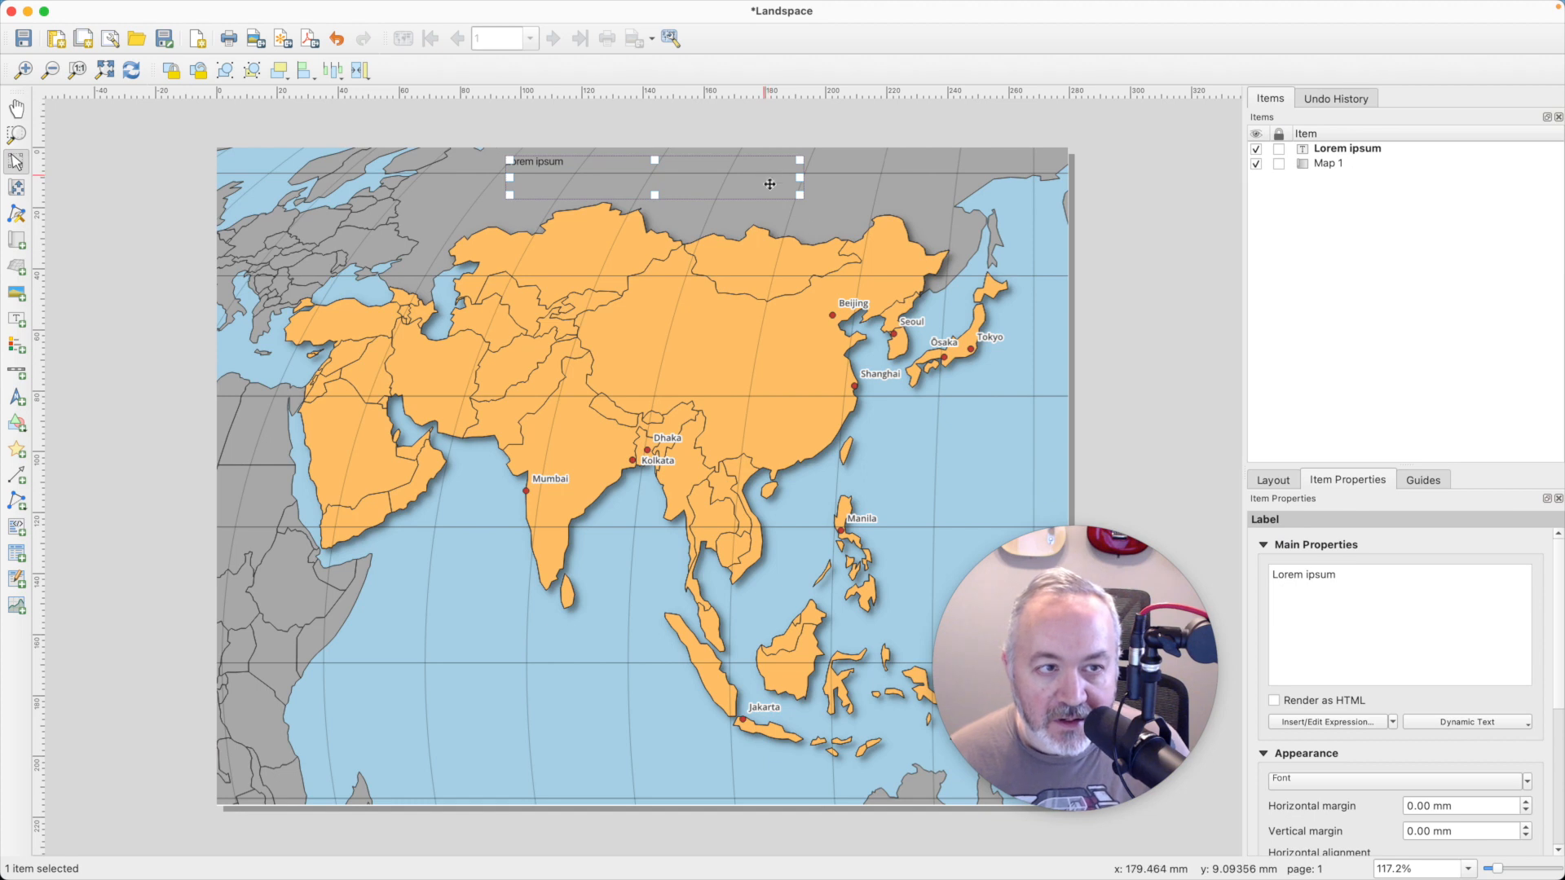
{"action": "left_click_drag", "start_coordinate": [1383, 582], "coordinate": [1175, 564]}
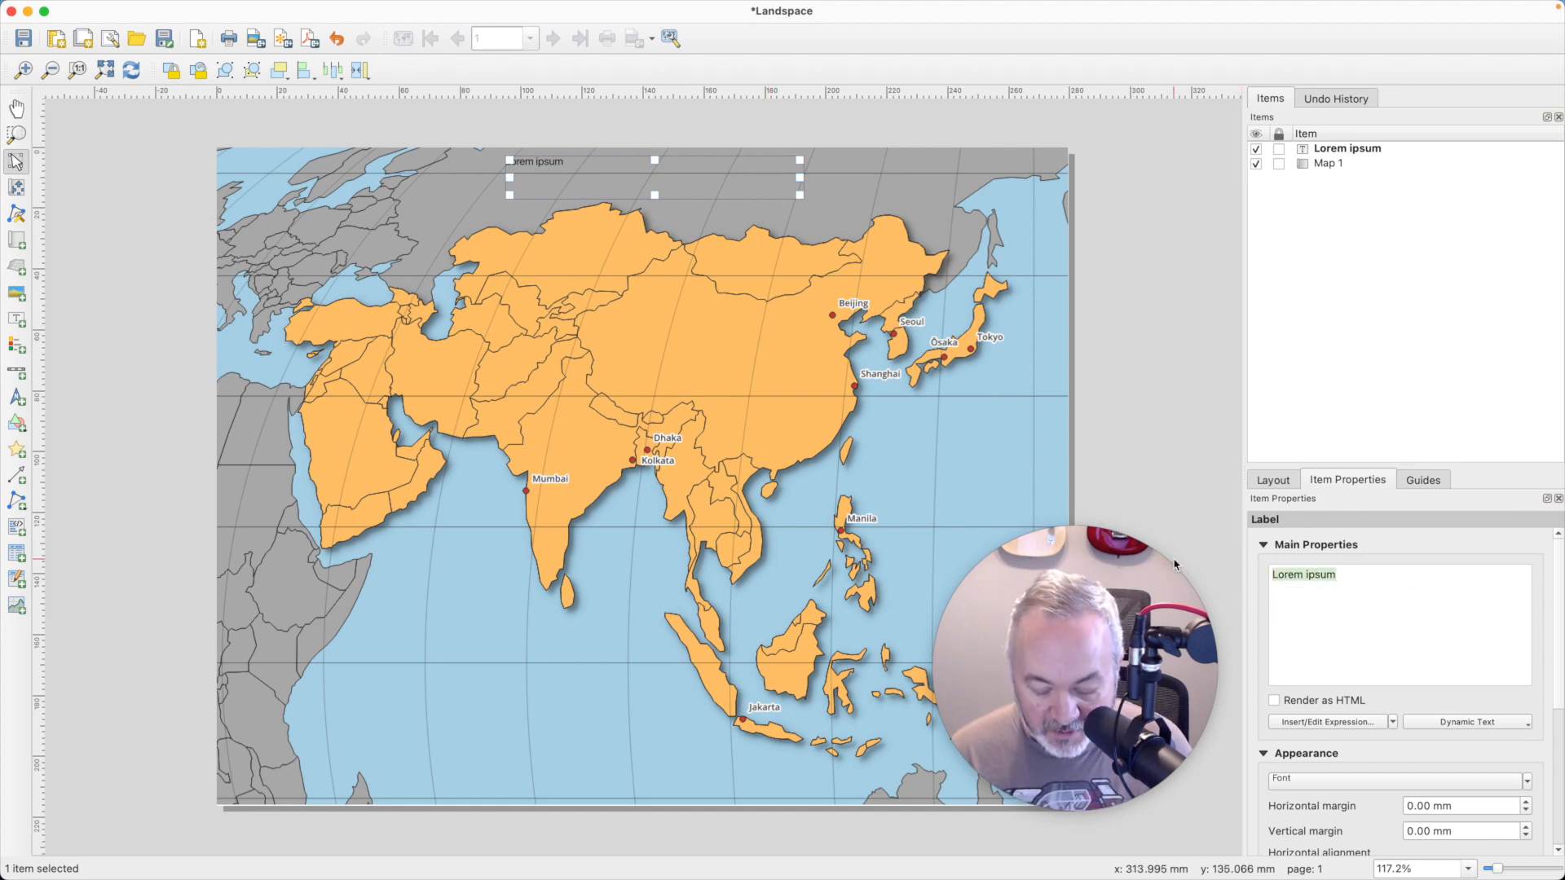
{"action": "type", "text": "Most Populated Places in Asia"}
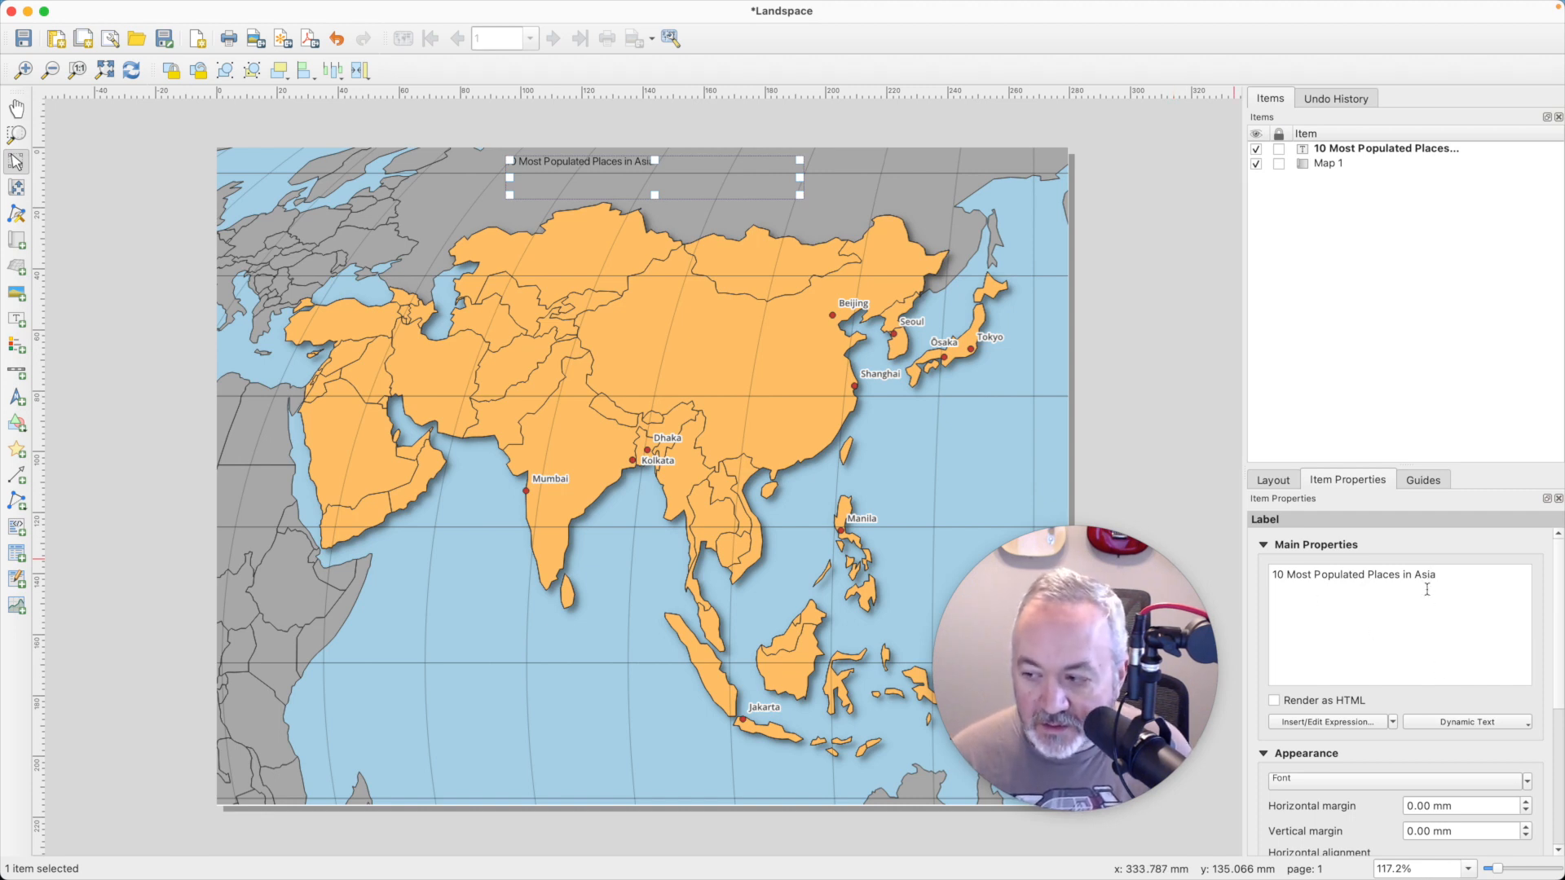
- Set the title label's font to Futura at 24 points and widen the label so the title fits on one line
{"action": "scroll", "coordinate": [1451, 619], "scroll_direction": "down", "scroll_amount": 5}
{"action": "scroll", "coordinate": [1453, 625], "scroll_direction": "up", "scroll_amount": 5}
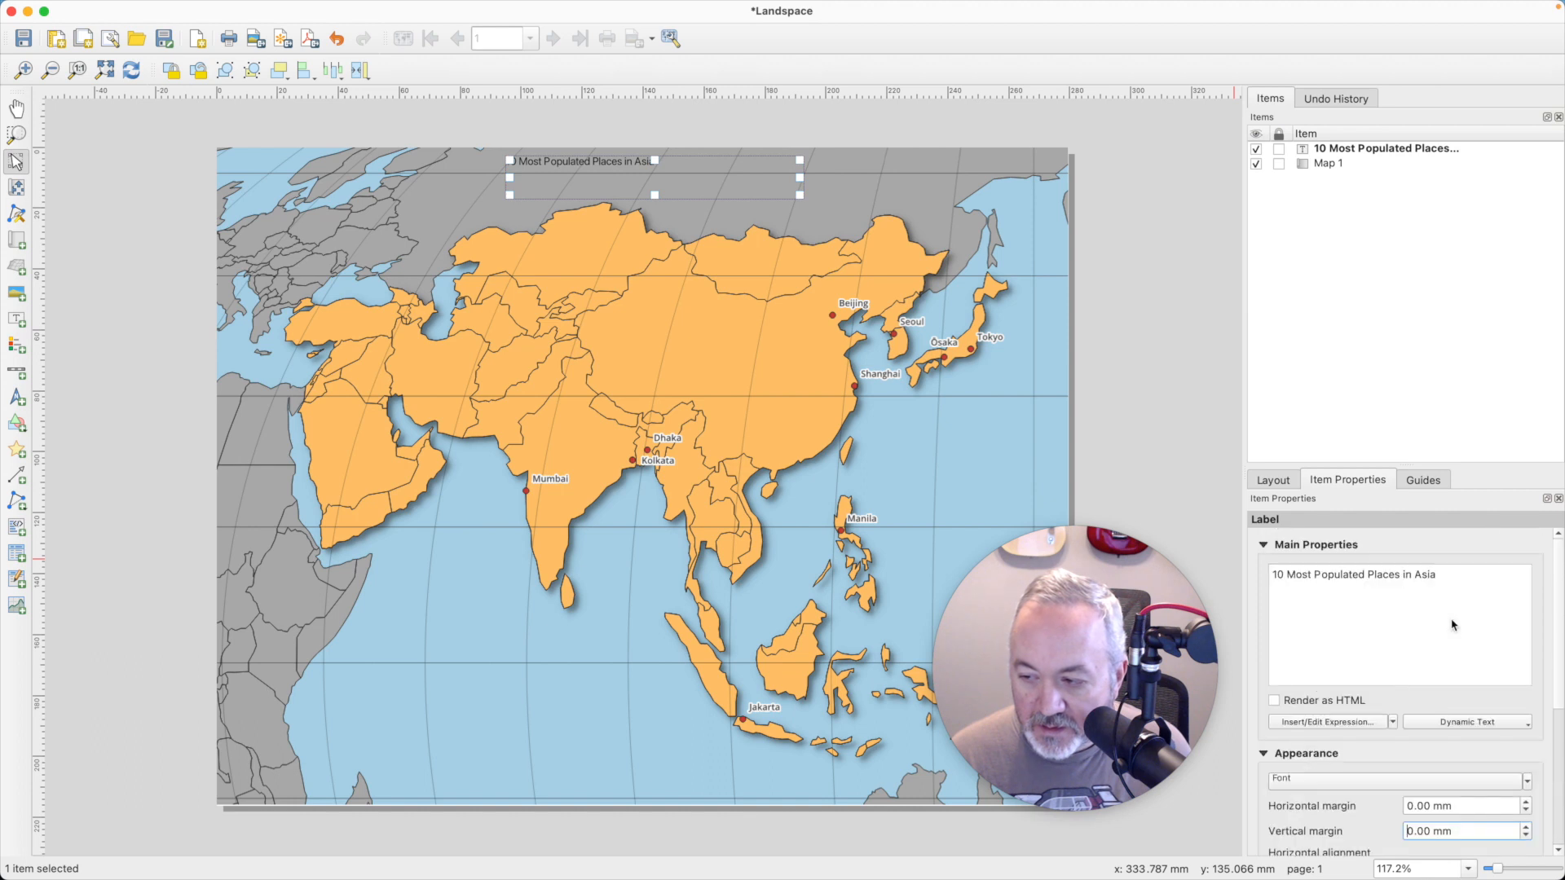
{"action": "left_click", "coordinate": [1359, 780]}
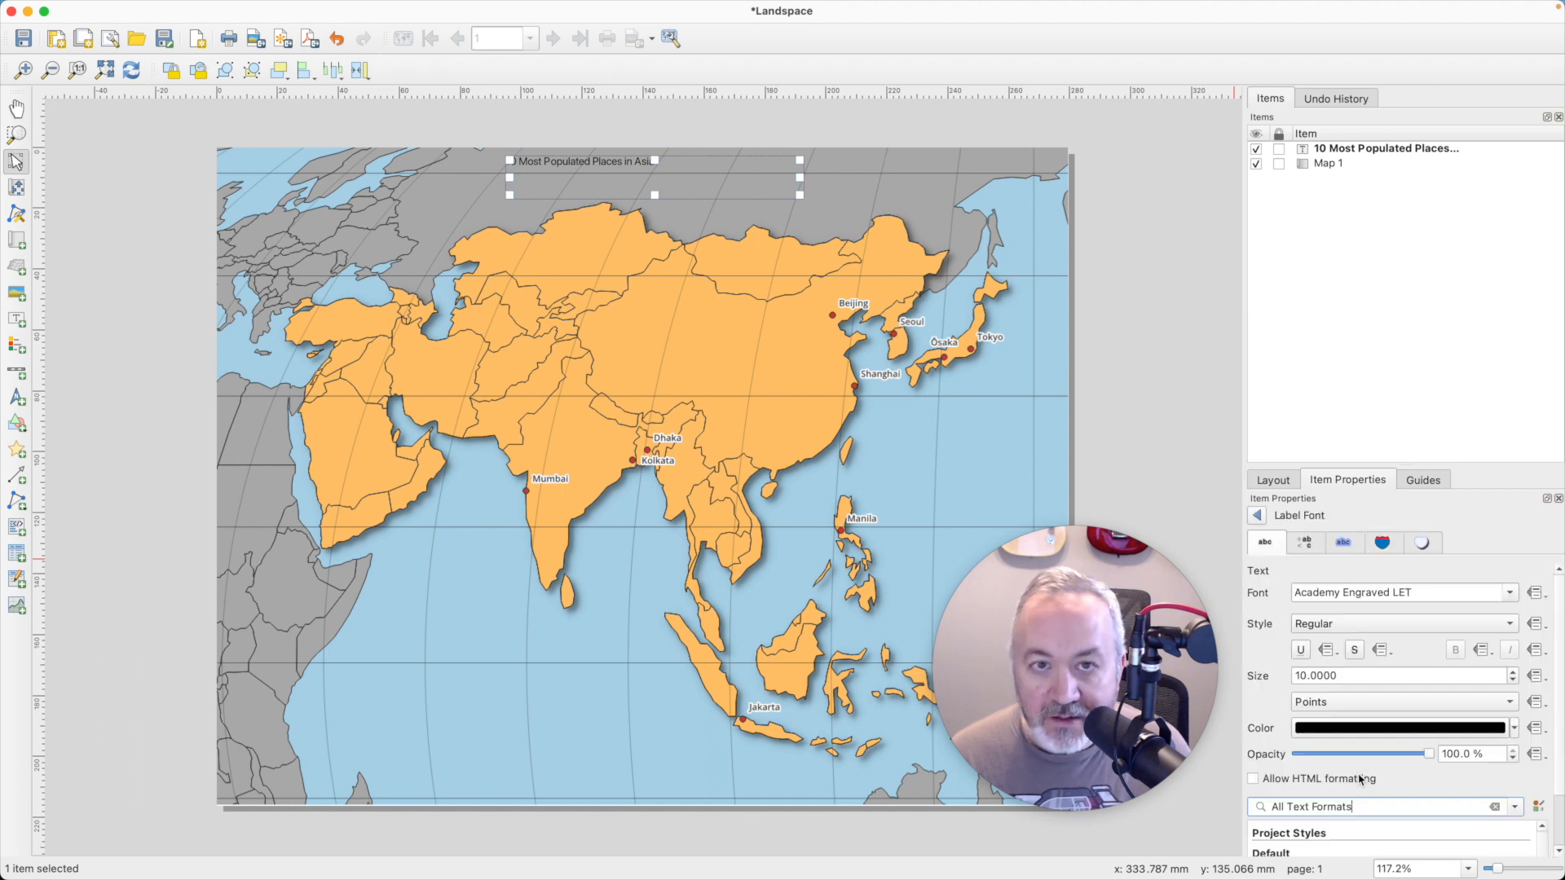
{"action": "left_click", "coordinate": [1511, 596]}
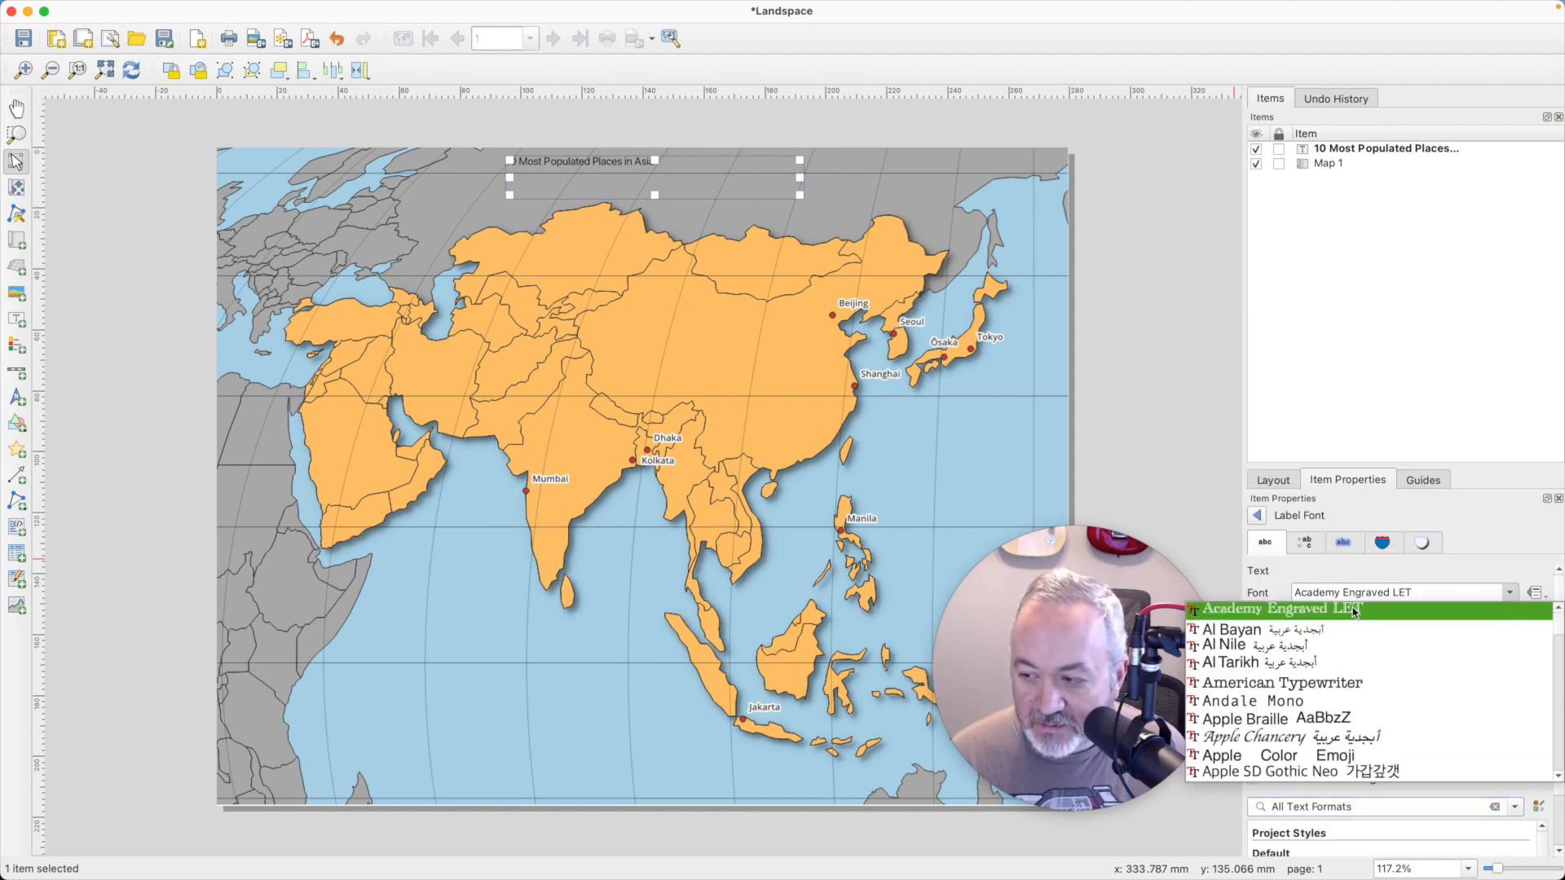
{"action": "scroll", "coordinate": [1291, 694], "scroll_direction": "down", "scroll_amount": 15}
{"action": "scroll", "coordinate": [1291, 694], "scroll_direction": "up", "scroll_amount": 6}
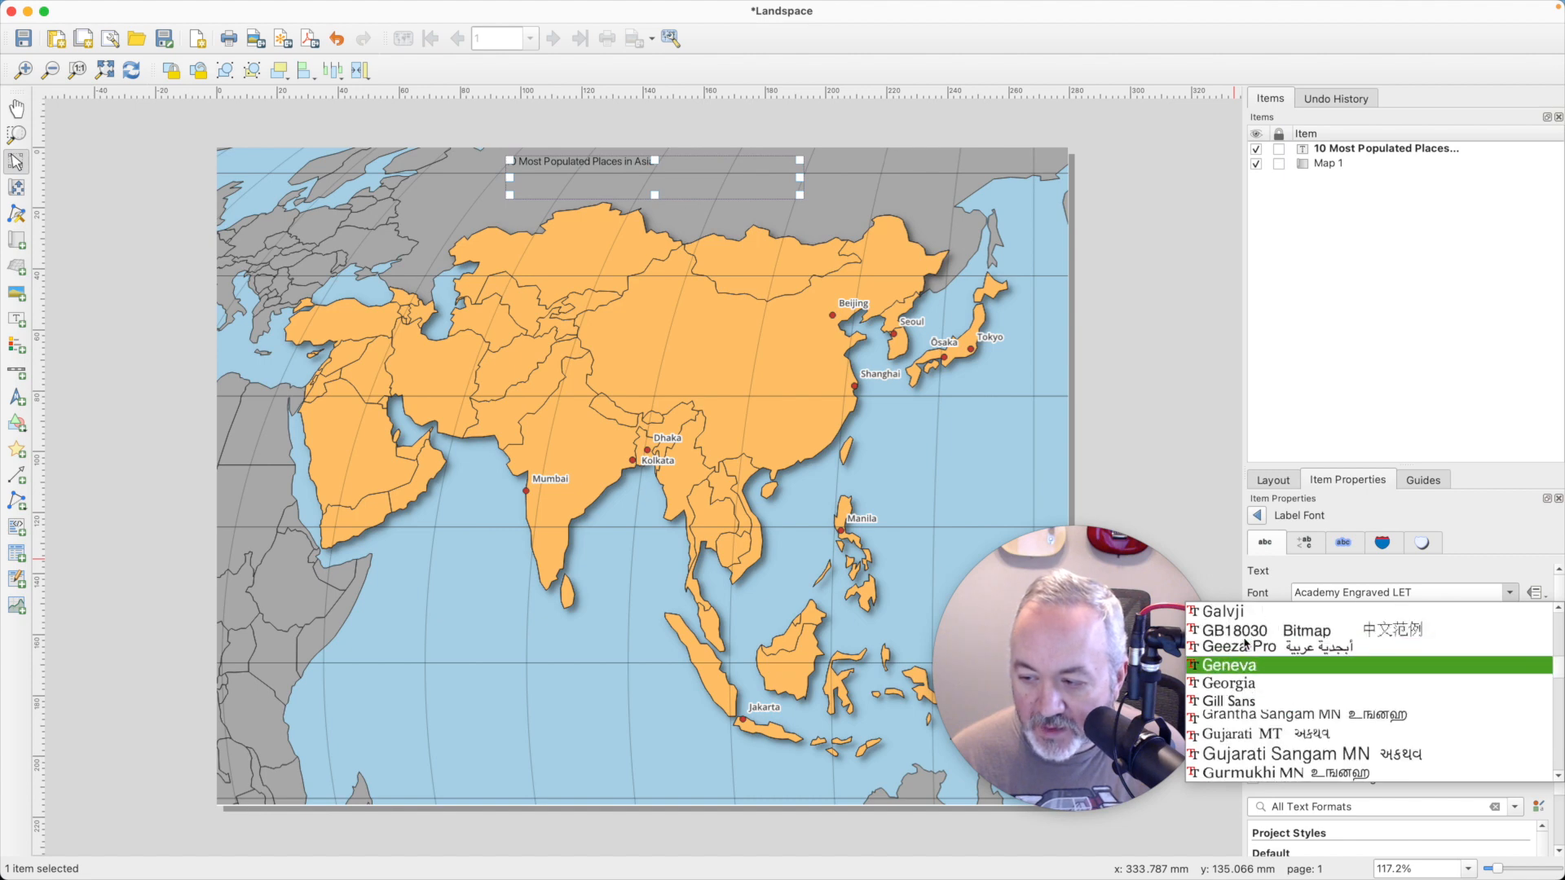
{"action": "left_click", "coordinate": [1242, 682]}
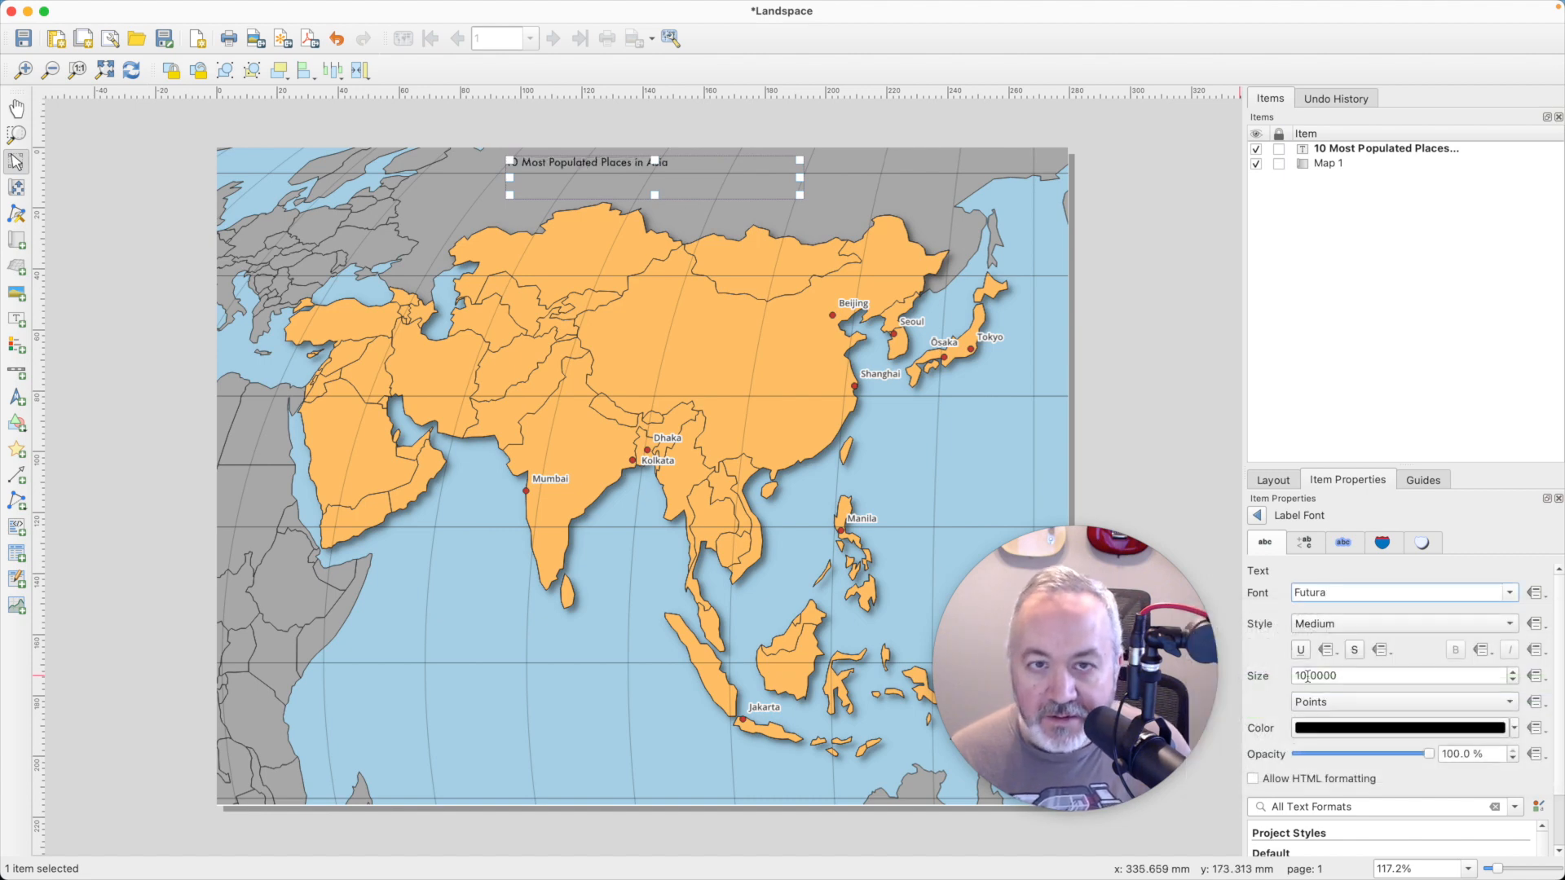
{"action": "double_click", "coordinate": [1329, 675]}
{"action": "type", "text": "24"}
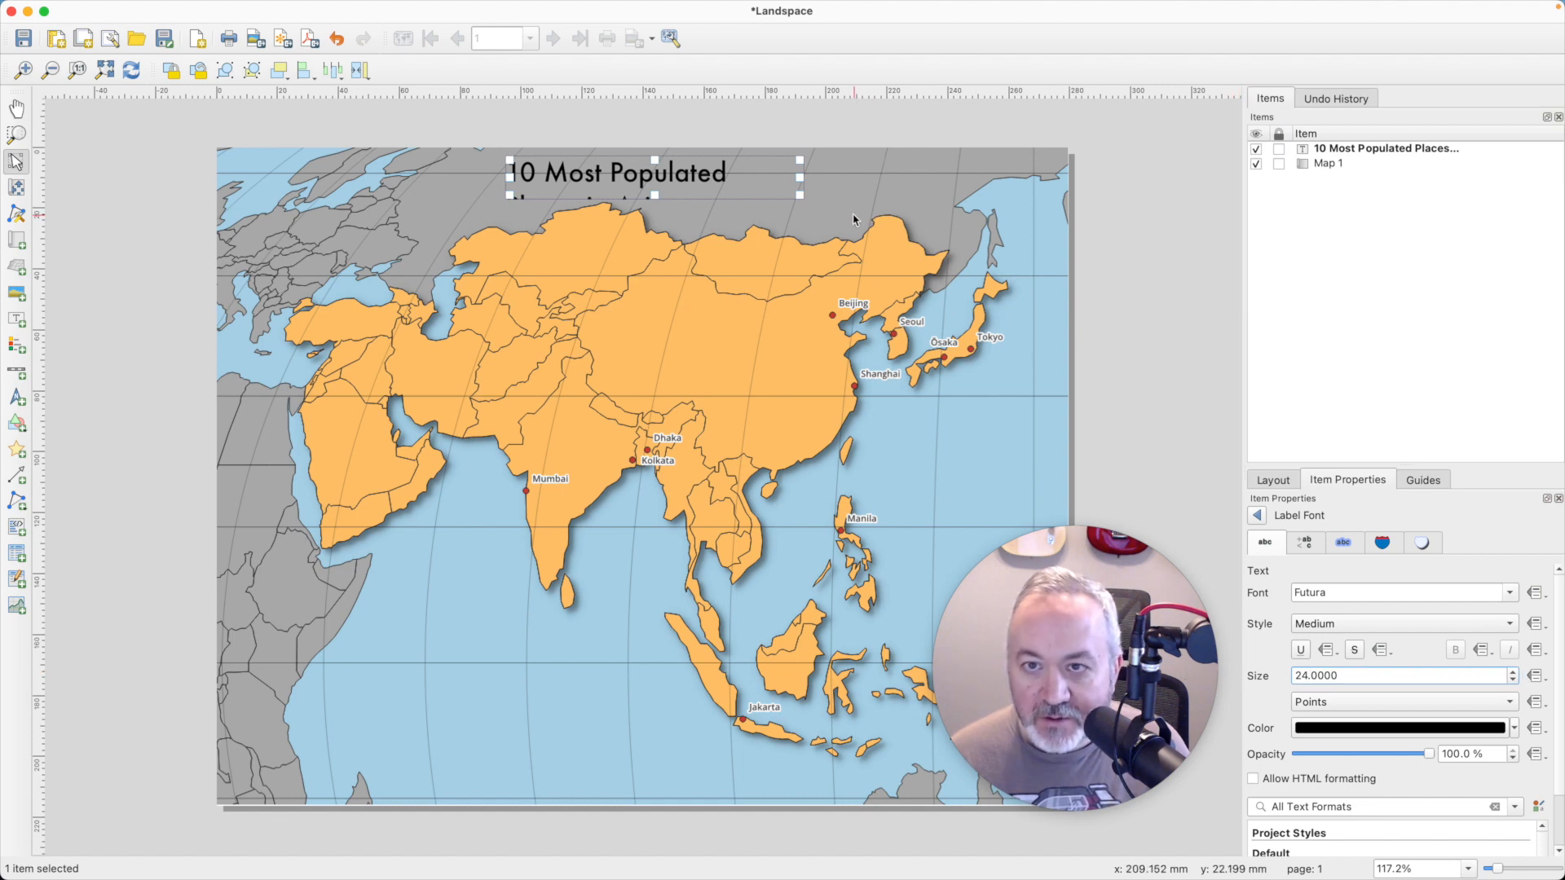
{"action": "left_click_drag", "start_coordinate": [800, 176], "coordinate": [864, 185]}
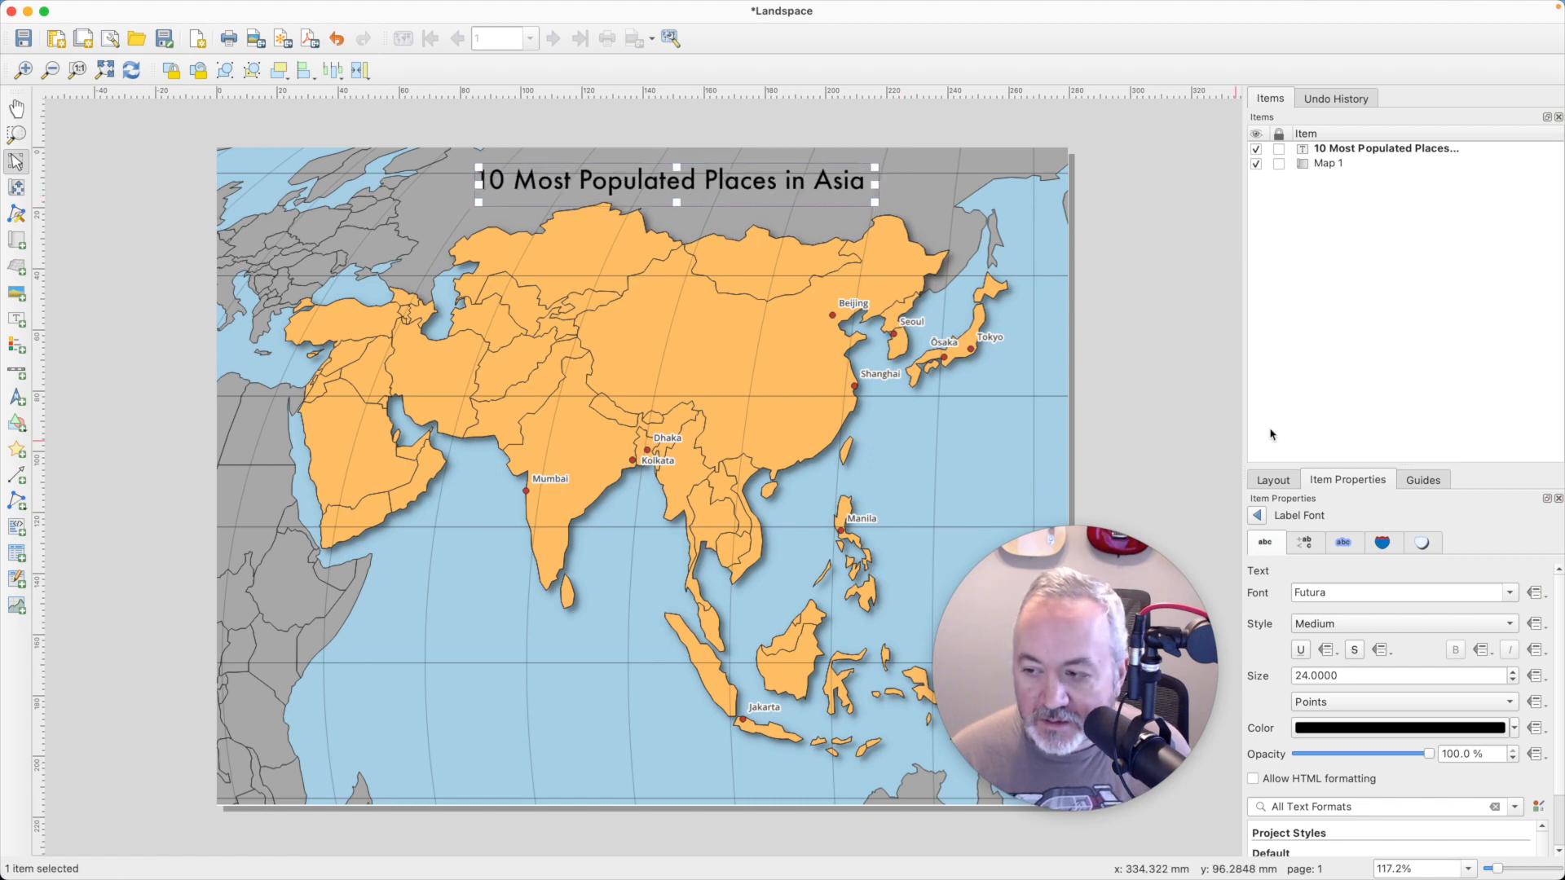
- Enable the title label's background and align its text to Center horizontally and Middle vertically
{"action": "left_click", "coordinate": [1258, 517]}
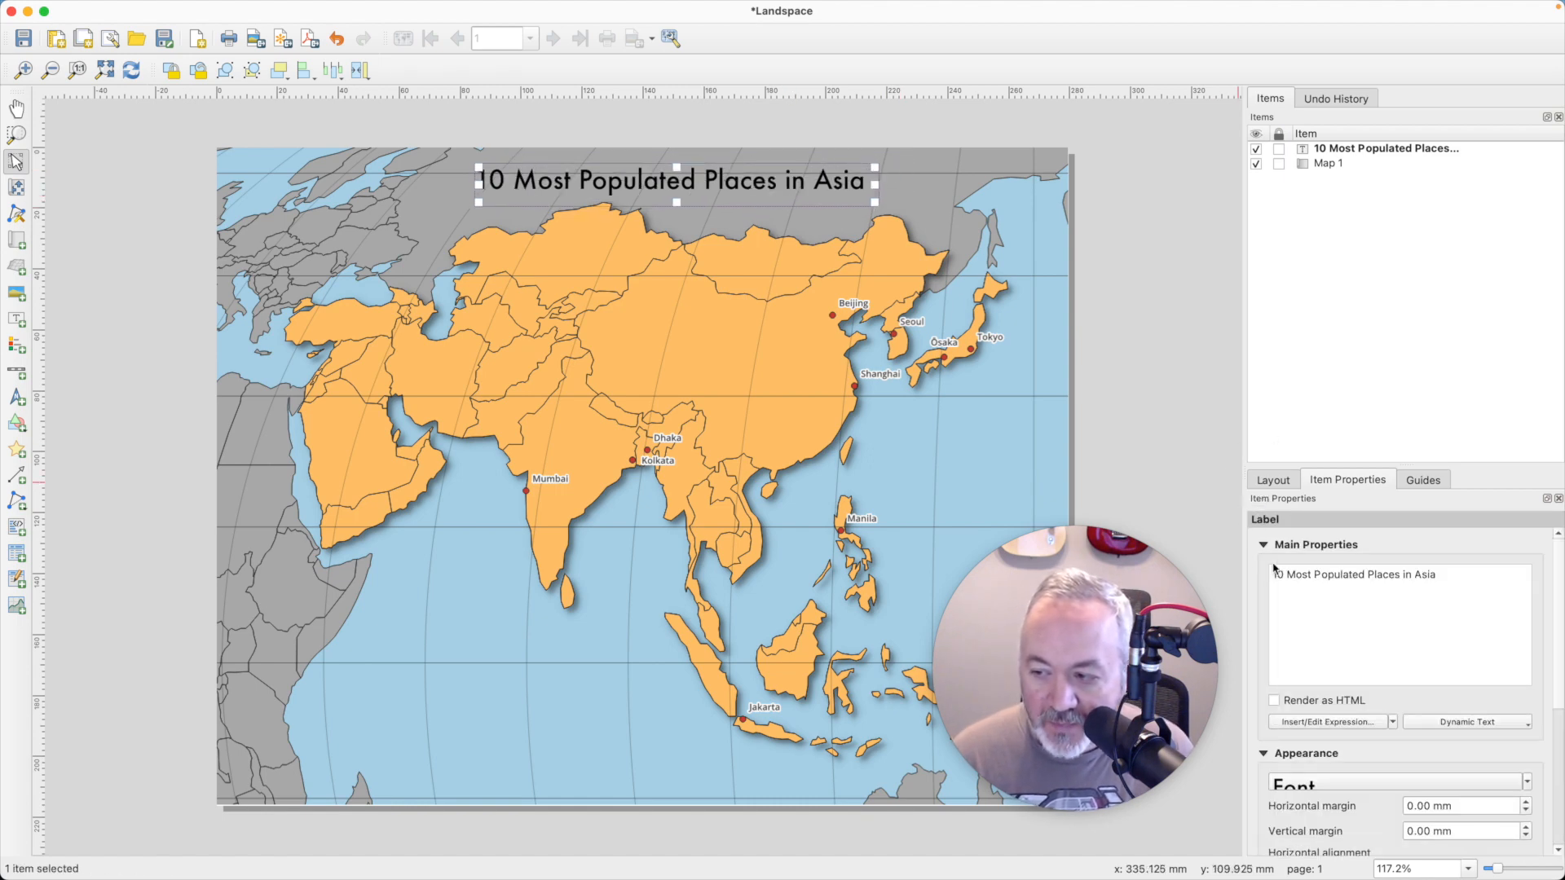
{"action": "left_click", "coordinate": [1264, 546]}
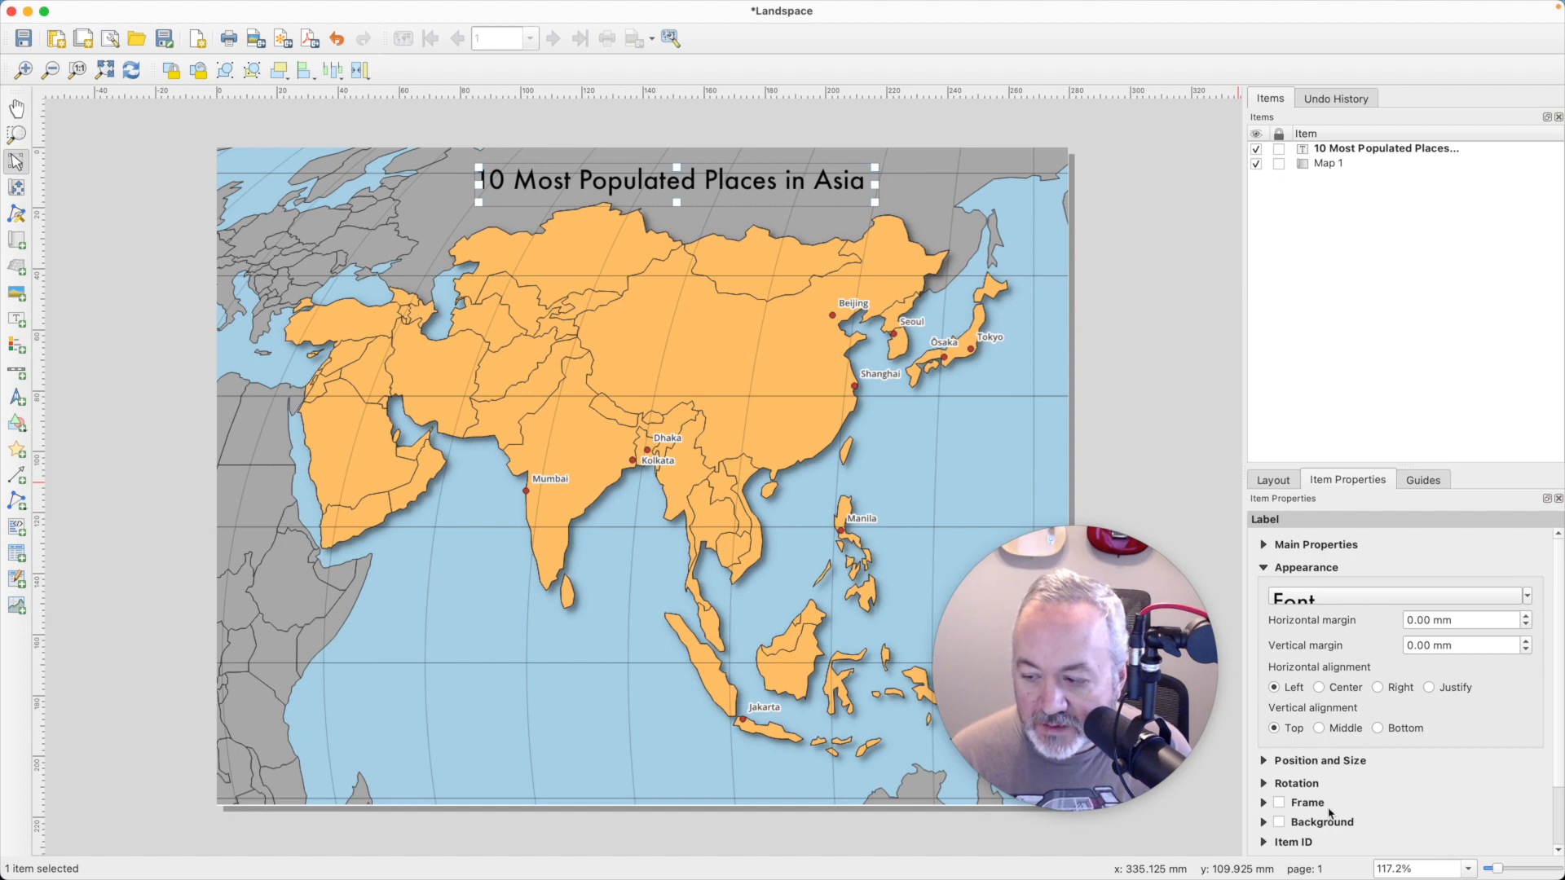
{"action": "left_click", "coordinate": [1278, 822]}
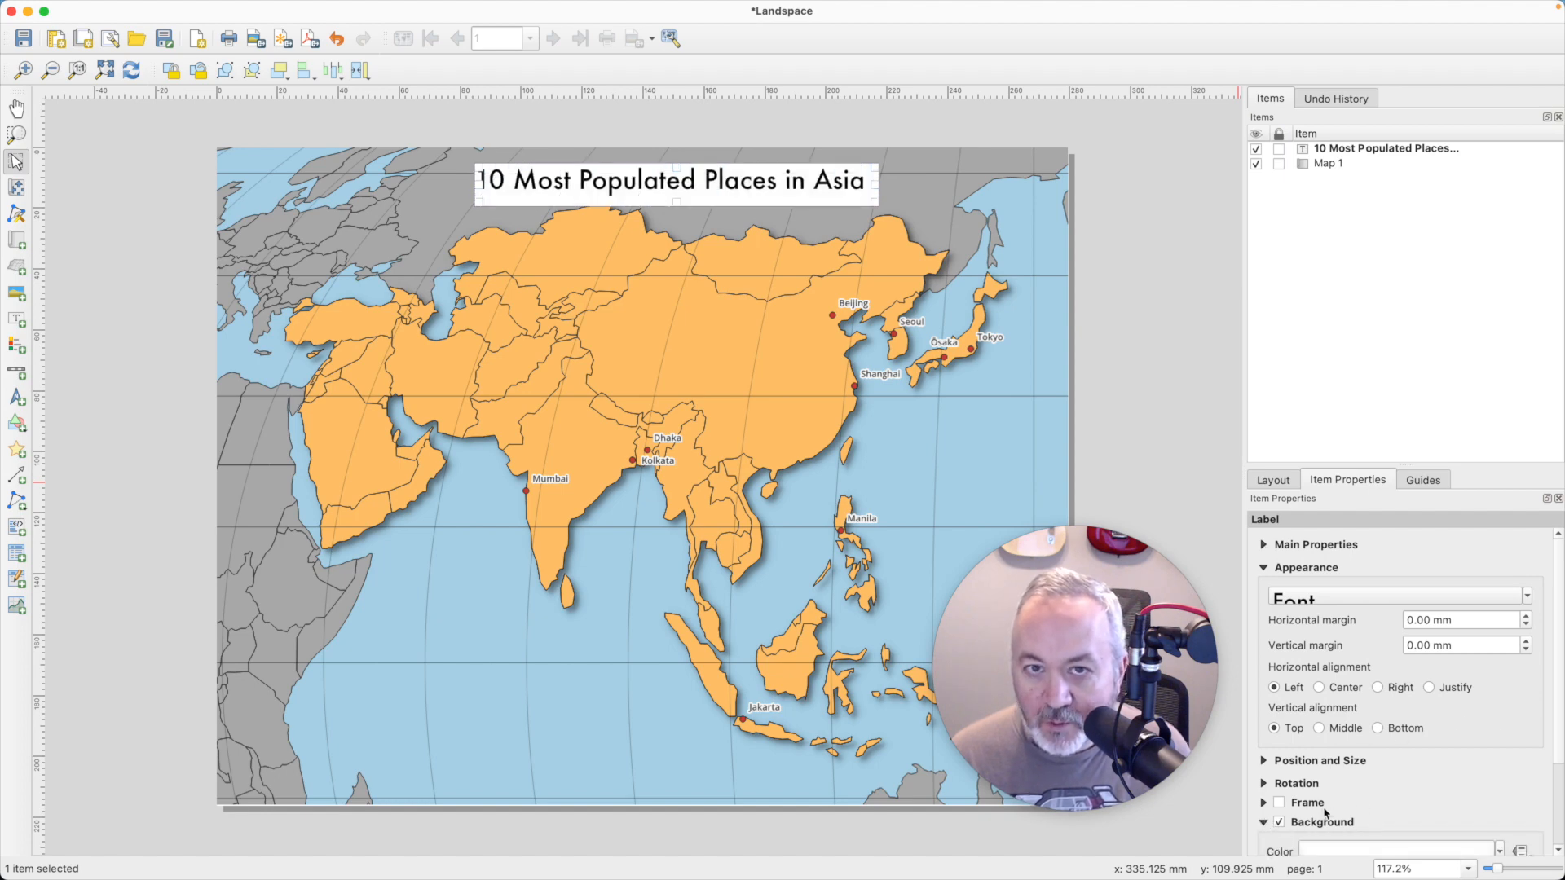
{"action": "scroll", "coordinate": [1325, 813], "scroll_direction": "down", "scroll_amount": 3}
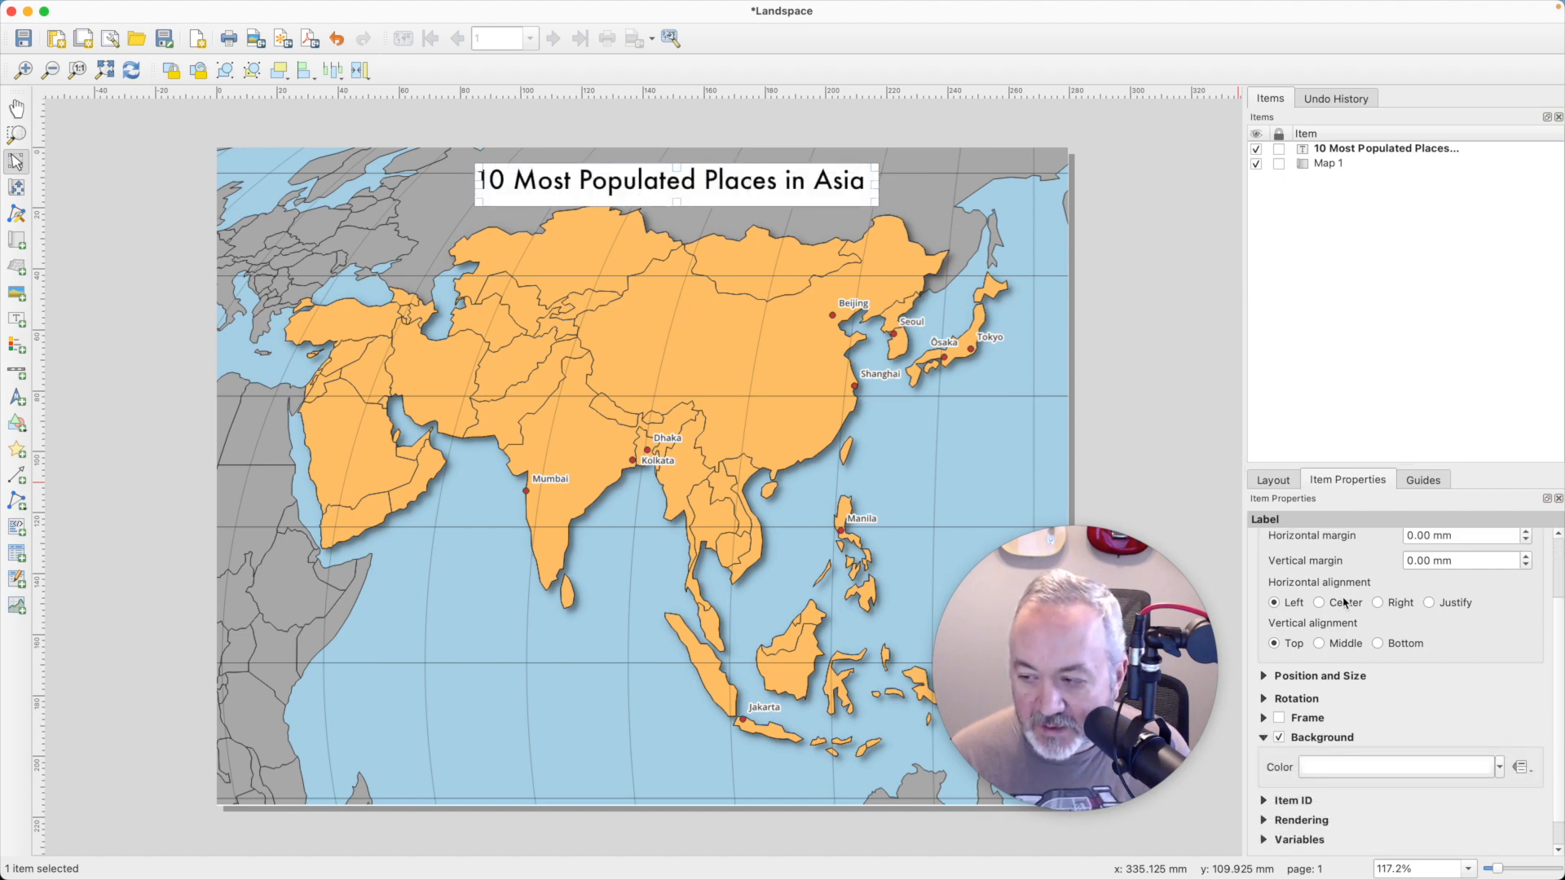
{"action": "left_click", "coordinate": [1344, 602]}
{"action": "left_click", "coordinate": [1343, 644]}
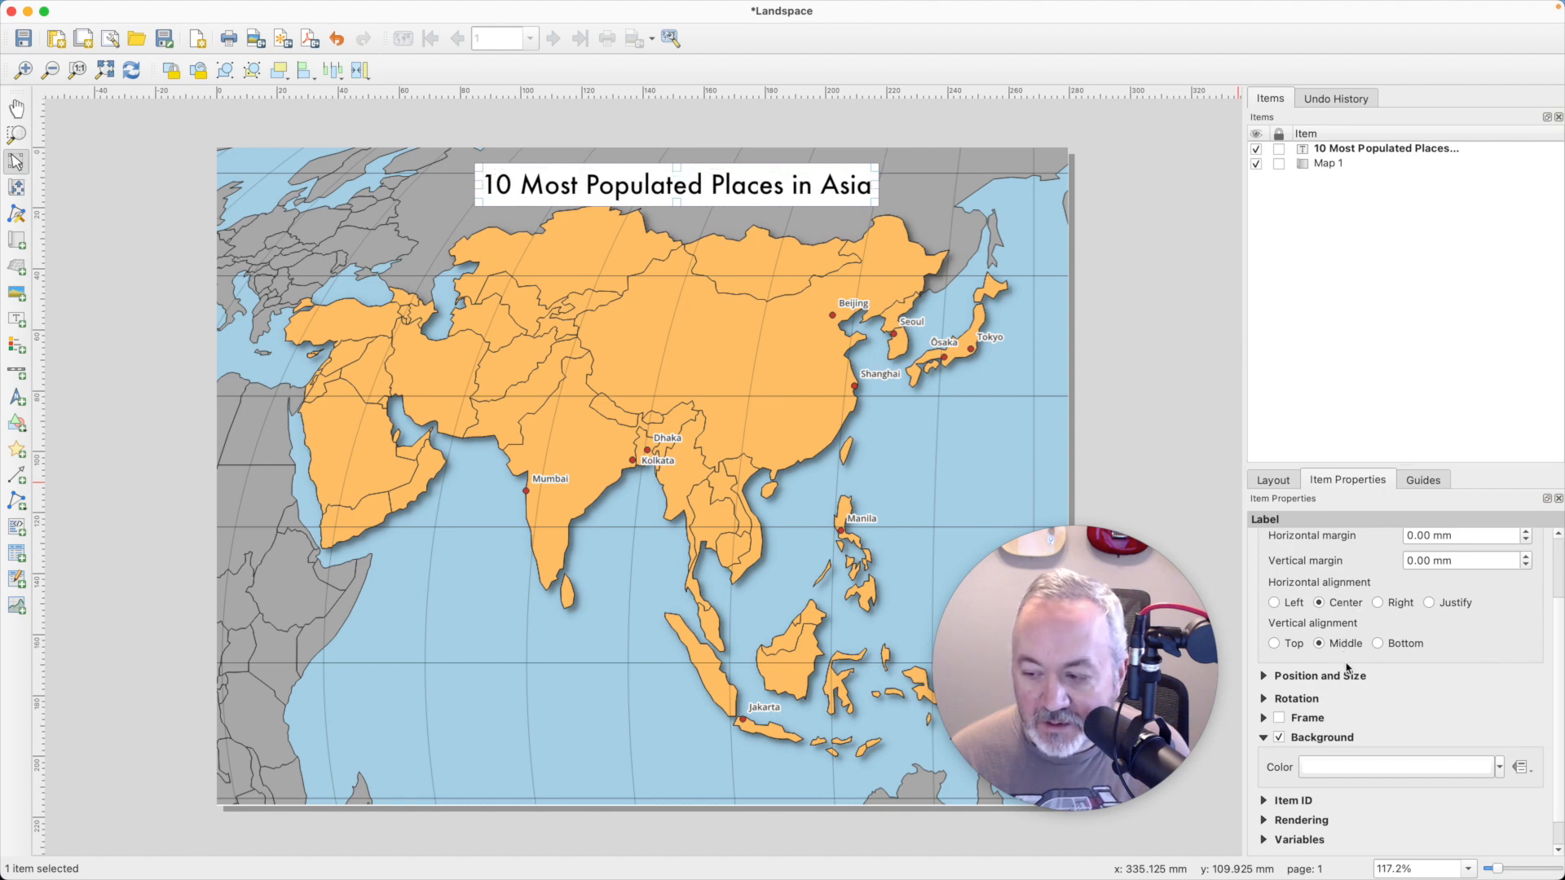
- Reduce the title label's white background opacity to 50% and move the label slightly up
{"action": "left_click", "coordinate": [1448, 773]}
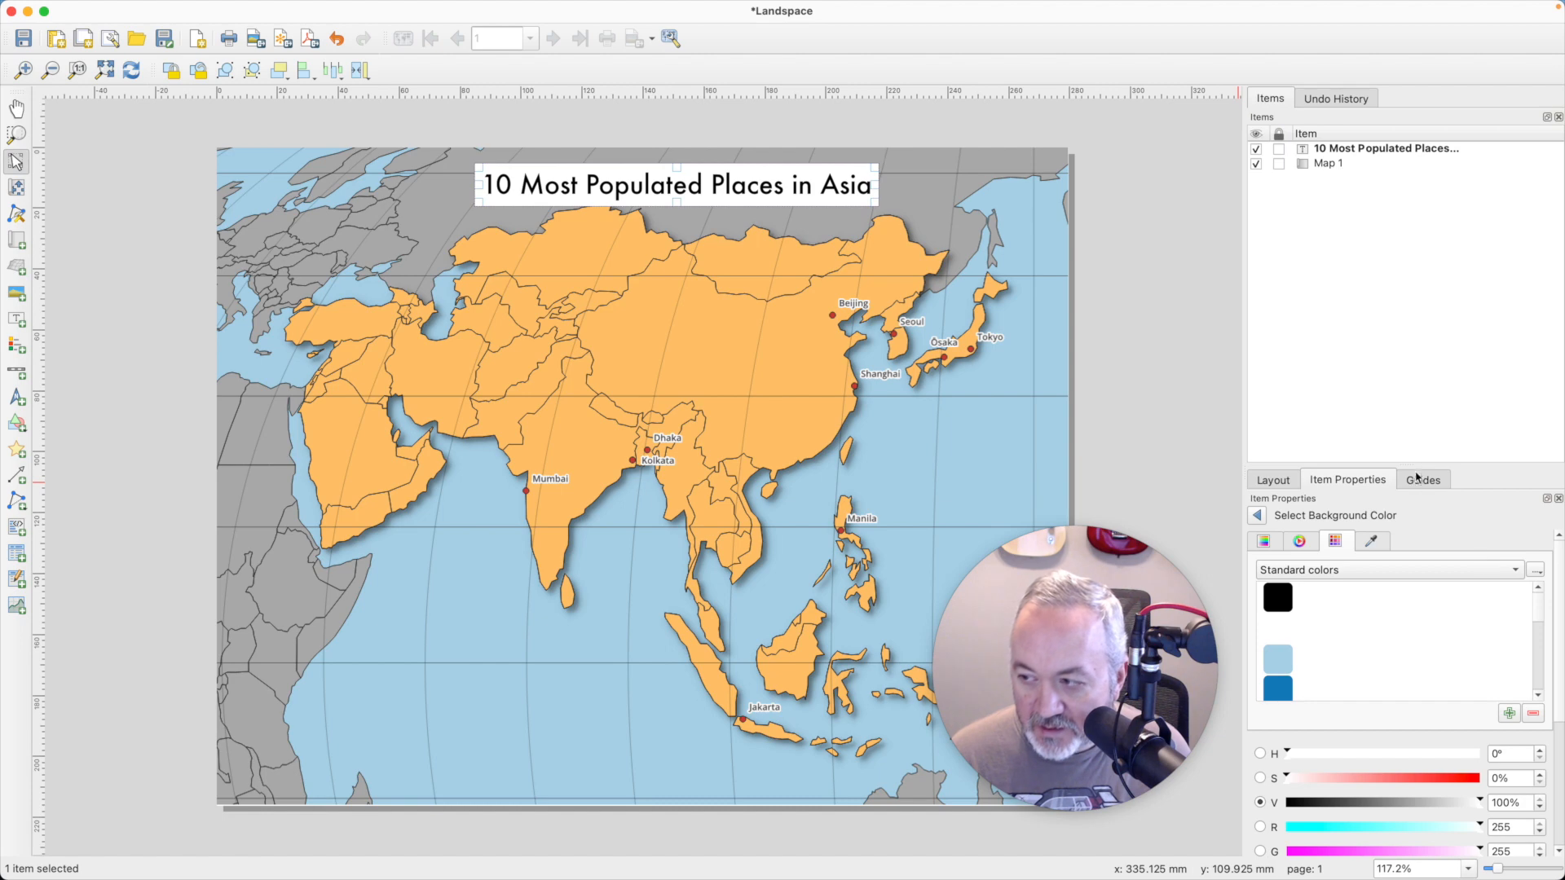
{"action": "left_click_drag", "start_coordinate": [1415, 467], "coordinate": [1384, 265]}
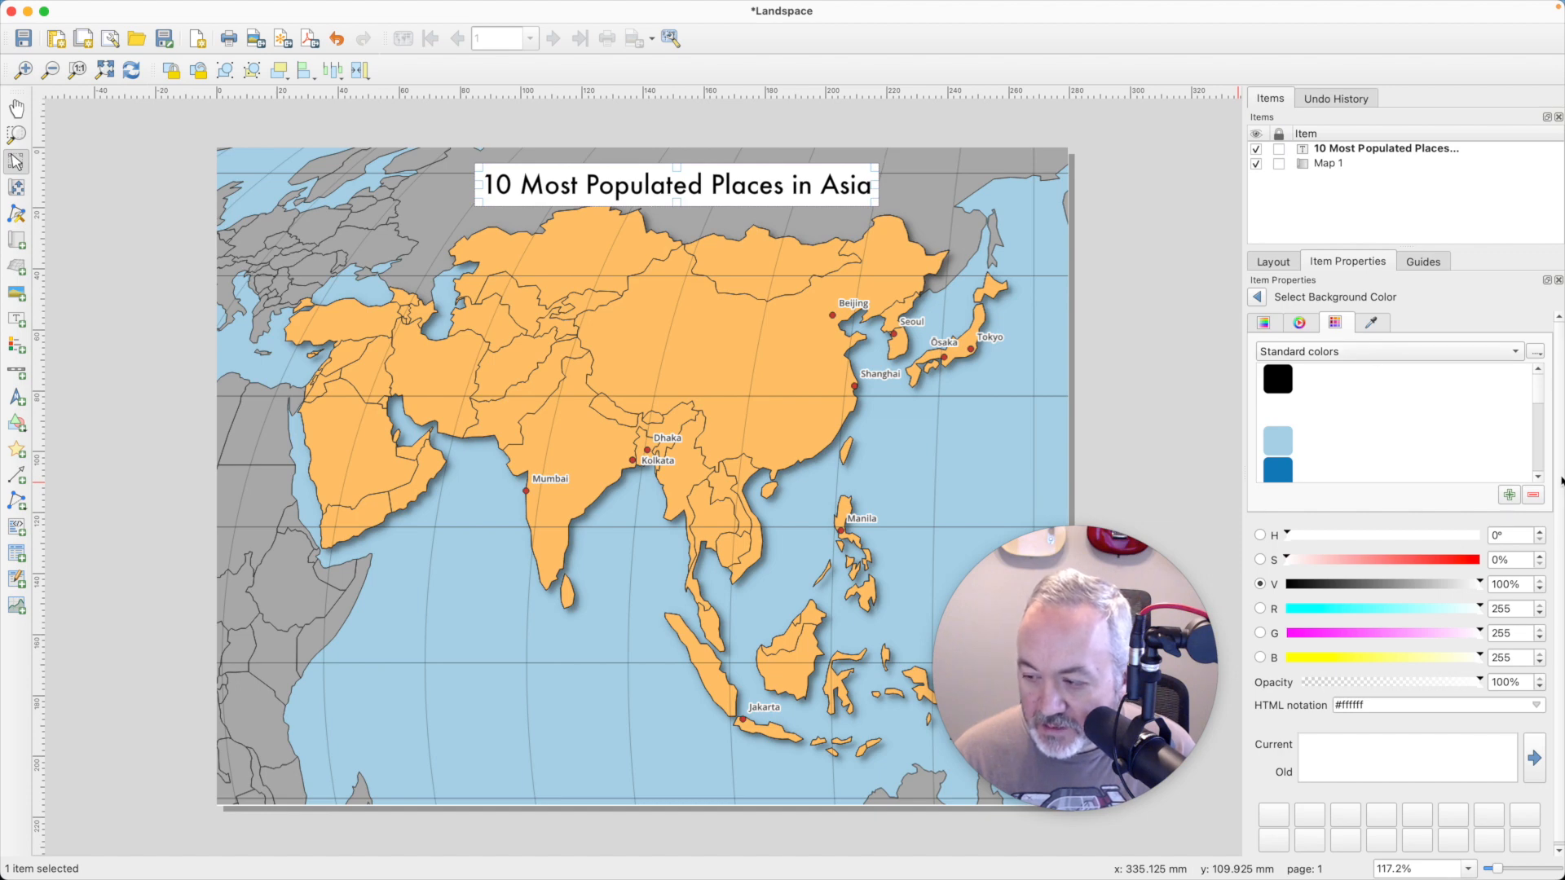
{"action": "left_click", "coordinate": [1298, 323]}
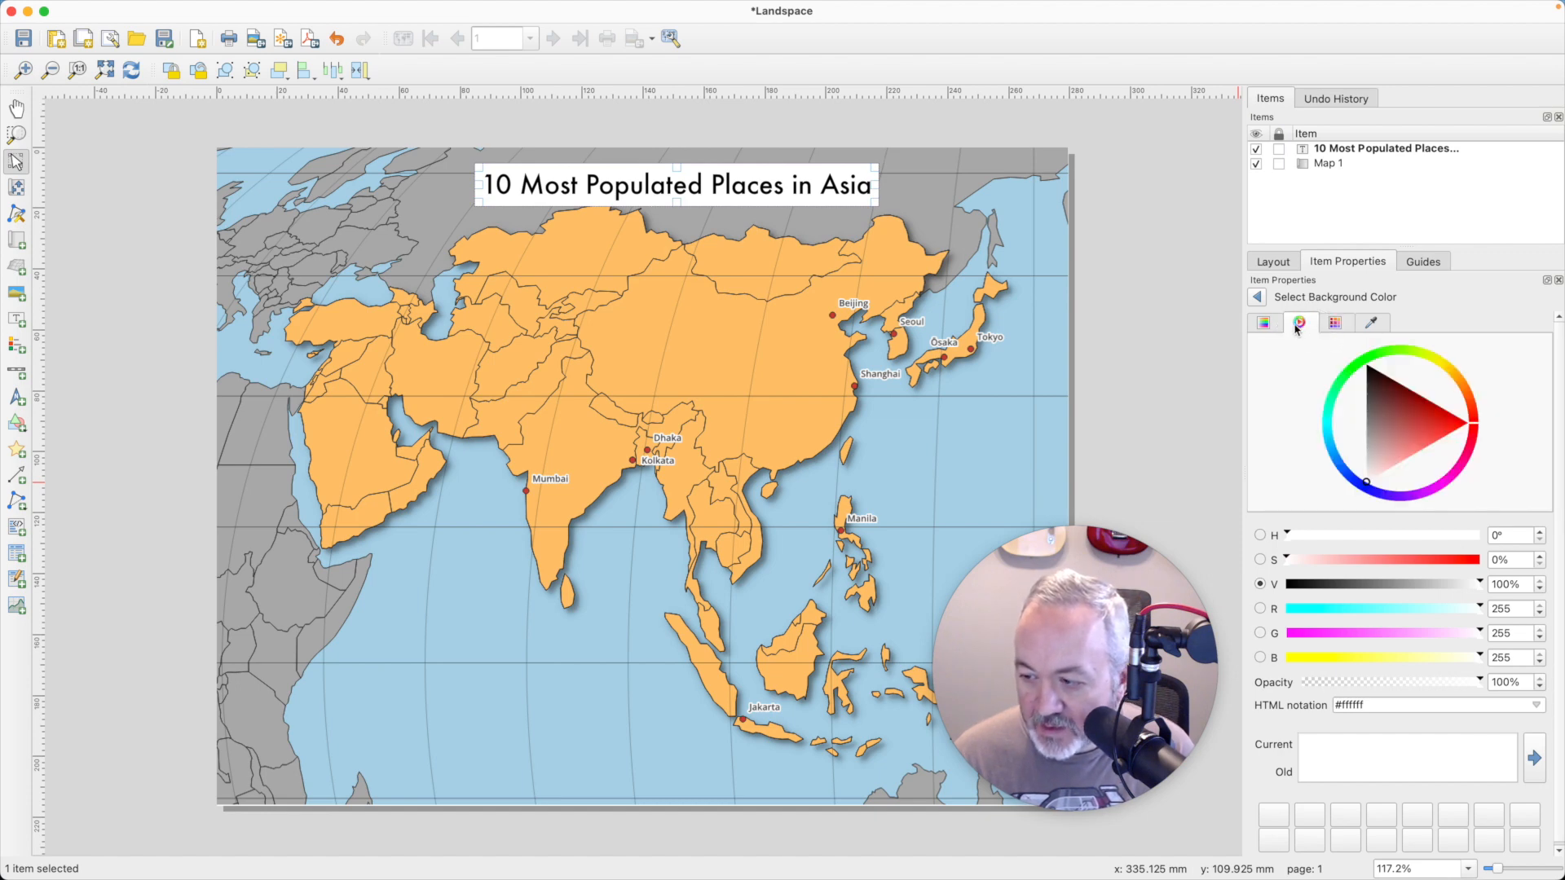
{"action": "left_click", "coordinate": [1258, 299]}
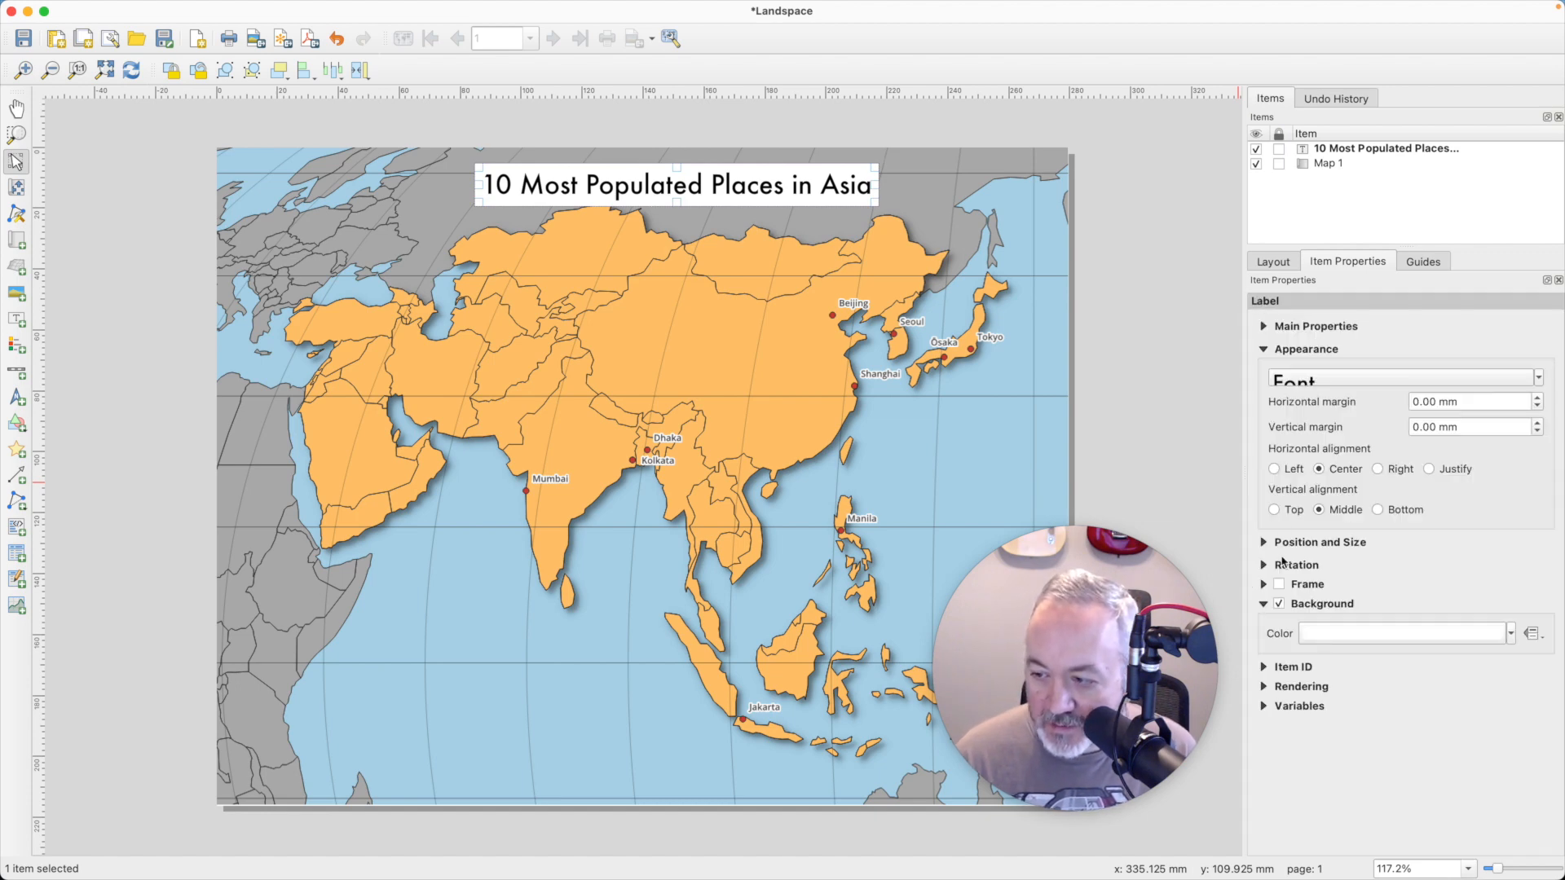
{"action": "left_click", "coordinate": [1510, 634]}
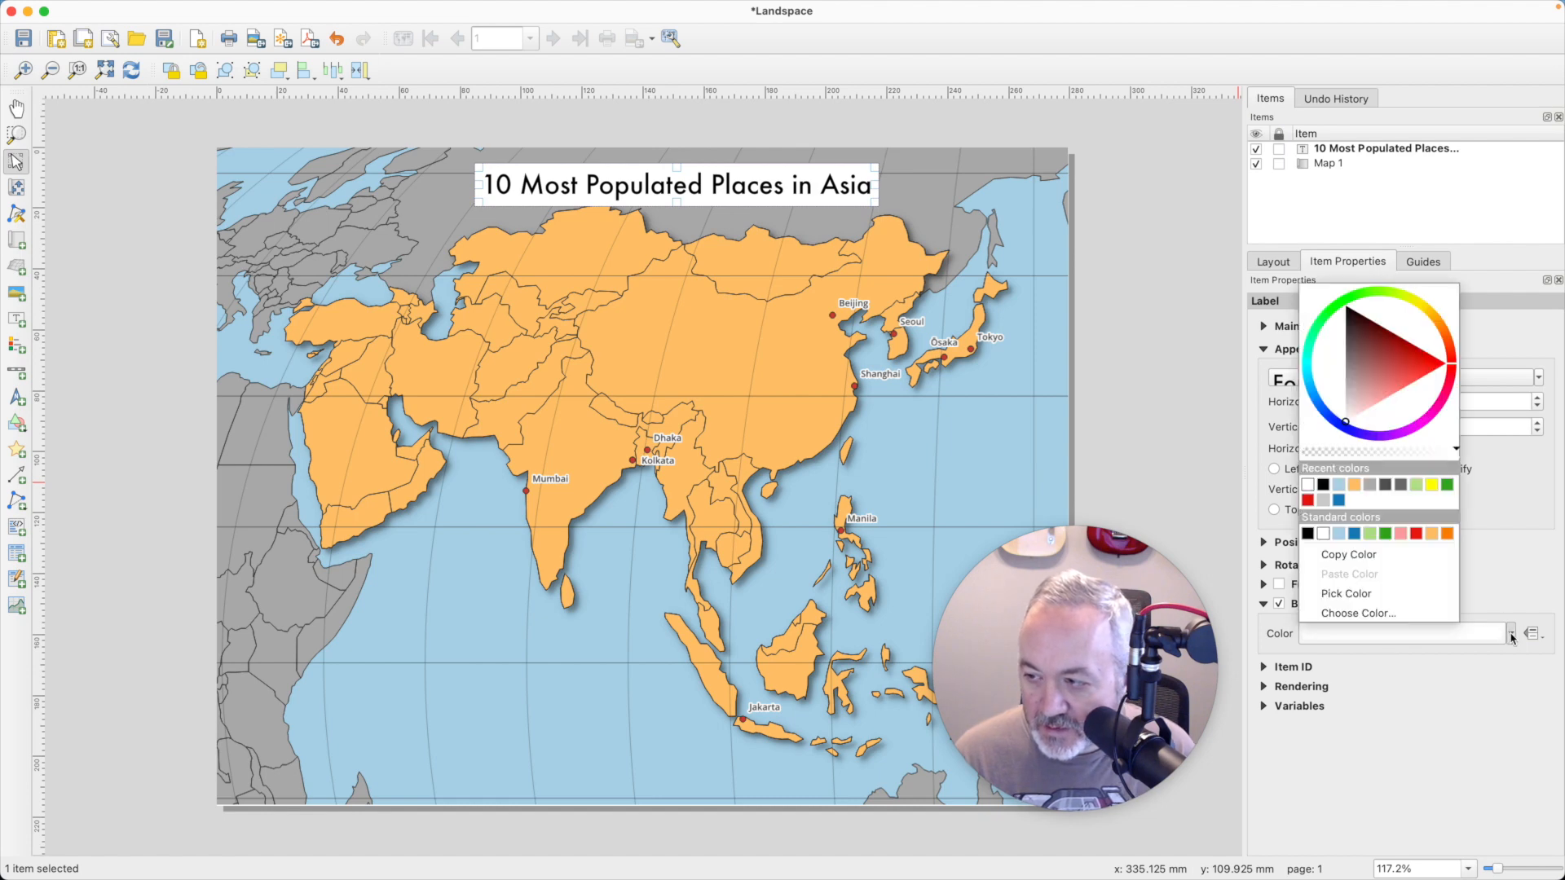
{"action": "left_click", "coordinate": [1510, 635]}
{"action": "left_click", "coordinate": [1444, 637]}
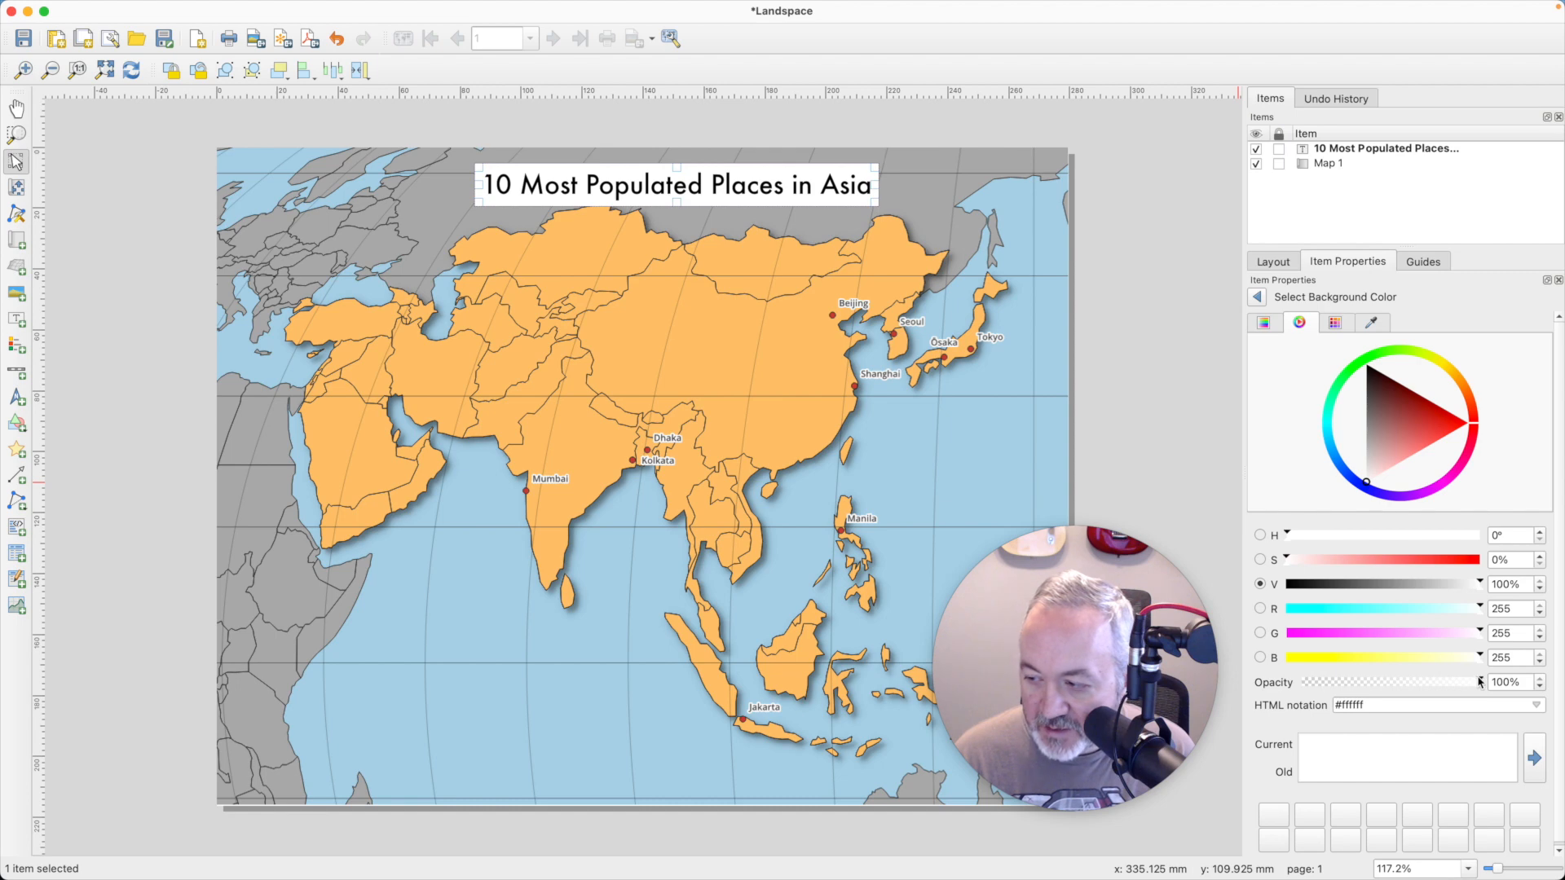
{"action": "left_click_drag", "start_coordinate": [1479, 682], "coordinate": [1391, 684]}
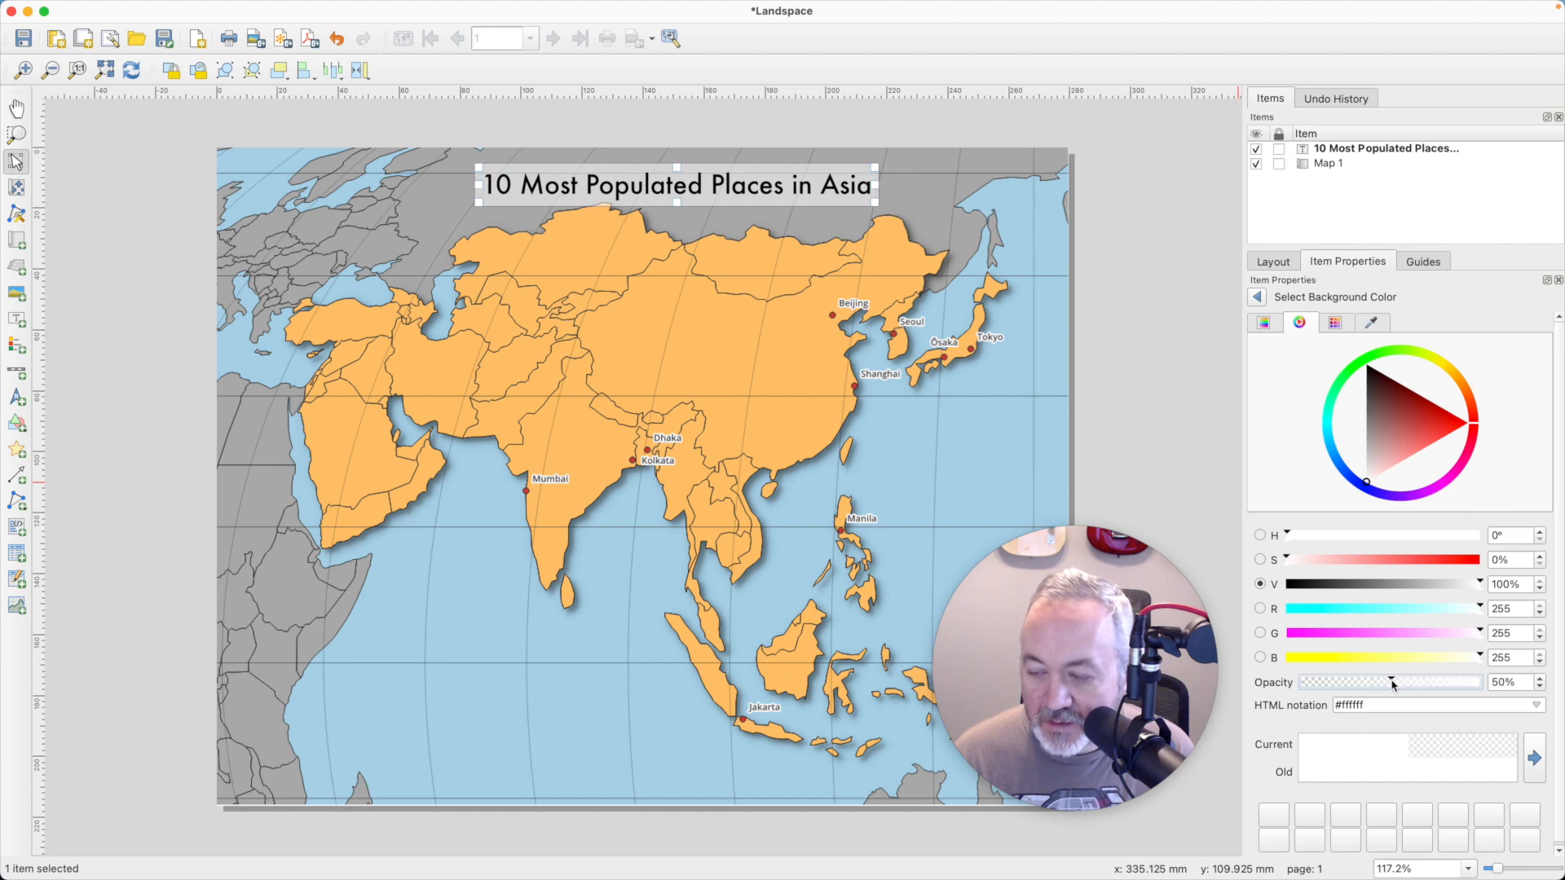
{"action": "left_click", "coordinate": [1129, 244]}
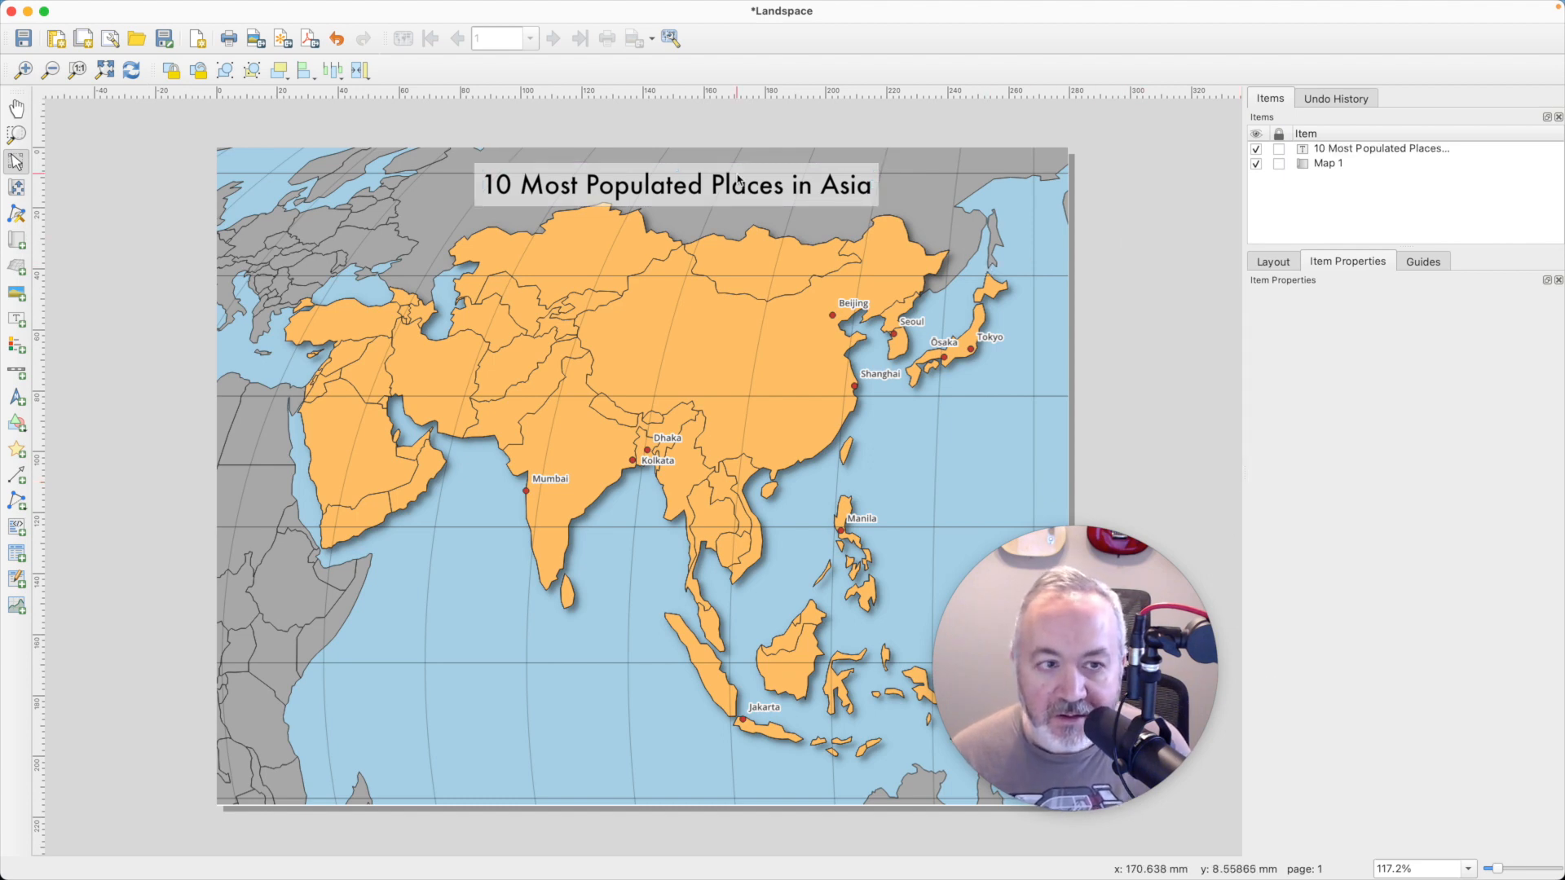
{"action": "left_click", "coordinate": [762, 183]}
{"action": "left_click_drag", "start_coordinate": [800, 182], "coordinate": [802, 177]}
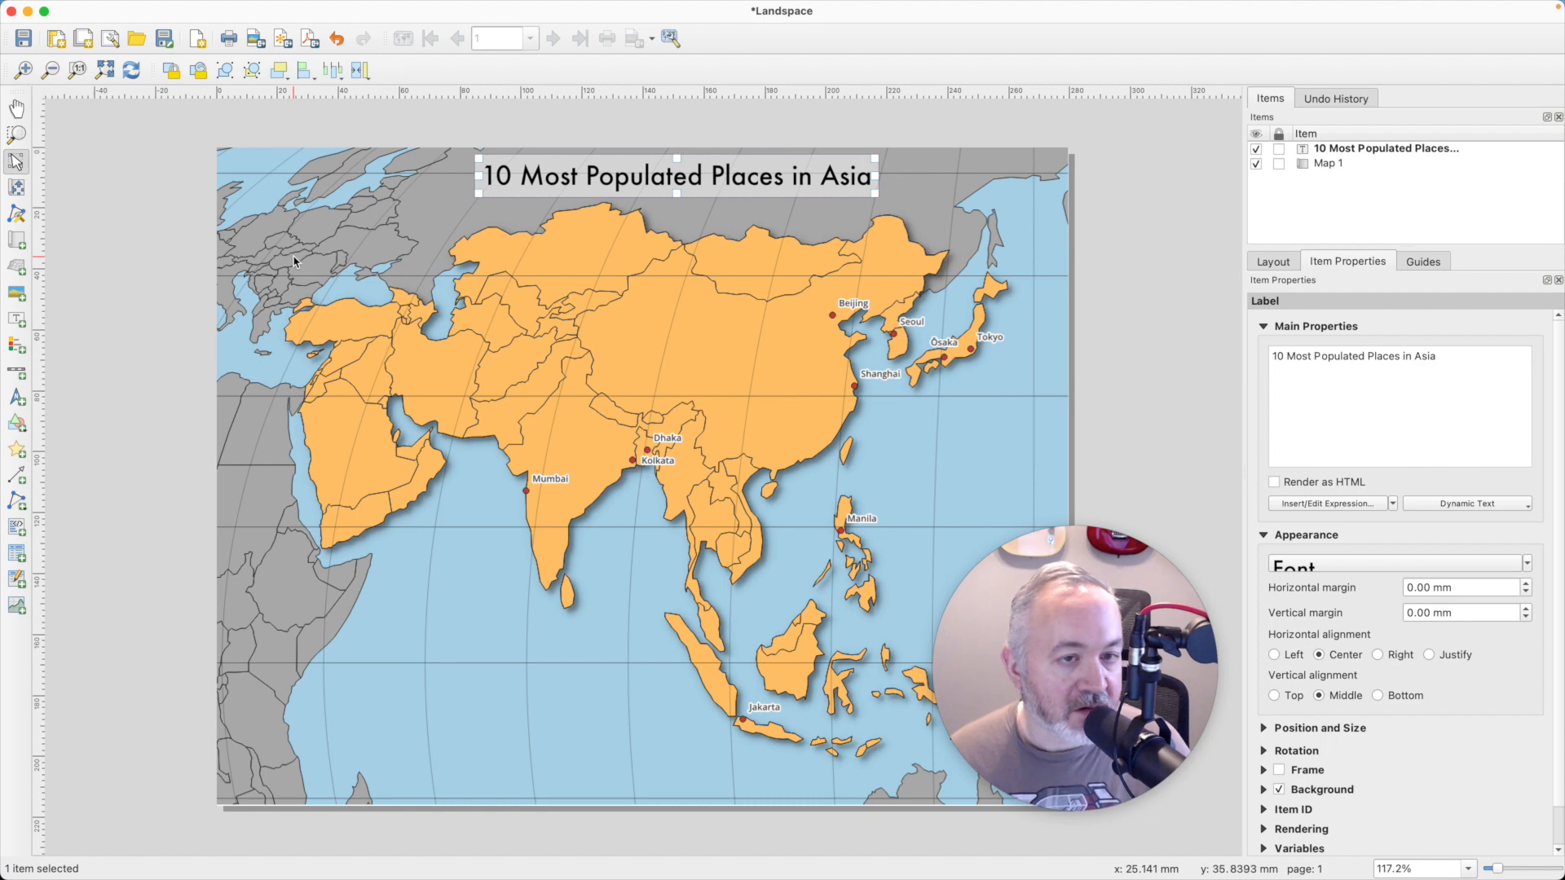
- Add a label near the bottom of the map with the text "Data: Natural Earth"
{"action": "left_click", "coordinate": [16, 323]}
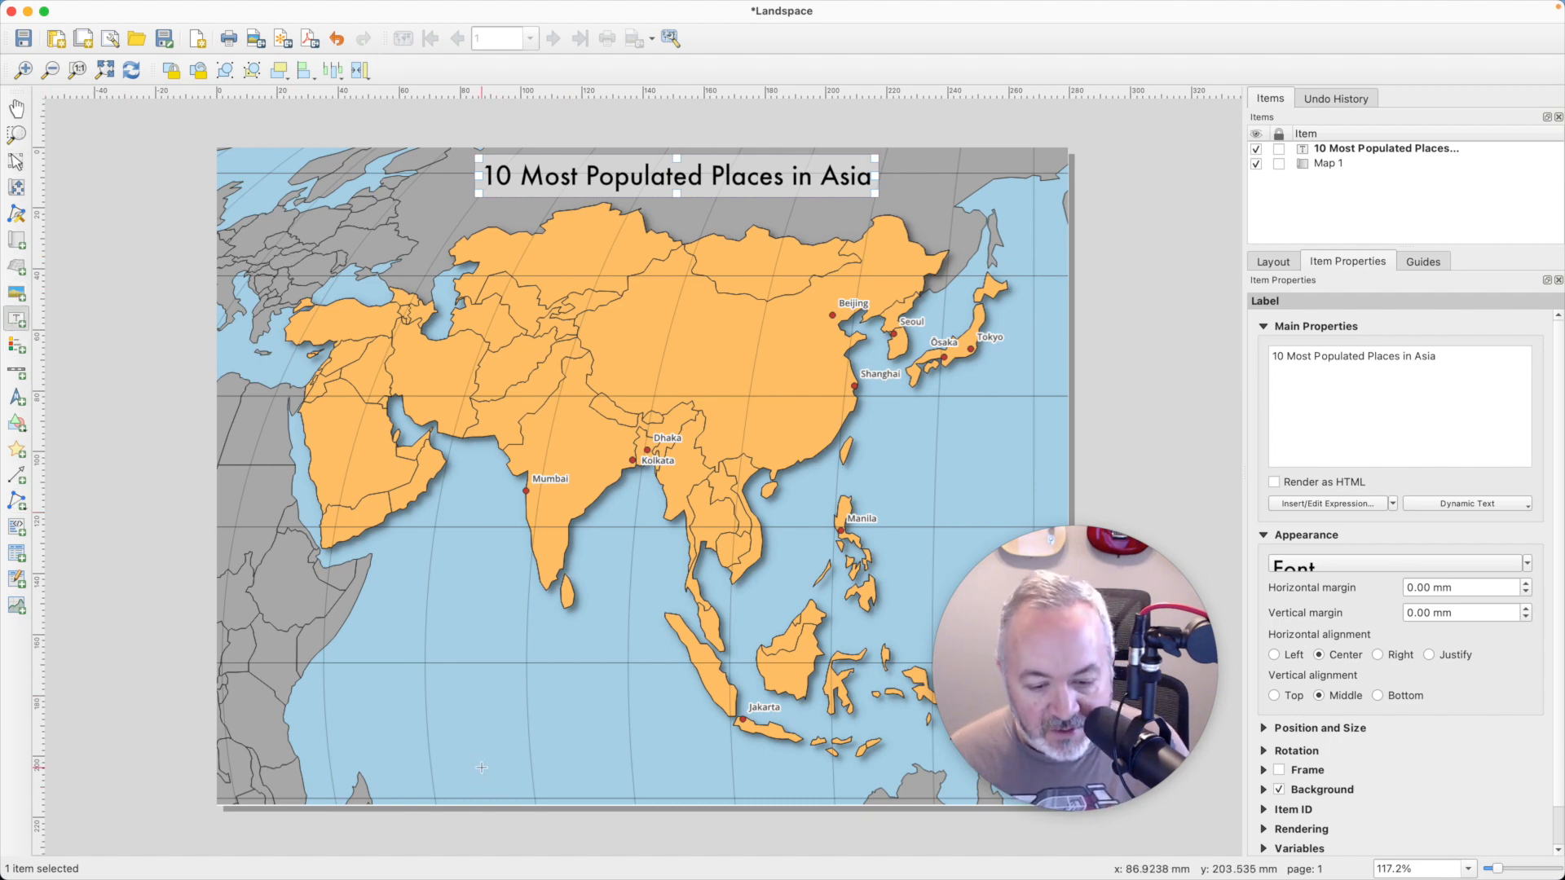
{"action": "left_click_drag", "start_coordinate": [482, 767], "coordinate": [803, 788]}
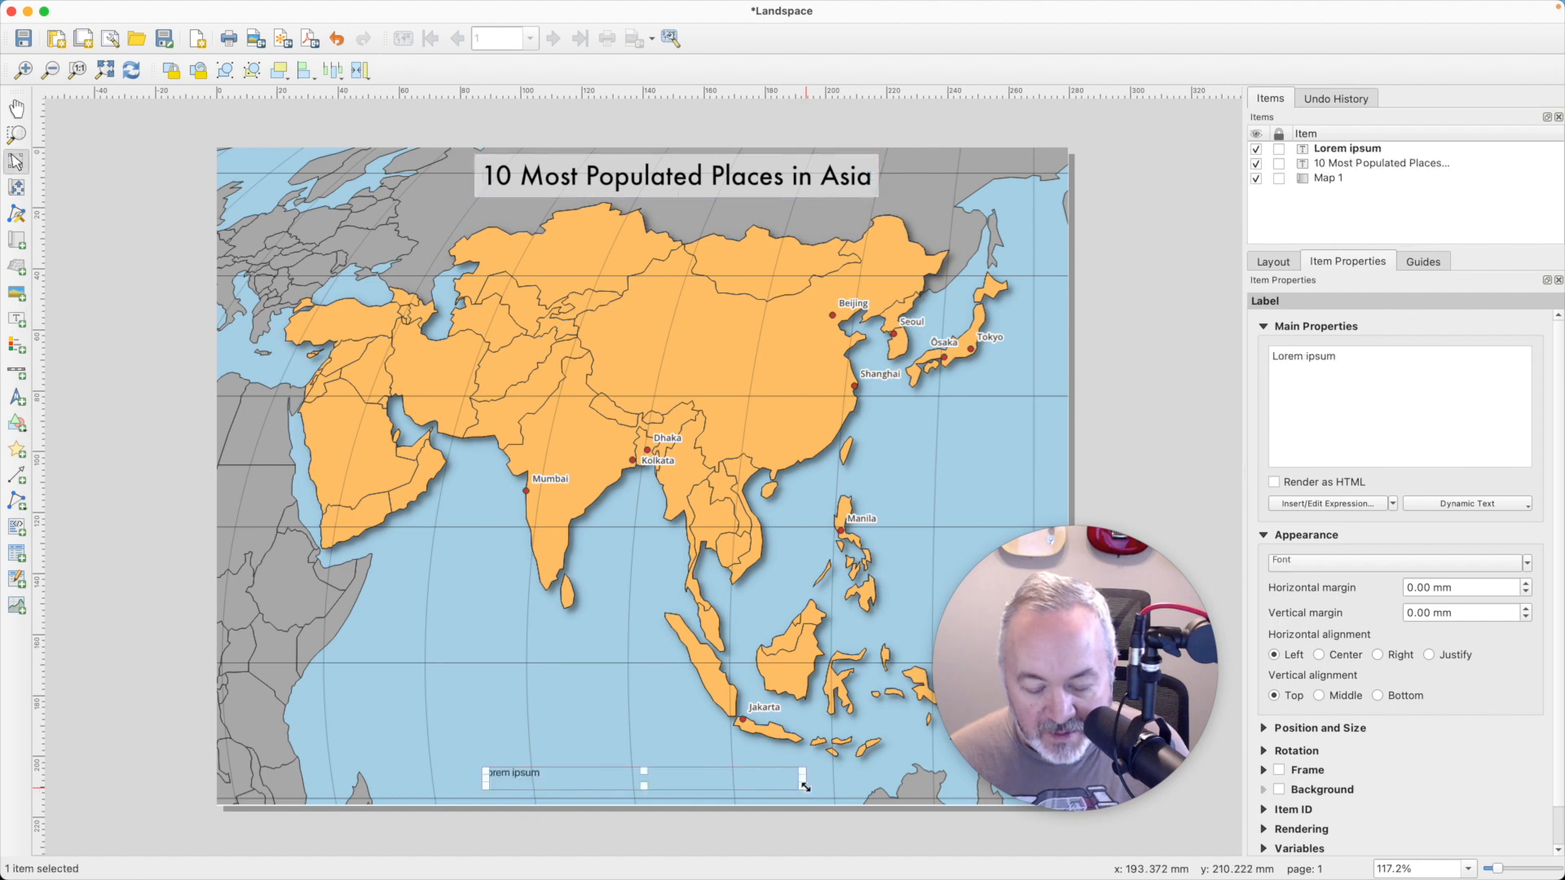
{"action": "triple_click", "coordinate": [1376, 377]}
{"action": "type", "text": "Data:"}
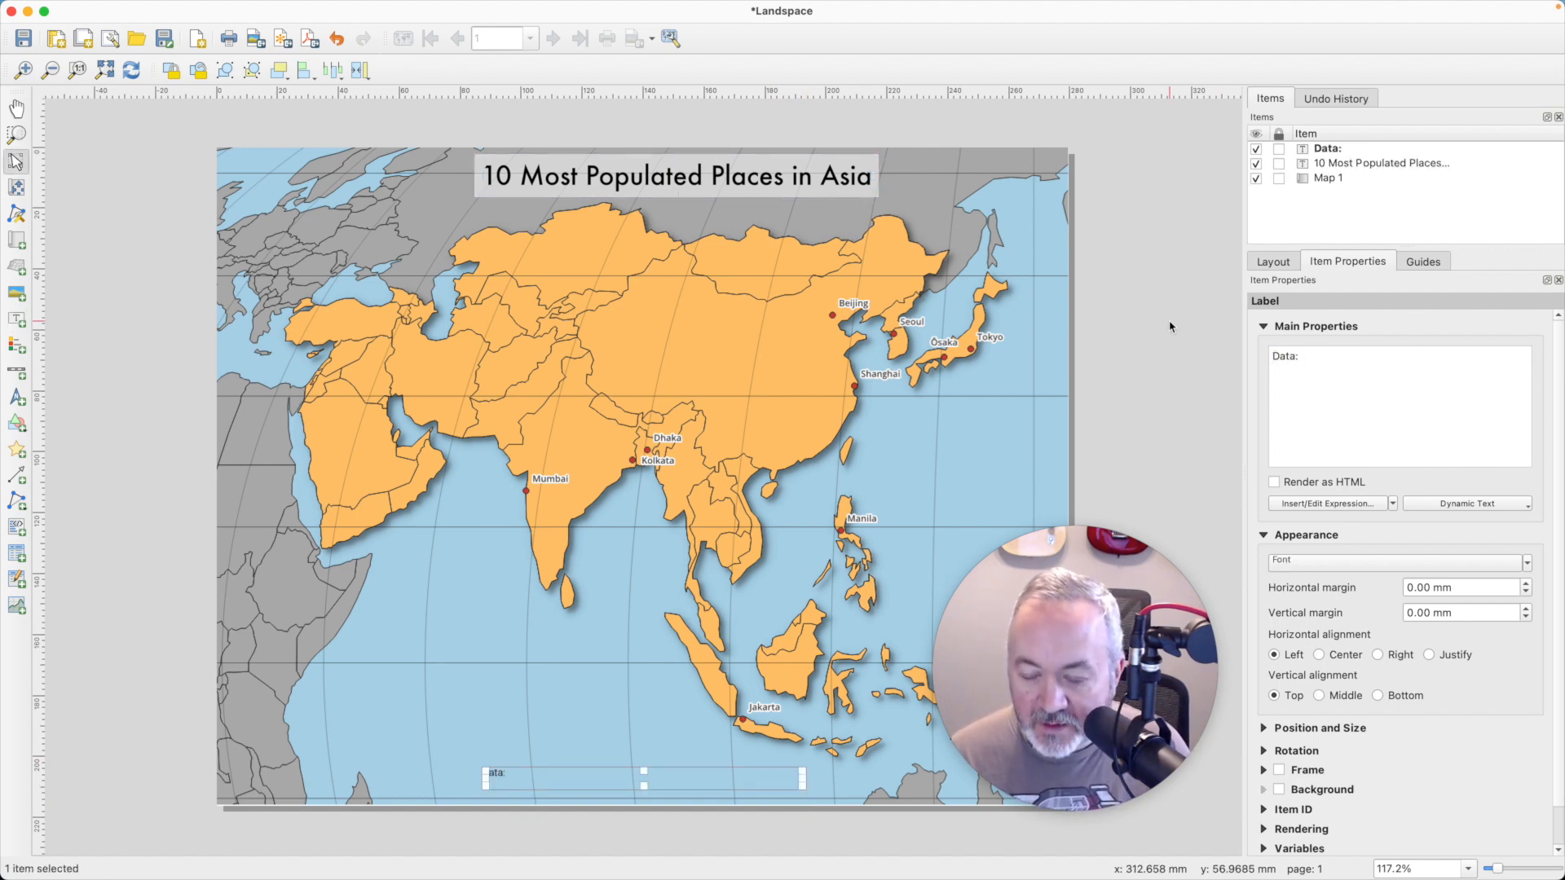
{"action": "type", "text": " Natural"}
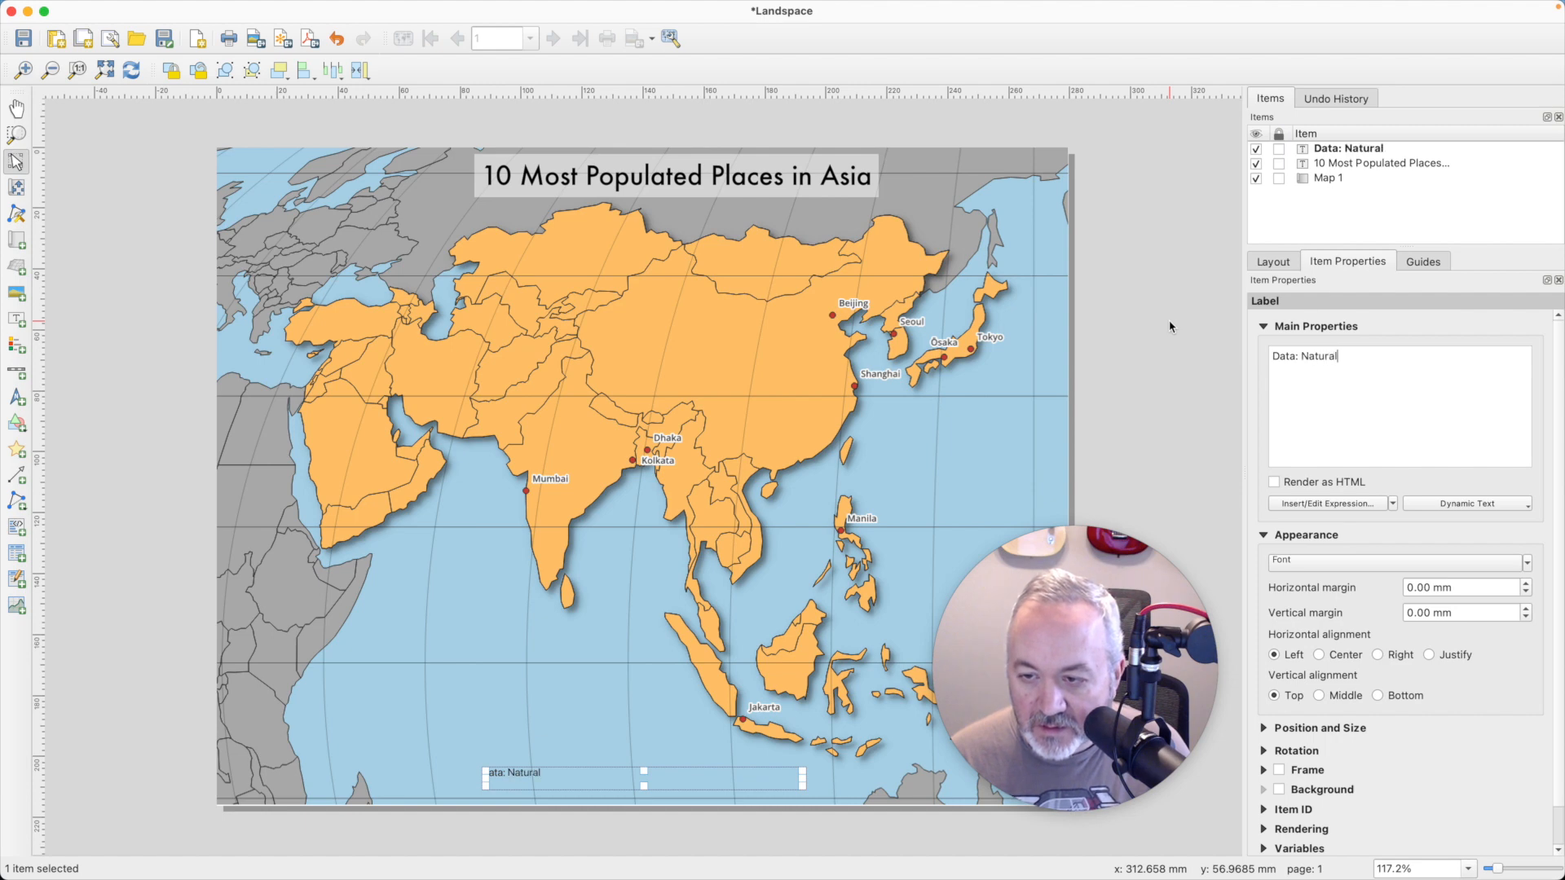
{"action": "type", "text": " Earth"}
- Switch to Safari, copy the web address of the open Natural Earth page, and return to the QGIS layout
{"action": "key", "text": "super+Tab"}
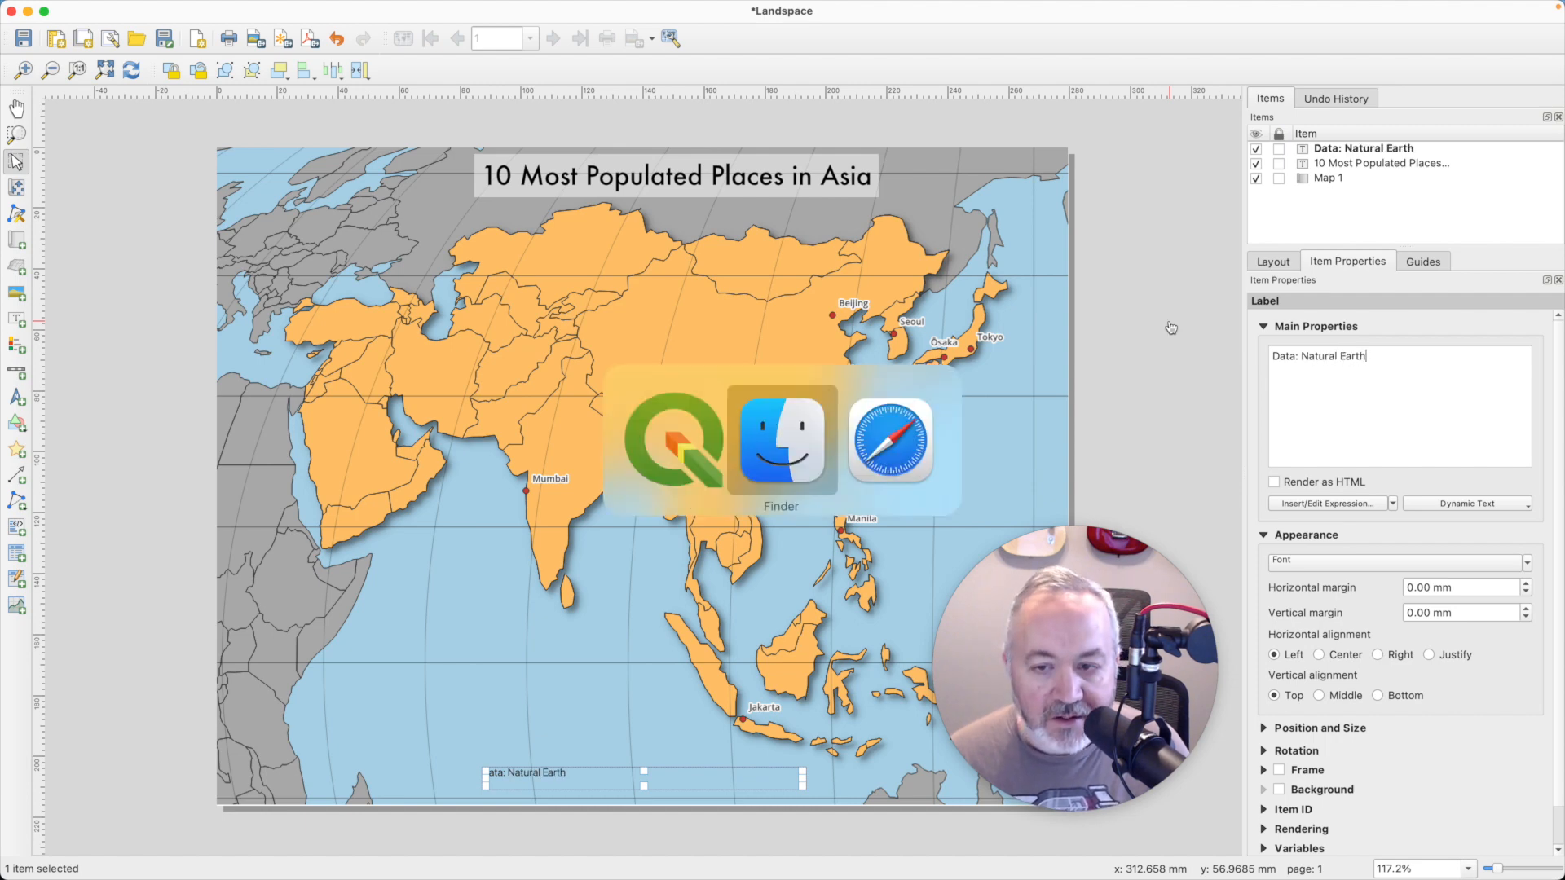
{"action": "key", "text": "super+Tab"}
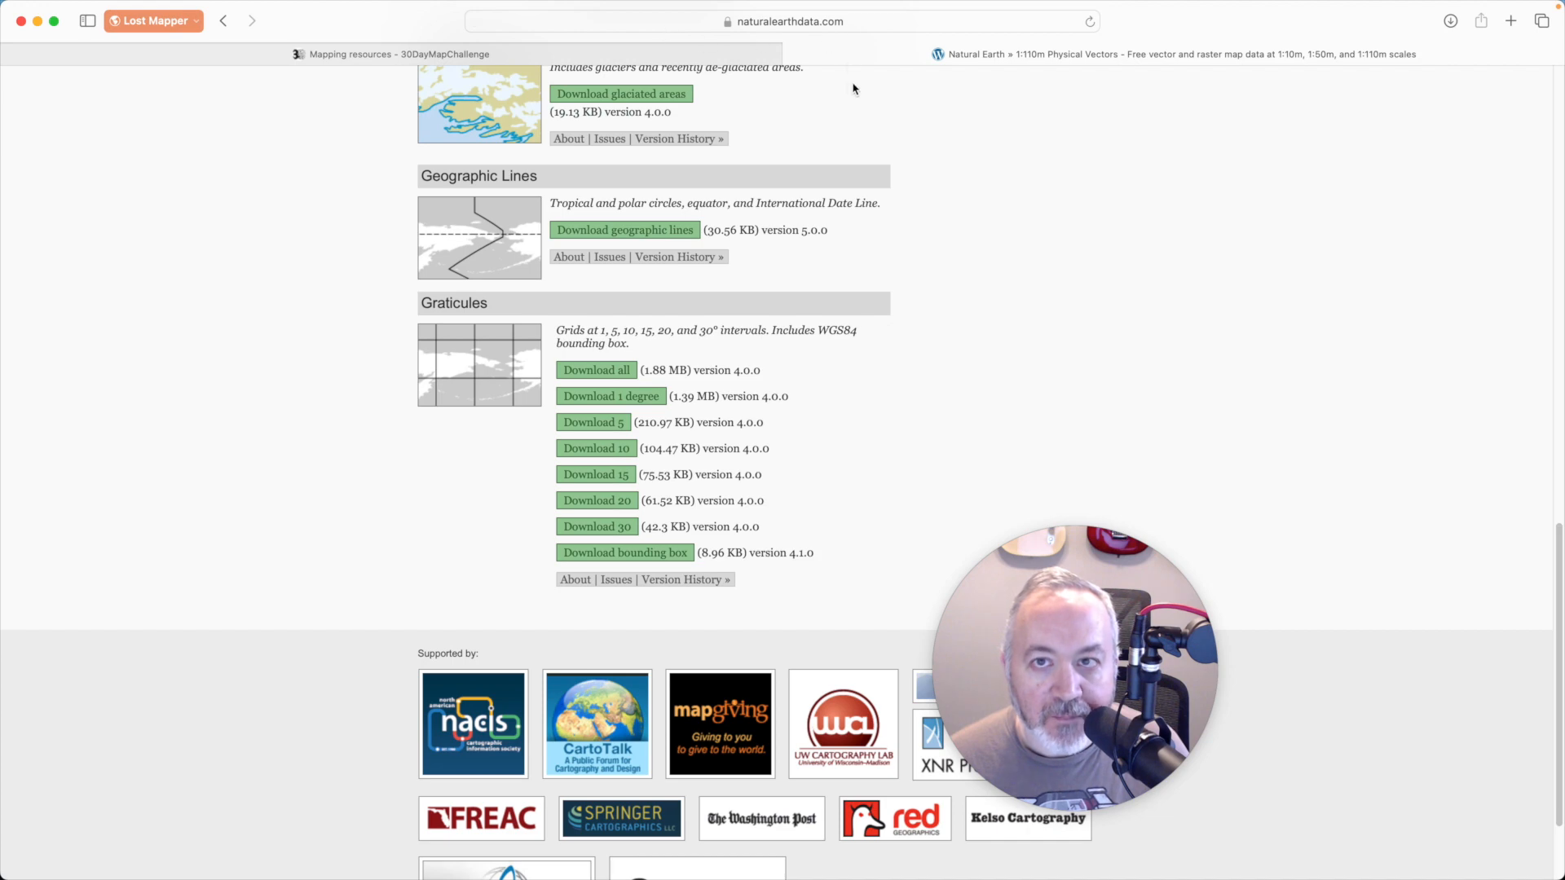
{"action": "scroll", "coordinate": [852, 88], "scroll_direction": "up", "scroll_amount": 3}
{"action": "left_click", "coordinate": [869, 21]}
{"action": "key", "text": "super+c"}
{"action": "key", "text": "super+Tab"}
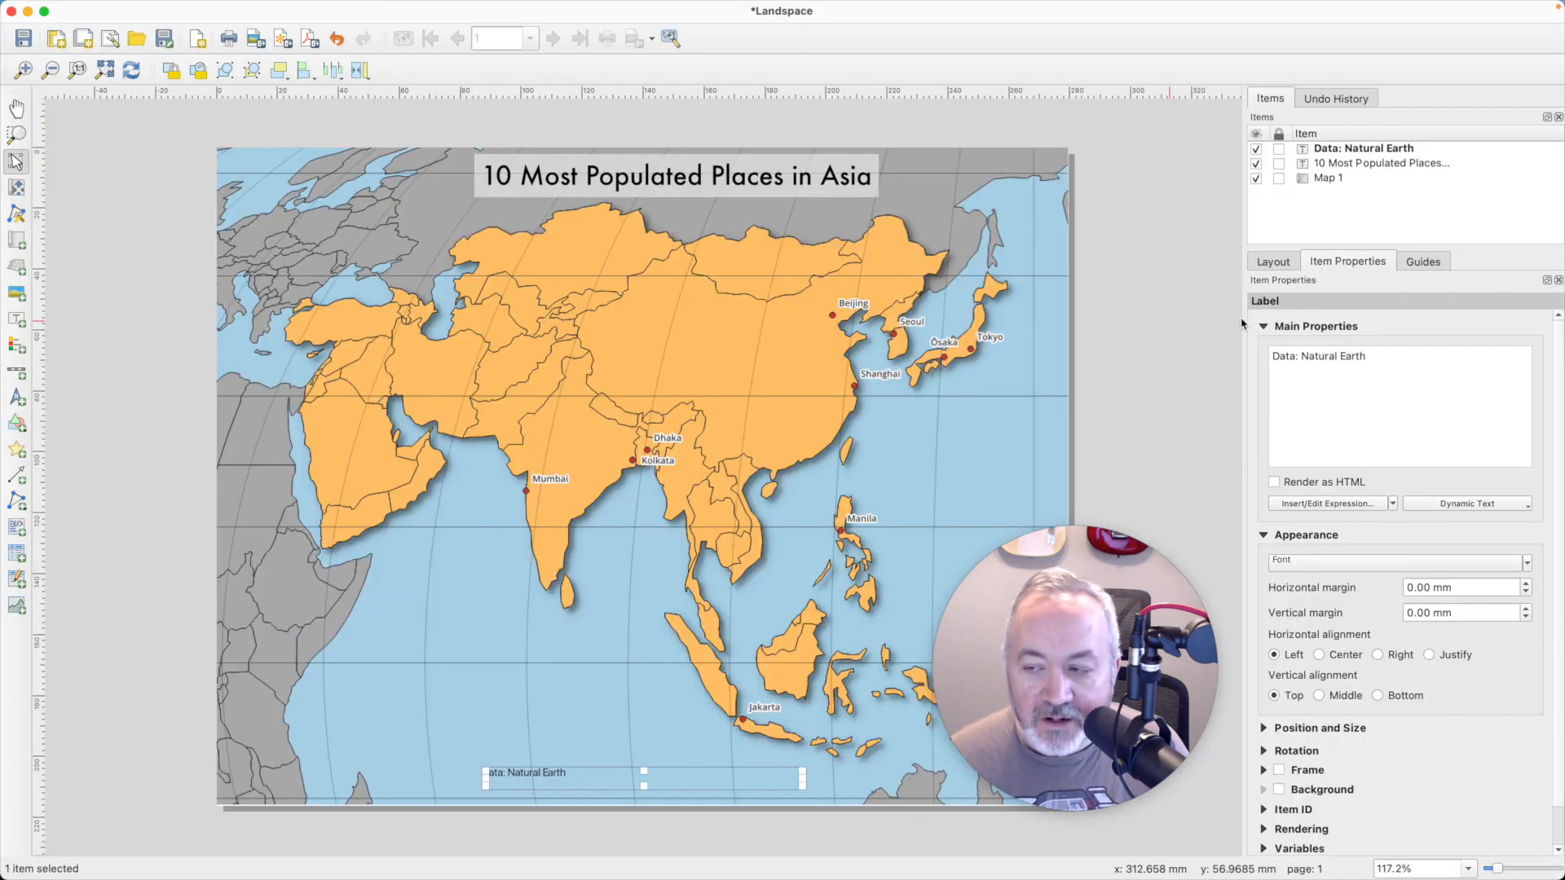
{"action": "left_click_drag", "start_coordinate": [1301, 356], "coordinate": [1369, 356]}
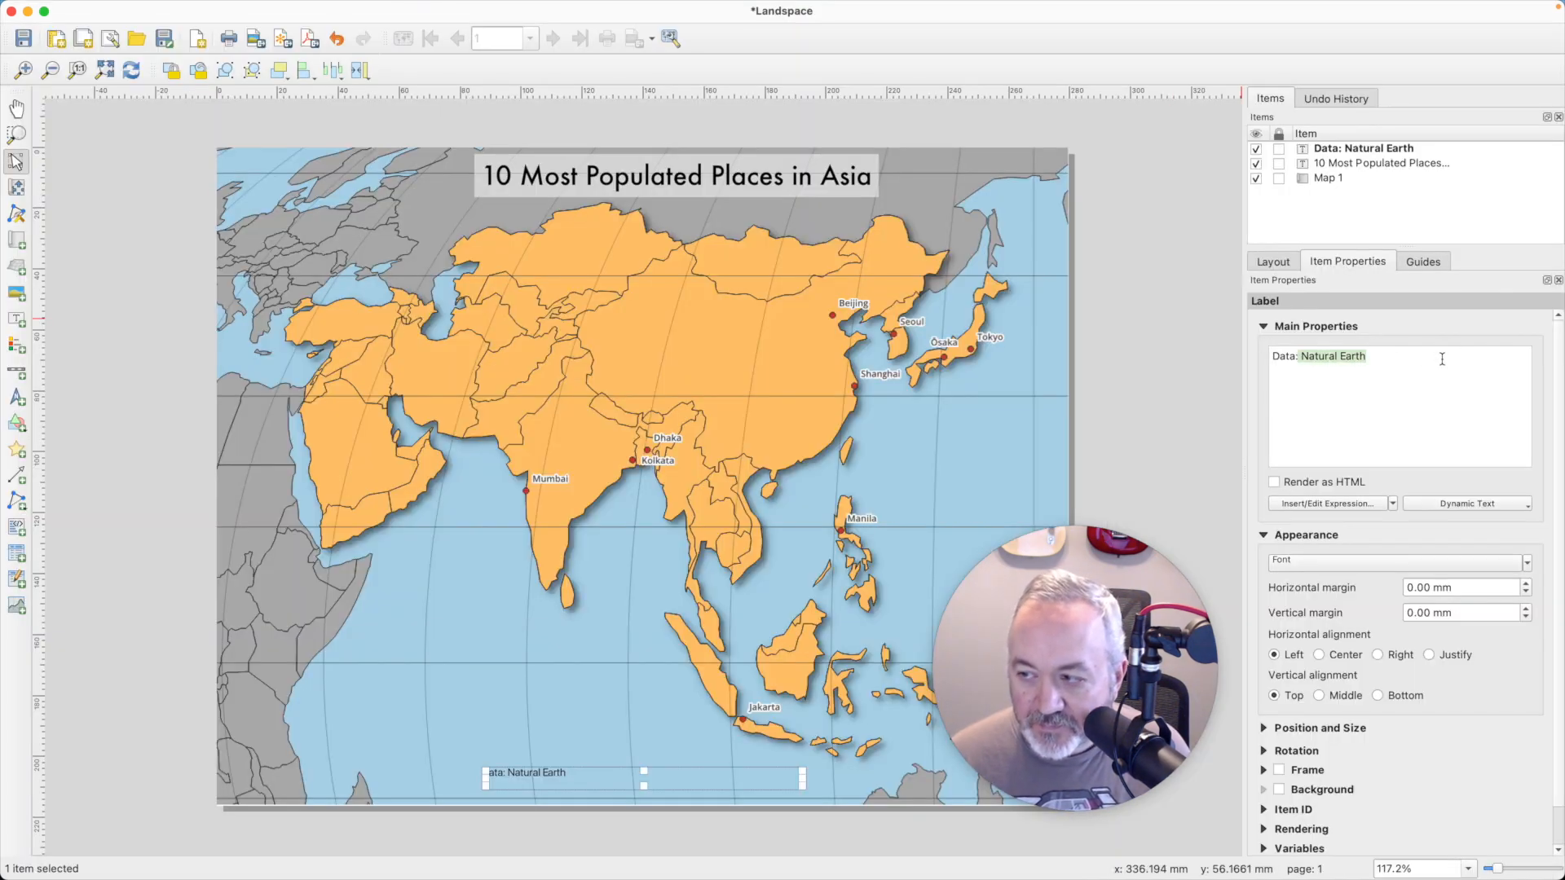
{"action": "key", "text": "BackSpace"}
{"action": "key", "text": "super+v"}
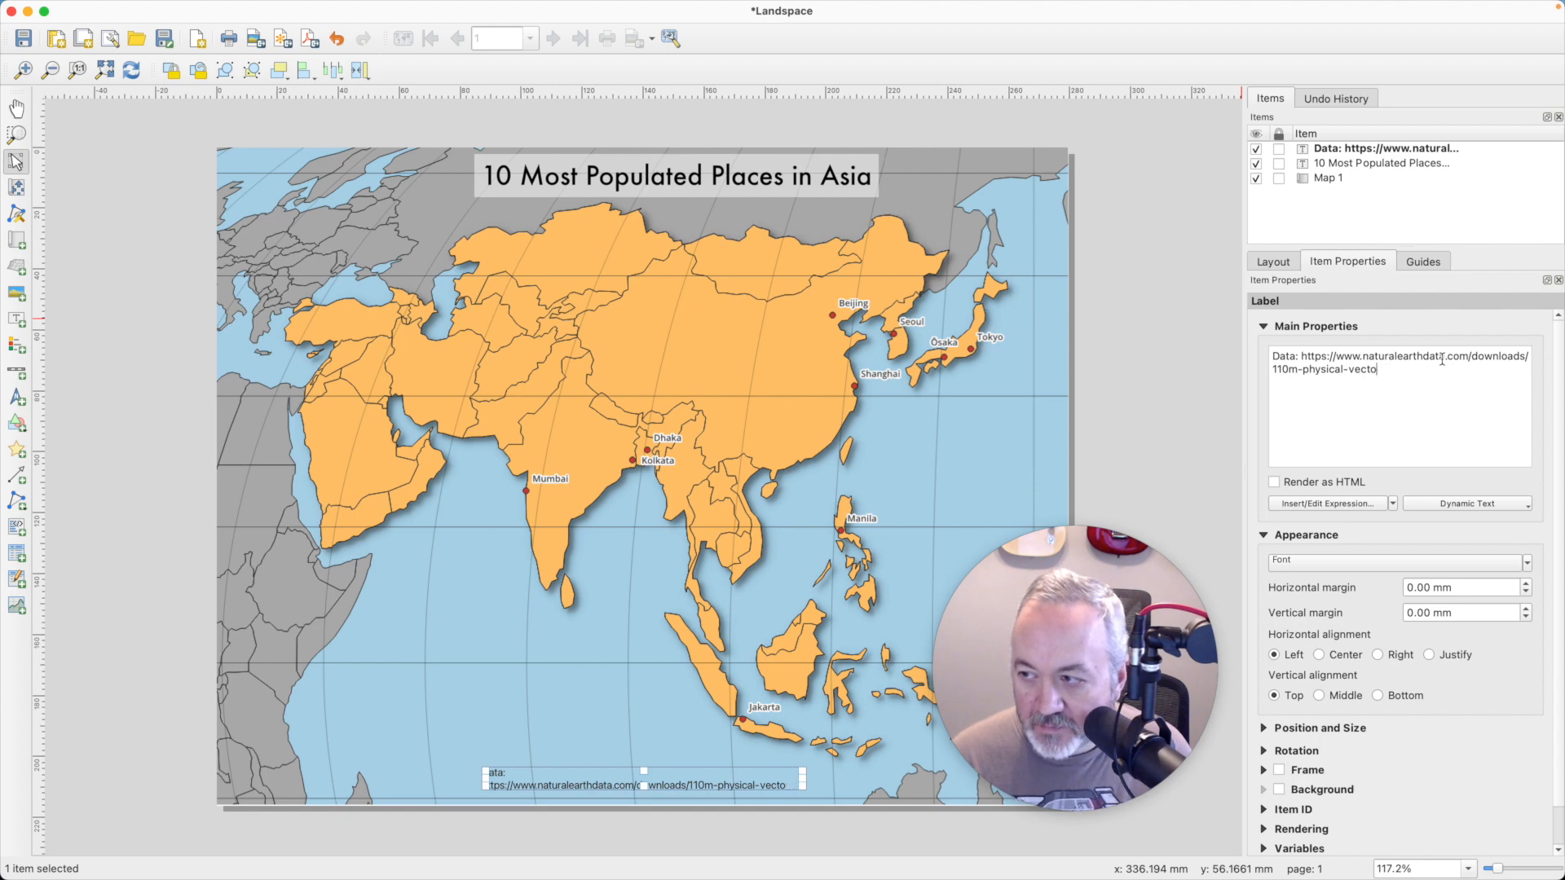
{"action": "key", "text": "BackSpace"}
{"action": "key", "text": "BackSpace"}
{"action": "key", "text": "BackSpace"}
{"action": "key", "text": "BackSpace"}
{"action": "key", "text": "BackSpace"}
{"action": "key", "text": "BackSpace"}
{"action": "key", "text": "BackSpace"}
{"action": "key", "text": "BackSpace"}
{"action": "key", "text": "BackSpace"}
{"action": "key", "text": "BackSpace"}
{"action": "key", "text": "BackSpace"}
{"action": "key", "text": "BackSpace"}
{"action": "key", "text": "BackSpace"}
{"action": "key", "text": "BackSpace"}
{"action": "key", "text": "BackSpace"}
{"action": "key", "text": "BackSpace"}
{"action": "key", "text": "BackSpace"}
{"action": "key", "text": "BackSpace"}
{"action": "key", "text": "BackSpace"}
{"action": "key", "text": "BackSpace"}
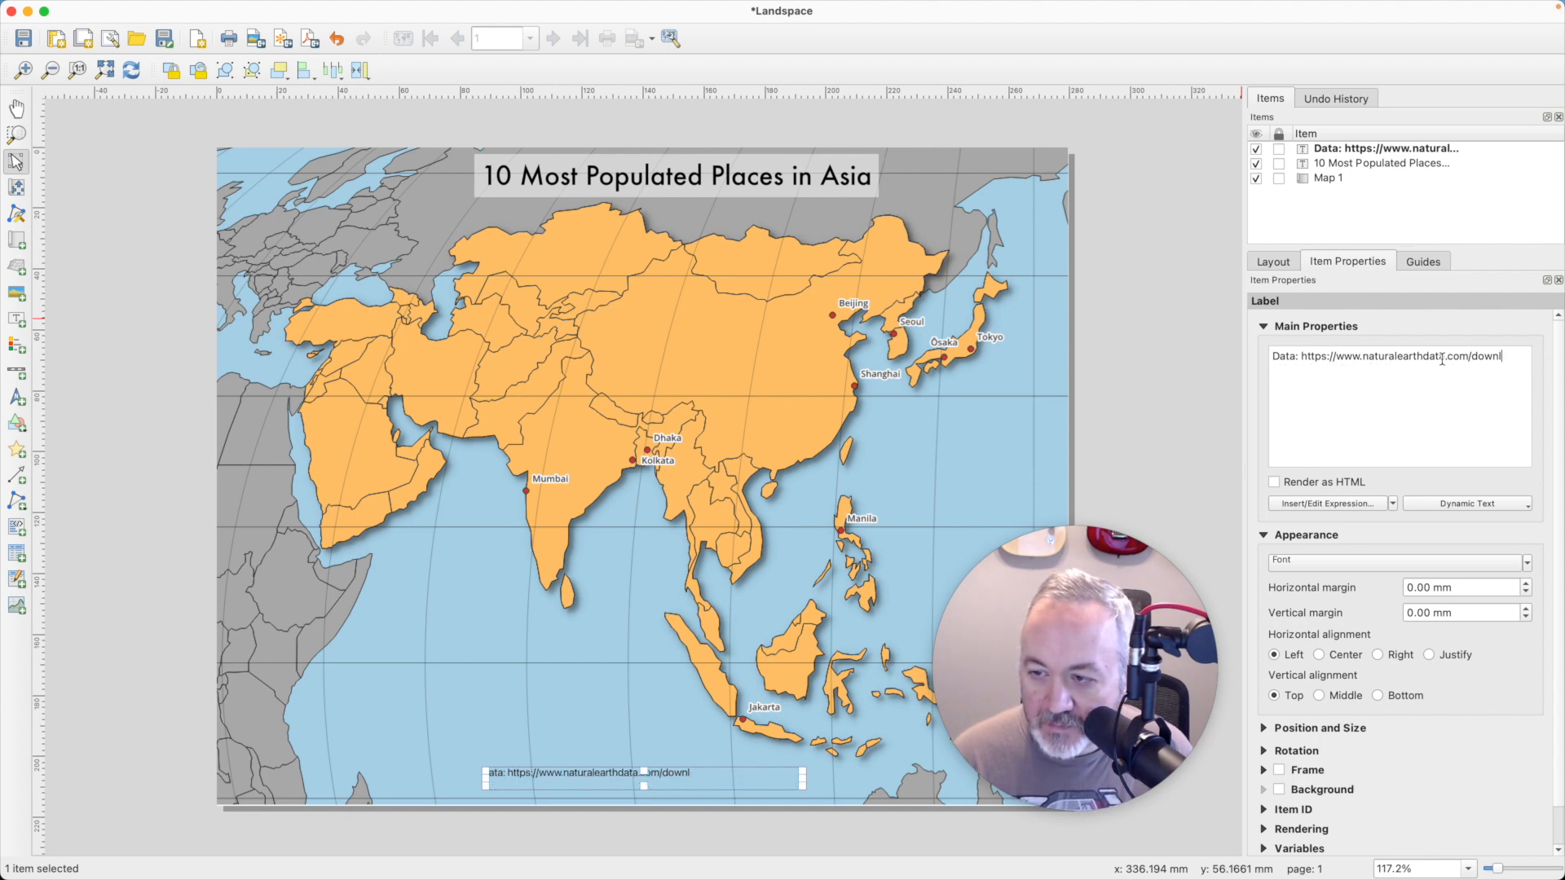
{"action": "key", "text": "BackSpace"}
{"action": "key", "text": "BackSpace"}
{"action": "key", "text": "BackSpace"}
{"action": "key", "text": "BackSpace"}
{"action": "key", "text": "BackSpace"}
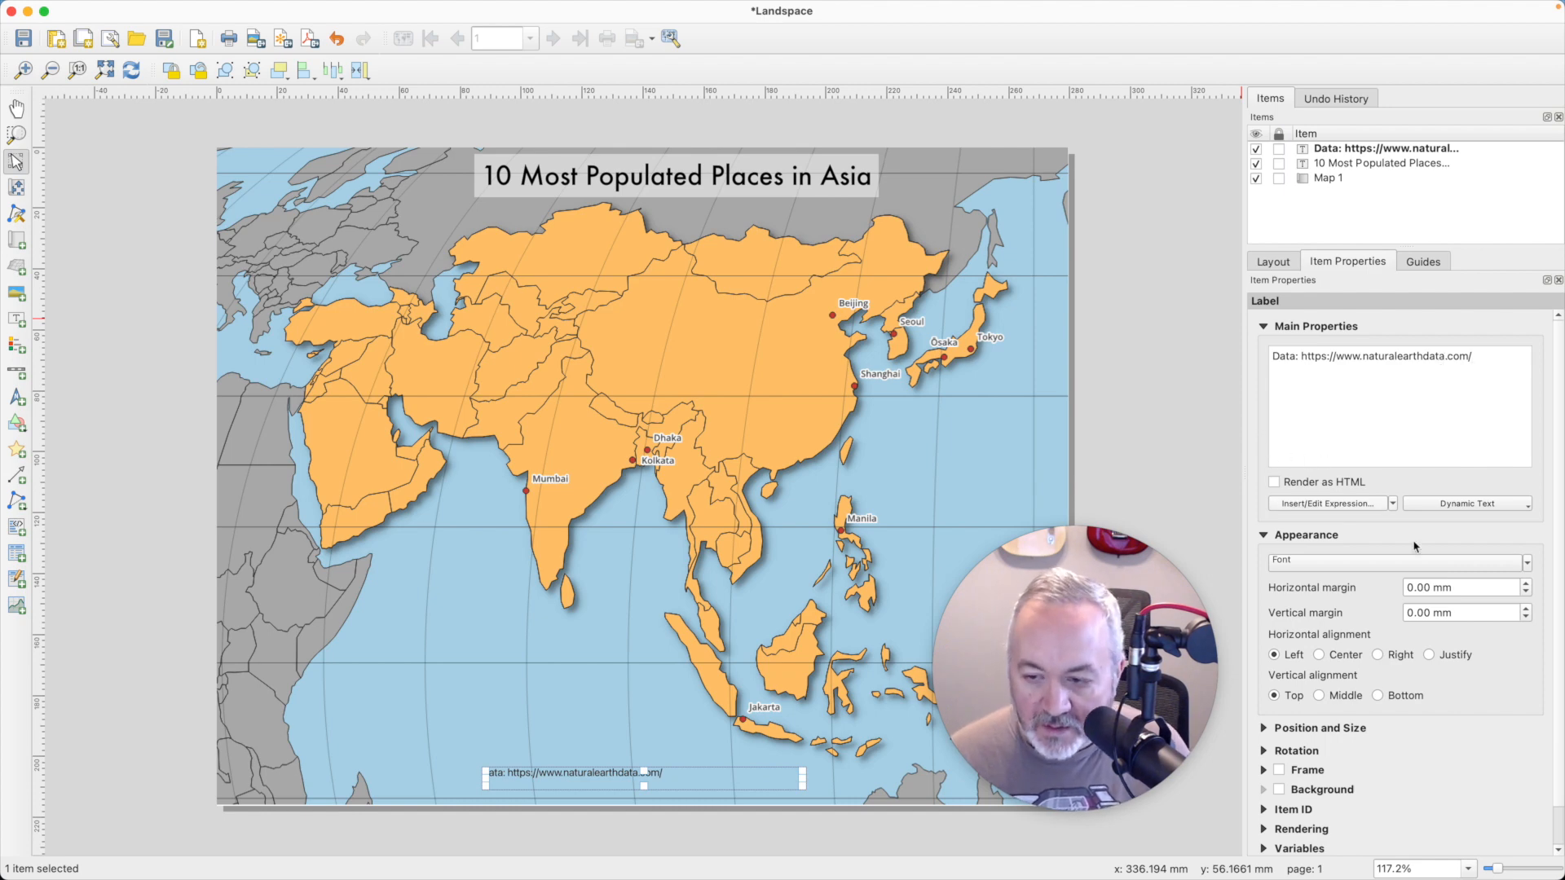
- Set the data label's font to Futura and align its text to Center horizontally and Middle vertically
{"action": "left_click", "coordinate": [1471, 562]}
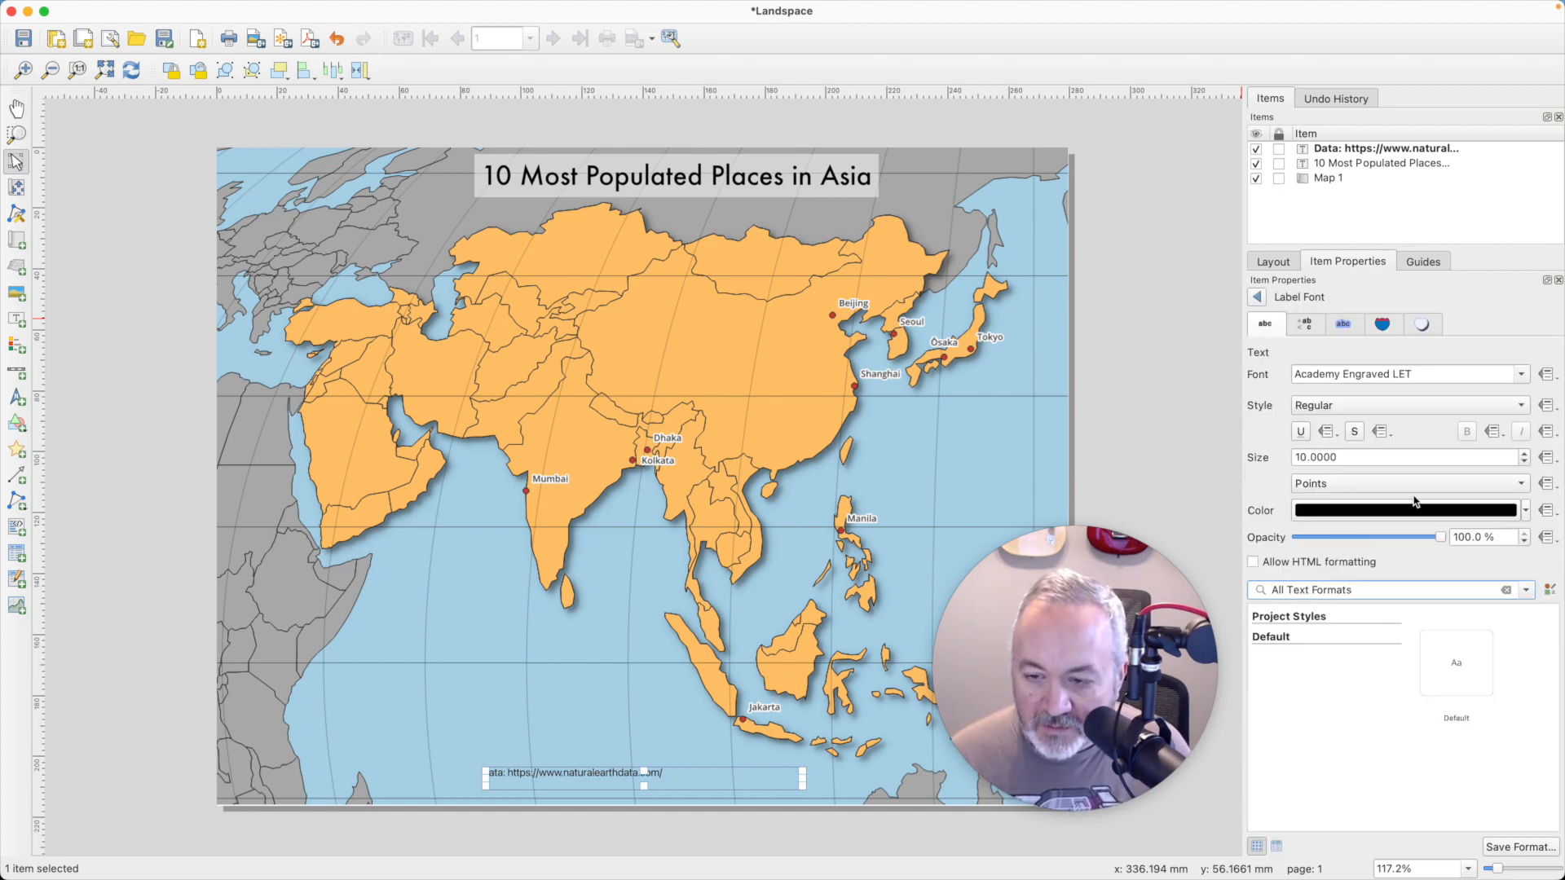
{"action": "left_click", "coordinate": [1518, 373]}
{"action": "scroll", "coordinate": [1312, 486], "scroll_direction": "down", "scroll_amount": 15}
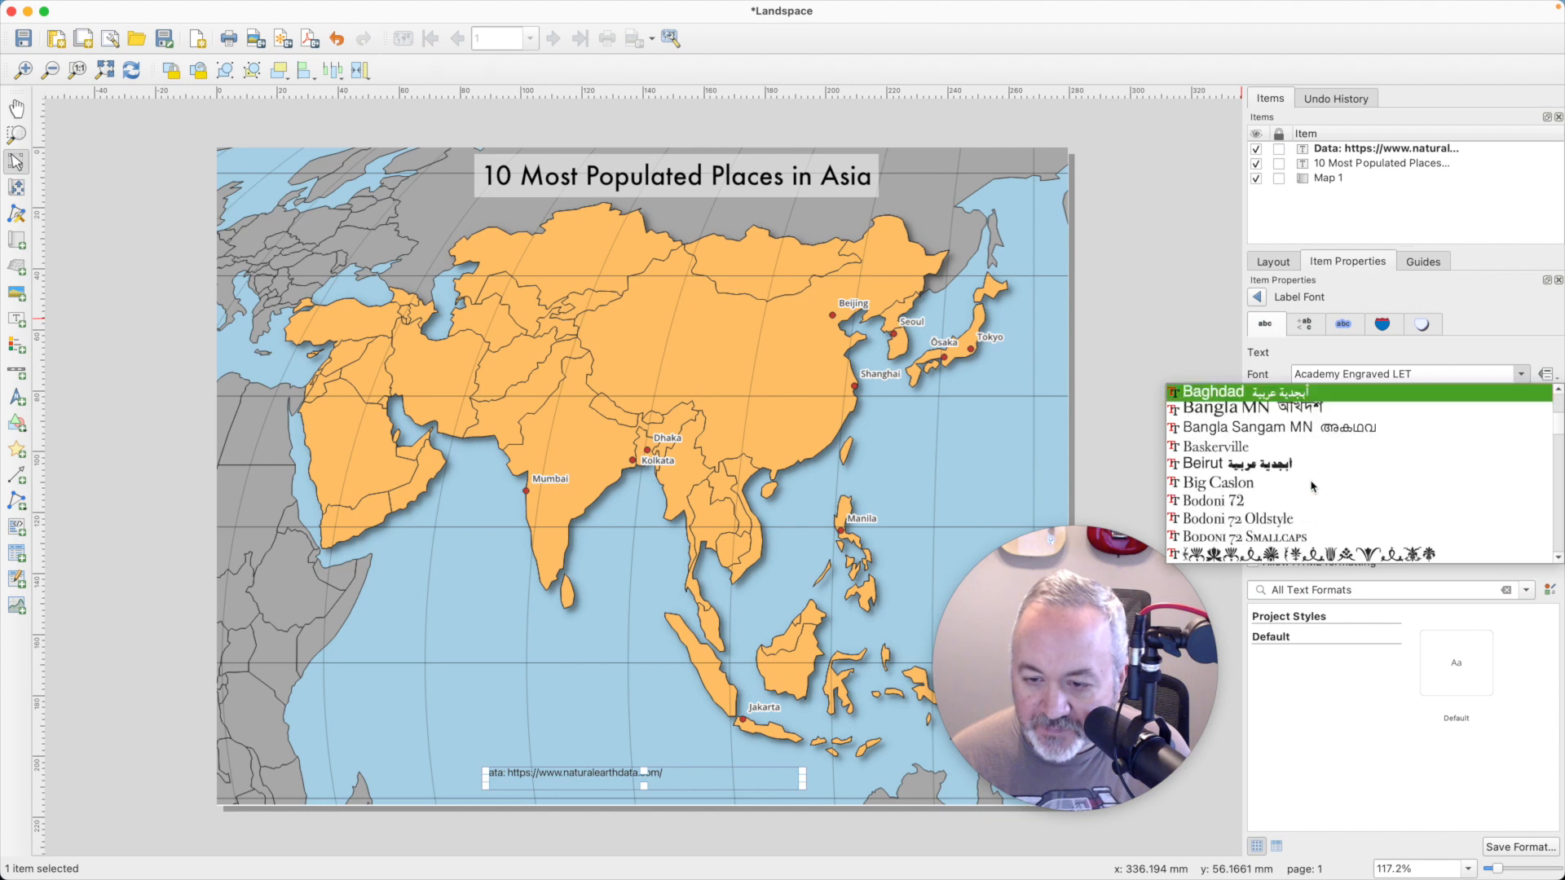
{"action": "scroll", "coordinate": [1312, 486], "scroll_direction": "down", "scroll_amount": 10}
{"action": "scroll", "coordinate": [1312, 487], "scroll_direction": "up", "scroll_amount": 10}
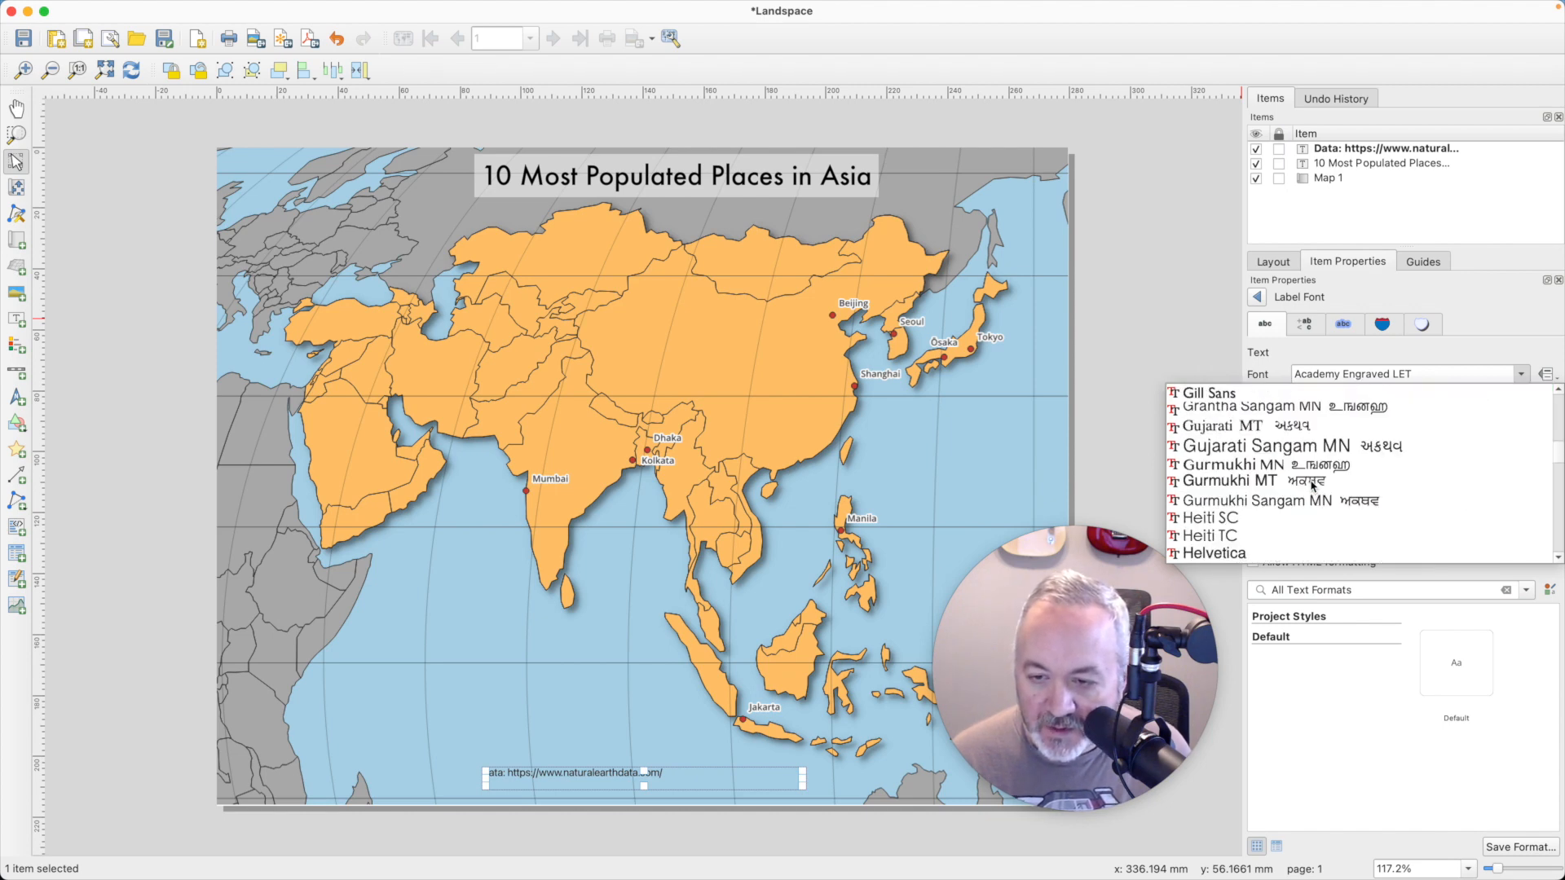
{"action": "left_click", "coordinate": [1204, 447]}
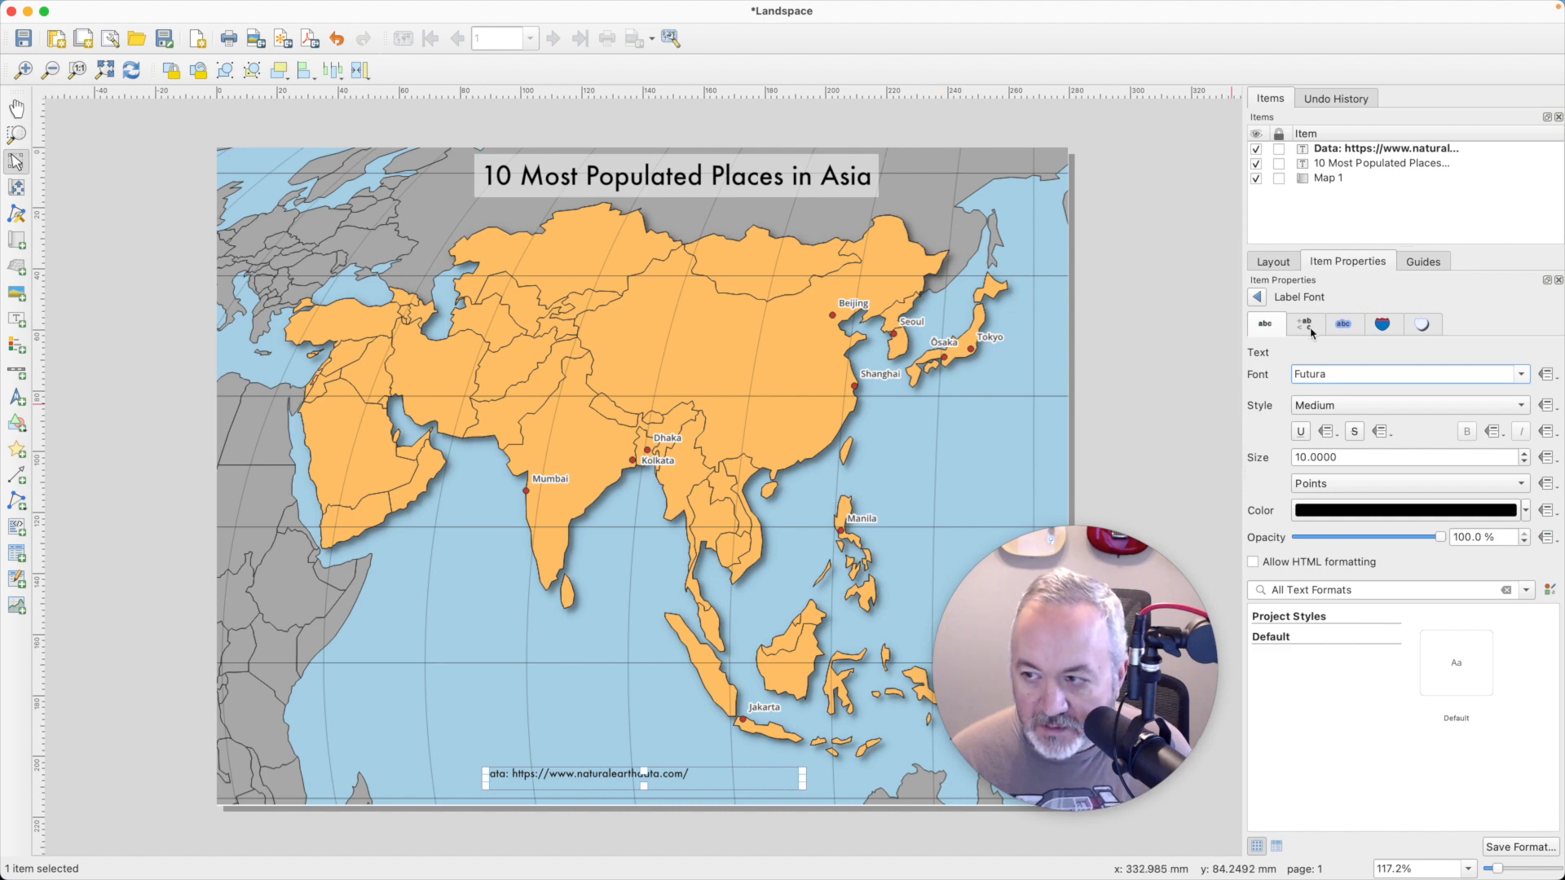
{"action": "left_click", "coordinate": [1260, 297]}
{"action": "left_click", "coordinate": [1343, 654]}
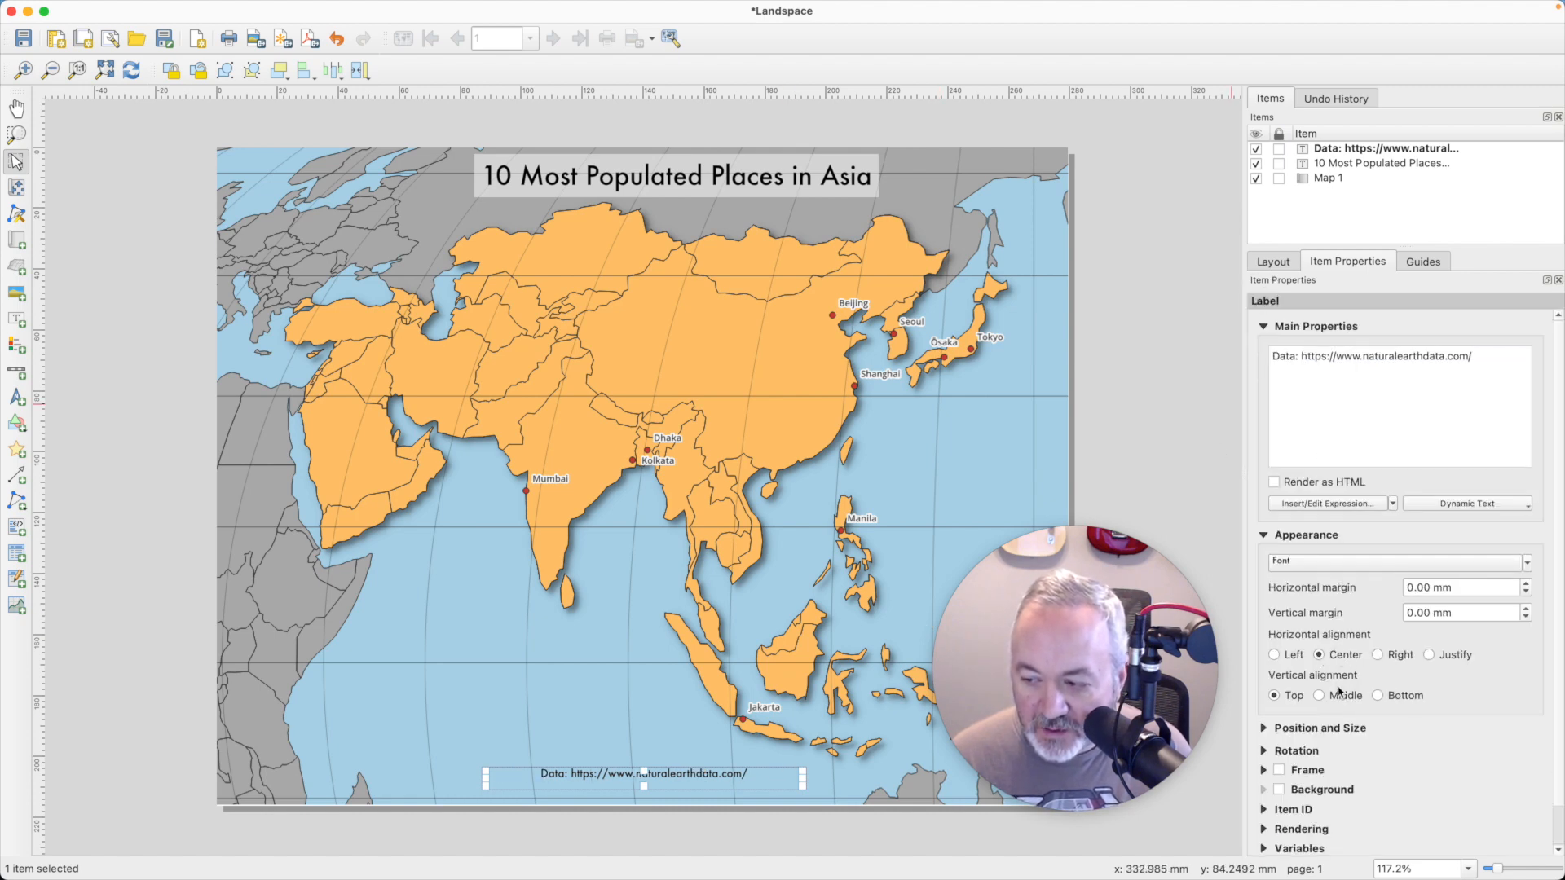
{"action": "left_click", "coordinate": [1345, 695]}
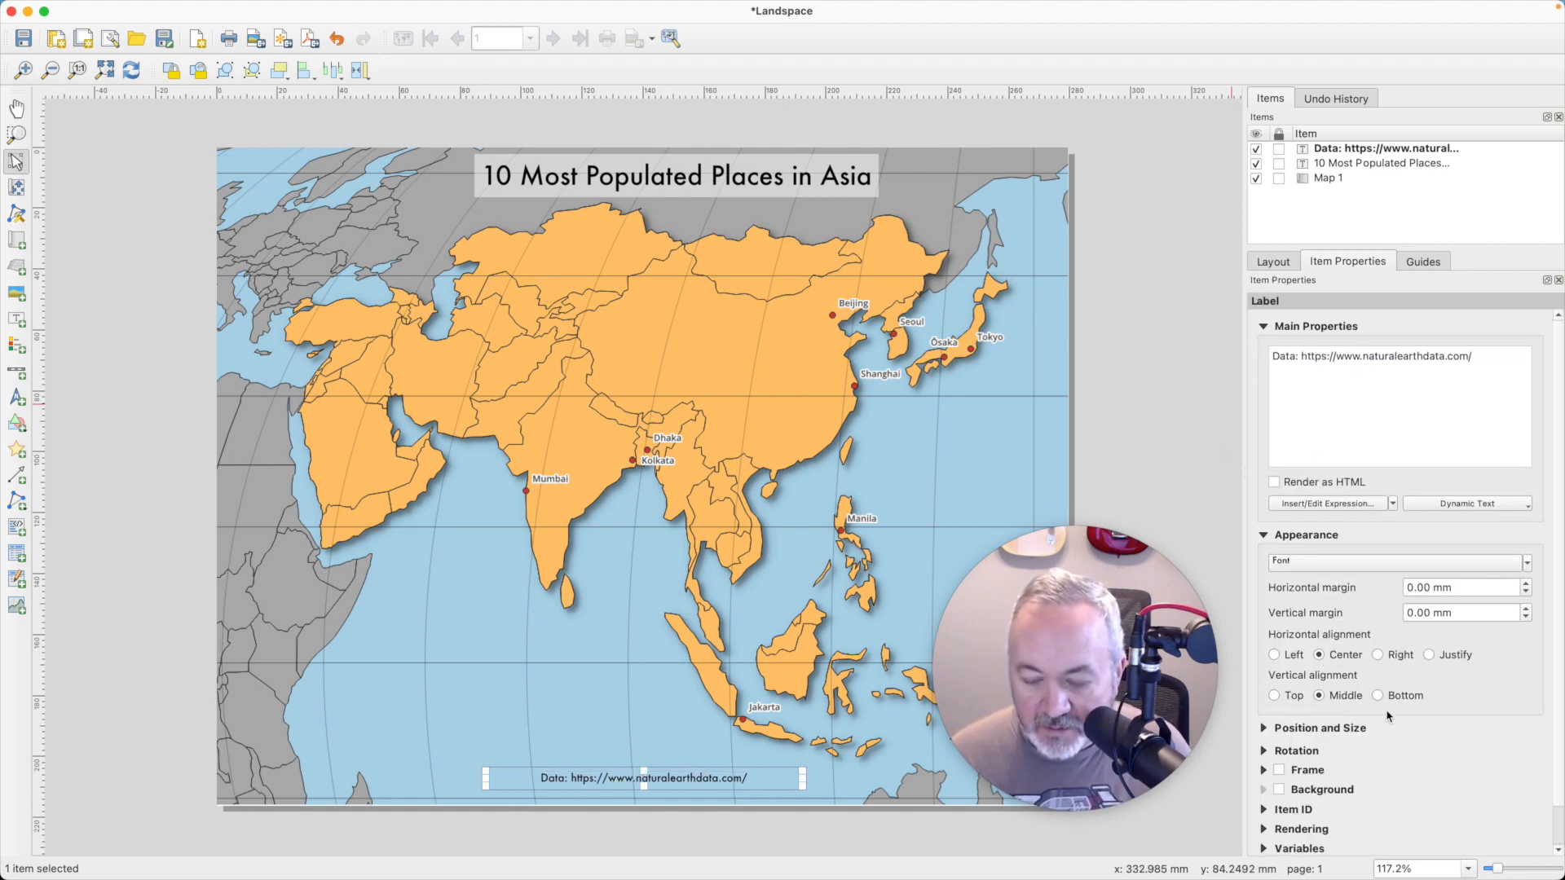
- Enable the data label's white background and set its opacity to 50%
{"action": "left_click", "coordinate": [1278, 790]}
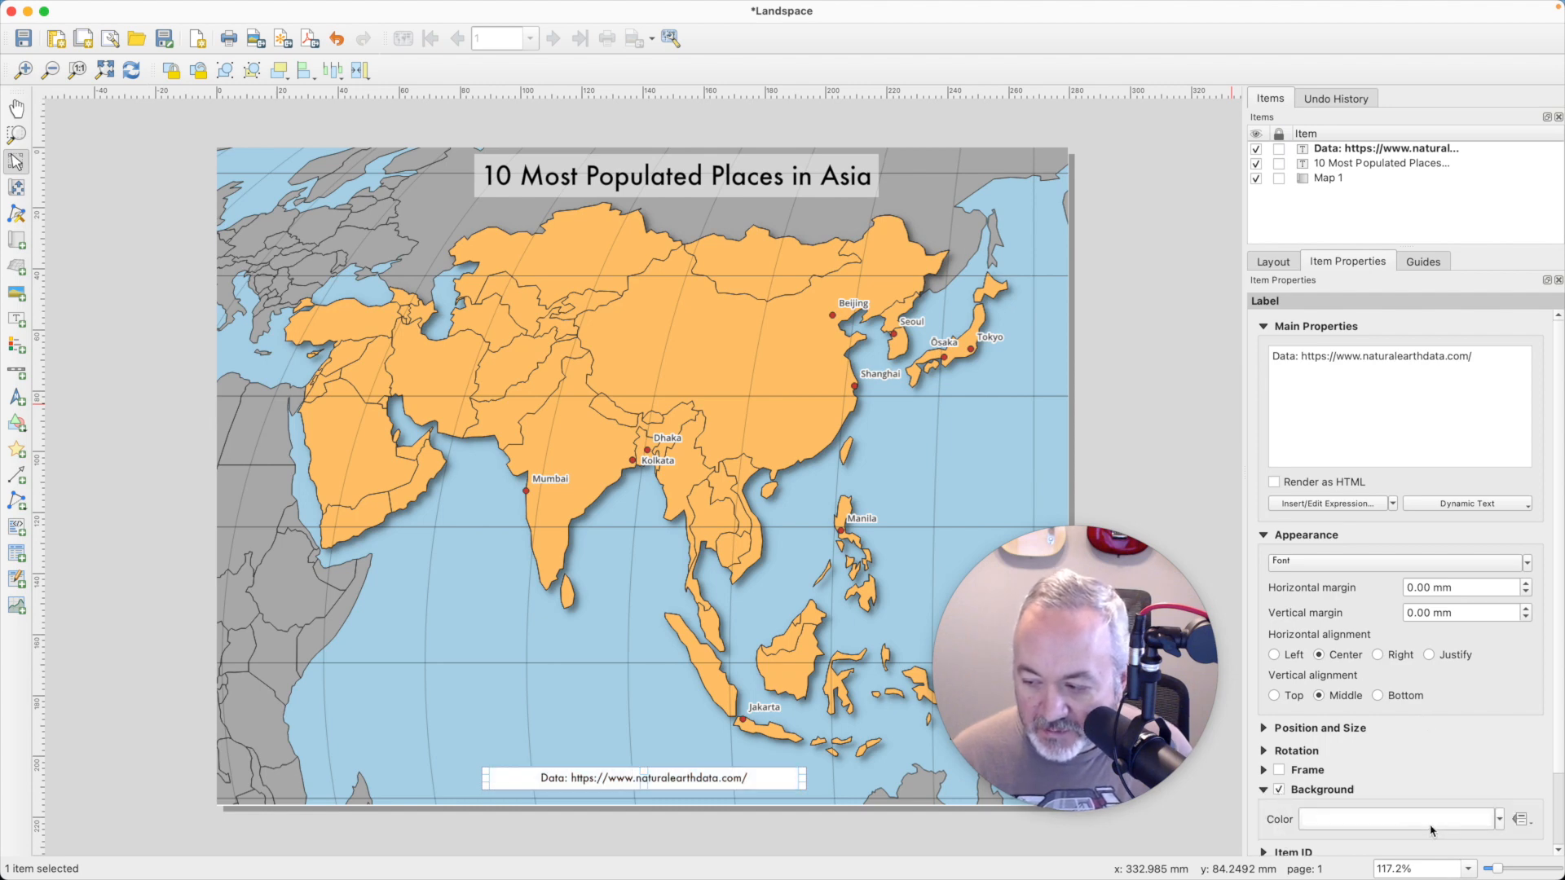
{"action": "left_click", "coordinate": [1481, 822]}
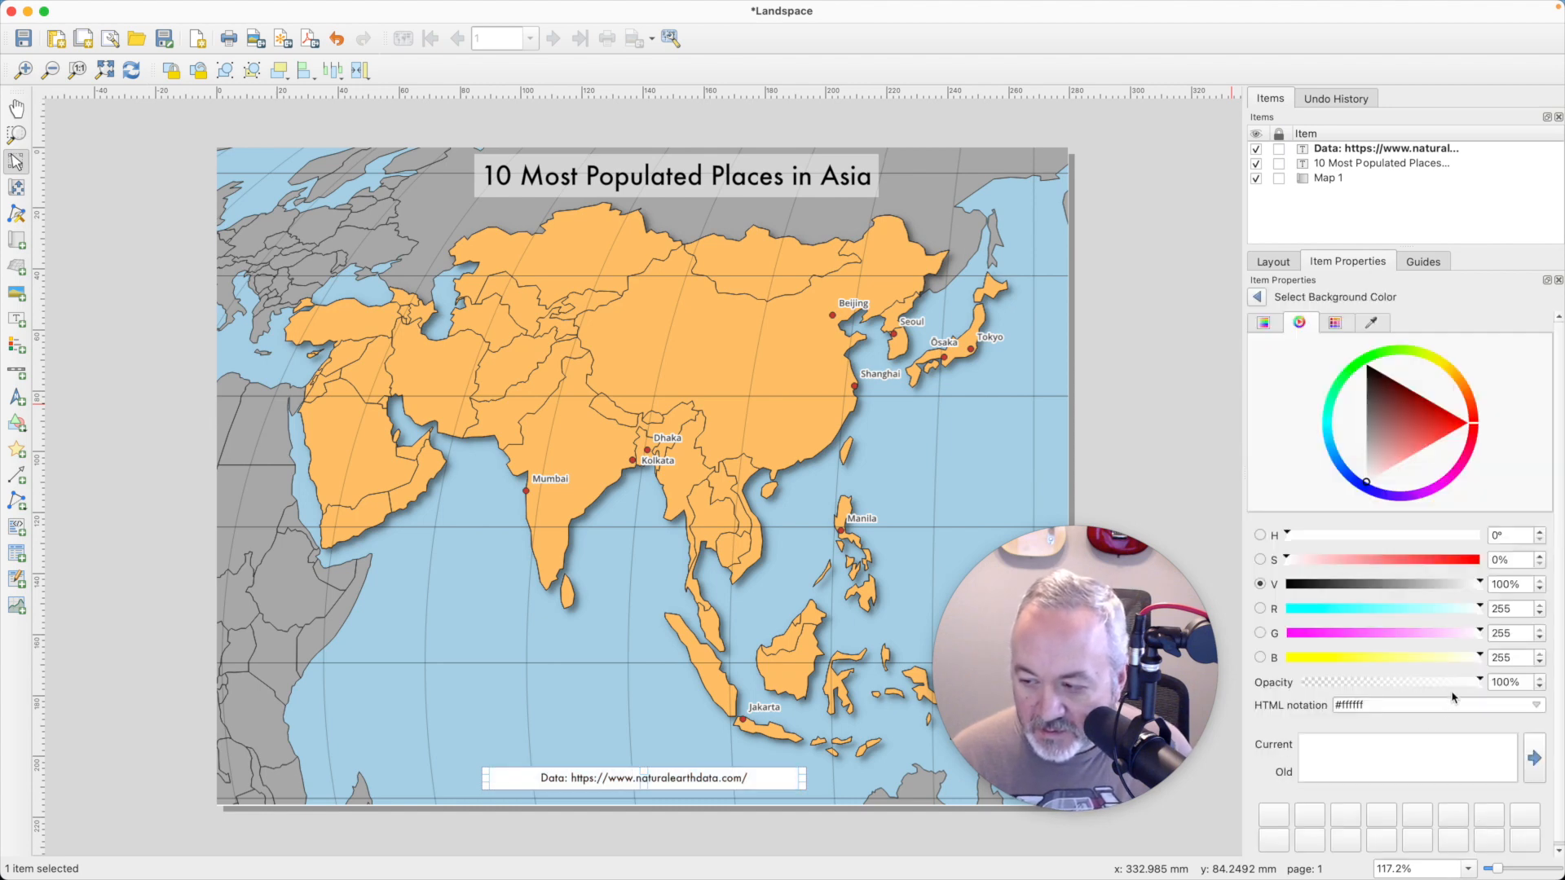
{"action": "left_click_drag", "start_coordinate": [1477, 686], "coordinate": [1391, 689]}
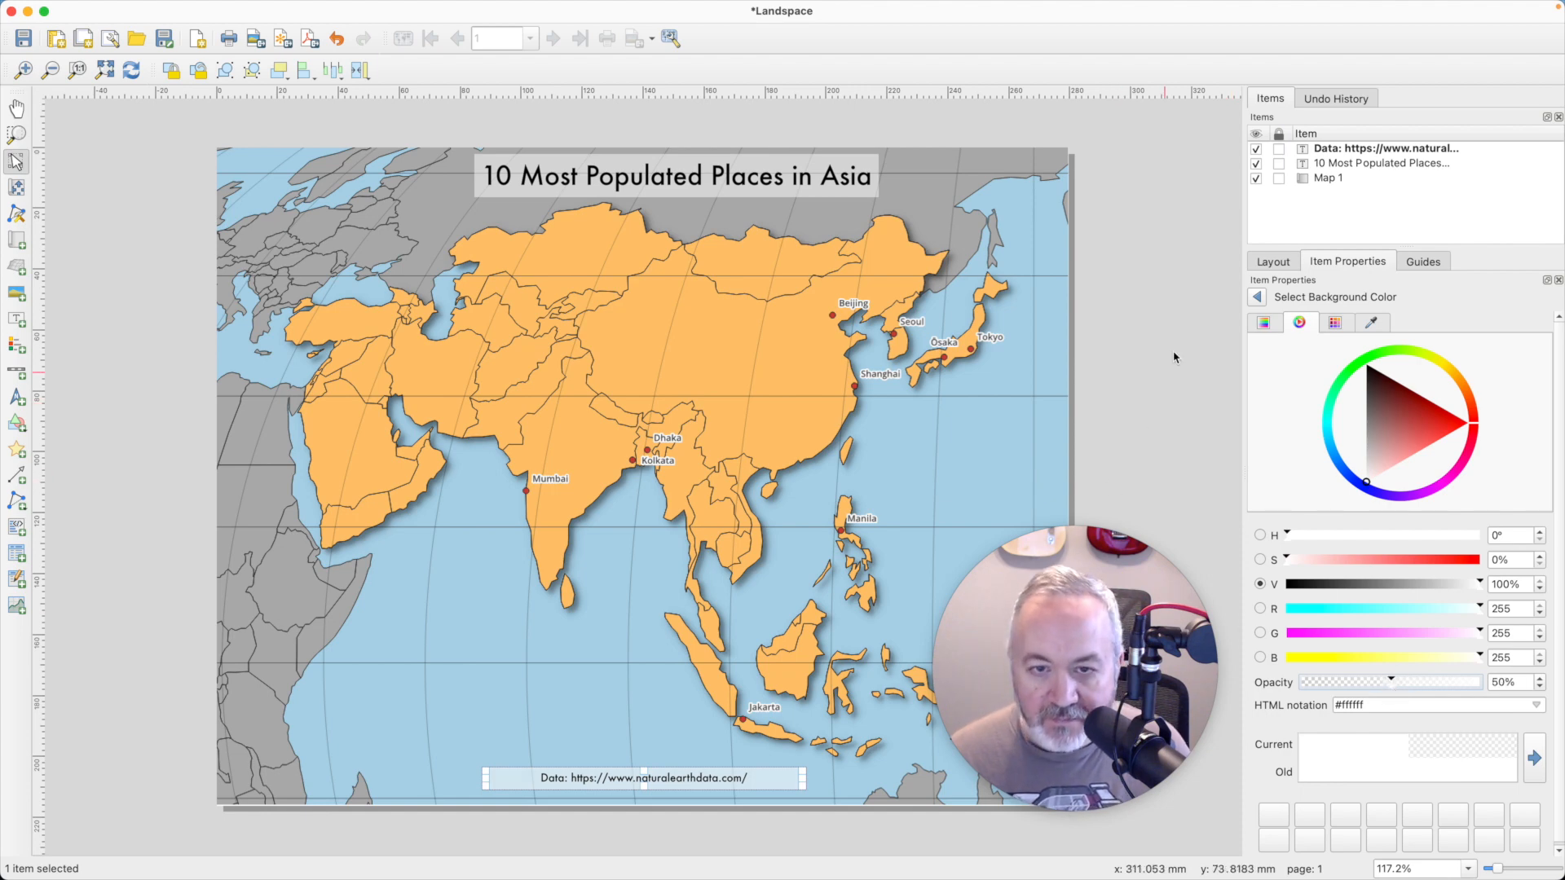
{"action": "left_click", "coordinate": [1115, 386]}
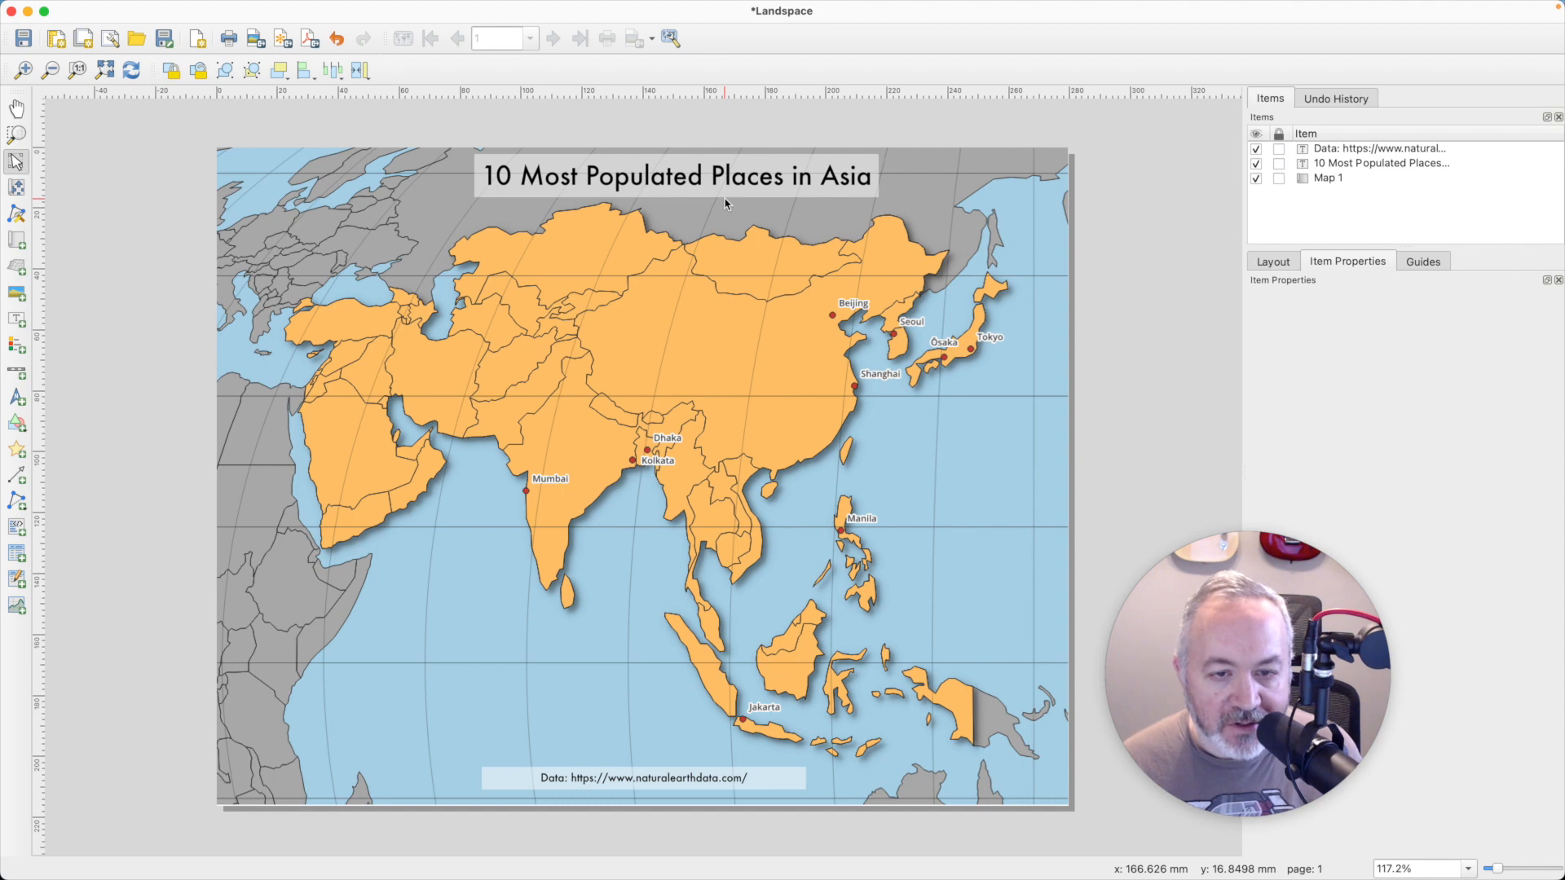
- Switch to the main QGIS project window and apply the "dot white" marker symbol to the Asia Places layer
{"action": "key", "text": "super+grave"}
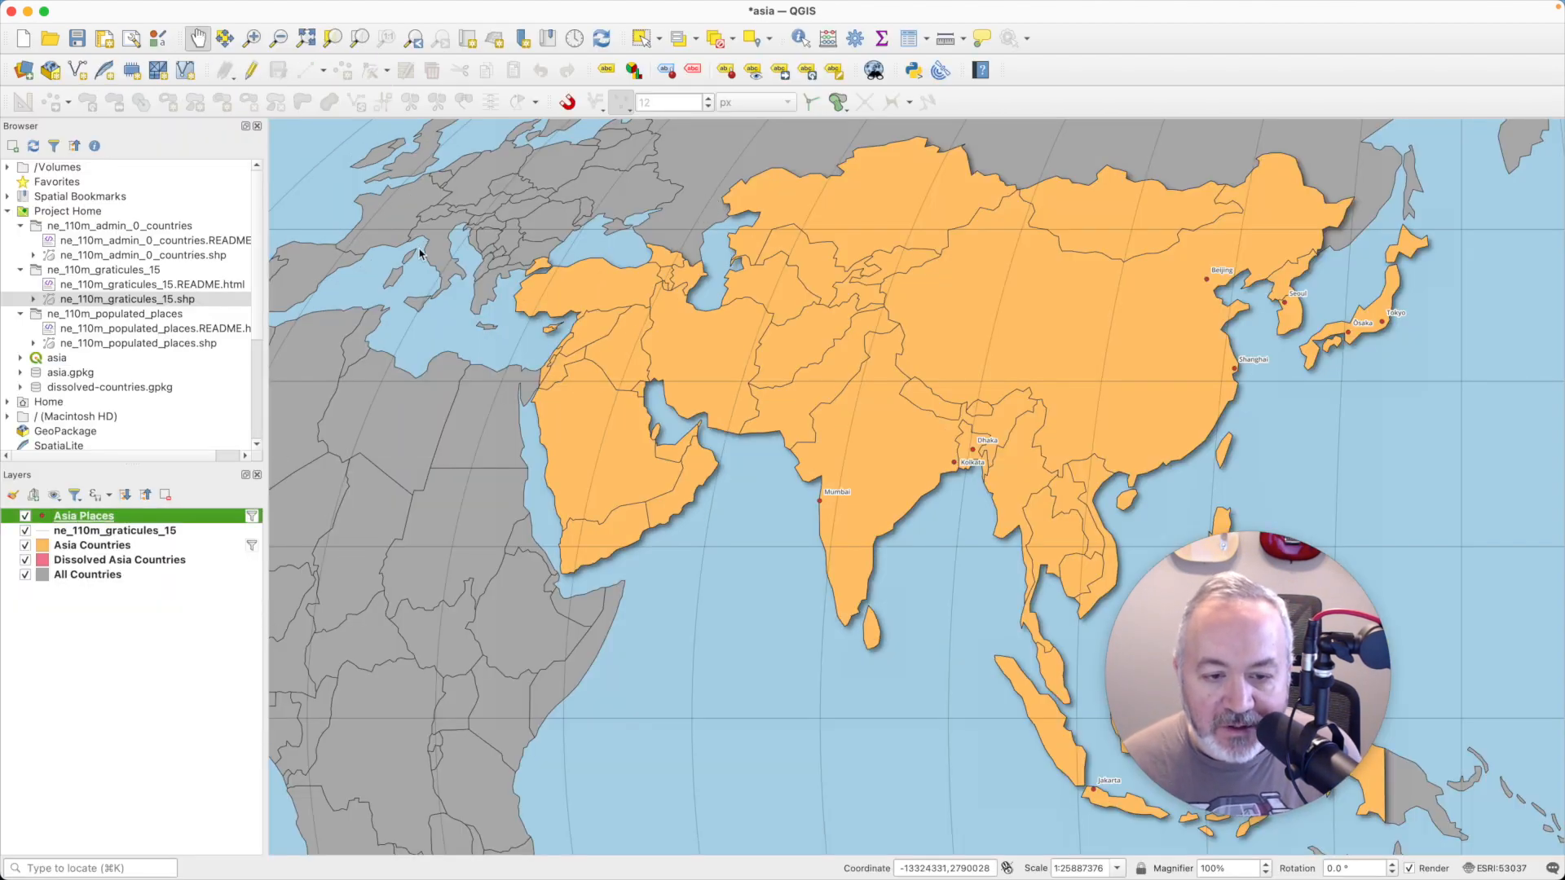
{"action": "double_click", "coordinate": [153, 518]}
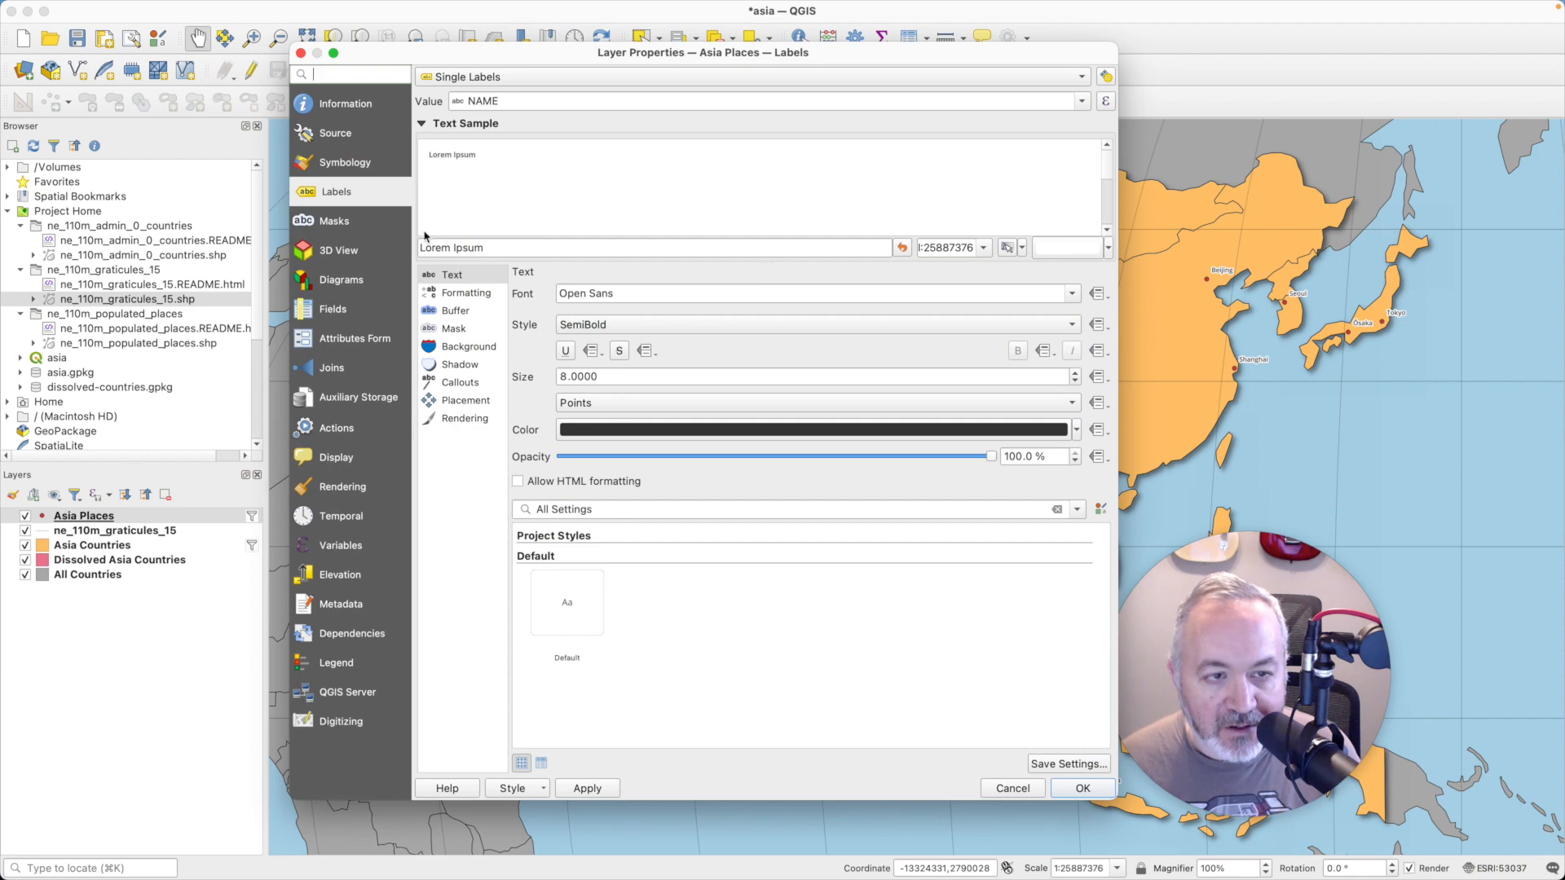
{"action": "left_click", "coordinate": [353, 166]}
{"action": "left_click", "coordinate": [894, 422]}
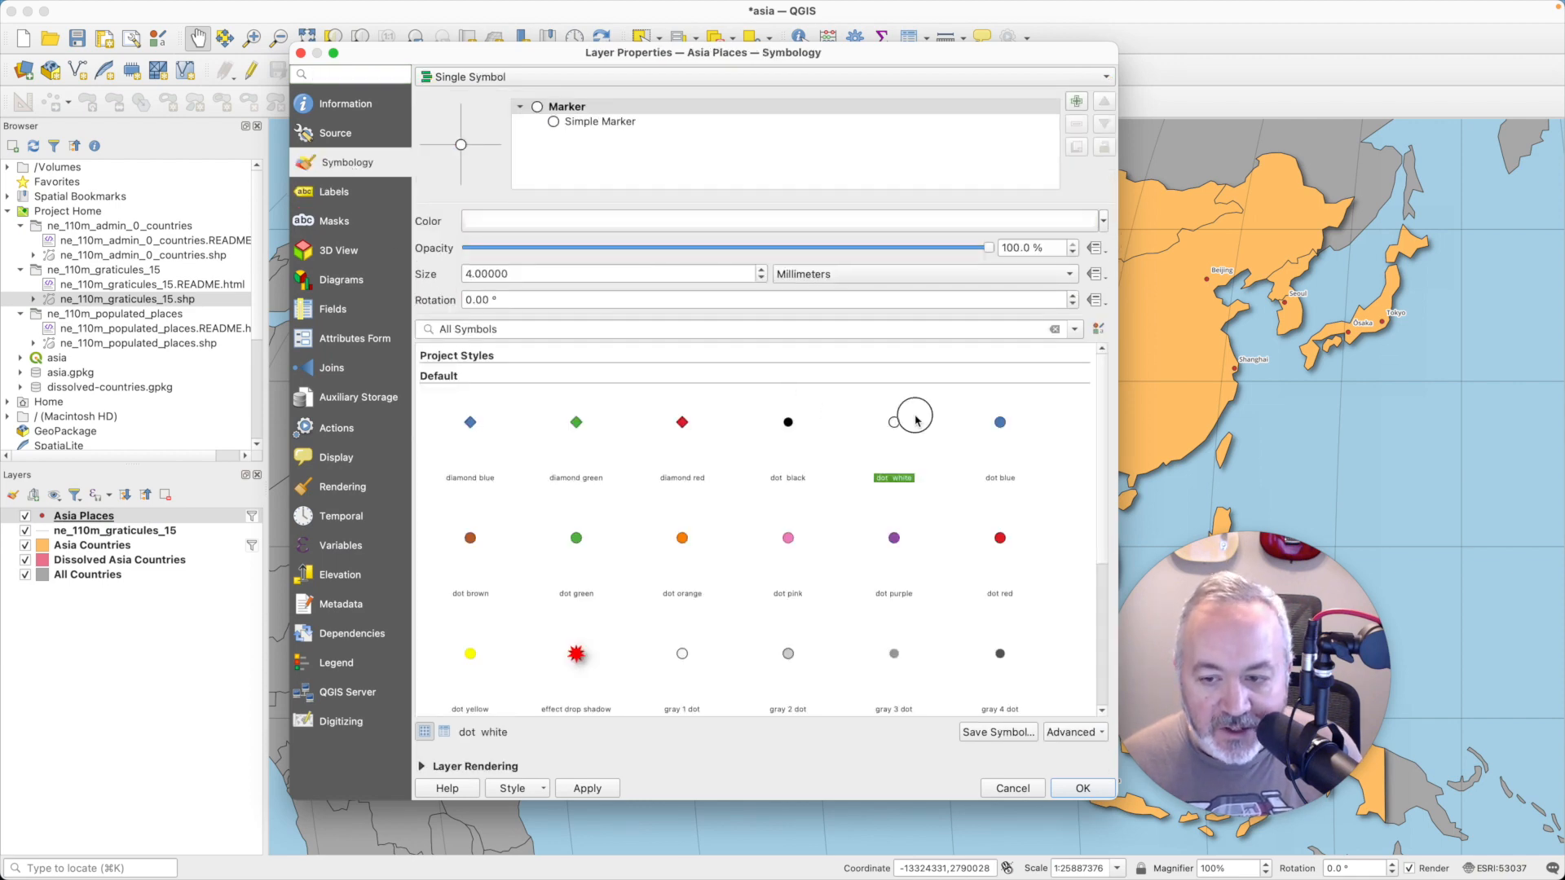
{"action": "left_click", "coordinate": [1084, 787]}
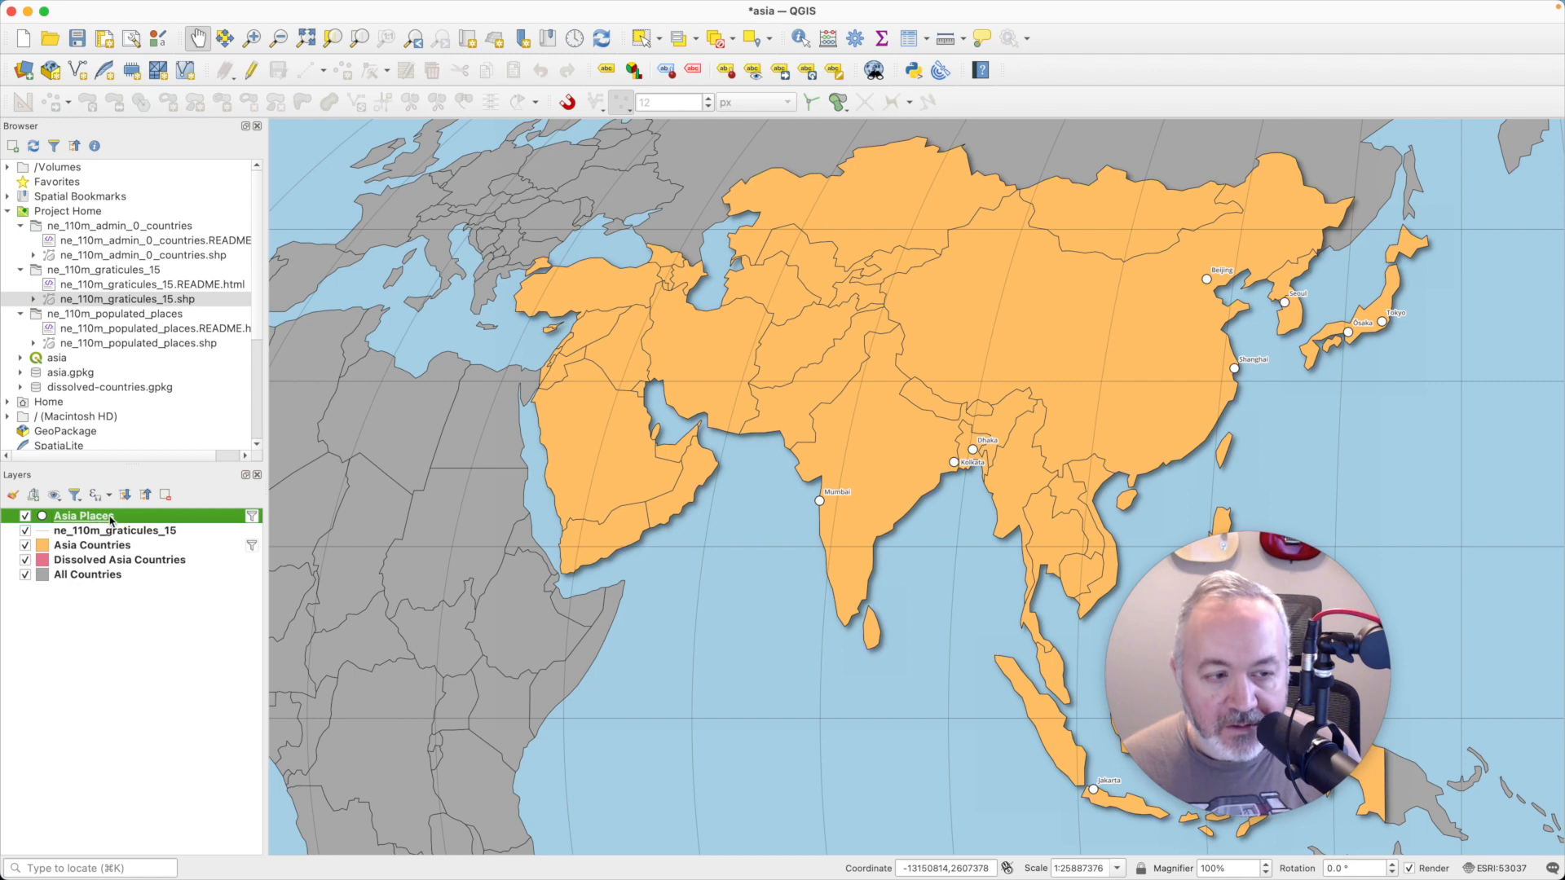
- Set the Asia Places marker size to 3 millimeters and refresh the print layout
{"action": "double_click", "coordinate": [111, 520]}
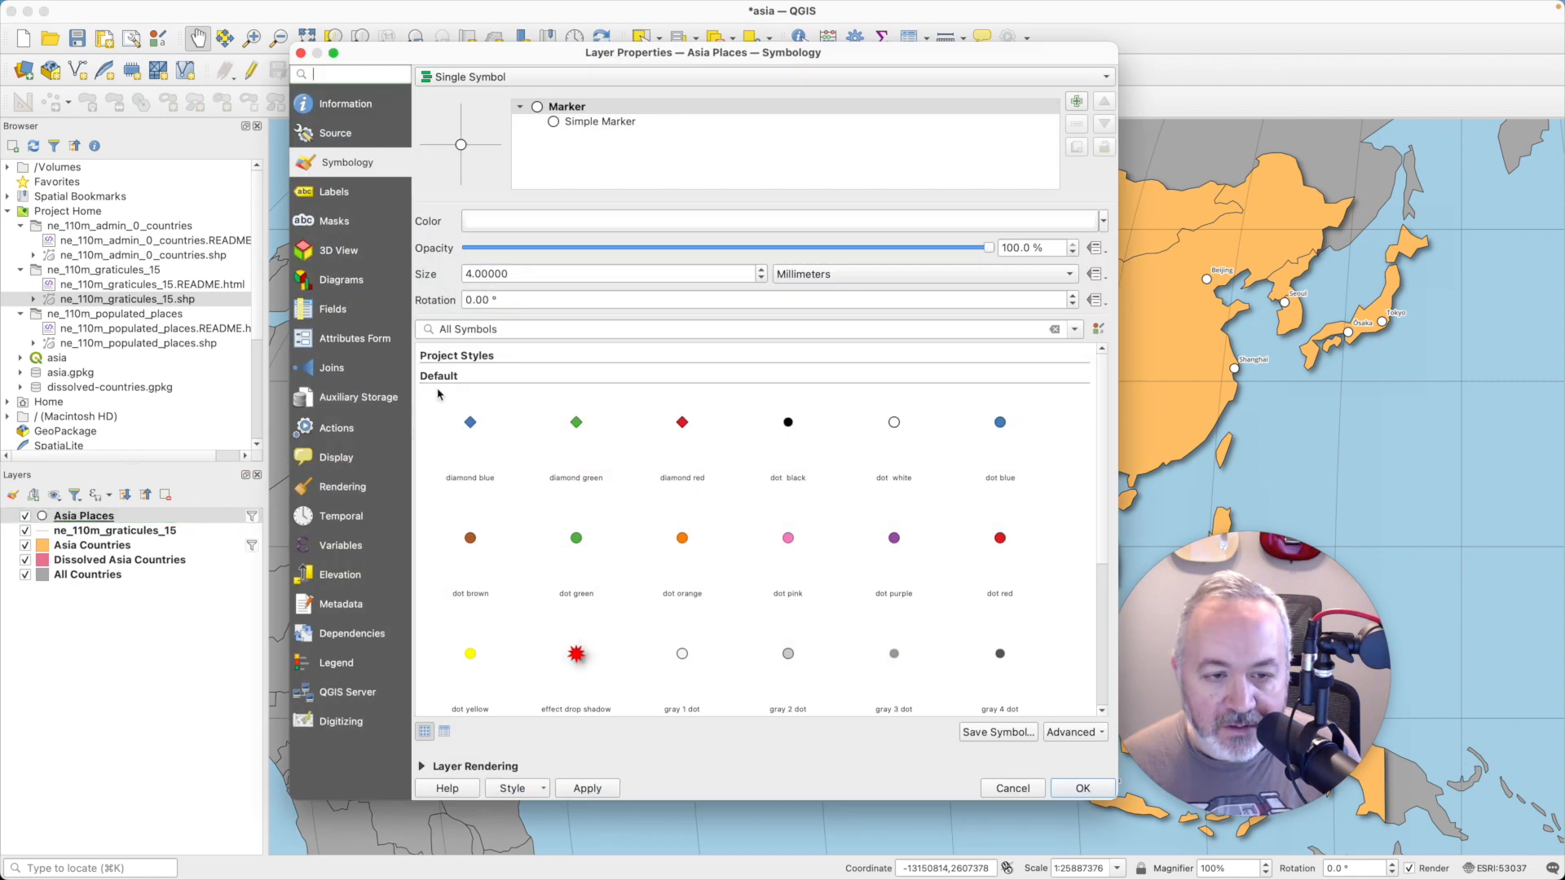
{"action": "double_click", "coordinate": [526, 274]}
{"action": "type", "text": "3"}
{"action": "left_click", "coordinate": [1083, 793]}
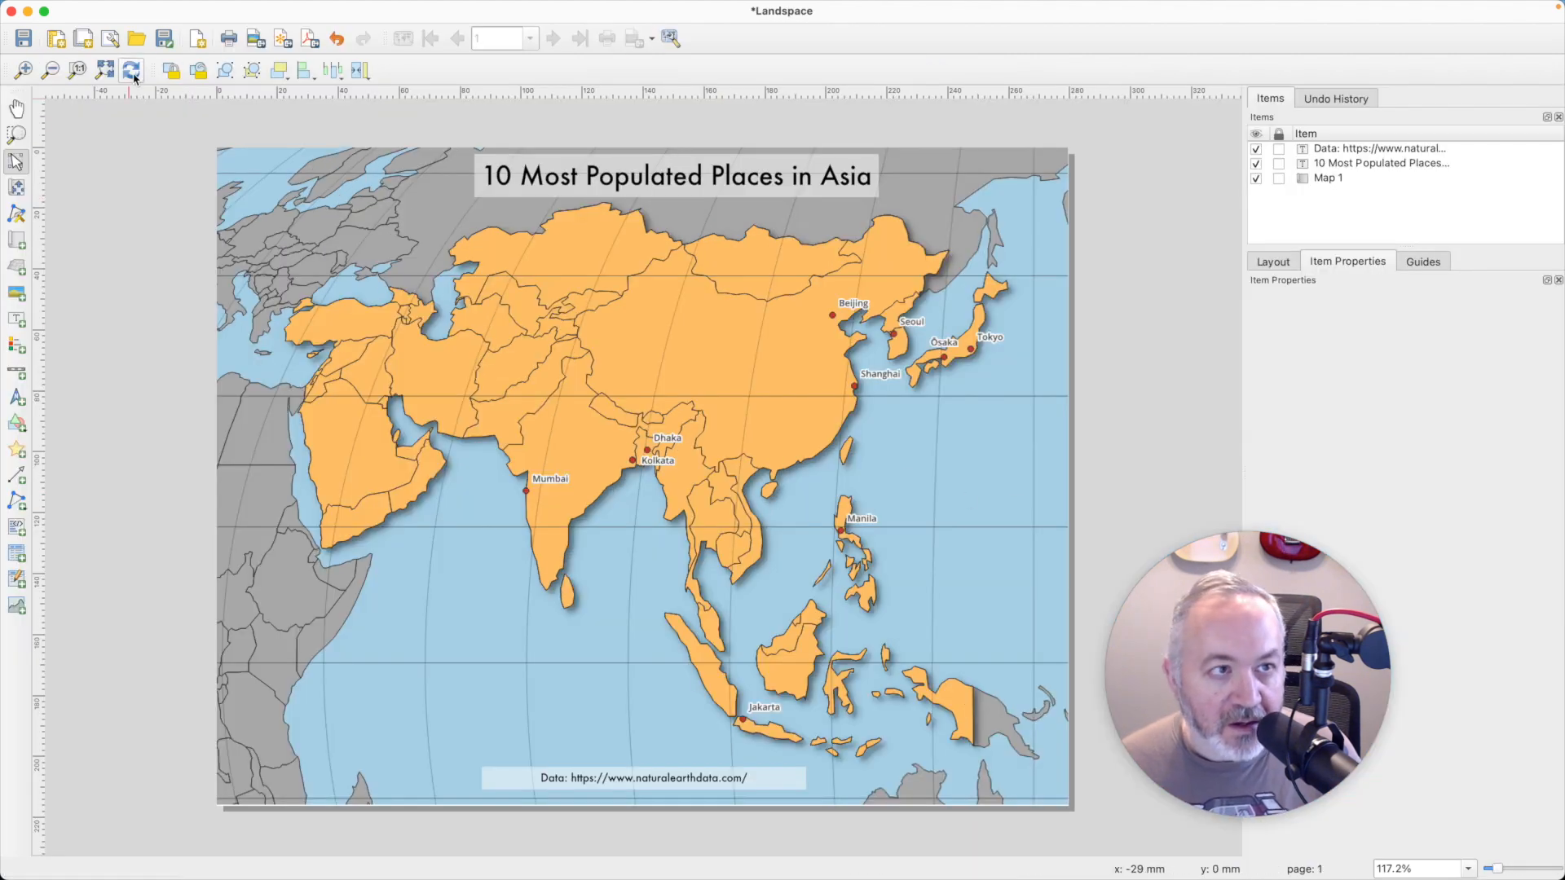
{"action": "left_click", "coordinate": [131, 70]}
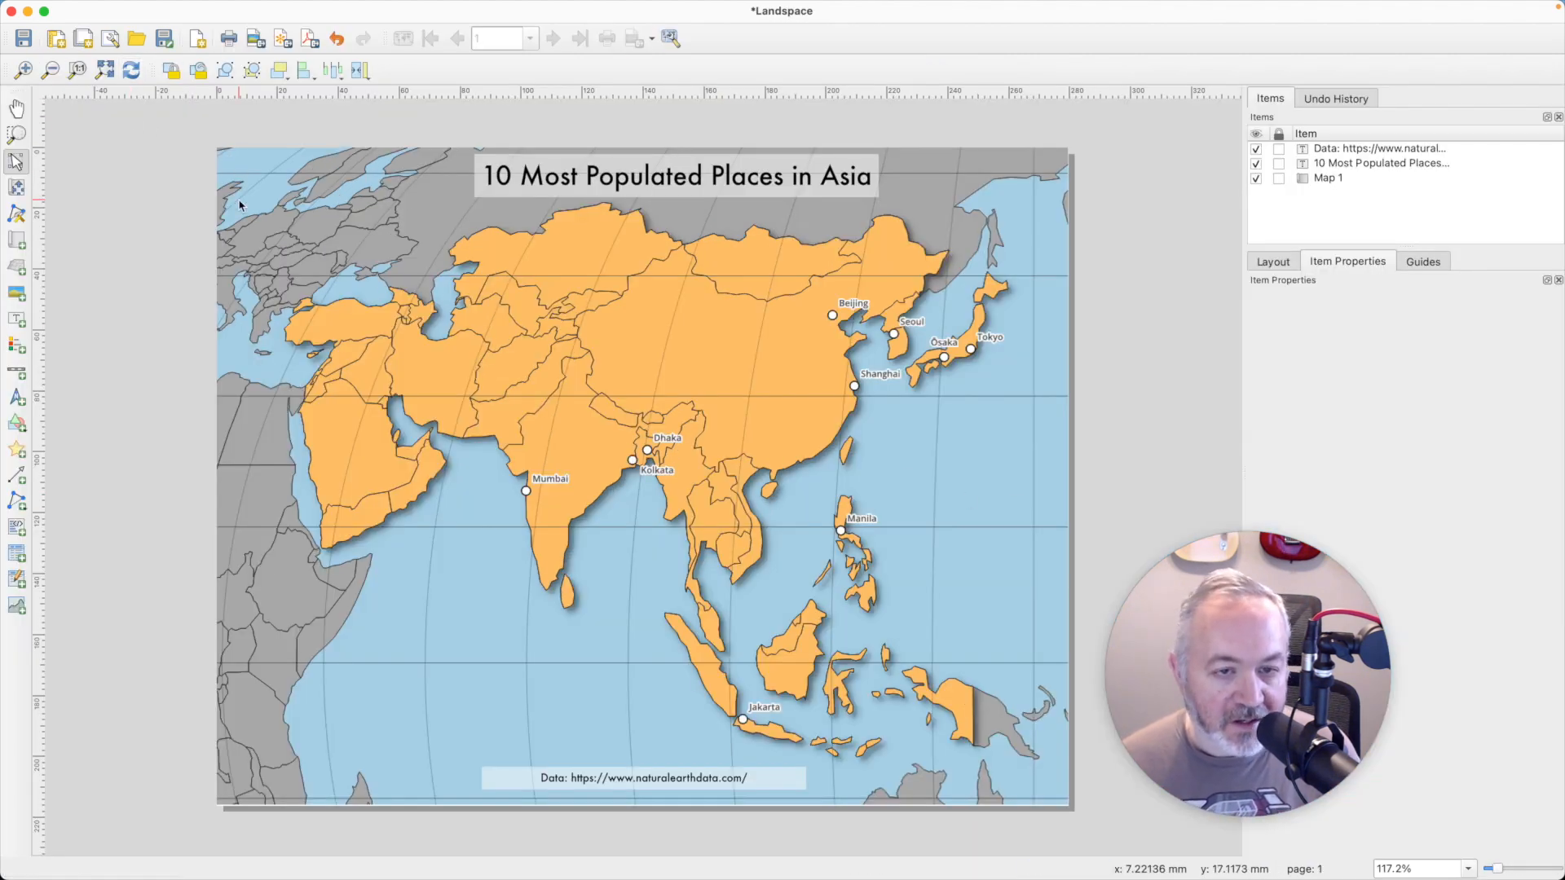